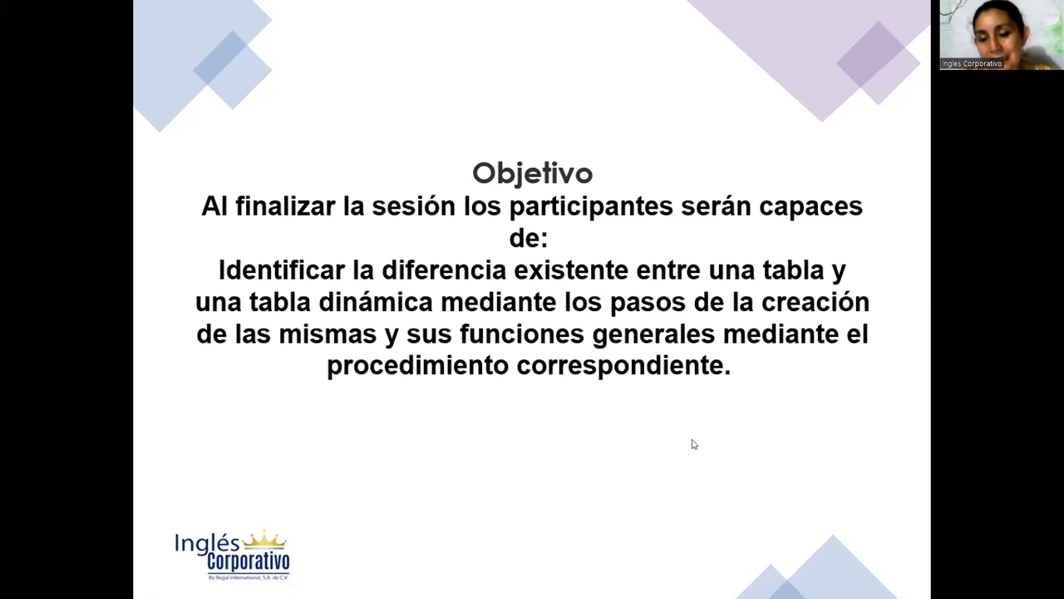
- Advance the slideshow from the Objetivo slide to the Tabla Dinámica slide
click(565, 435)
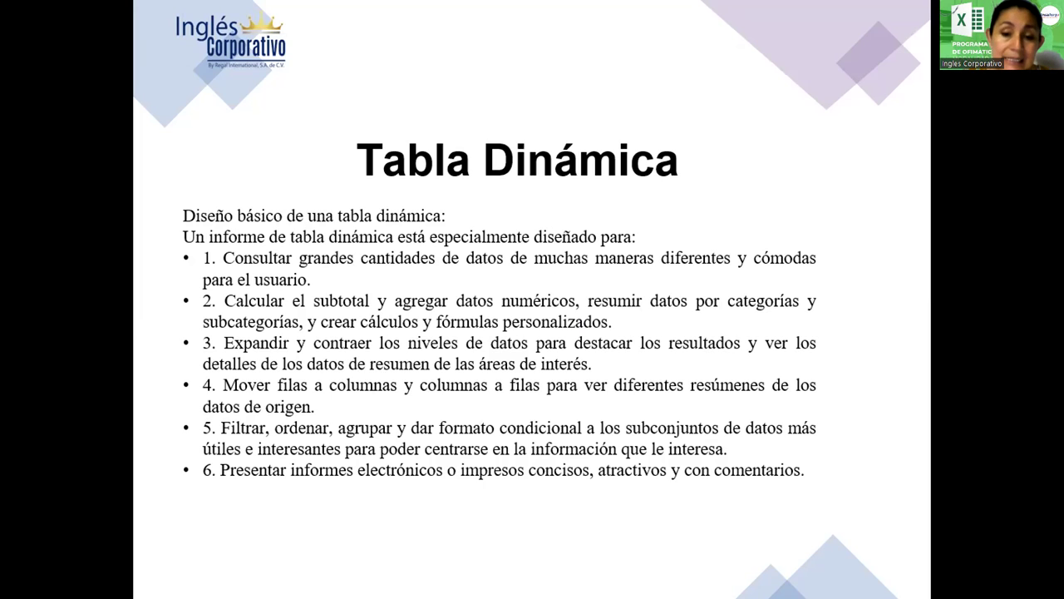
- Step through the slides to reach the 'Partes de una tabla dinámica en Excel' diagram
key(Right)
key(Right)
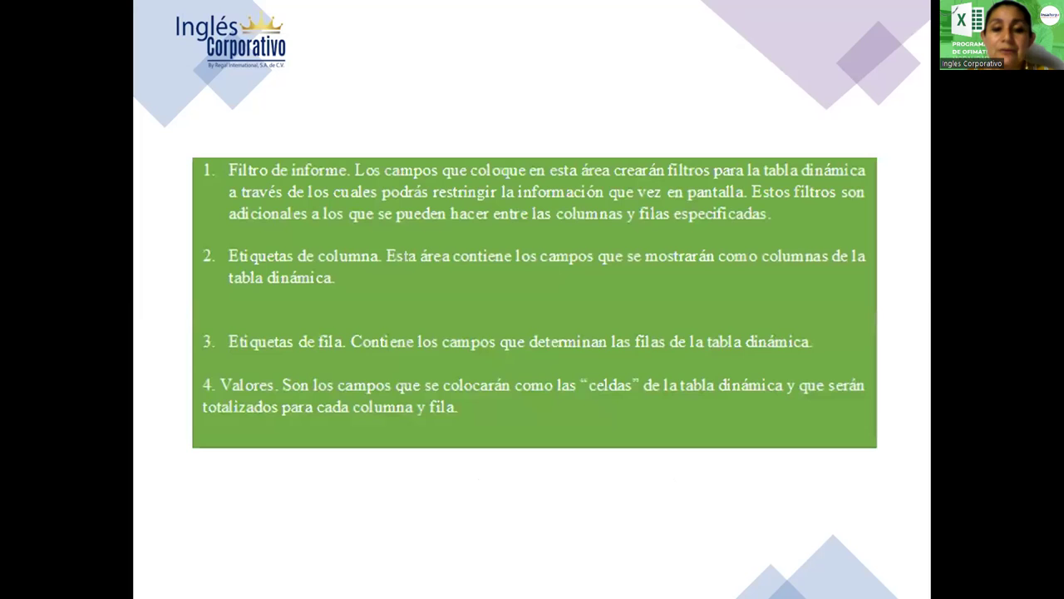
key(Left)
key(Left)
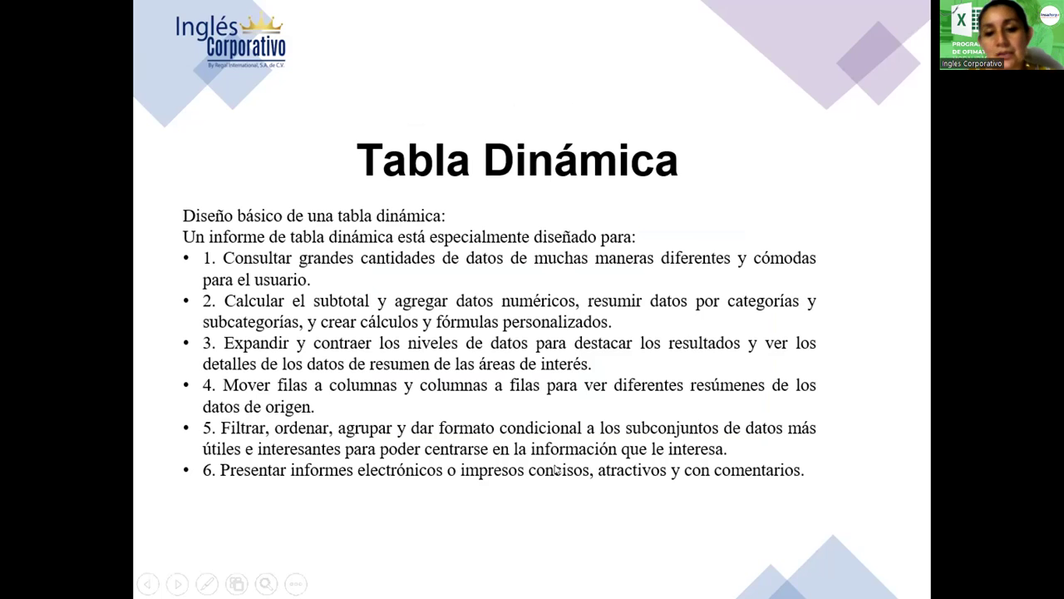
click(791, 194)
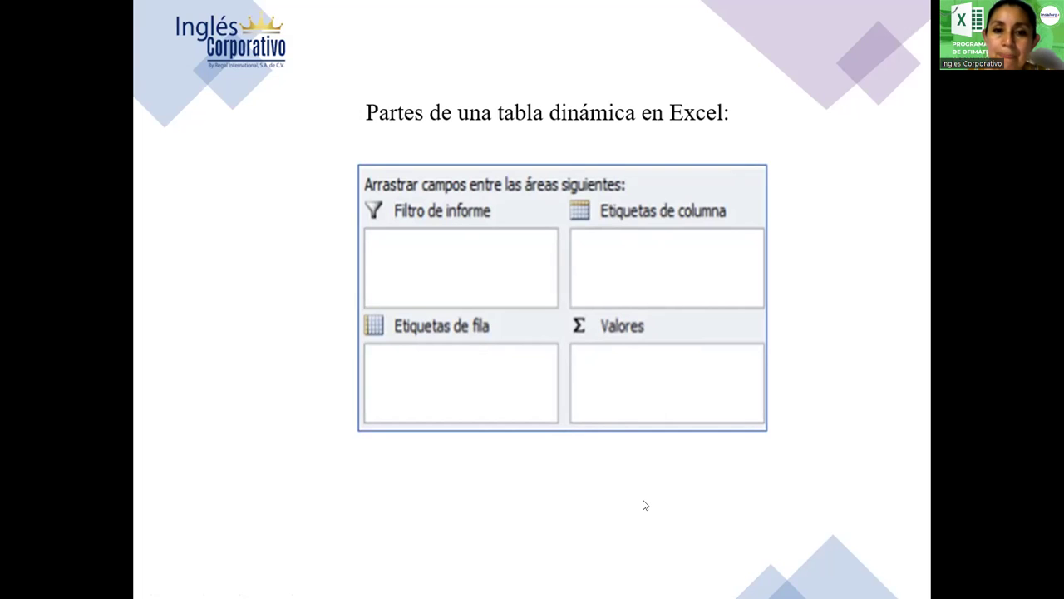
drag(556, 305, 765, 422)
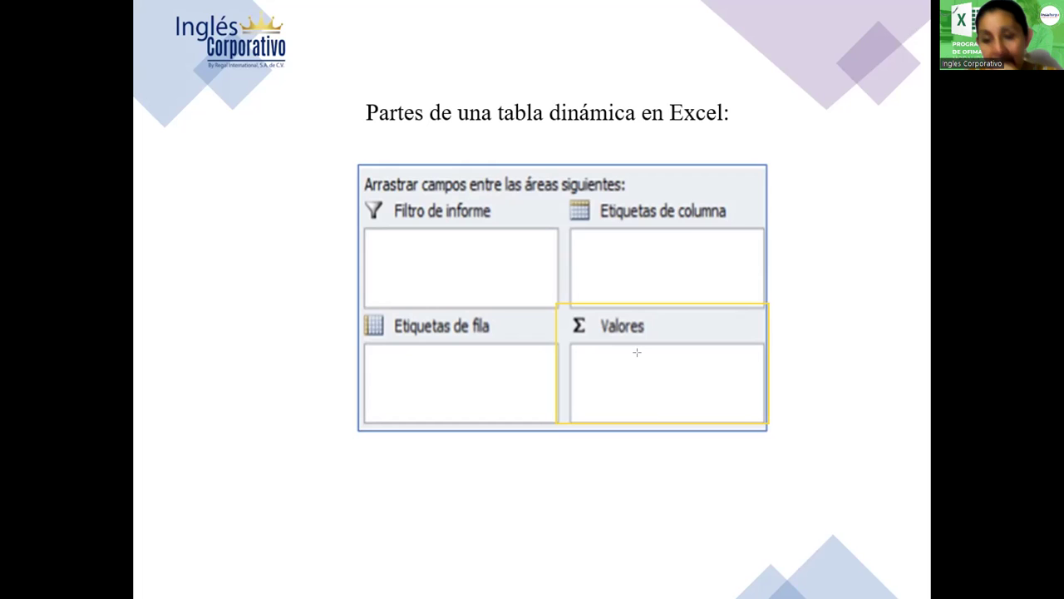
click(526, 157)
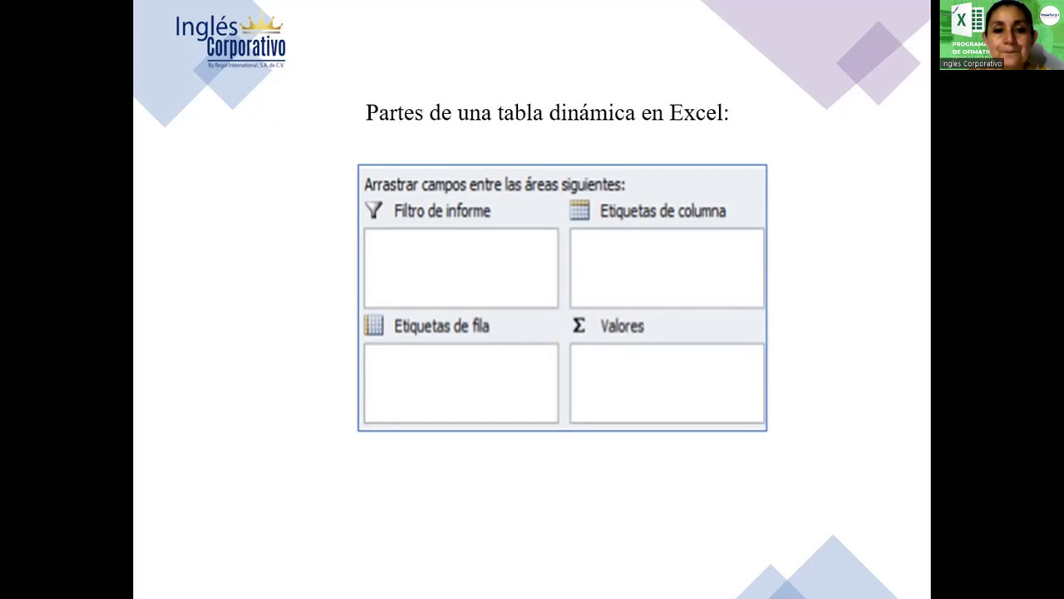
- Advance to the slide explaining Filtro de informe, Etiquetas de columna, Etiquetas de fila and Valores
click(277, 261)
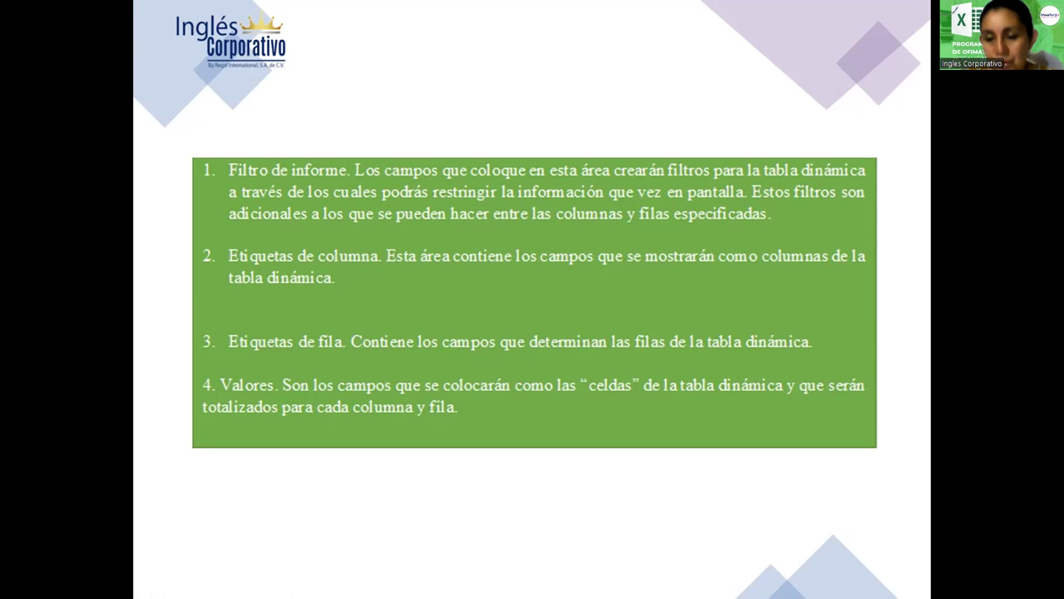
- Move past the last slide and the end-of-presentation screen to exit the slideshow
click(244, 129)
click(243, 129)
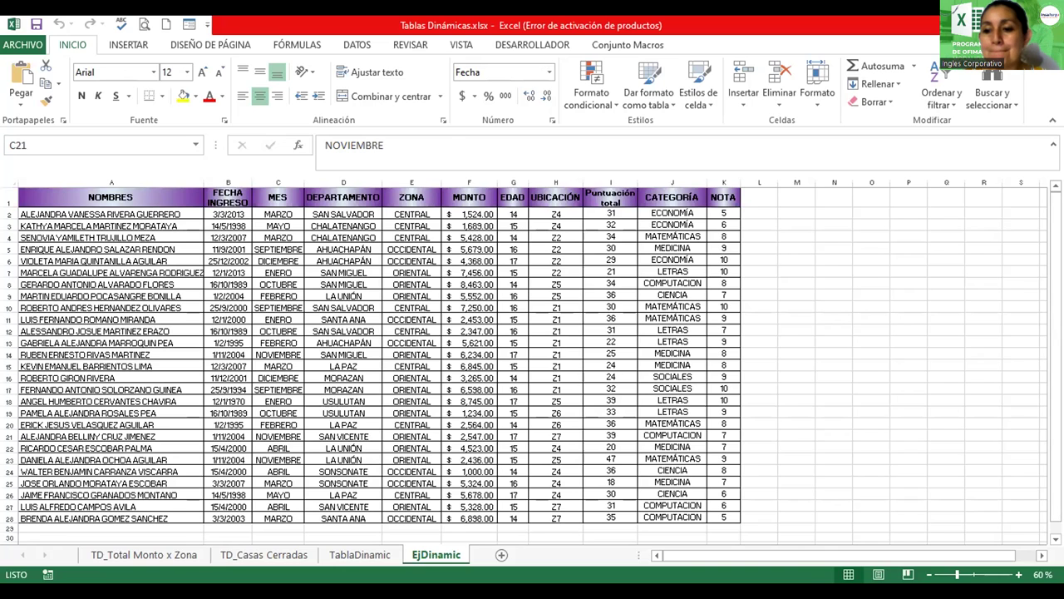
- Draw a 'Llamada de flecha hacia abajo' callout across columns M–T beside the data table
click(1039, 554)
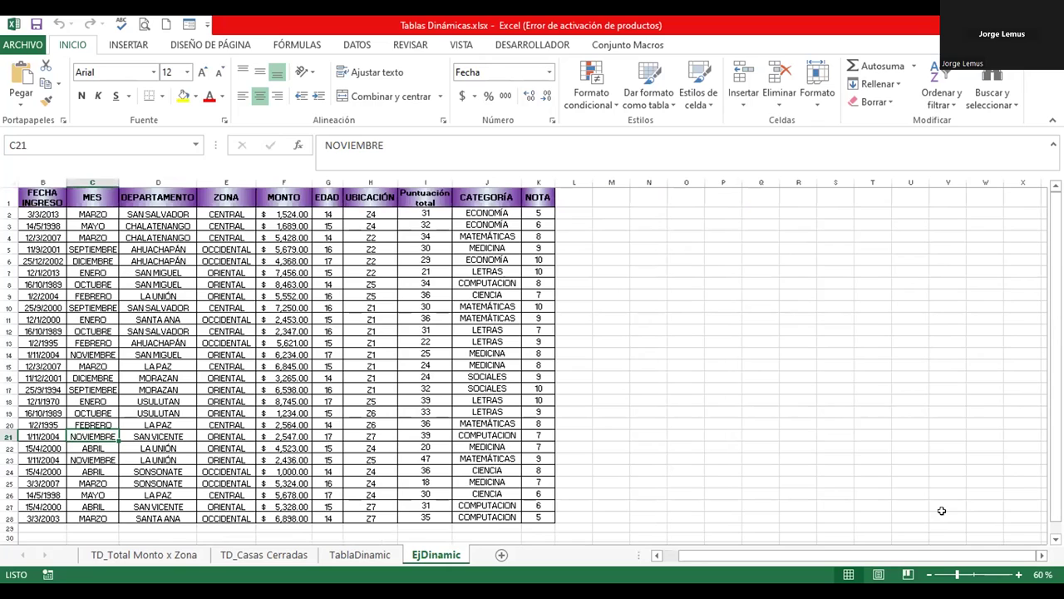
click(609, 226)
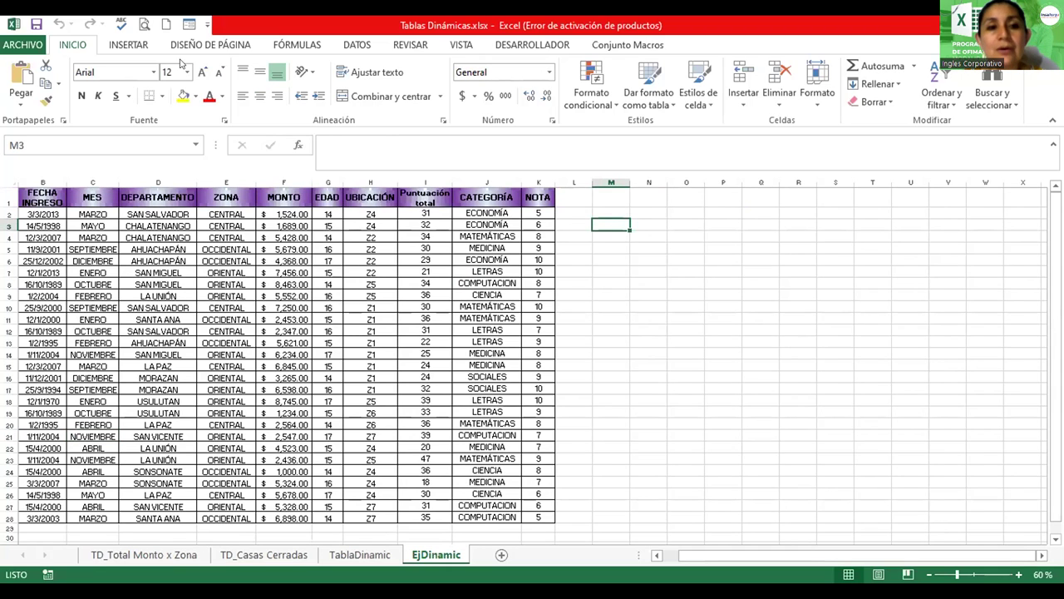
click(125, 45)
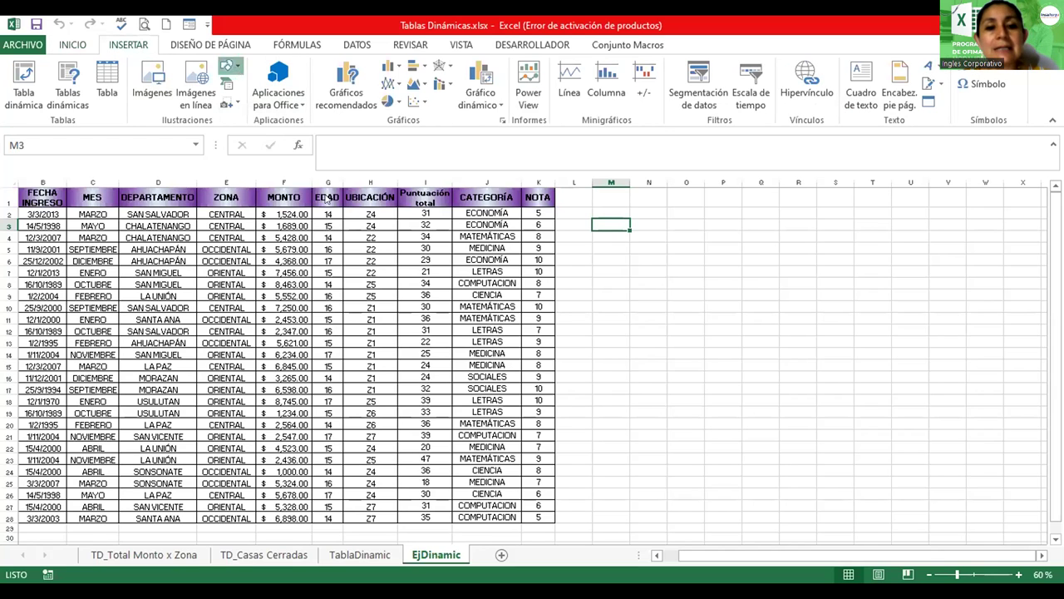
click(231, 66)
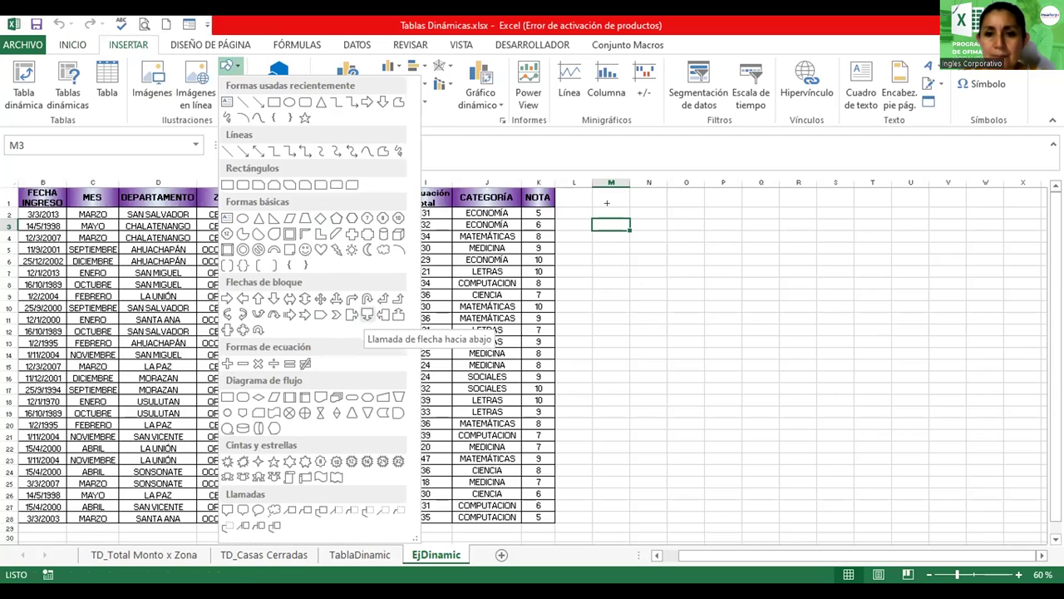
click(367, 315)
drag(611, 208, 901, 279)
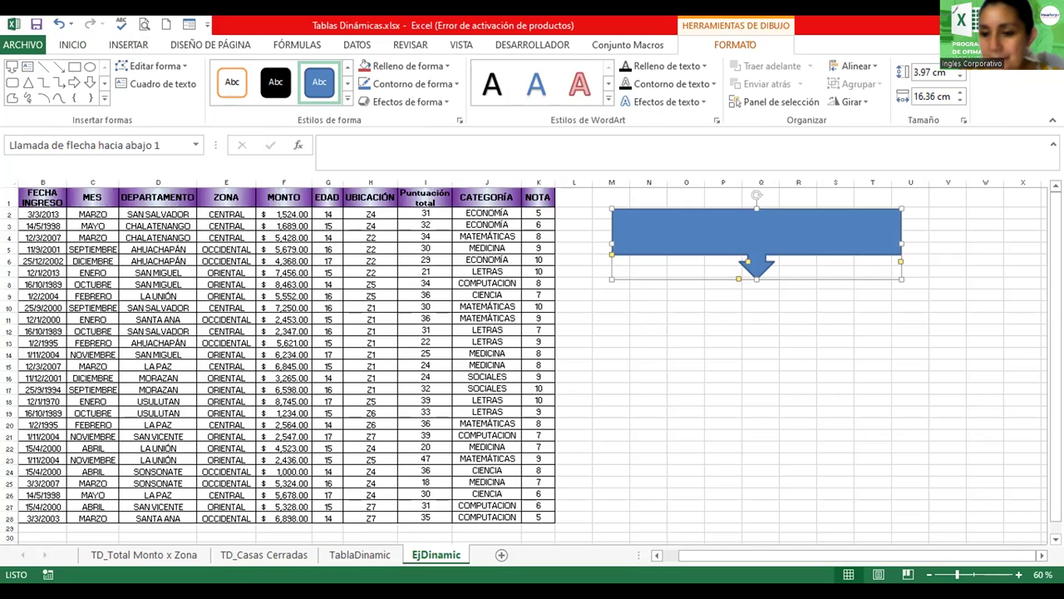
- Type 'Crear una TD que muestre por zona el valor del monto máximo por la categoría ECONOMÍA.' into the callout
click(1018, 575)
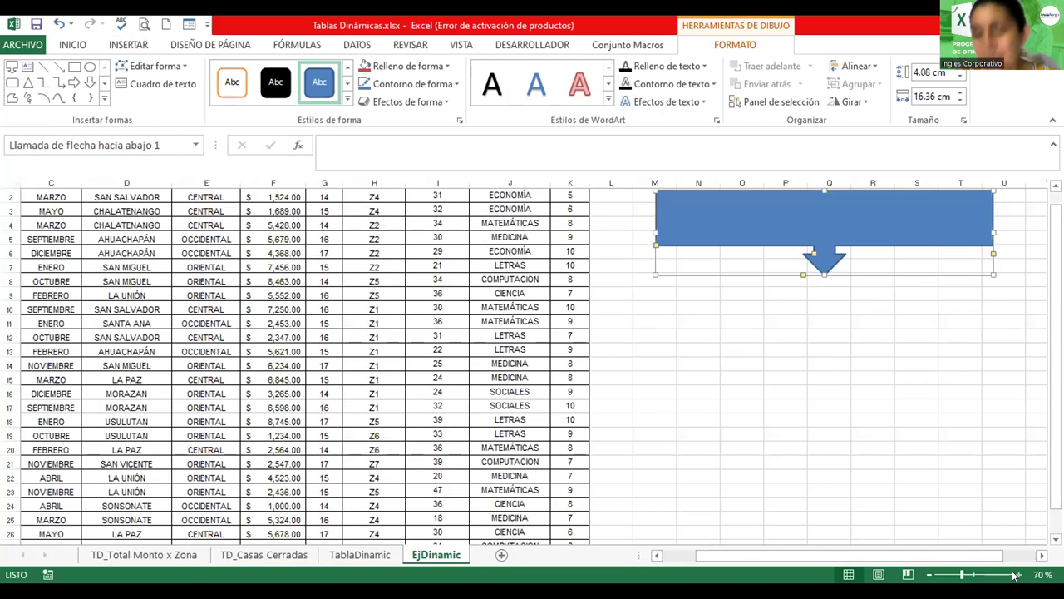
click(1019, 575)
scroll(1054, 333, up, 1)
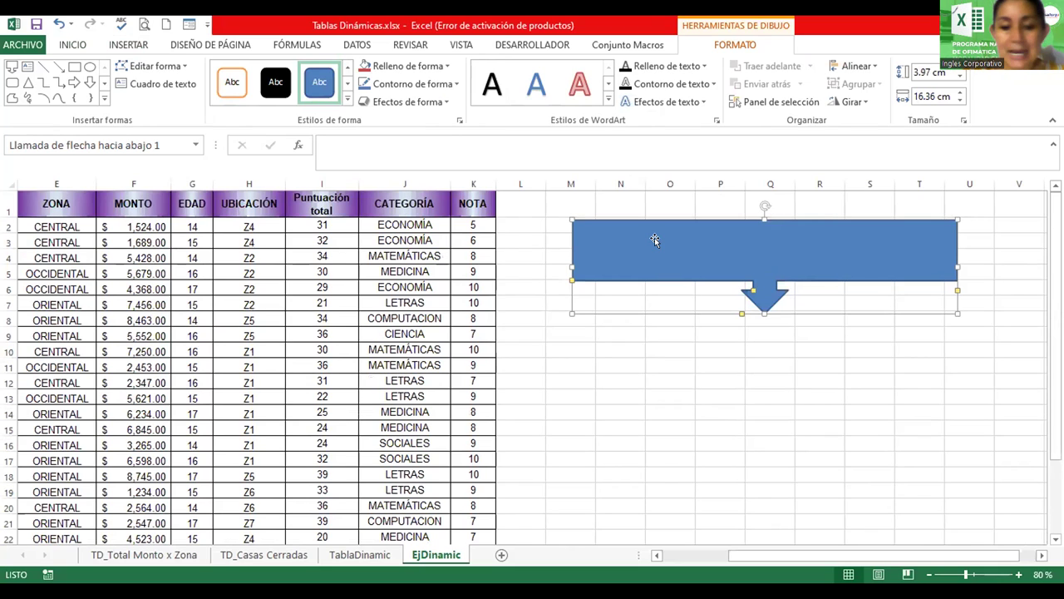
text(Crear)
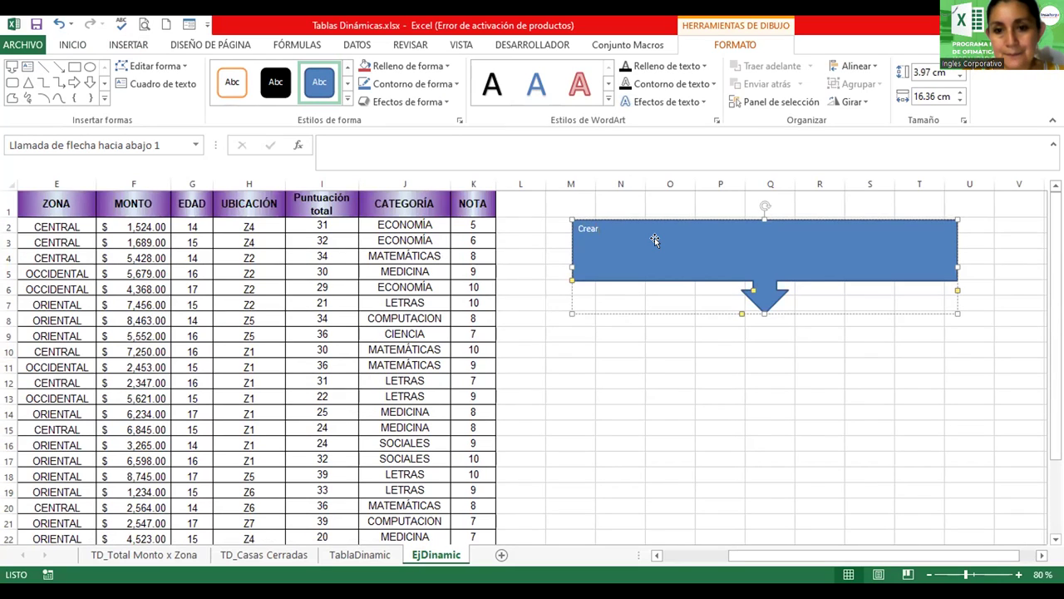
text( una TD)
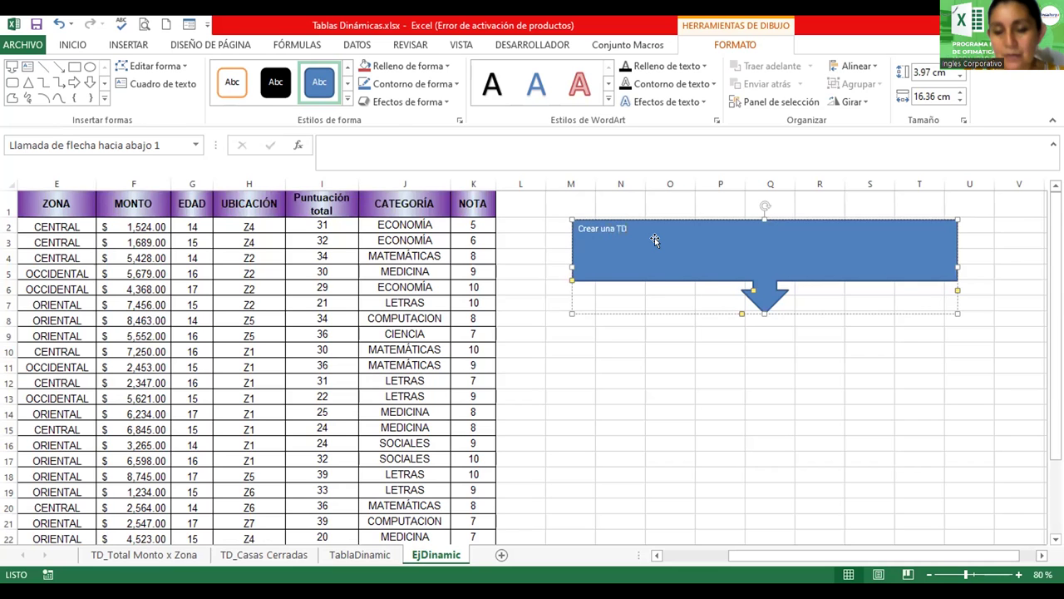
click(1019, 574)
click(1019, 574)
click(1018, 574)
click(1019, 574)
click(1019, 575)
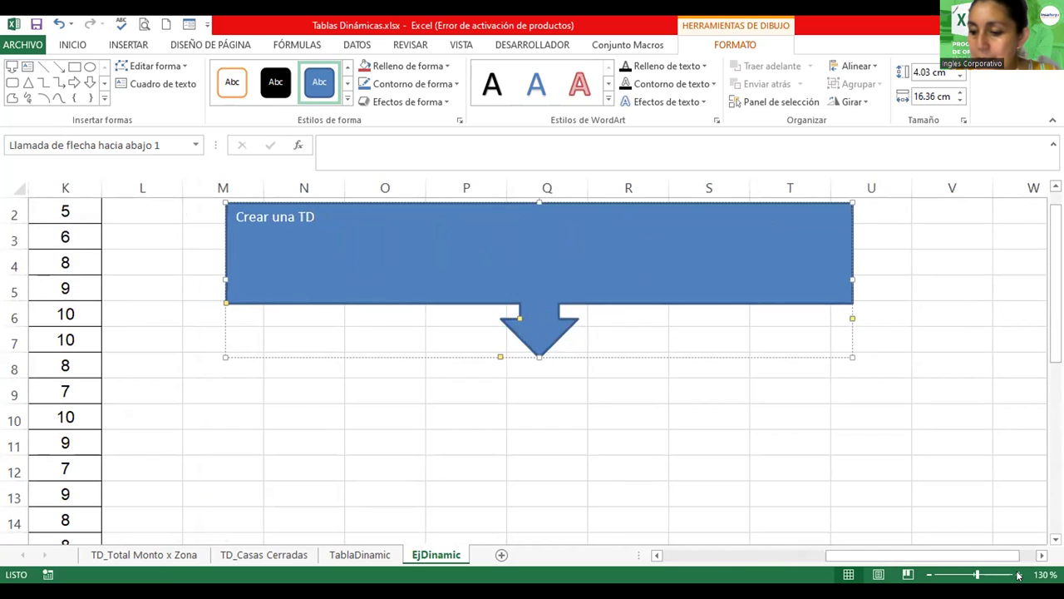
text(que muestre por zona e)
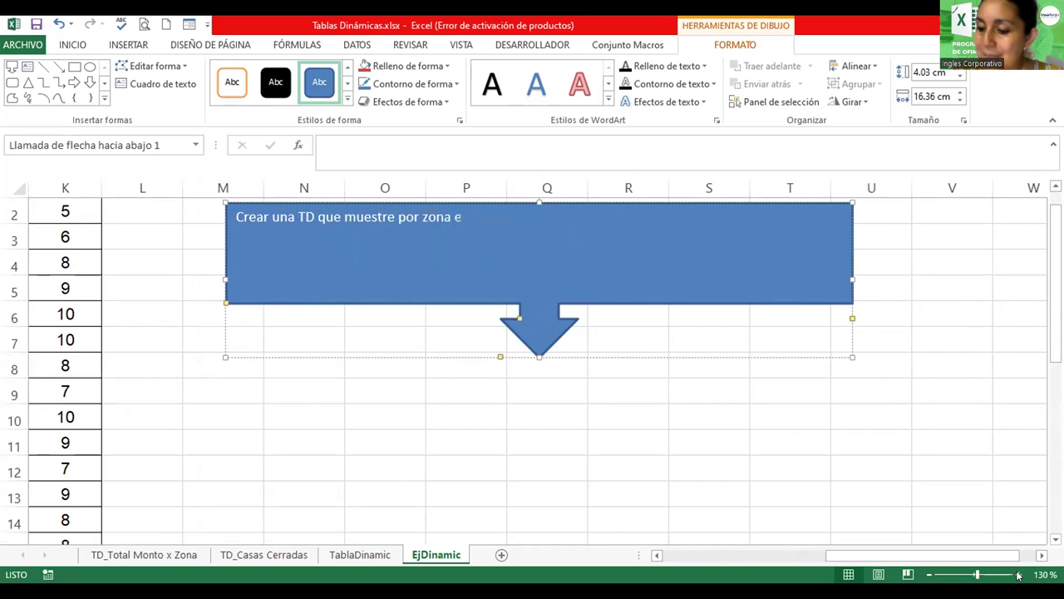
text(l valor del monto máz)
key(BackSpace)
text(ximo)
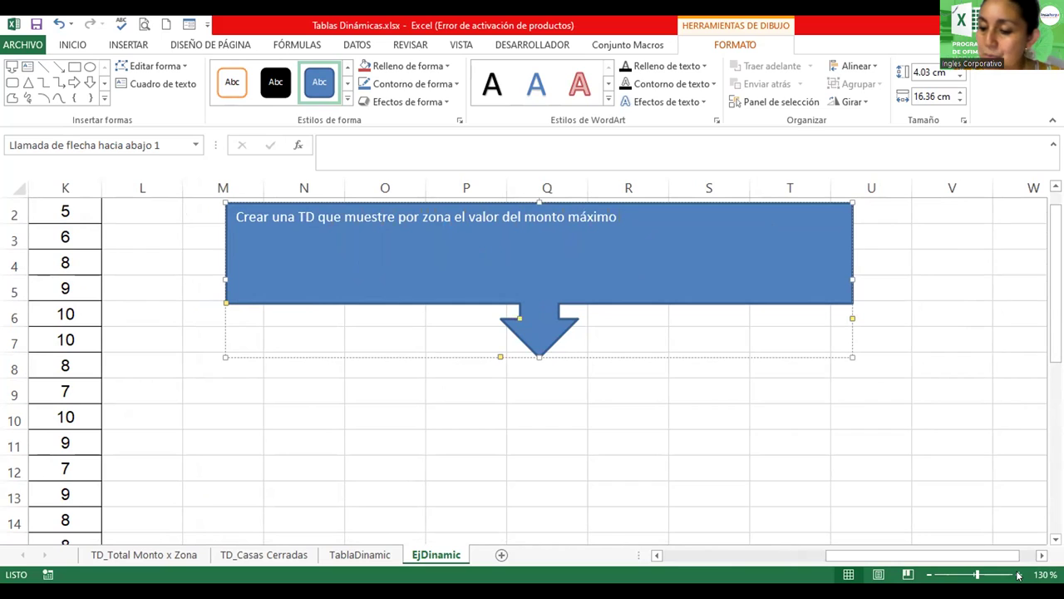
text(  por la cagoría)
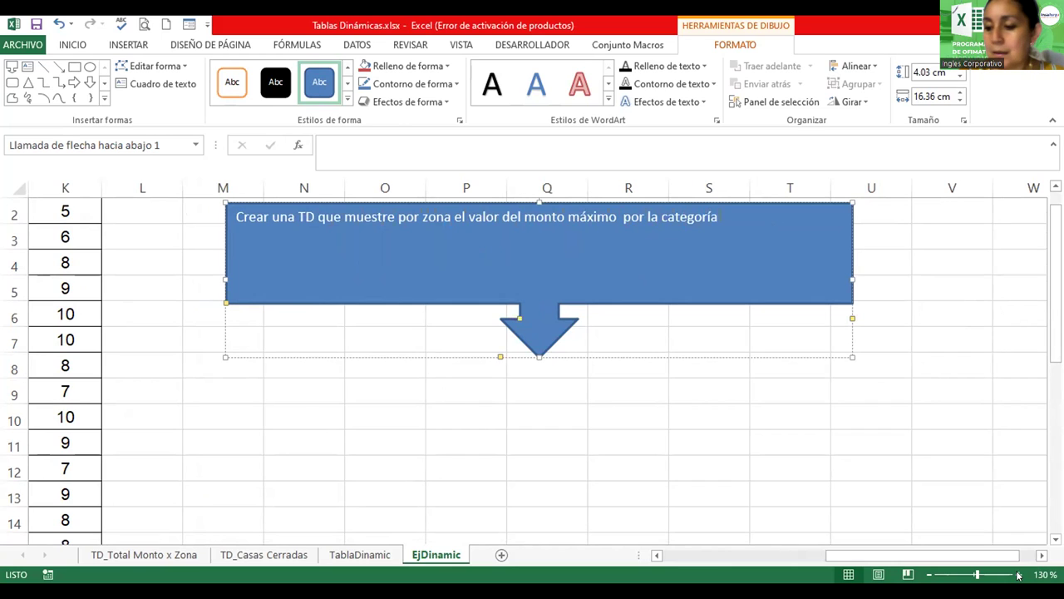
text(co)
key(BackSpace)
text(CONOCMÍA)
key(BackSpace)
key(BackSpace)
key(BackSpace)
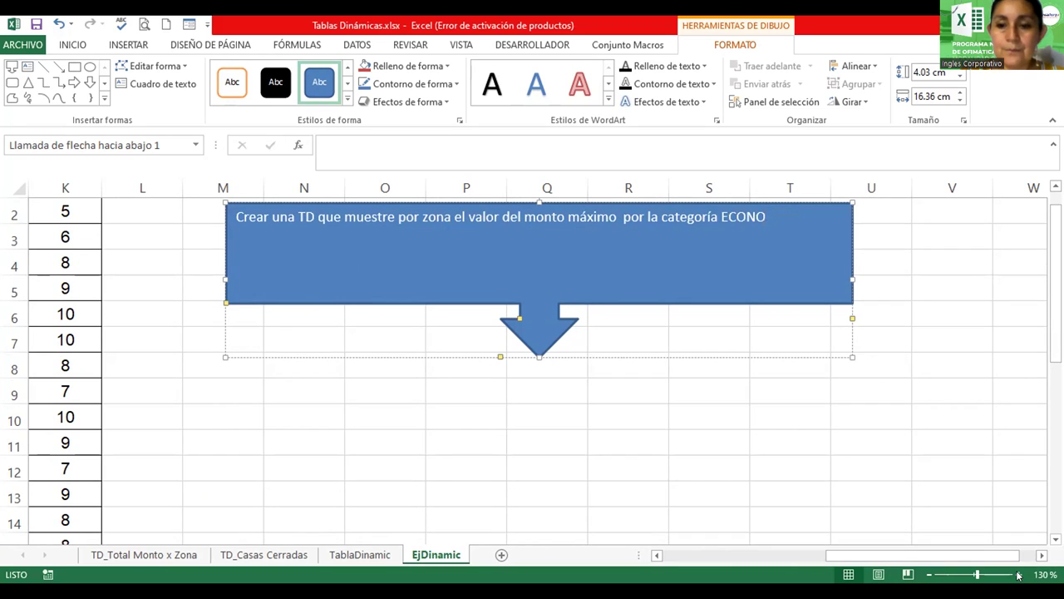
text(MÍA.)
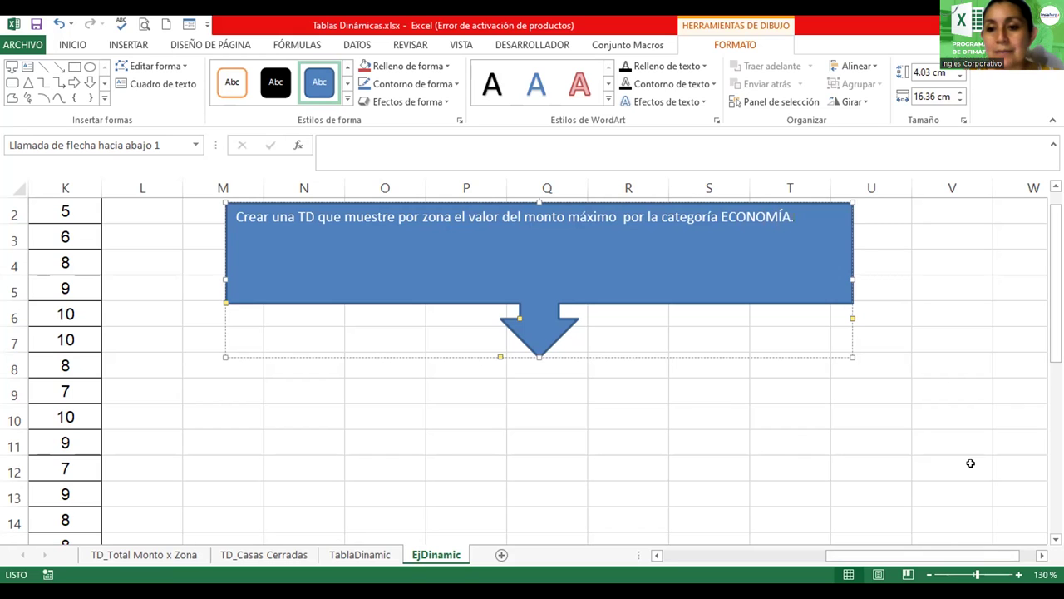
- Narrow the callout so its text wraps, and make the text bold and larger
drag(846, 274, 522, 241)
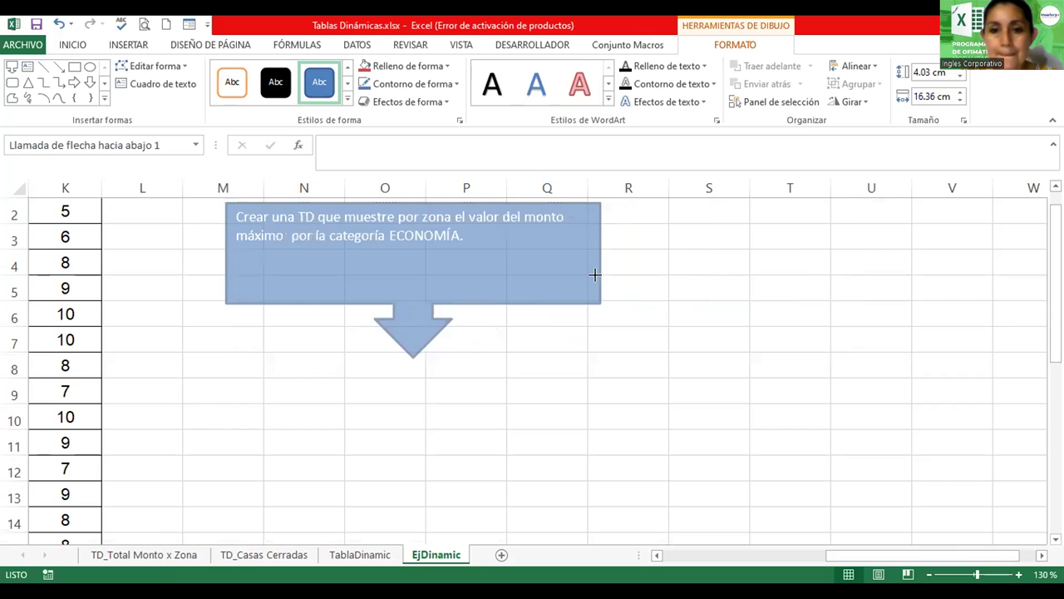
drag(522, 242, 490, 278)
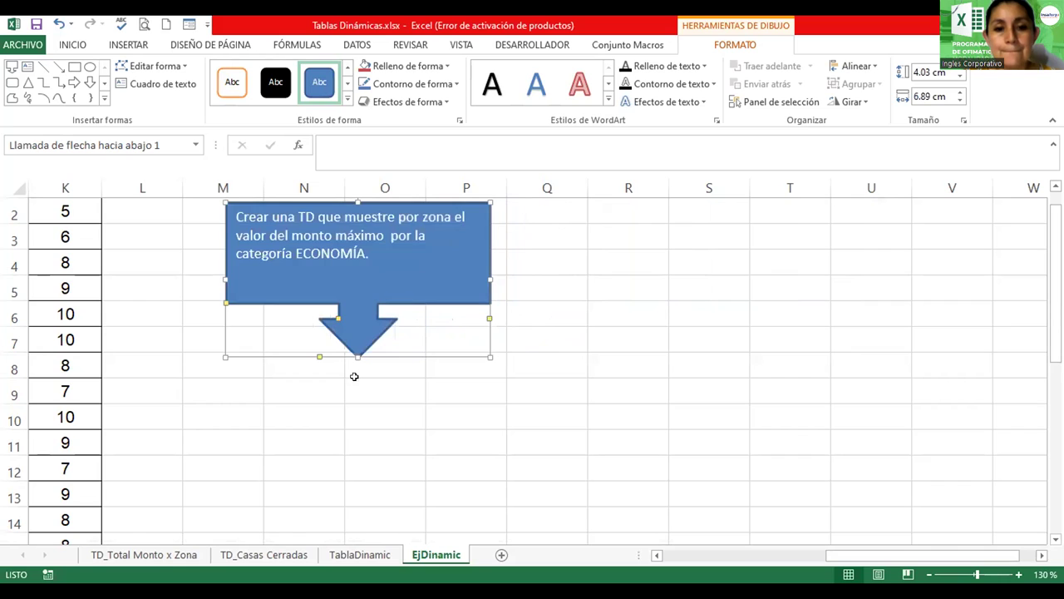
drag(371, 254, 222, 212)
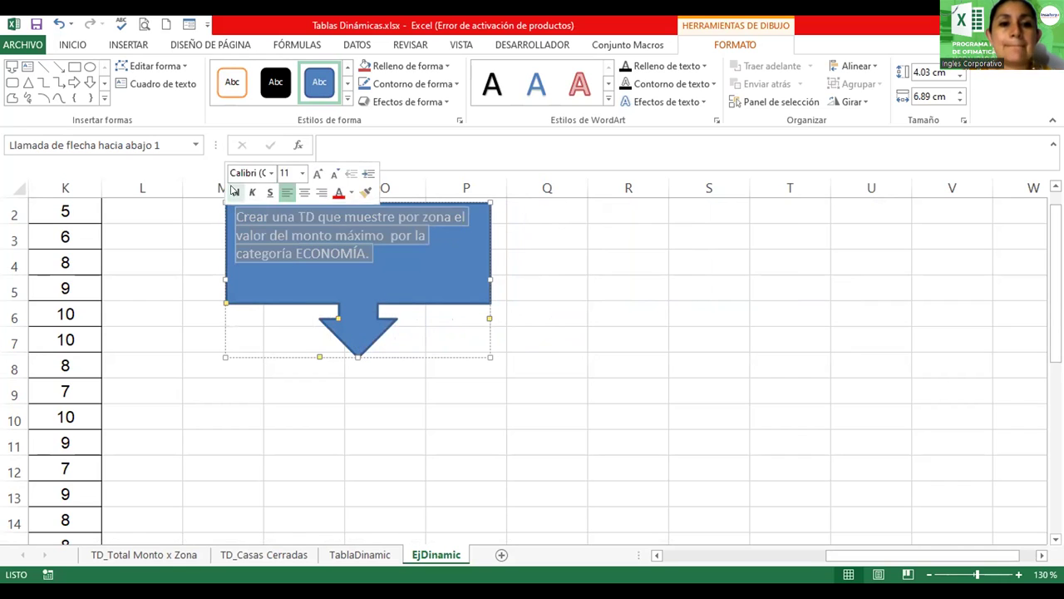
click(236, 192)
click(316, 174)
click(316, 173)
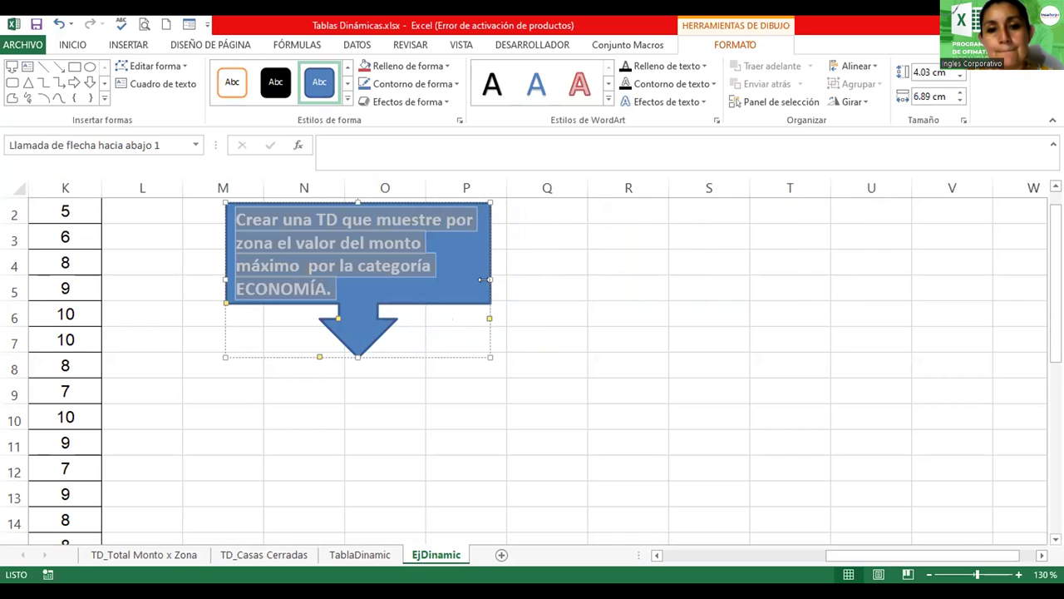
drag(484, 279, 510, 278)
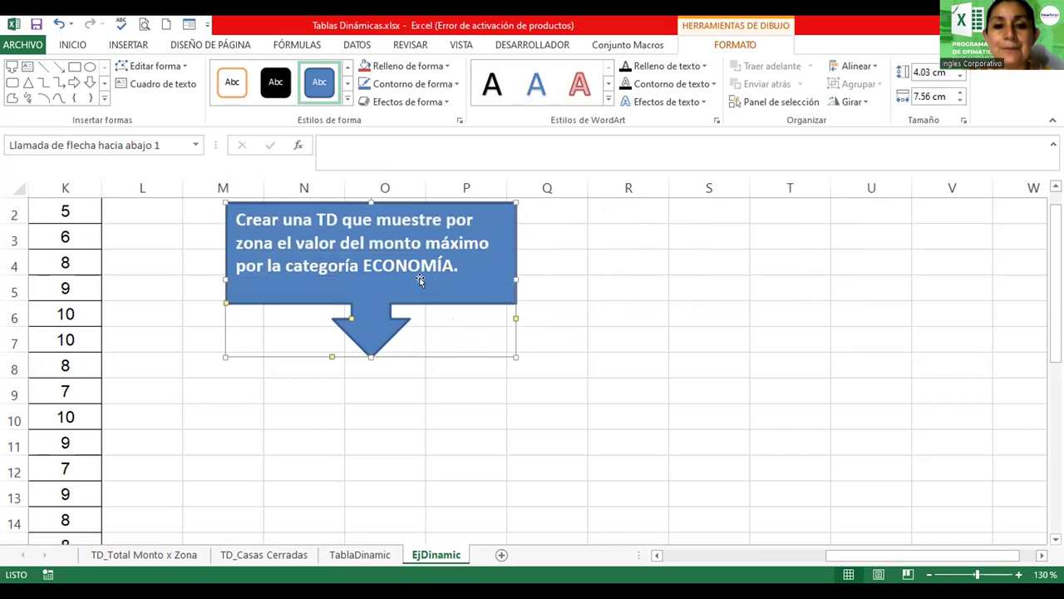
- Apply the red shape style to the callout
click(348, 98)
click(319, 171)
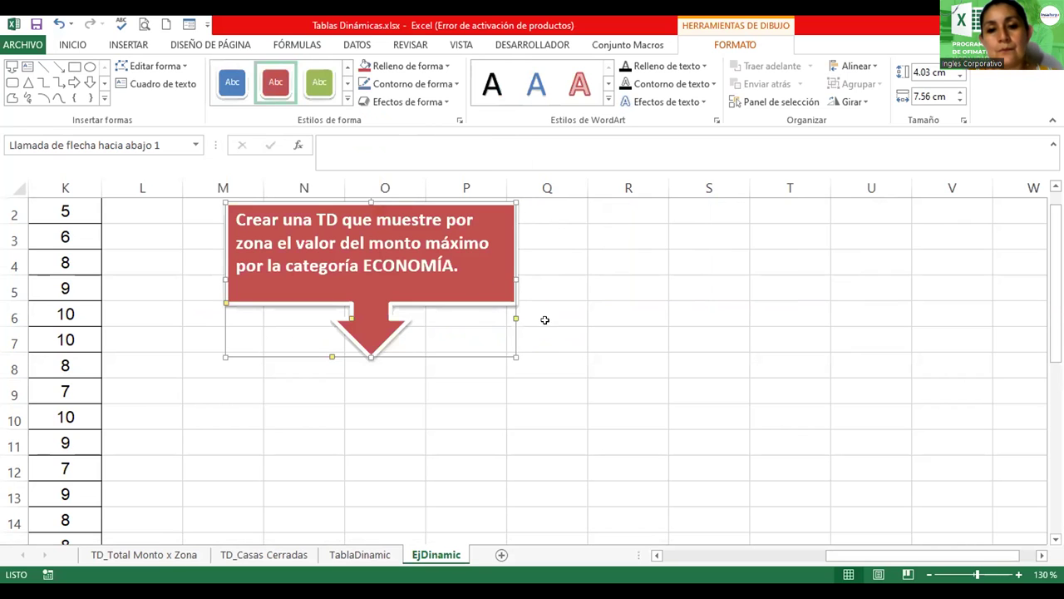
click(568, 289)
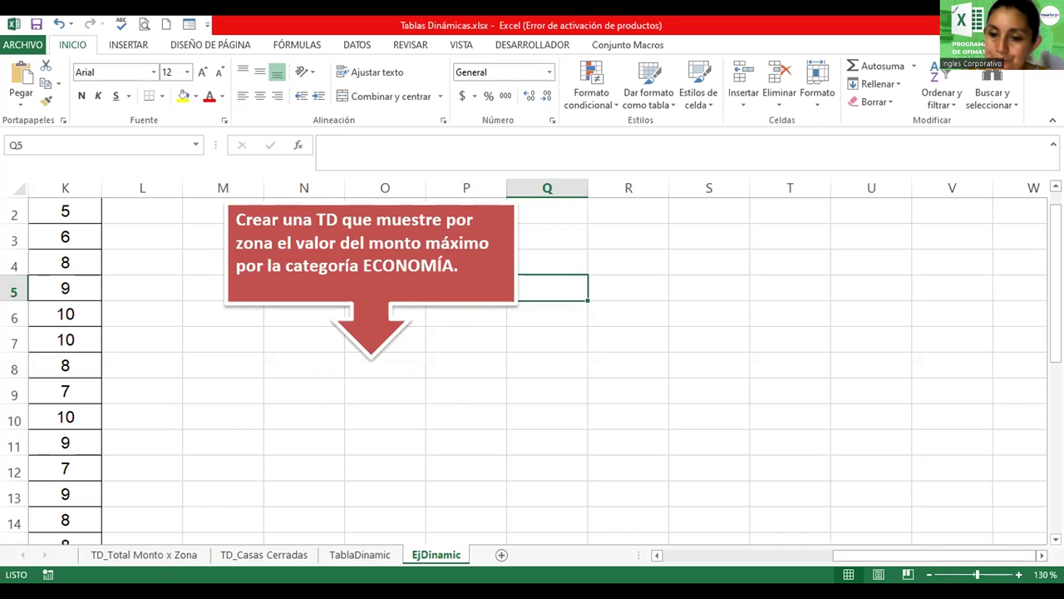
- Zoom out to 110%, select a cell in the data table and show the INSERTAR options
click(929, 575)
click(929, 574)
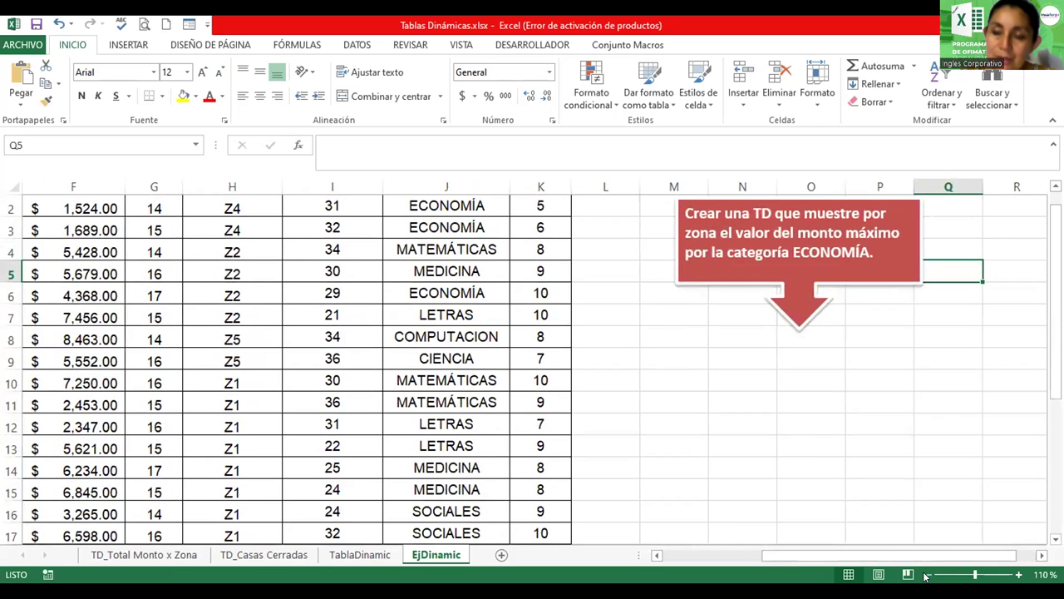
drag(1056, 321, 1056, 314)
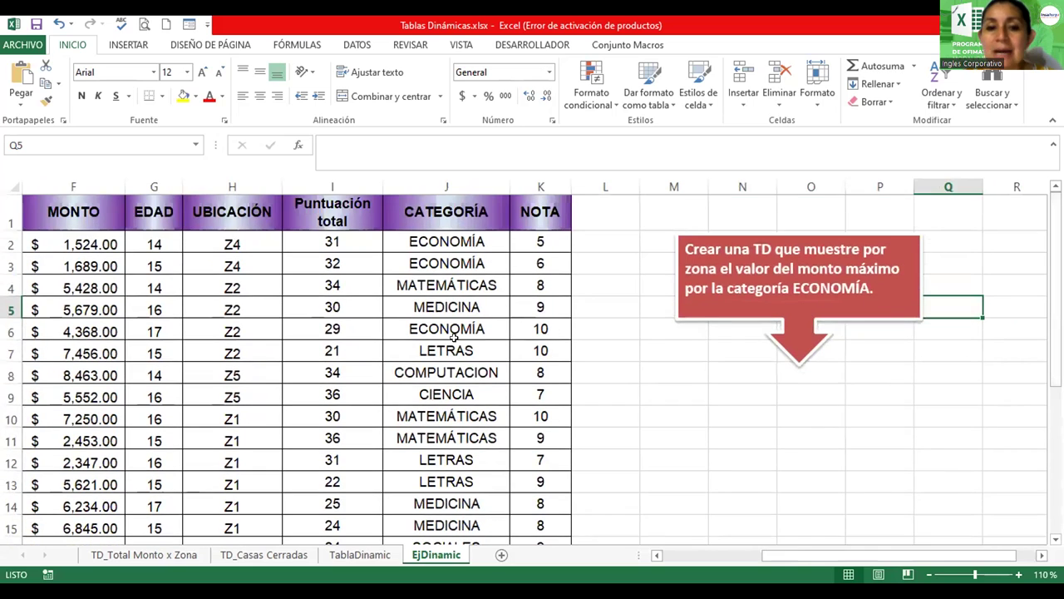
click(184, 323)
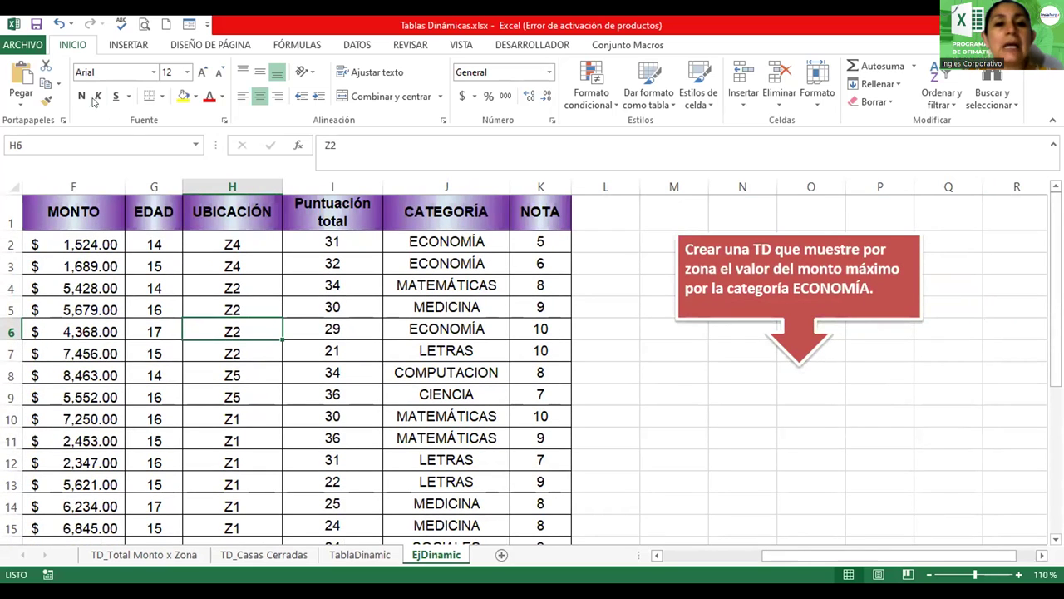
click(130, 44)
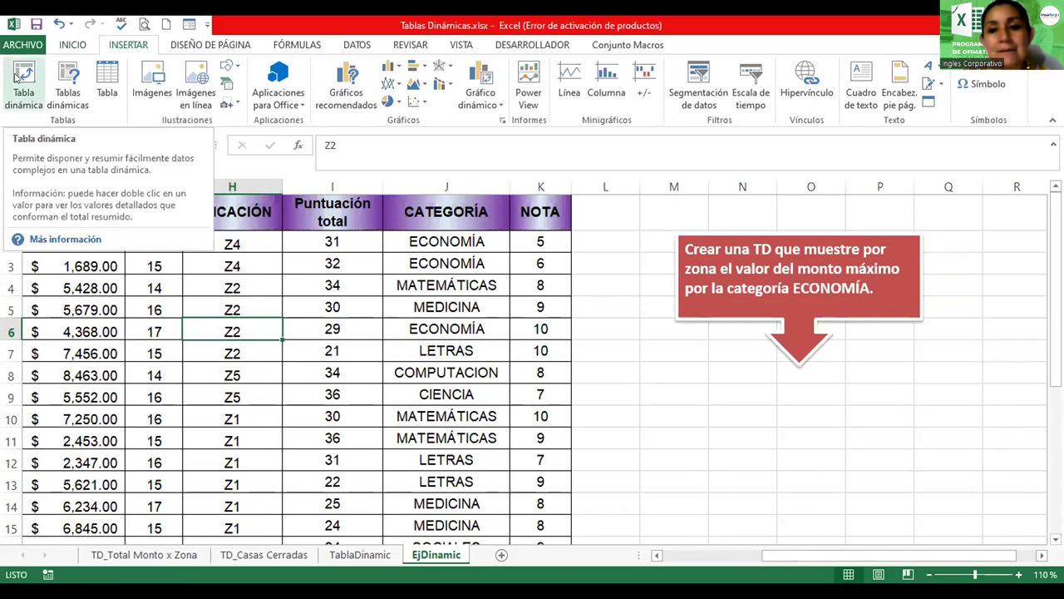
- Create an empty pivot table from range A1:K28 on the existing sheet at cell N9
click(23, 83)
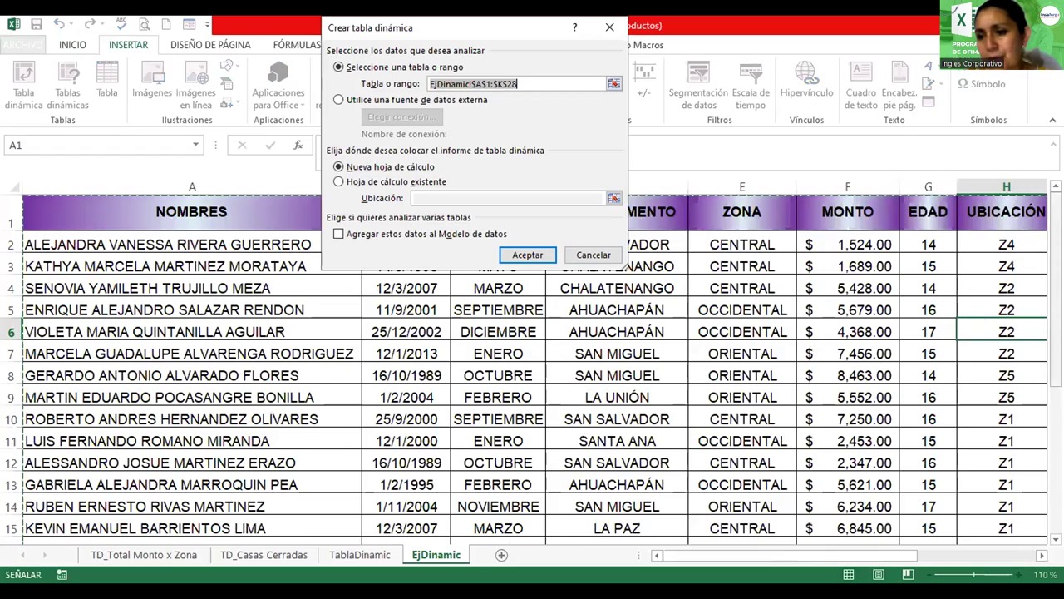
drag(1055, 282, 1055, 433)
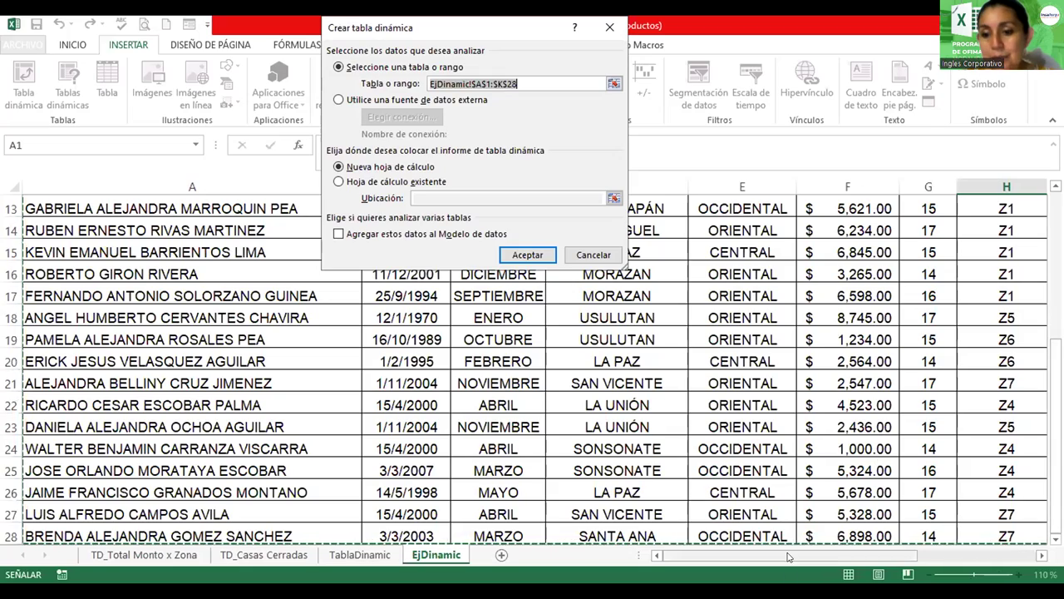
drag(789, 556, 737, 568)
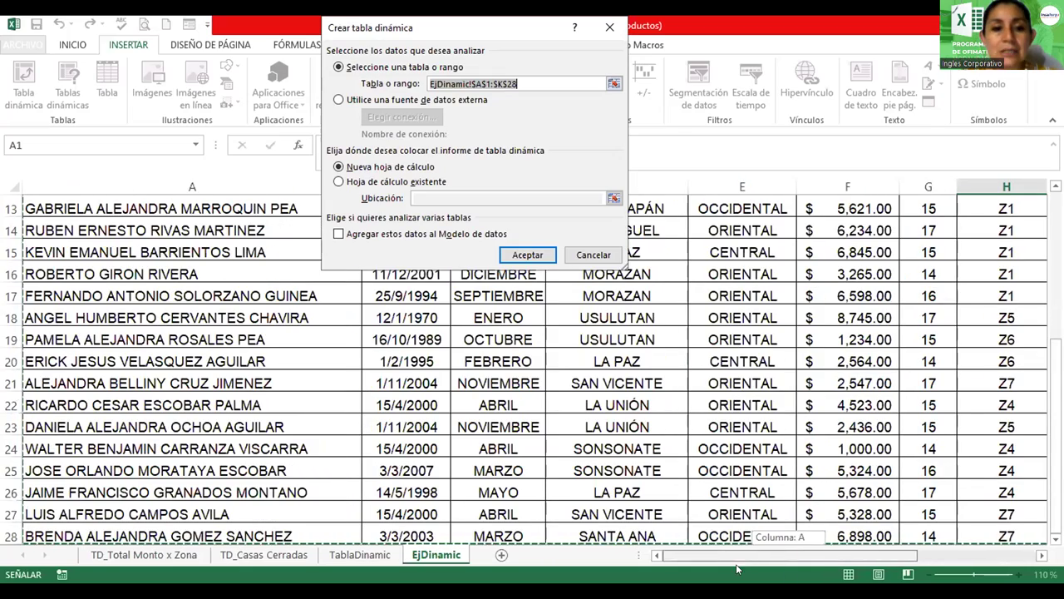
drag(1056, 357, 1026, 193)
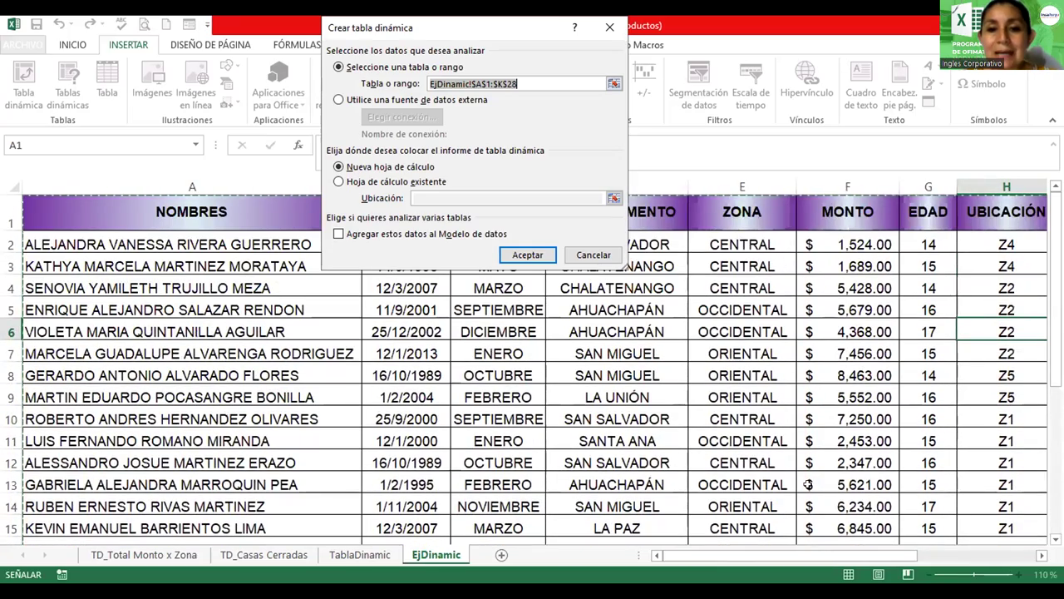
mouse_move(742, 559)
mouse_down()
mouse_move(889, 555)
mouse_move(691, 564)
mouse_up()
click(339, 182)
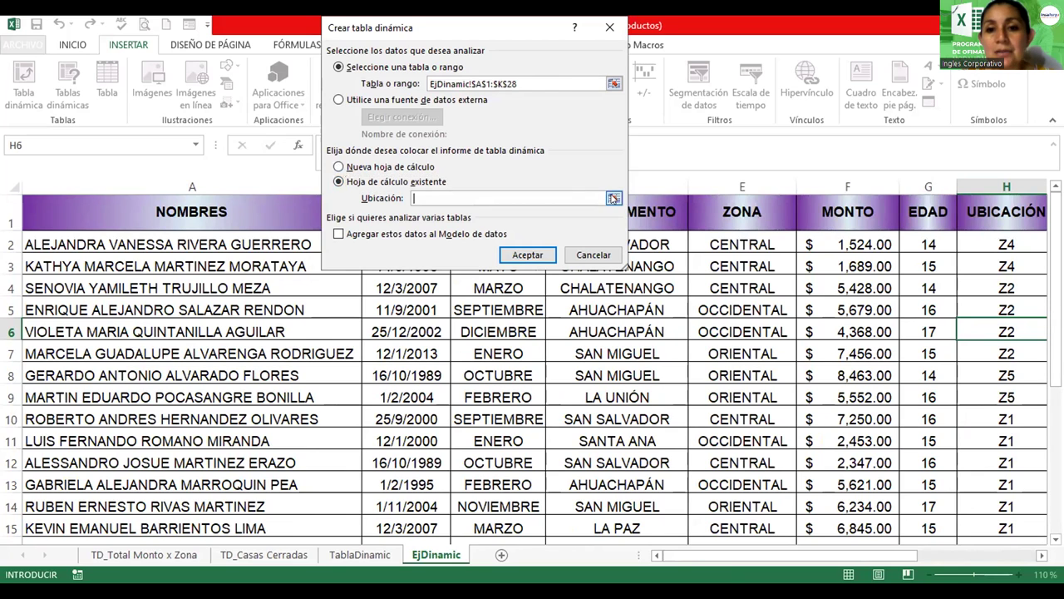
click(613, 198)
drag(868, 553, 989, 520)
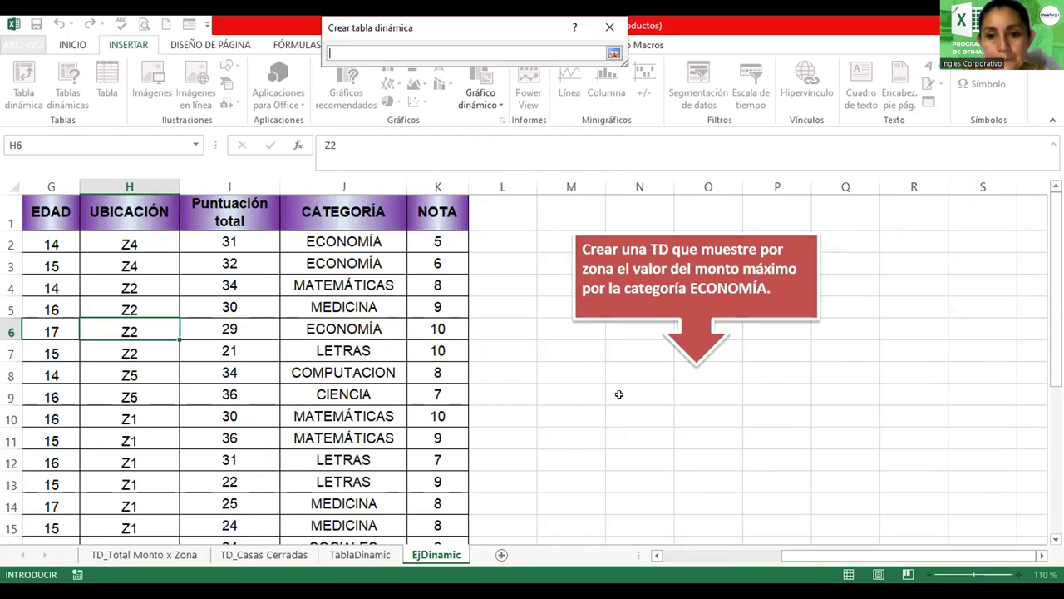
click(620, 392)
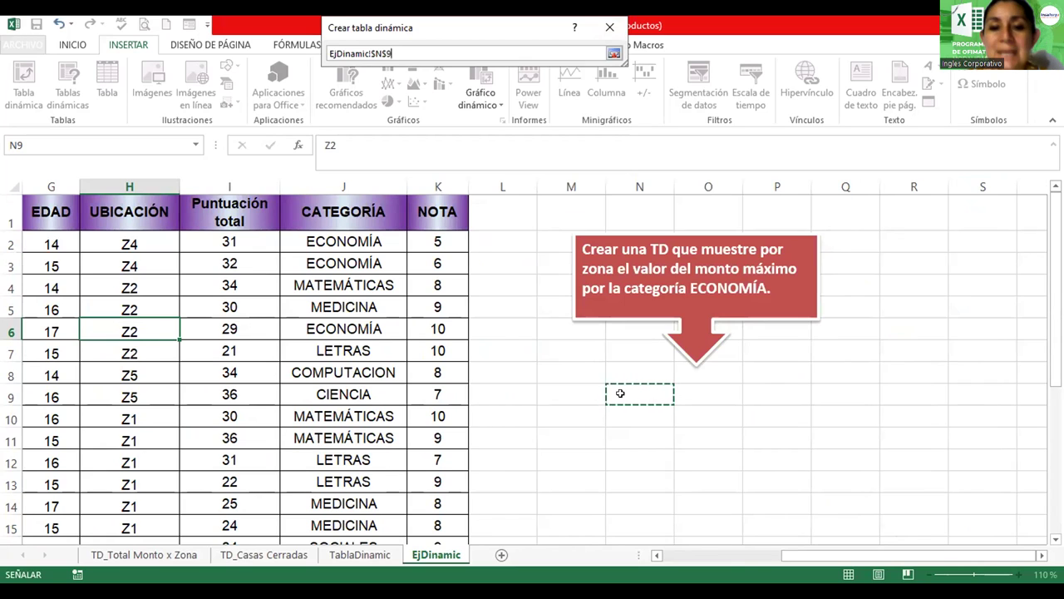
click(614, 54)
click(527, 254)
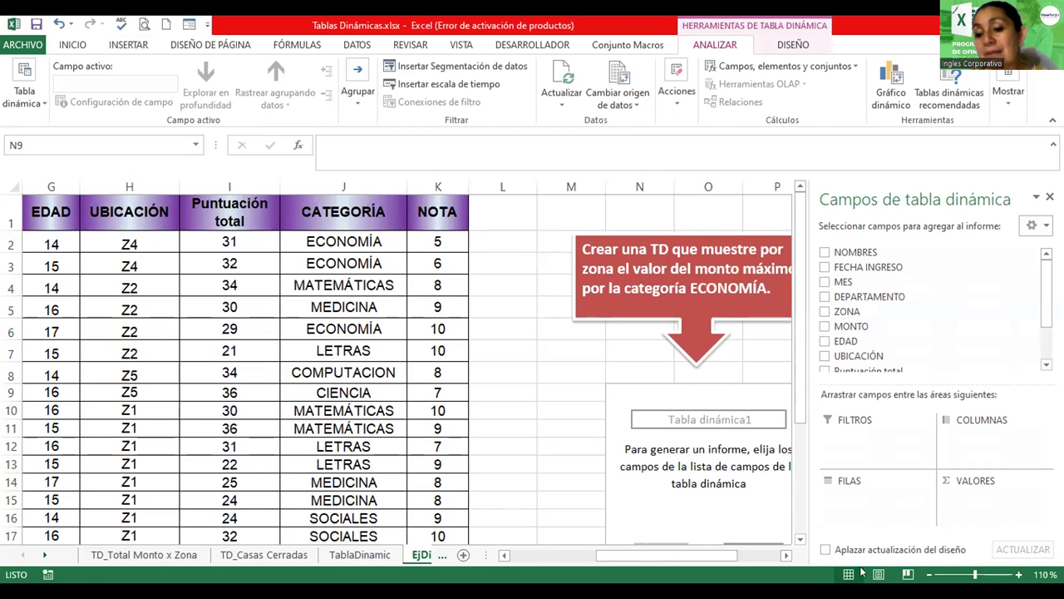
click(786, 557)
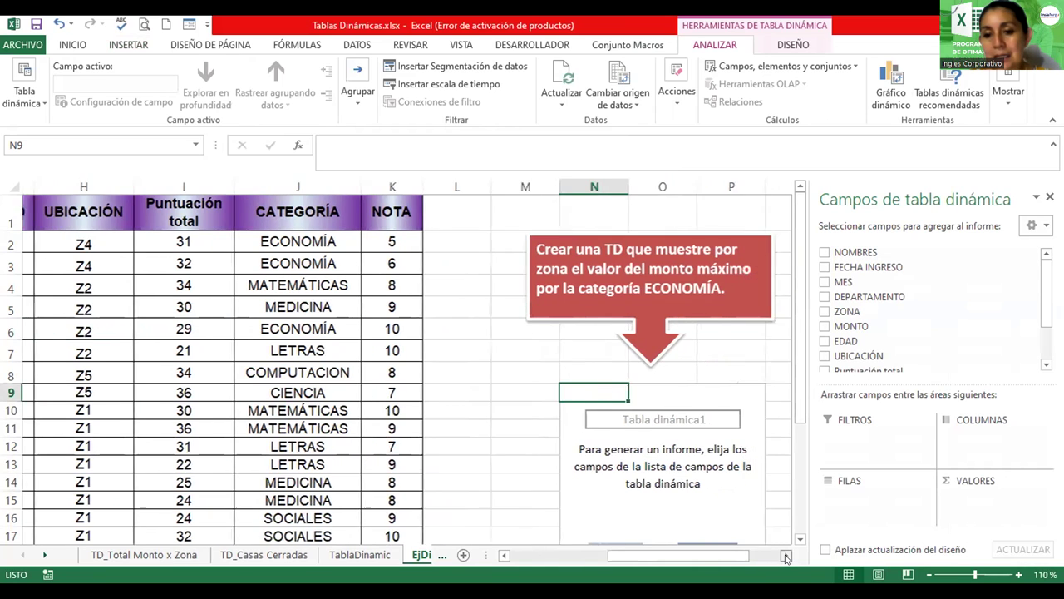
click(786, 556)
click(786, 557)
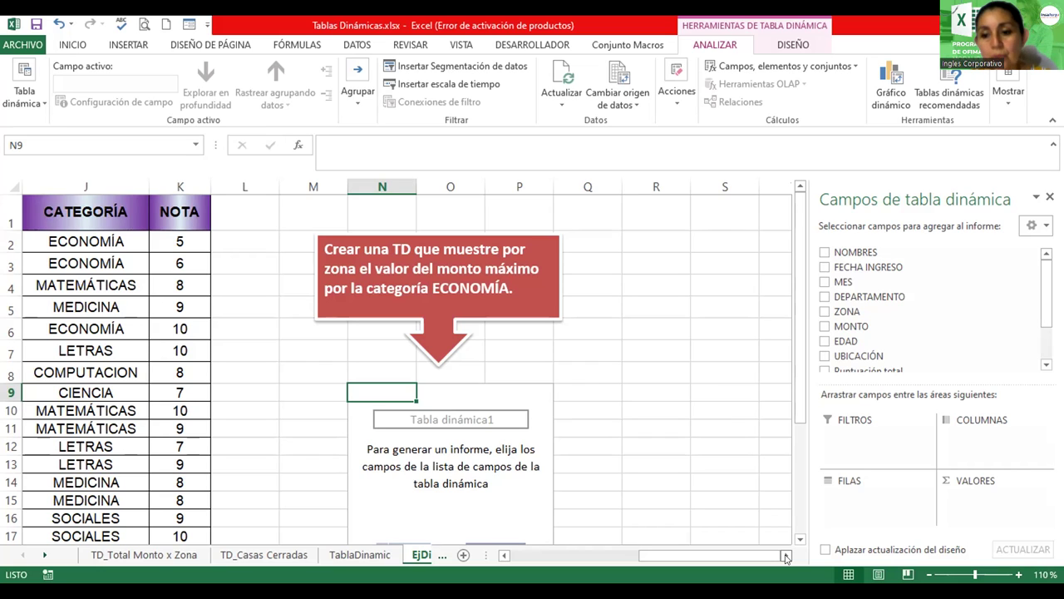
click(303, 146)
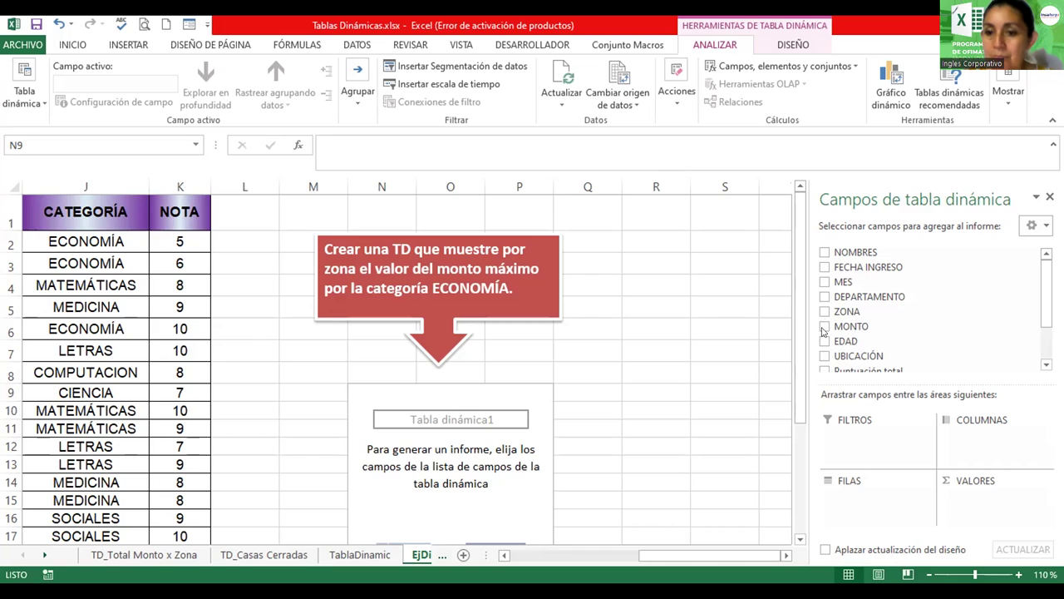
- Sum MONTO in the pivot with ZONA as rows, nudging the red callout slightly up
drag(844, 325, 972, 517)
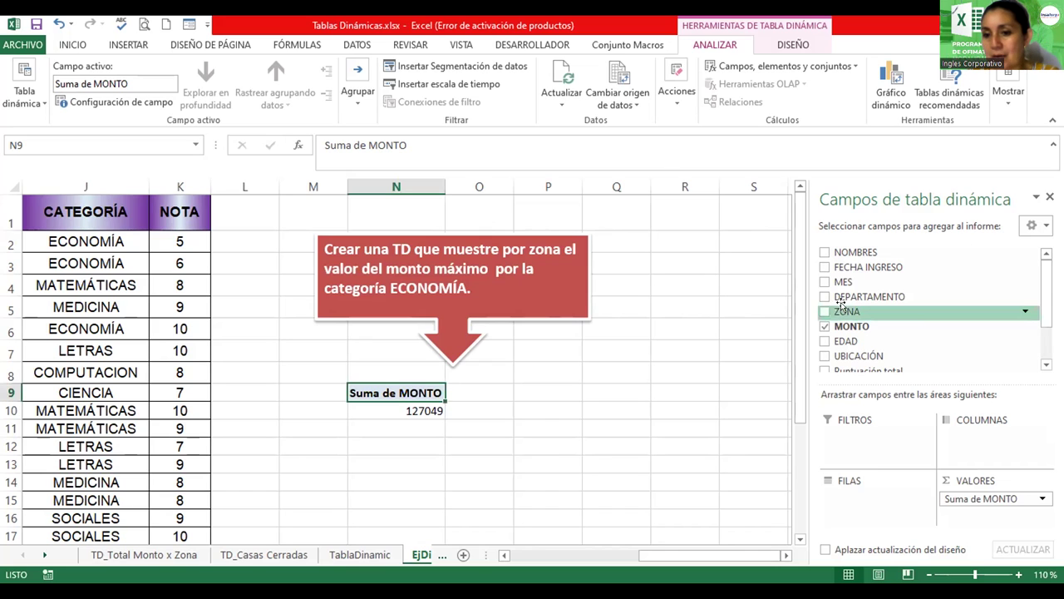
drag(844, 310, 847, 439)
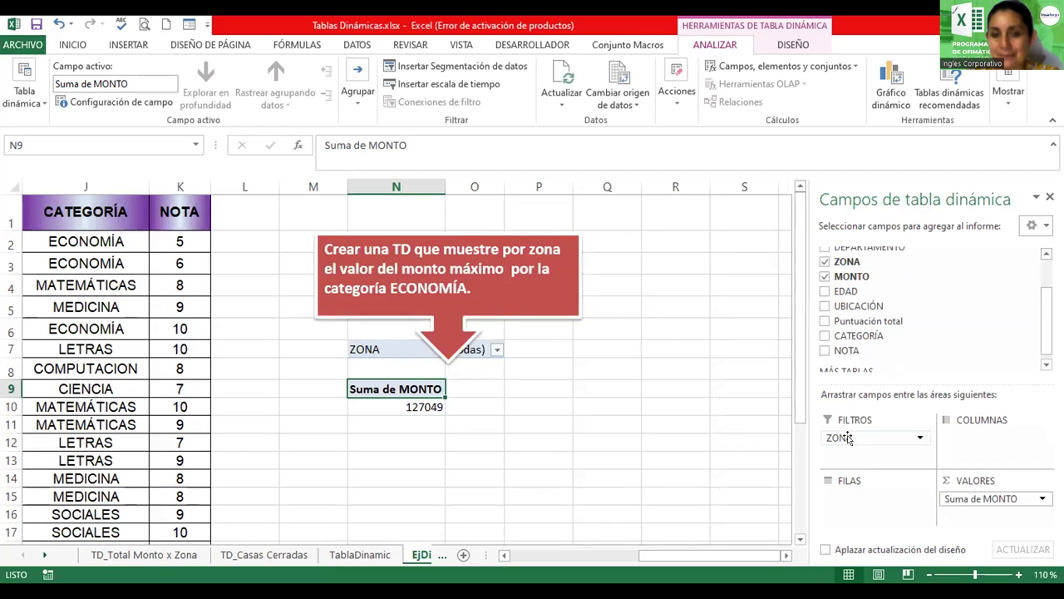
drag(571, 245, 567, 207)
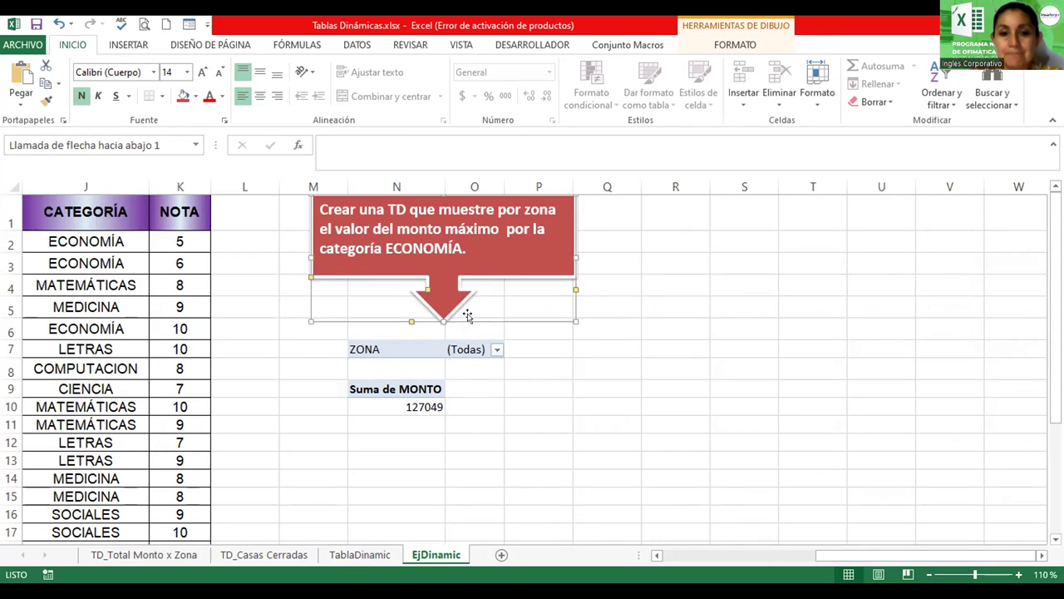
click(405, 348)
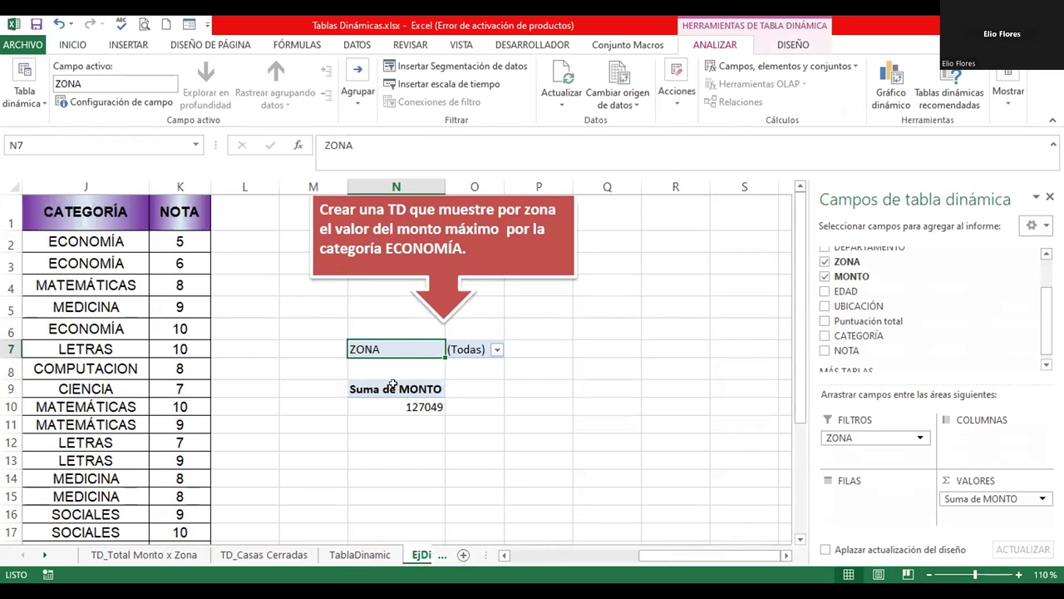
drag(839, 436, 842, 498)
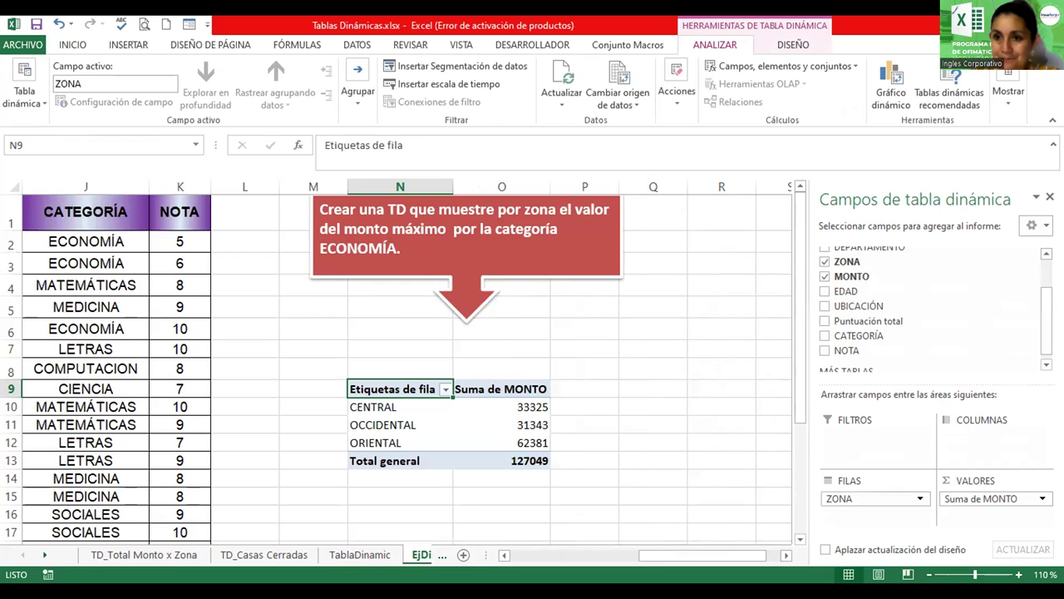
- Change the MONTO value field summary from Suma to Máx. in its field settings
click(966, 499)
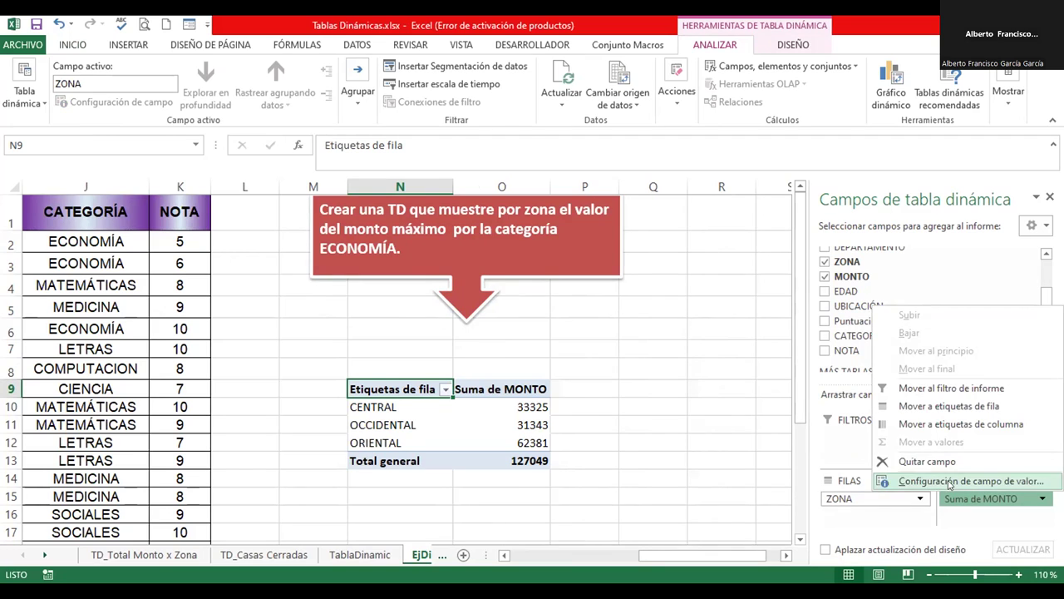
click(952, 481)
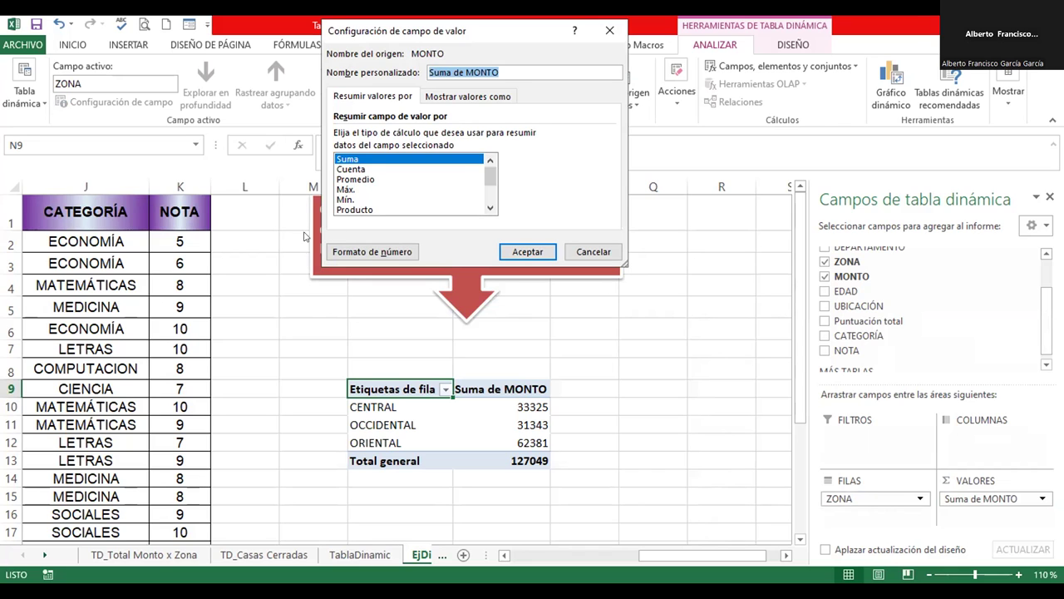
click(343, 190)
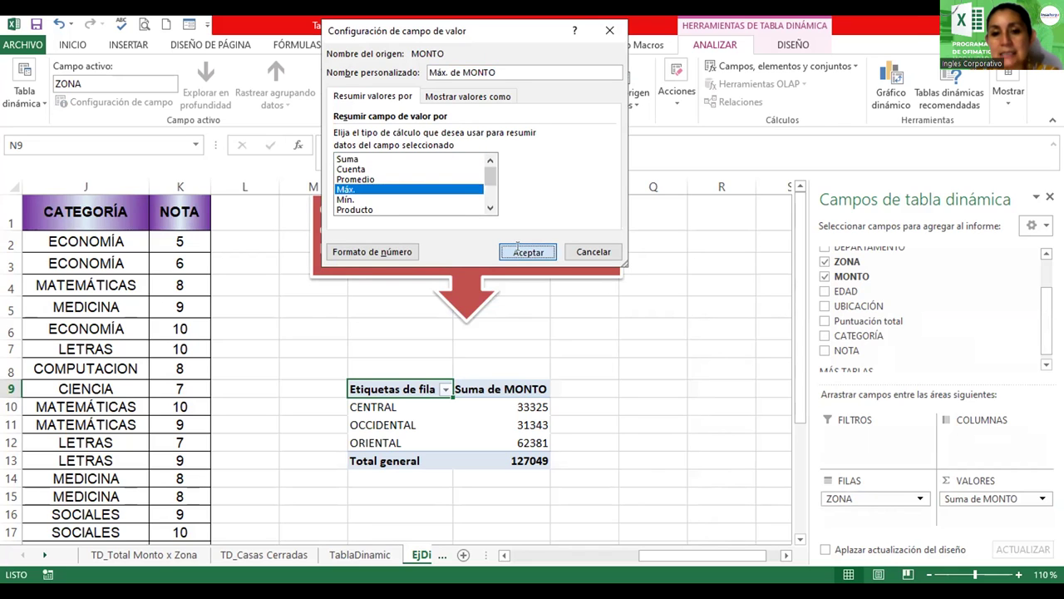
click(524, 252)
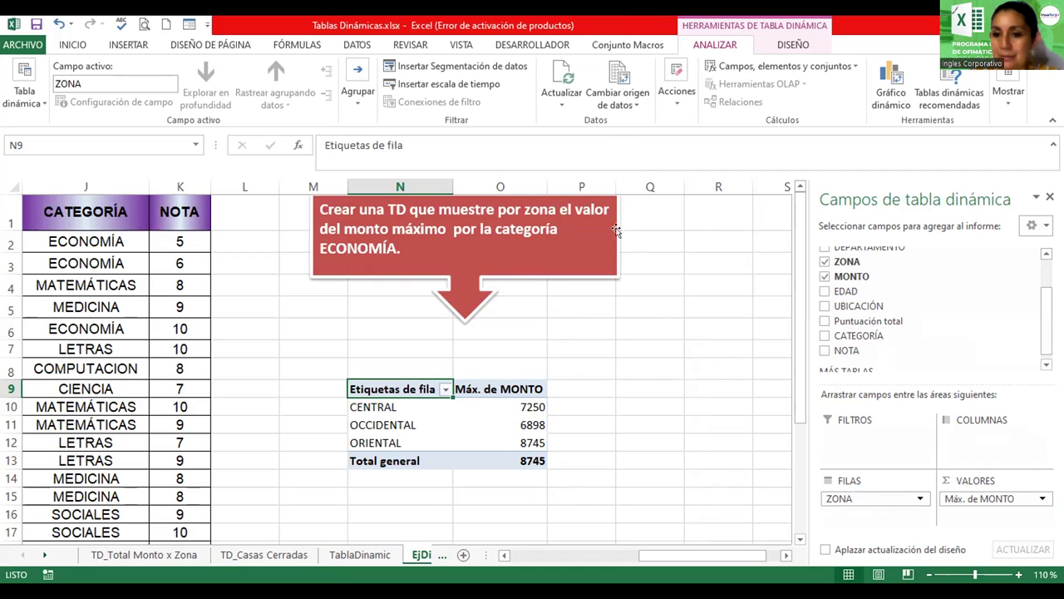
- Place CATEGORÍA in the pivot's columns, then move it to Filtros so it shows (Todas)
drag(996, 329, 916, 378)
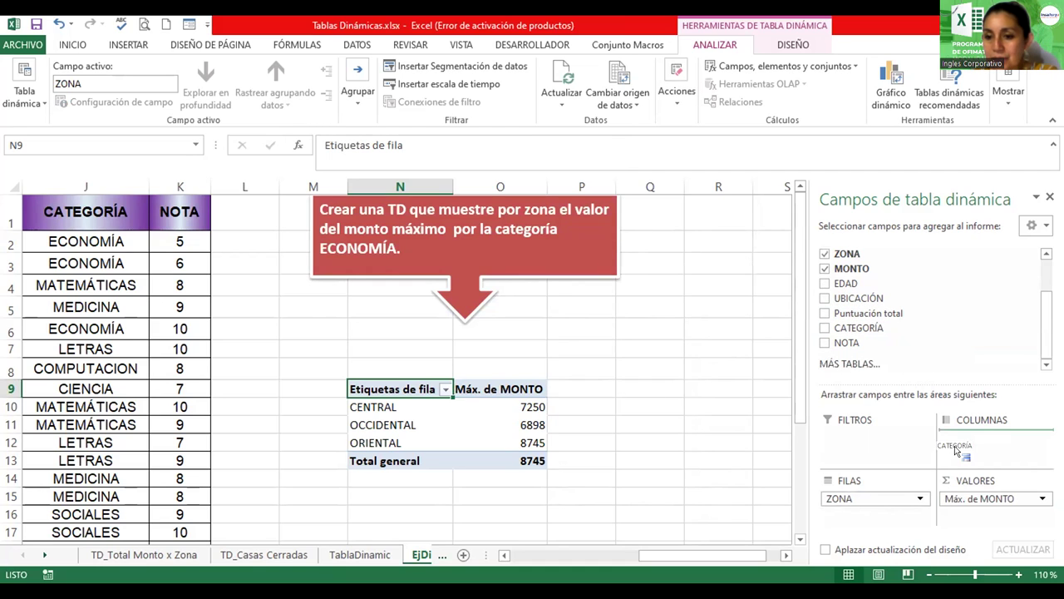
drag(916, 378, 973, 440)
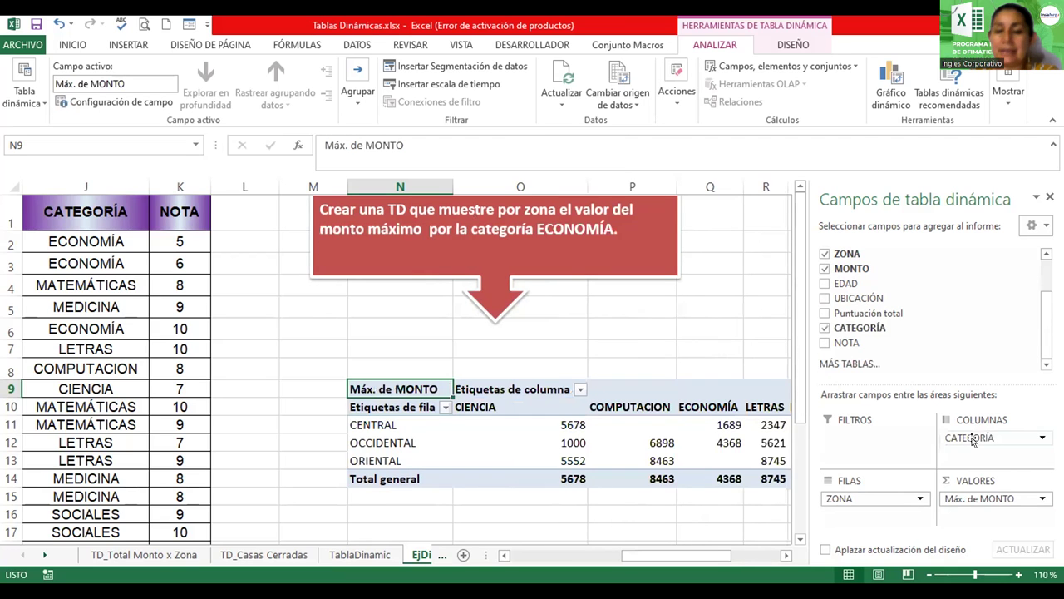
click(785, 556)
click(785, 555)
click(785, 555)
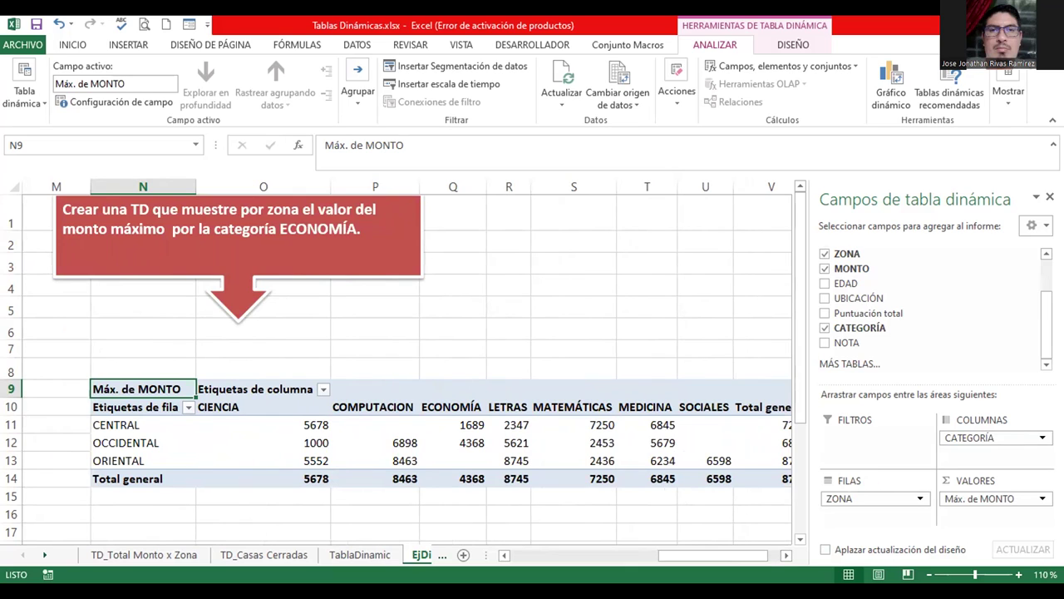
drag(998, 438, 906, 439)
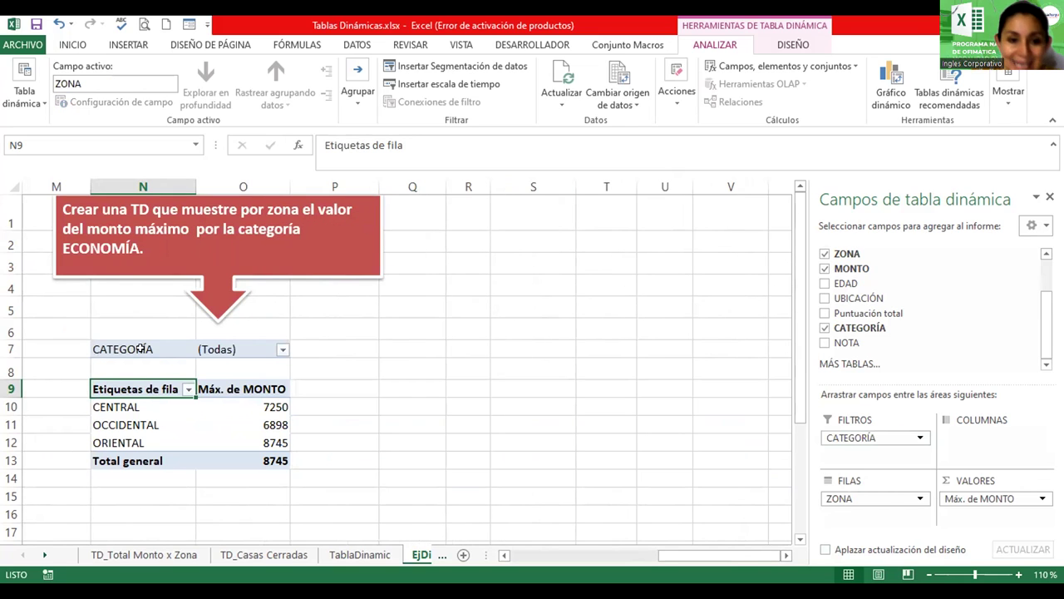
- Filter CATEGORÍA to ECONOMÍA, leaving maximums CENTRAL 1689 and OCCIDENTAL 4368
click(282, 350)
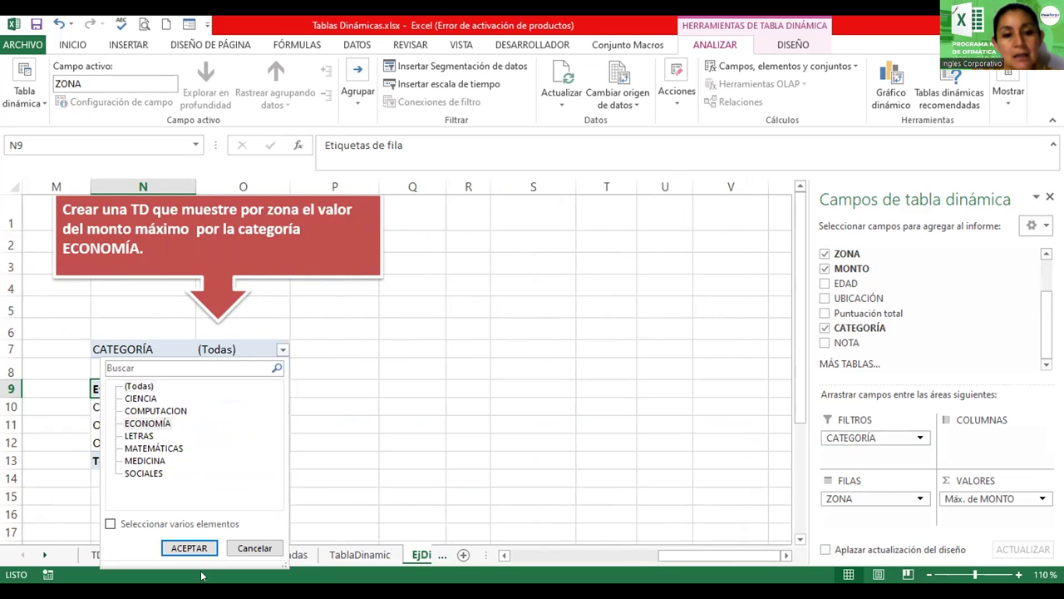
click(189, 547)
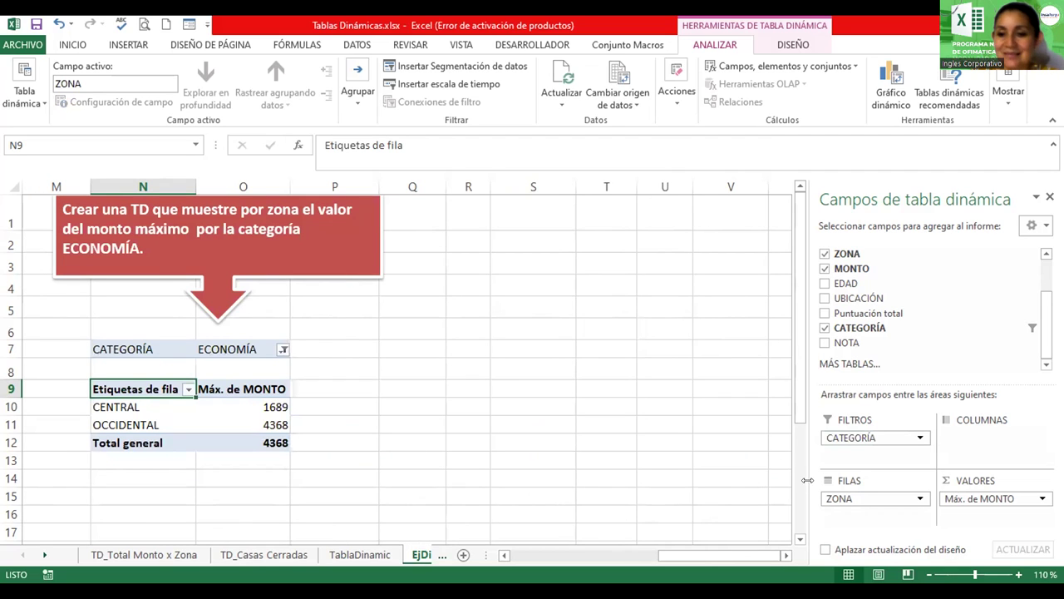
click(963, 499)
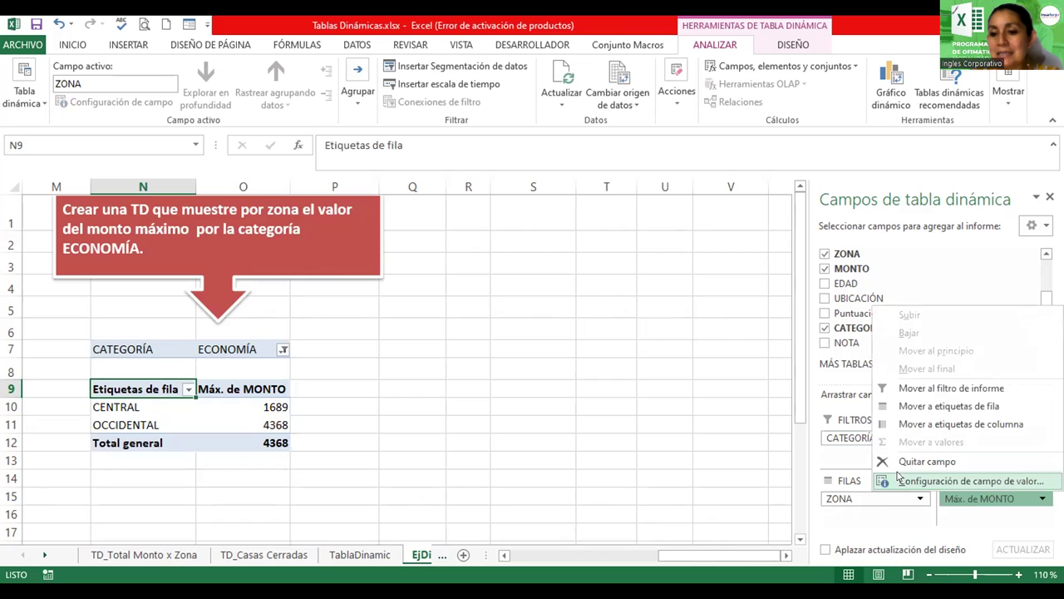
- Format the Máx. de MONTO values as Moneda with two decimals, then nudge the red callout lower
click(932, 481)
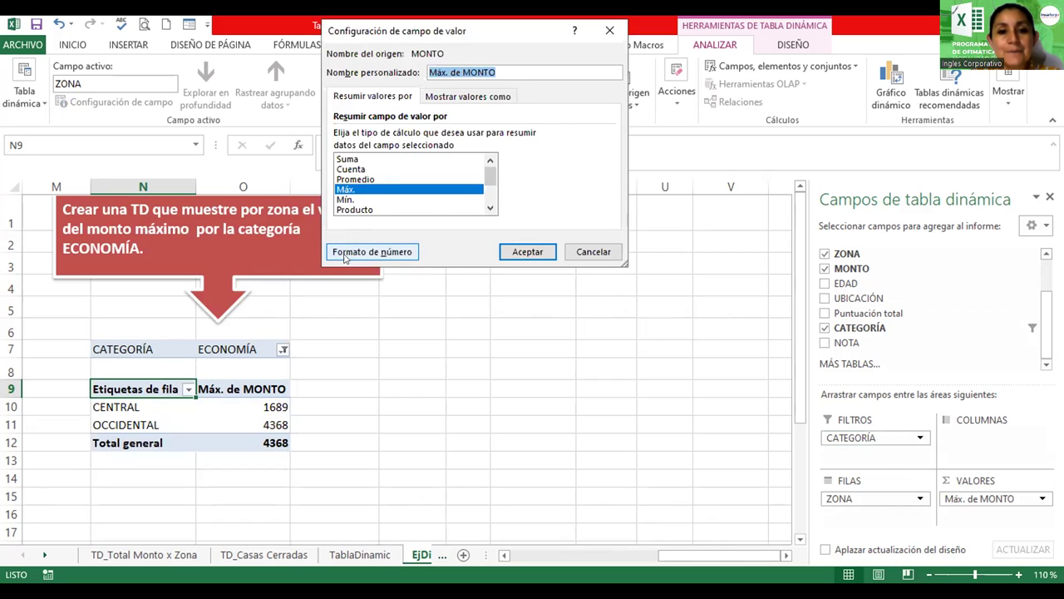
click(346, 257)
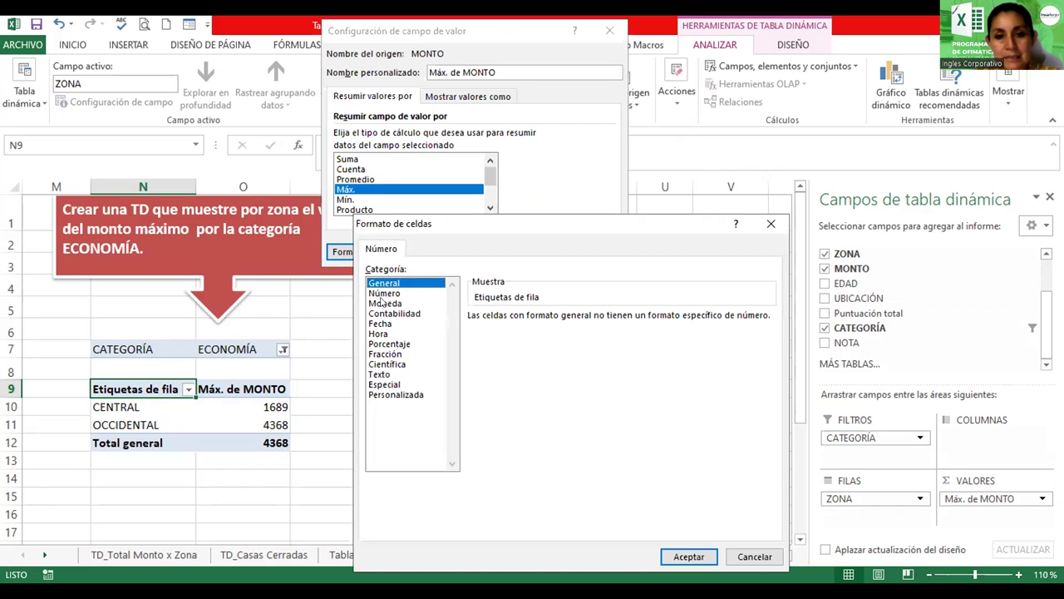
click(383, 302)
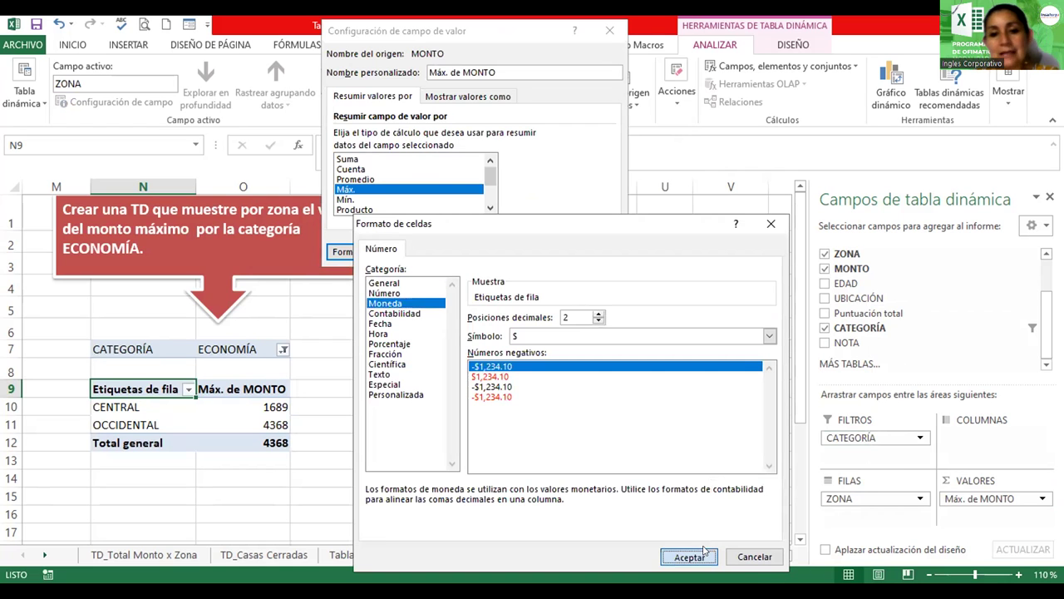
click(706, 552)
click(541, 248)
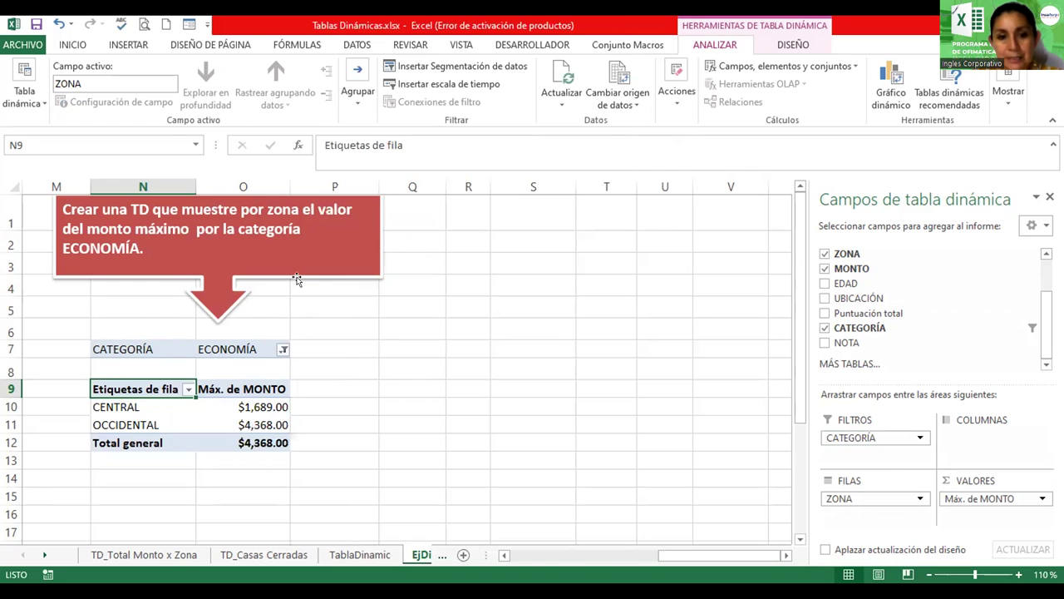
drag(297, 280, 296, 289)
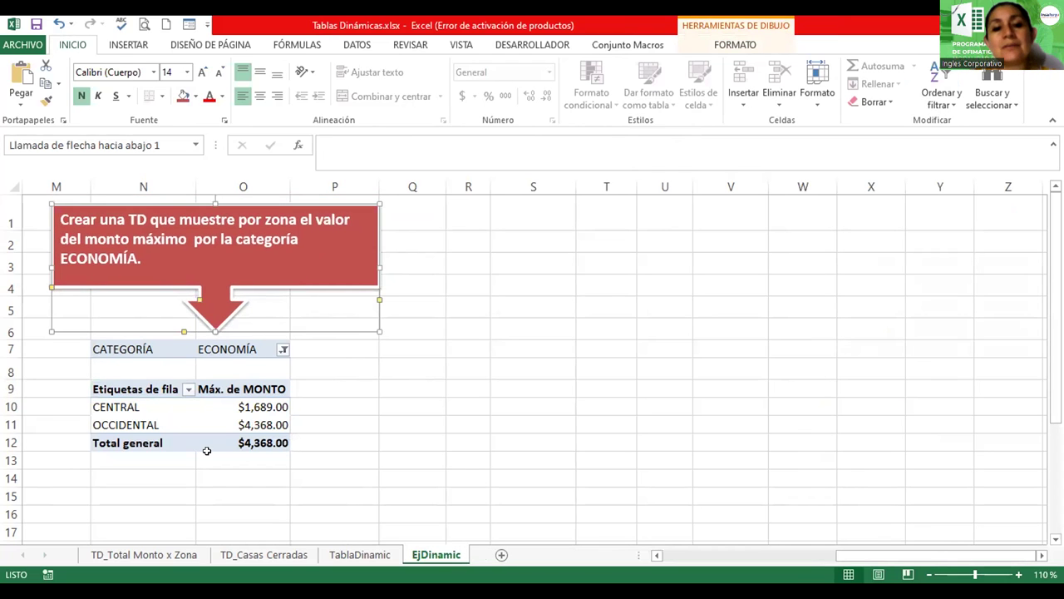
- Apply a purple Medio pivot table style with banded rows to the ECONOMÍA pivot
click(231, 404)
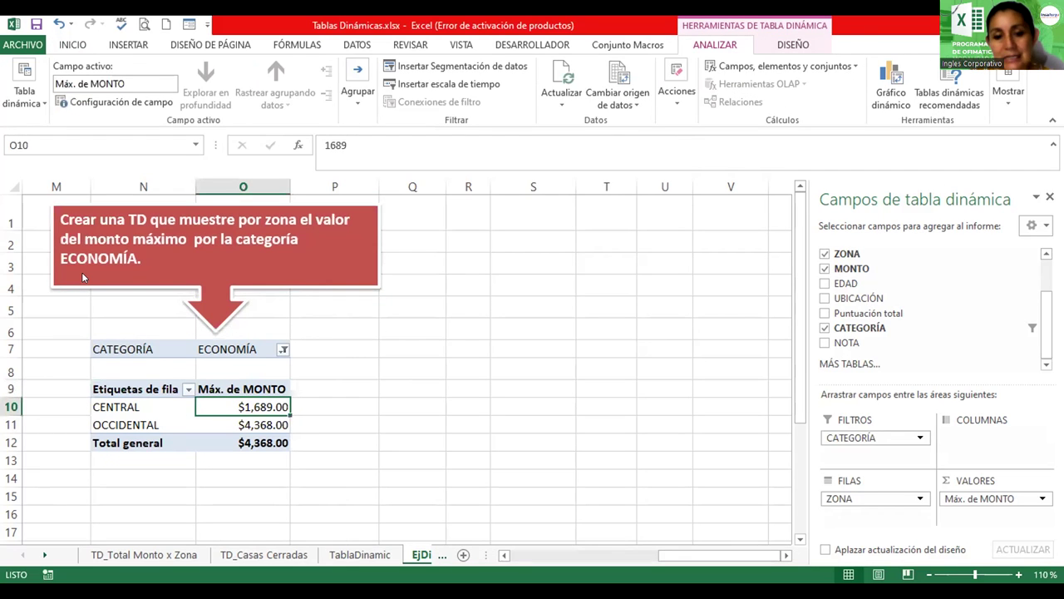
click(787, 48)
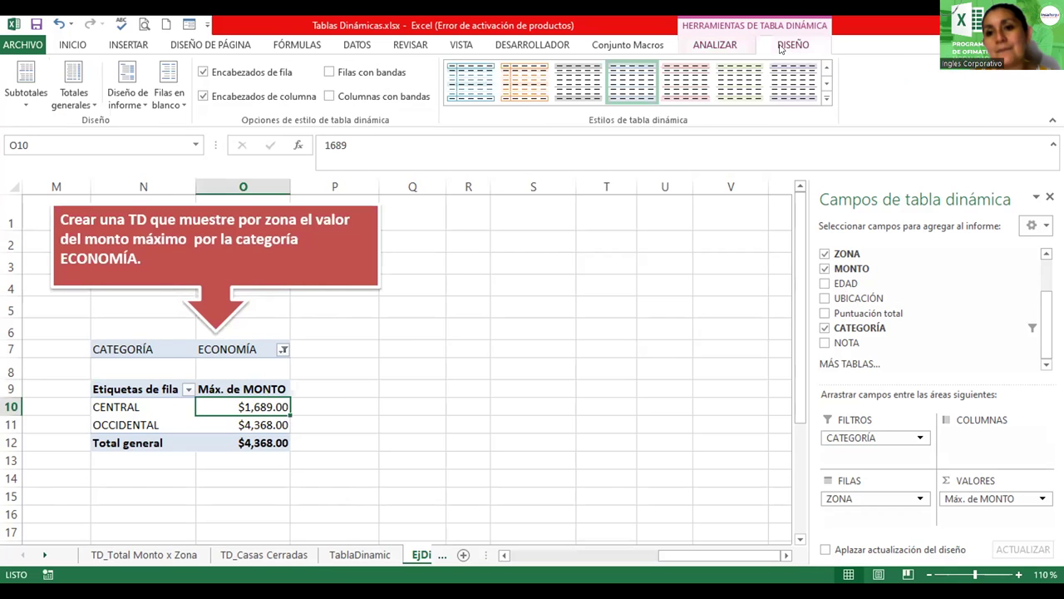
click(825, 99)
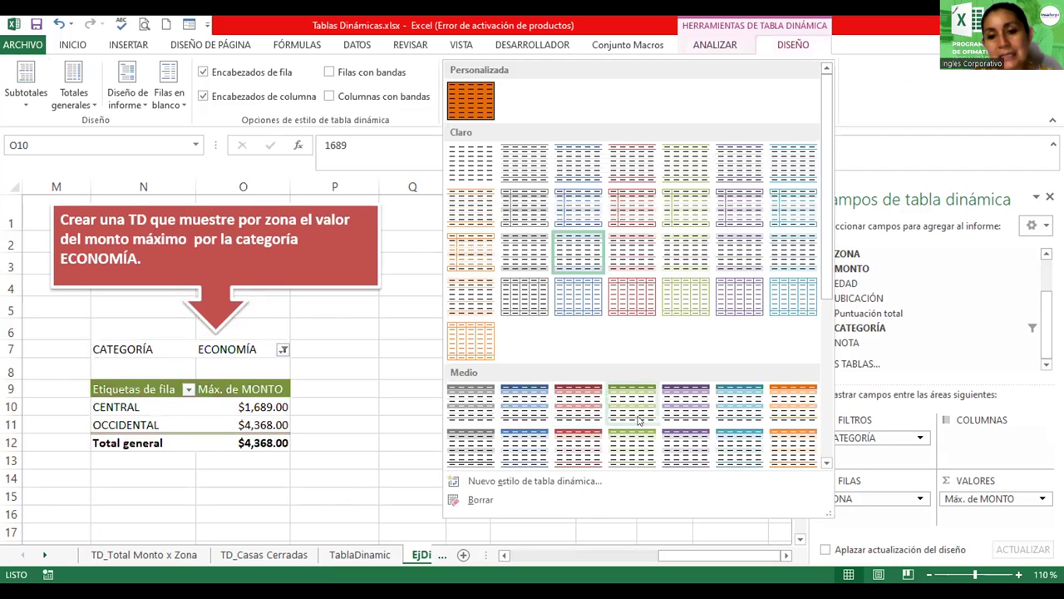
click(700, 398)
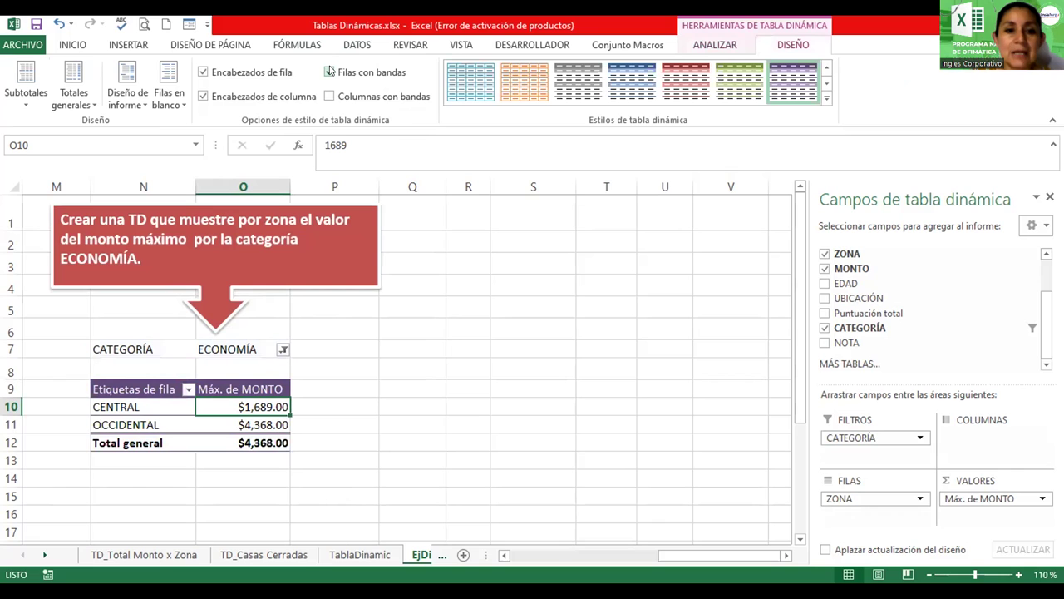
click(557, 295)
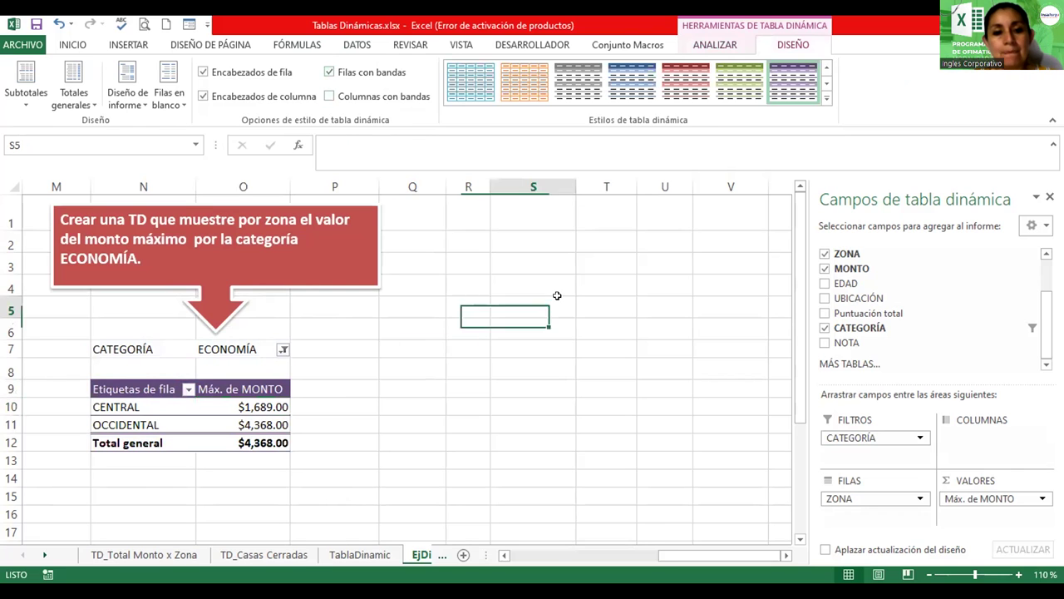
click(108, 347)
- Raise the N7:O12 pivot text to 14 points and widen columns N and O to fit
drag(117, 349, 241, 424)
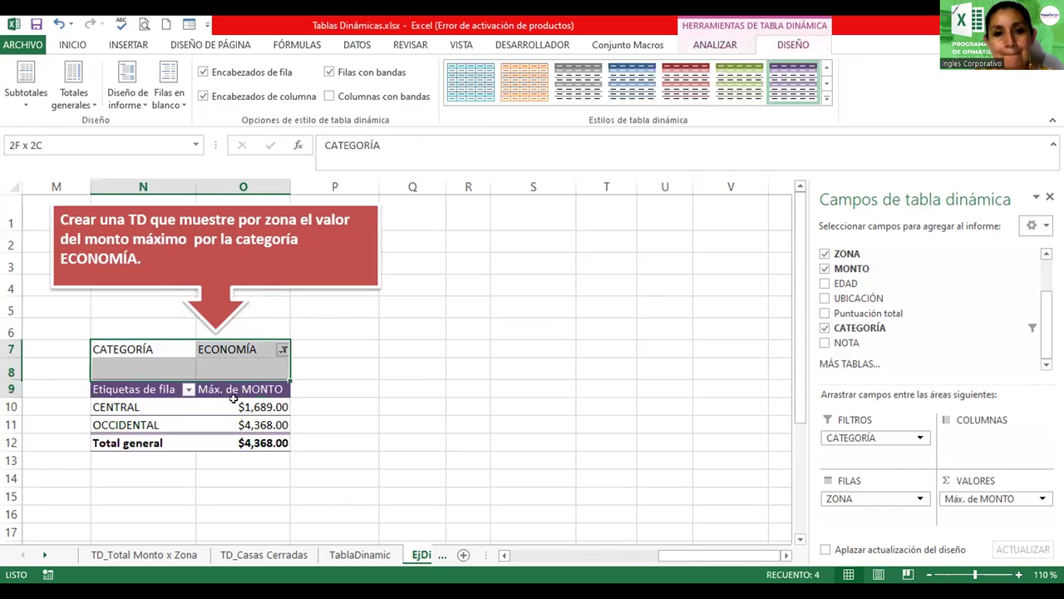
click(76, 46)
click(202, 73)
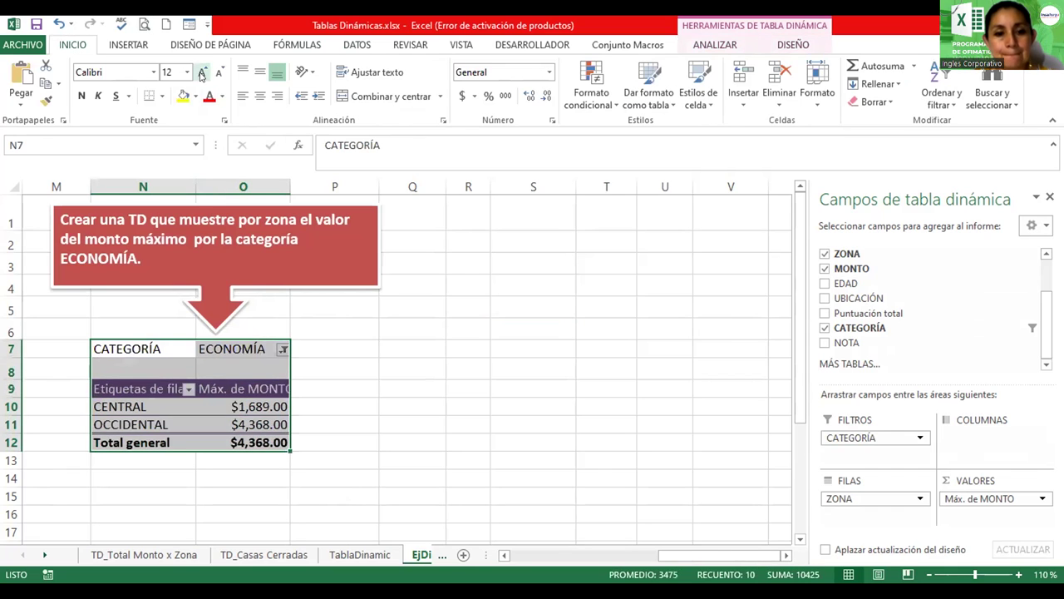
click(202, 72)
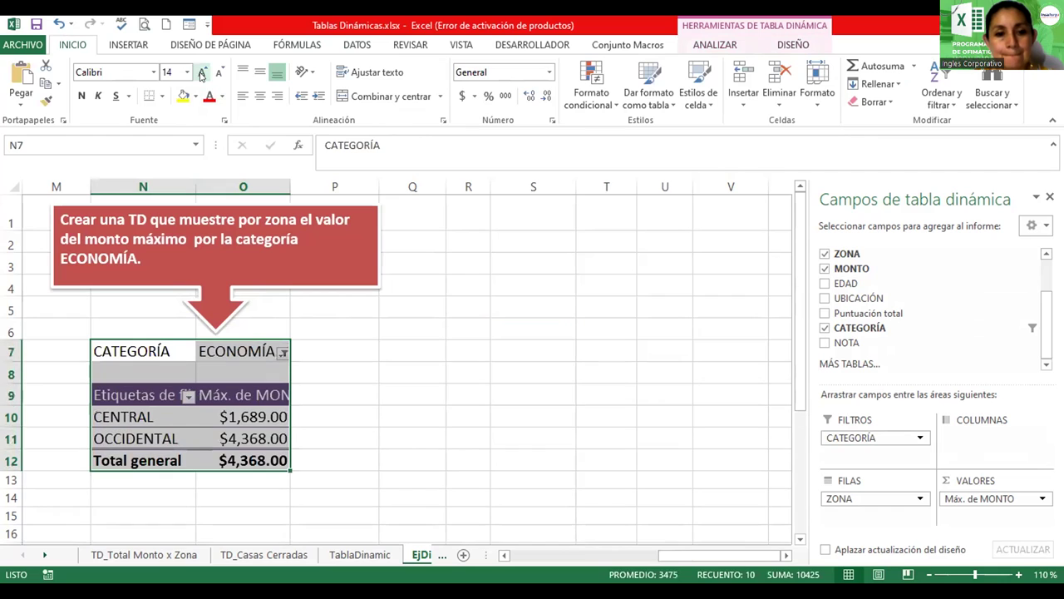
double_click(192, 186)
drag(310, 187, 372, 186)
- Narrow the red arrow callout to the pivot's width so its text wraps onto three lines
click(416, 313)
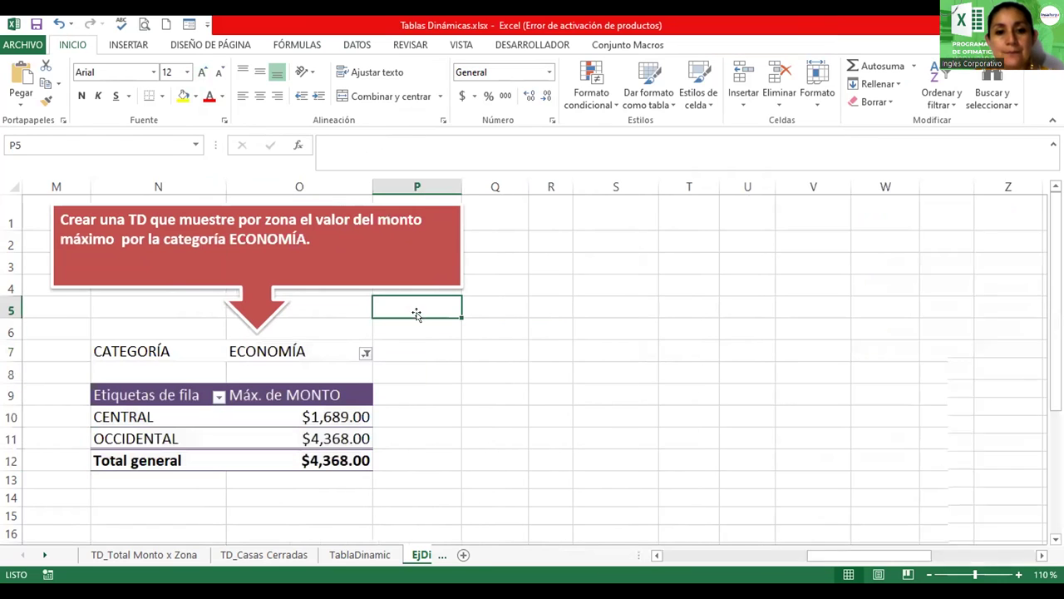
click(420, 274)
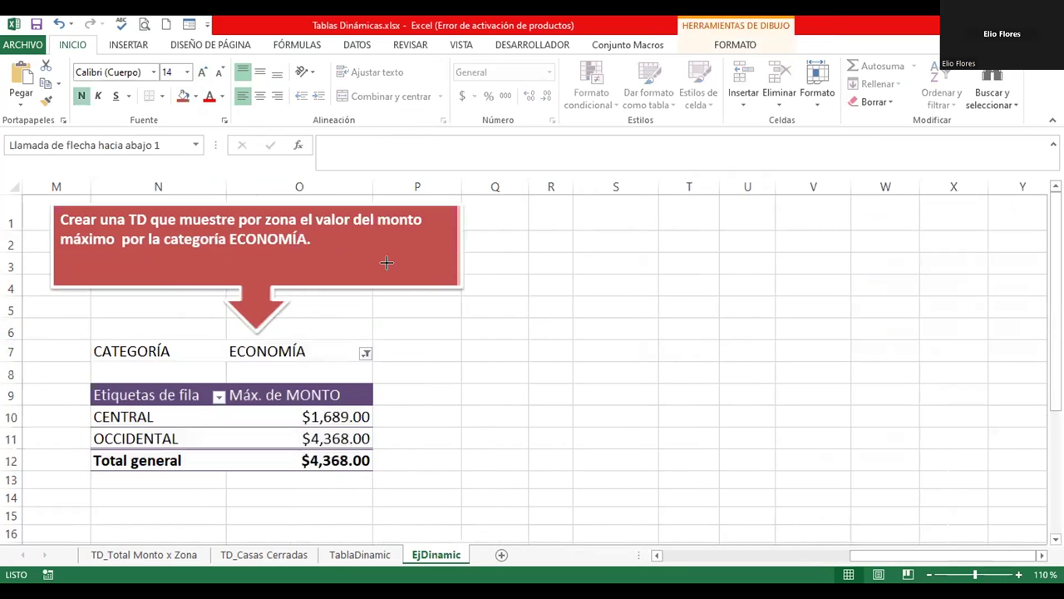
drag(386, 262, 372, 263)
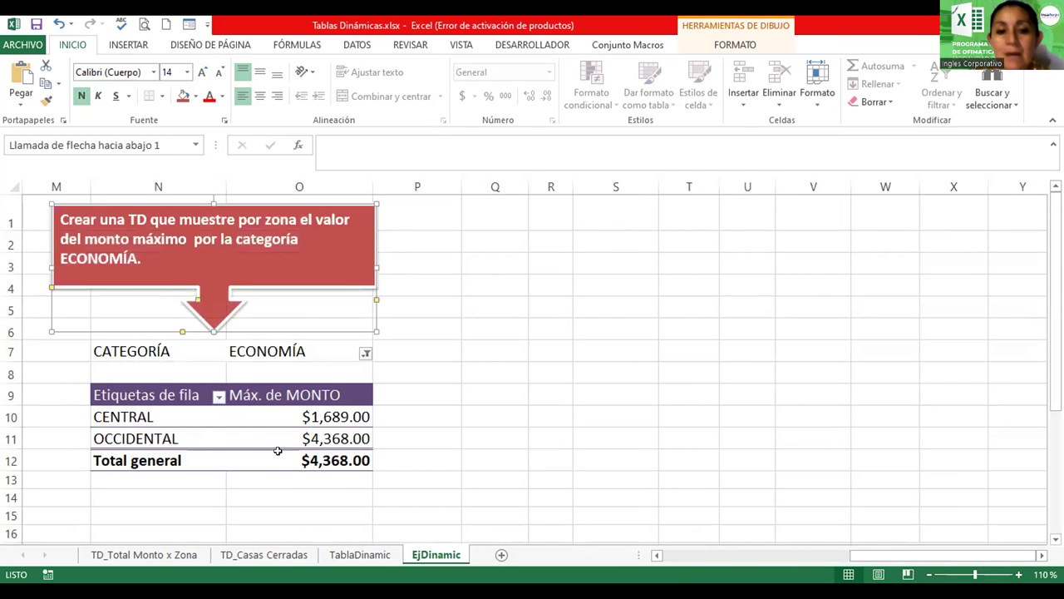
click(285, 425)
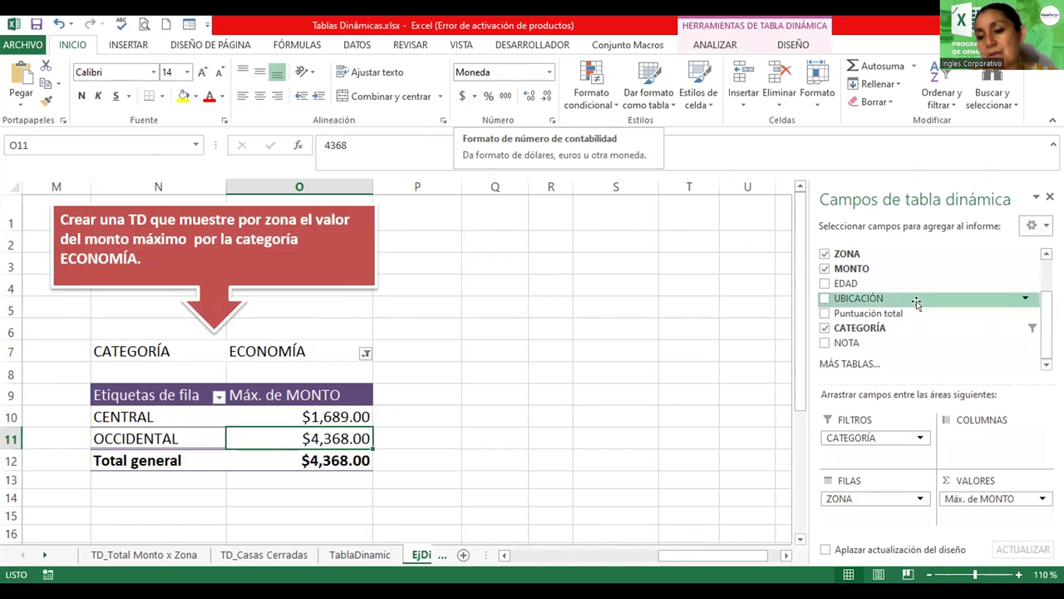
- Switch Máx. de MONTO to Contabilidad format, showing $ 1,689.00 and $ 4,368.00
click(960, 498)
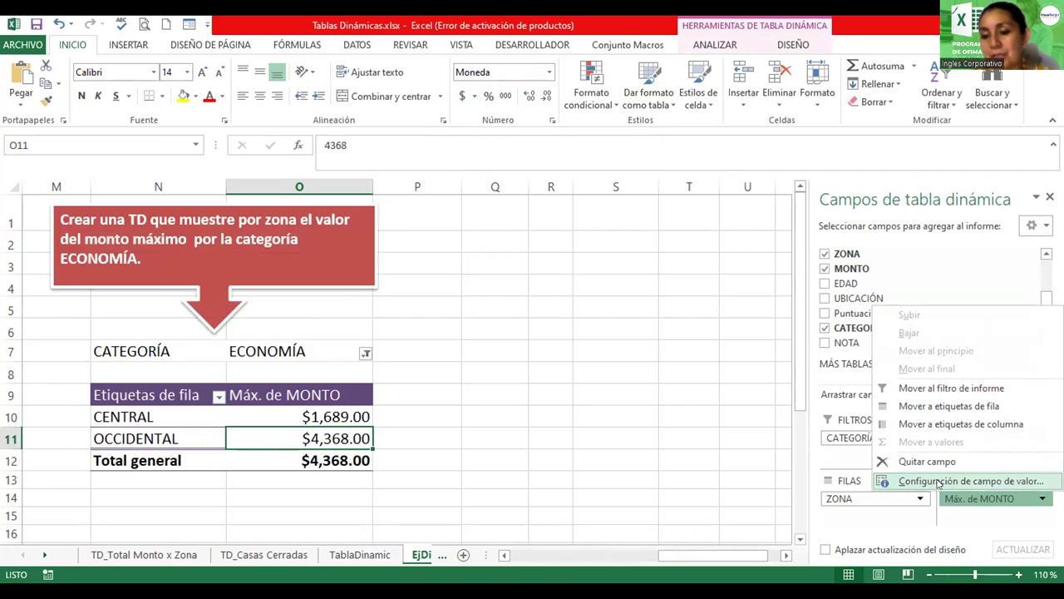
click(938, 482)
click(343, 256)
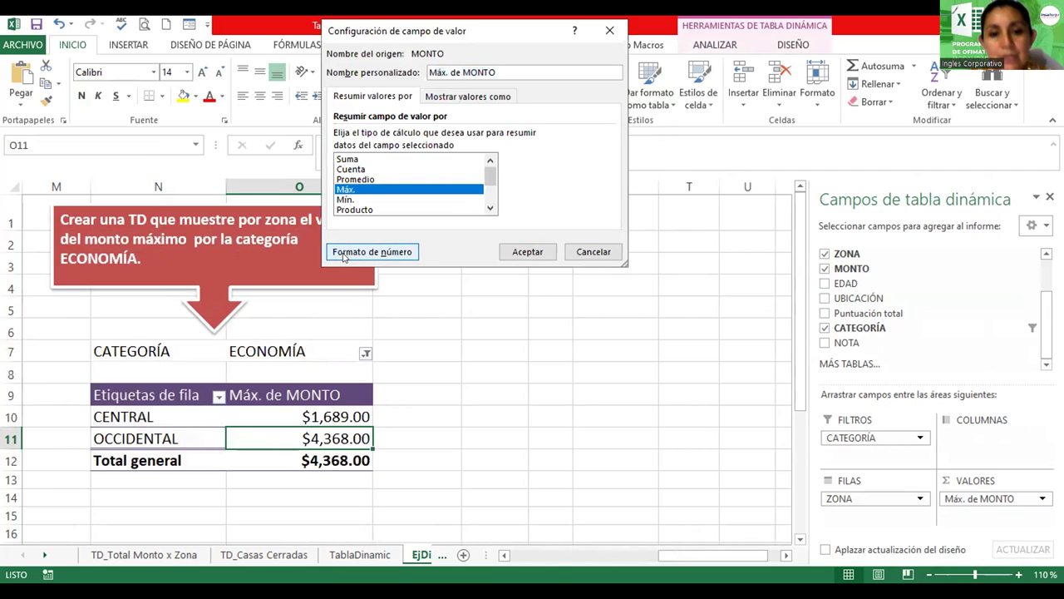
click(303, 115)
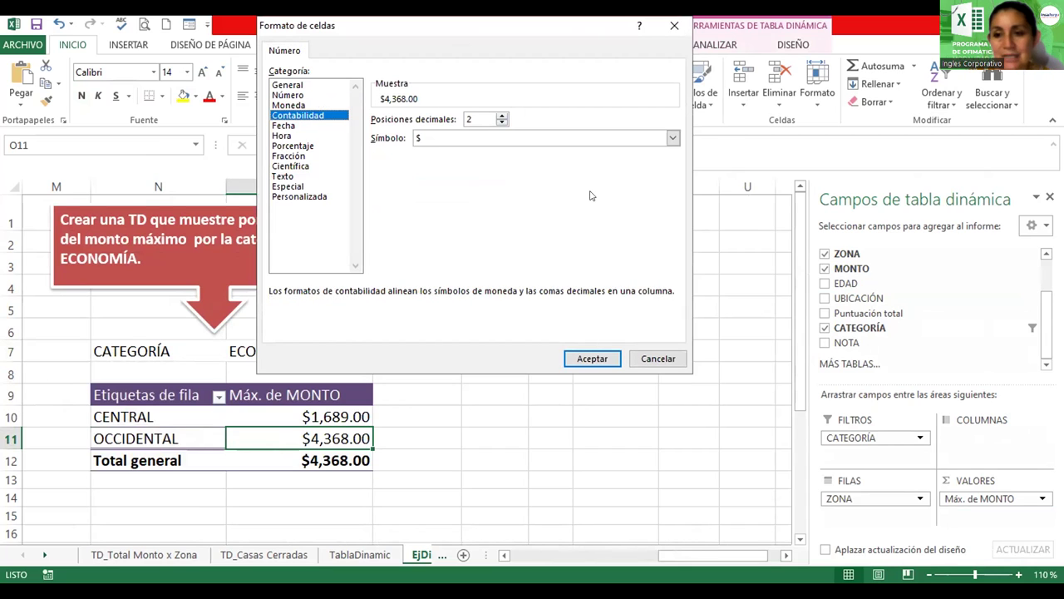
click(593, 353)
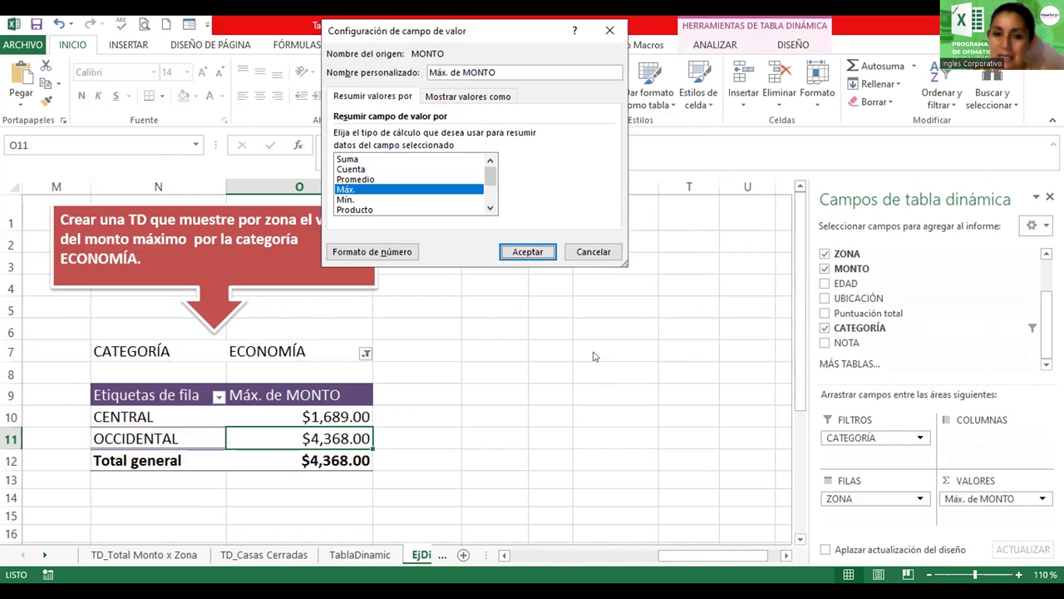
click(529, 254)
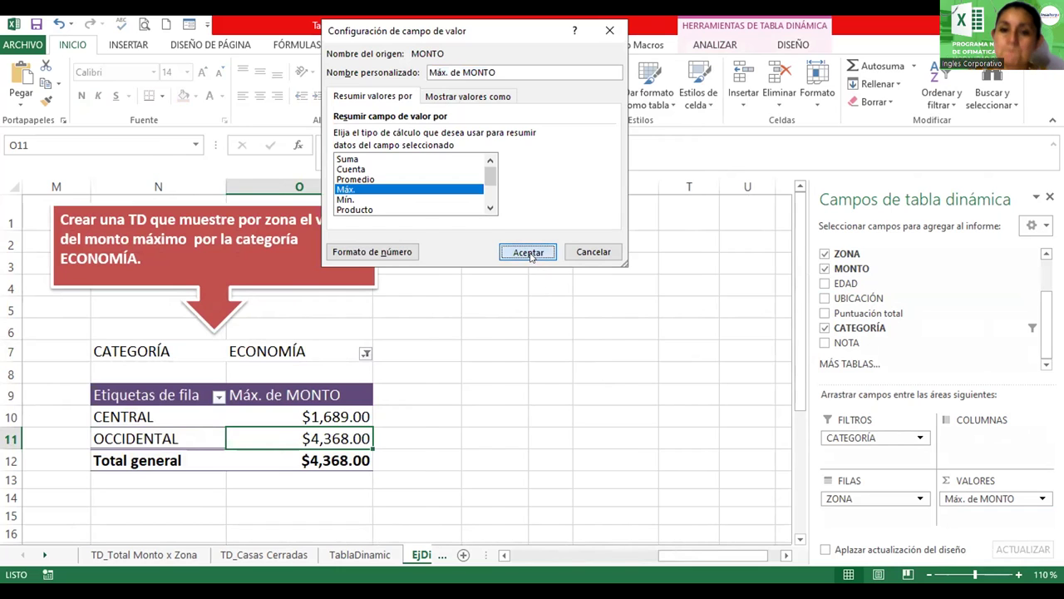
click(278, 283)
- Shift the red callout slightly right and draw a blue down-arrow callout across columns Q to U
drag(278, 282, 286, 283)
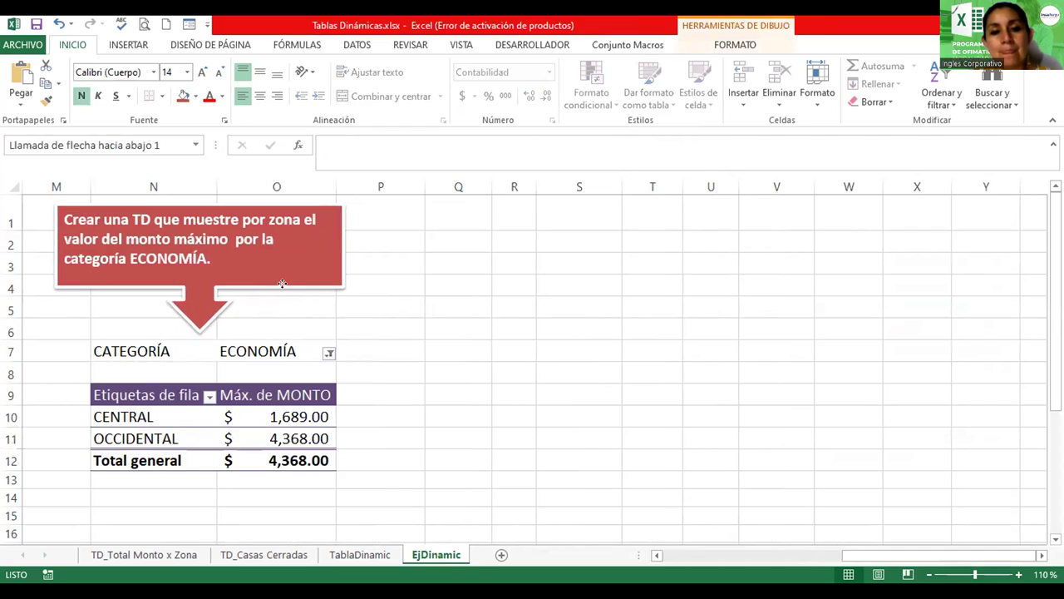
drag(480, 271, 480, 284)
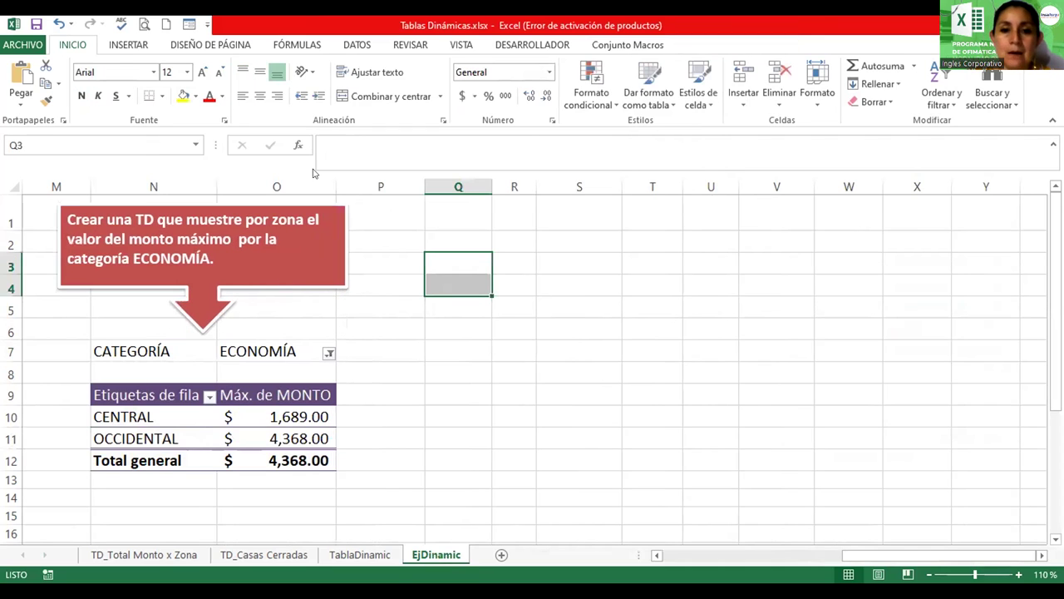
click(122, 48)
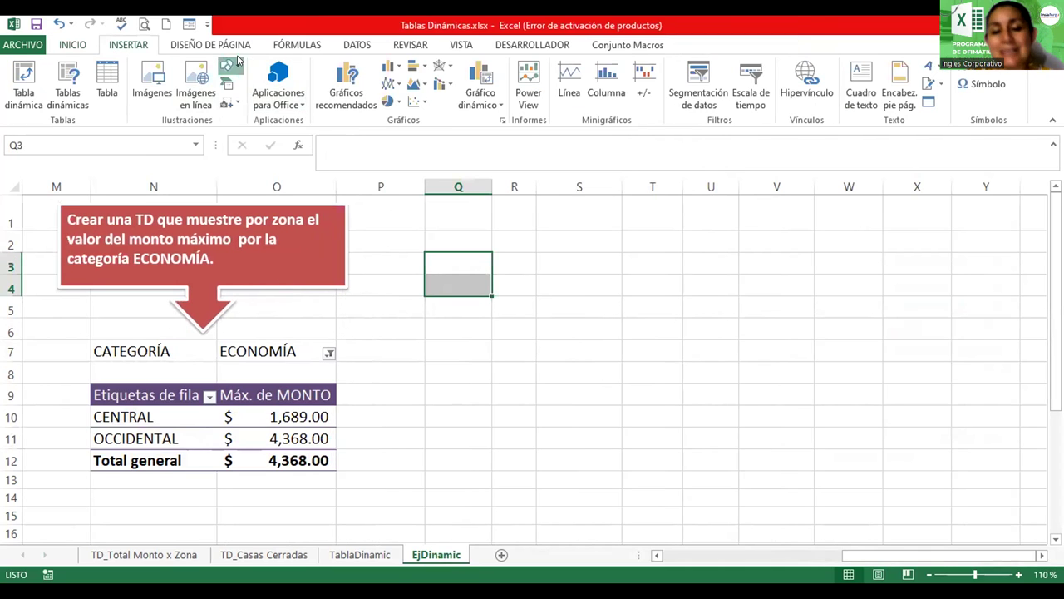
click(236, 63)
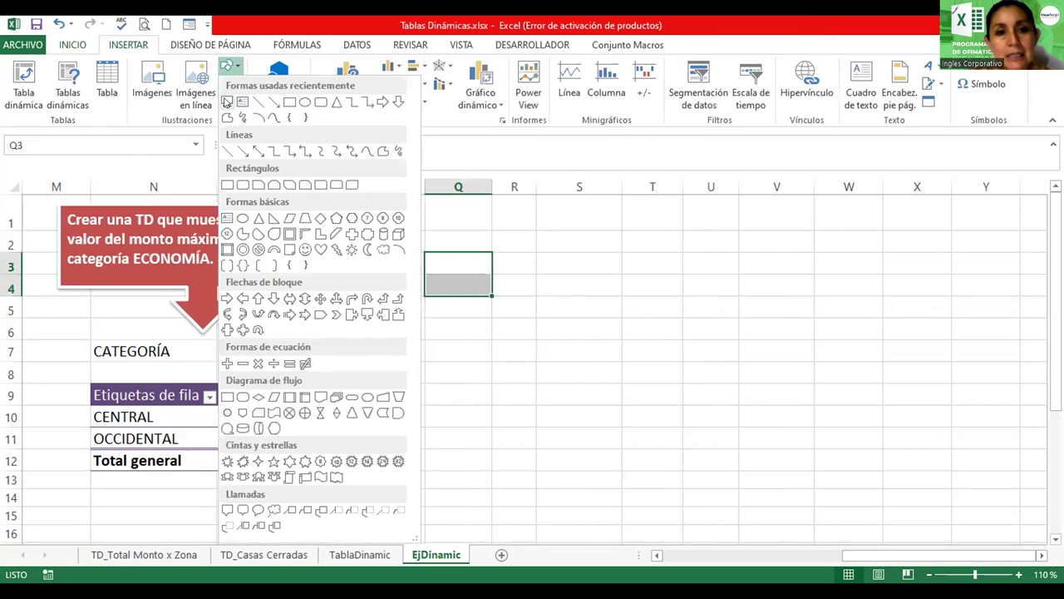
click(226, 102)
drag(476, 214, 739, 331)
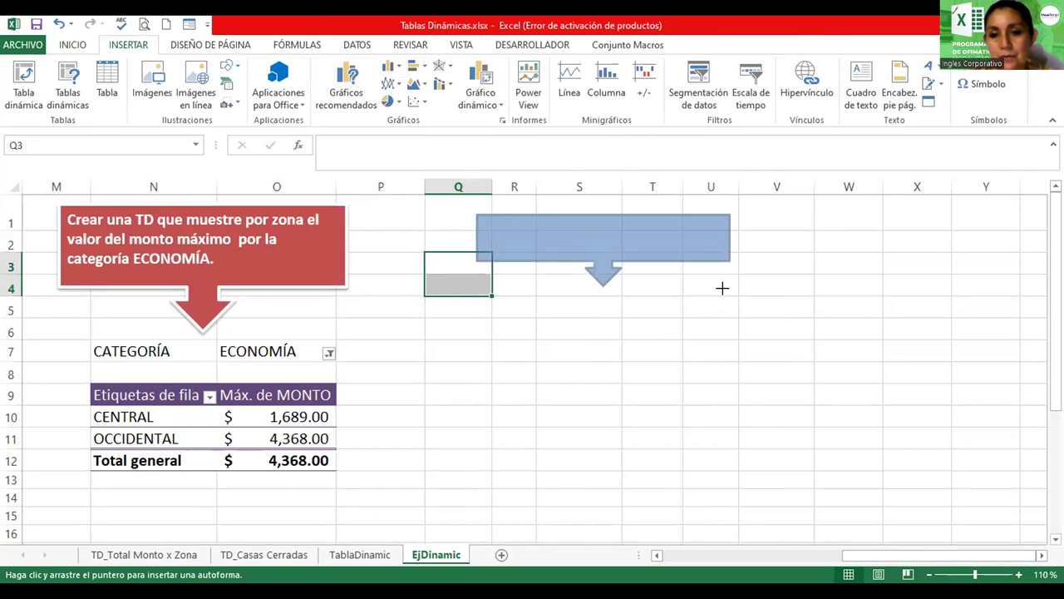
drag(694, 293, 693, 284)
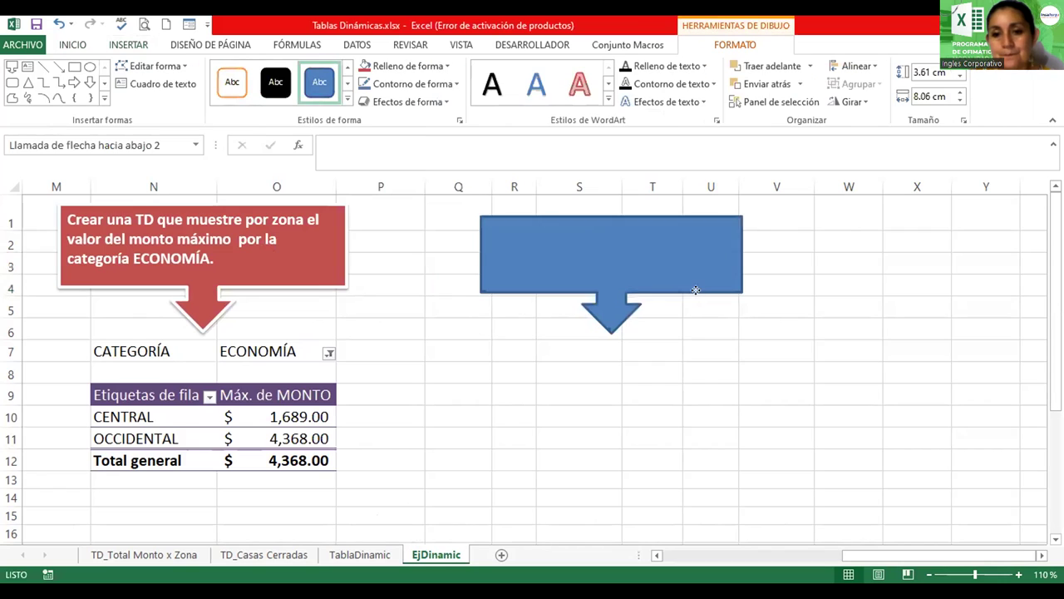
click(470, 461)
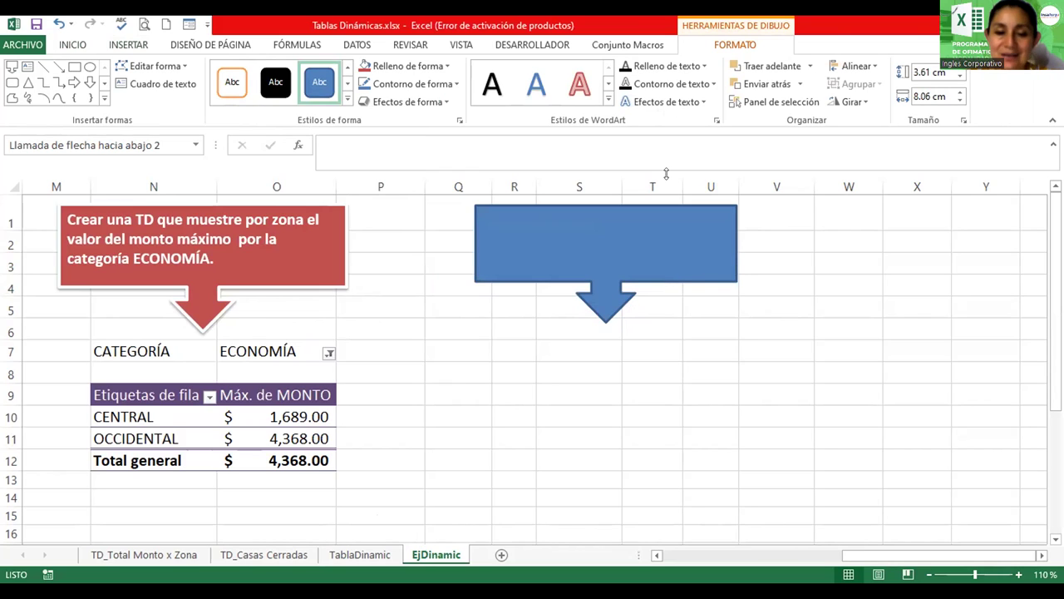
- Move the blue callout to columns Q–T and type 'Crear una TD para la zona occidental, que muestre el promedio de NOTAS'
drag(519, 276, 469, 275)
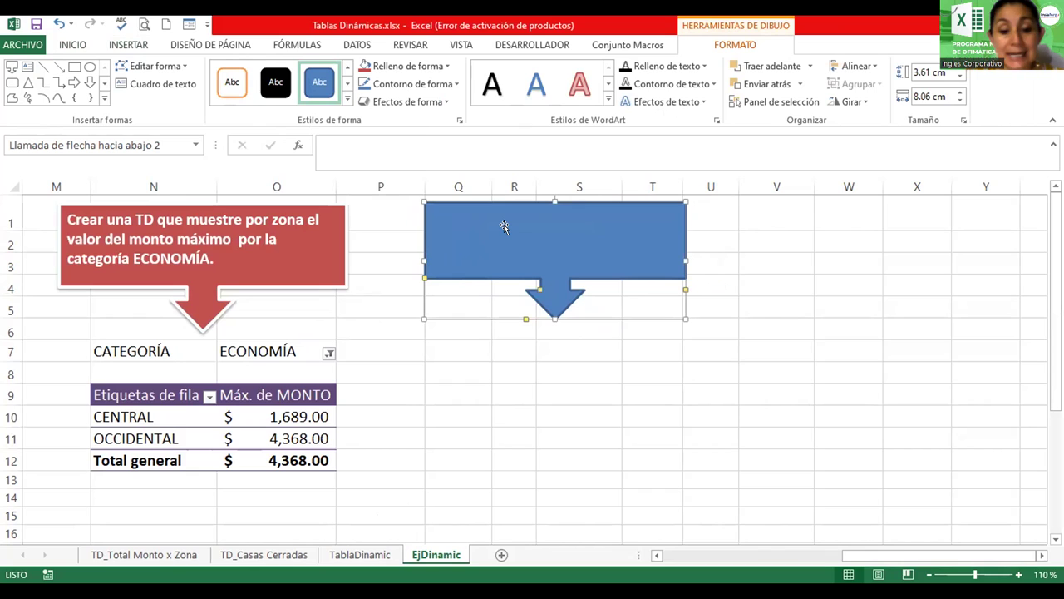
text(cUBICA)
key(BackSpace)
key(BackSpace)
key(BackSpace)
key(BackSpace)
key(BackSpace)
text(cC)
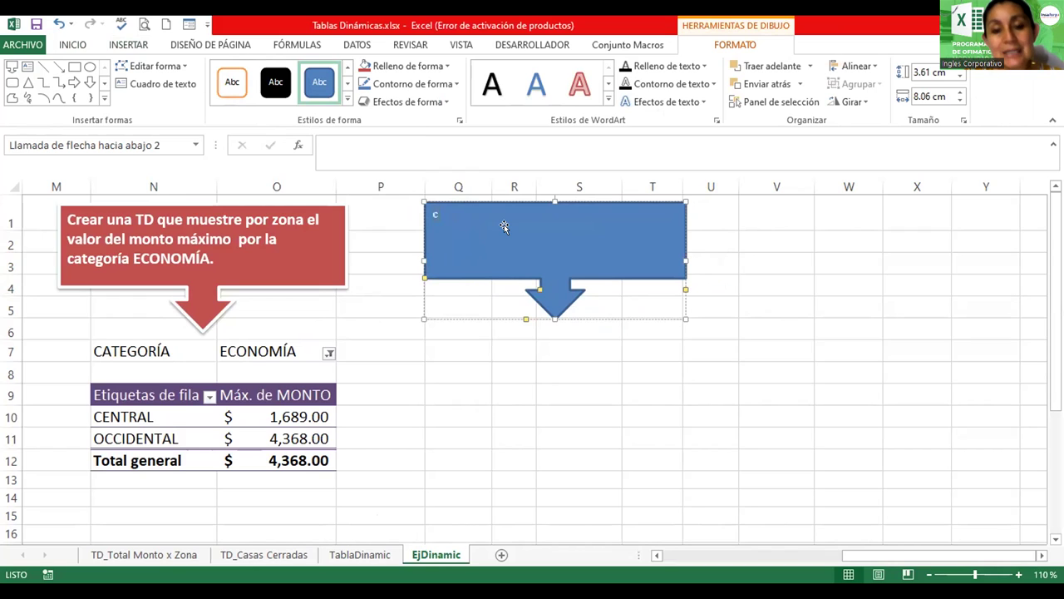
text(Crear )
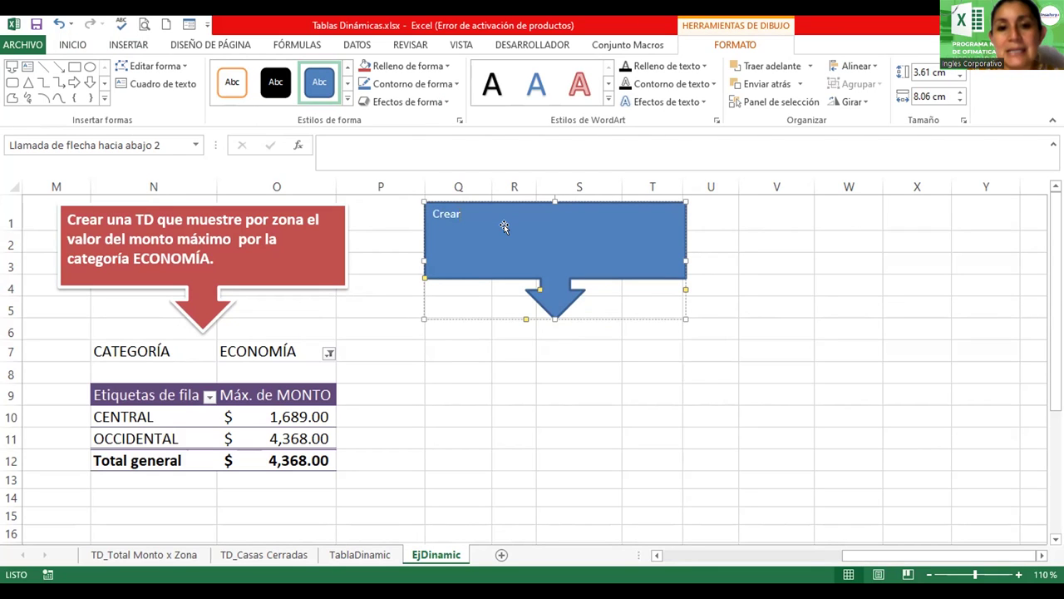
text(una TDa)
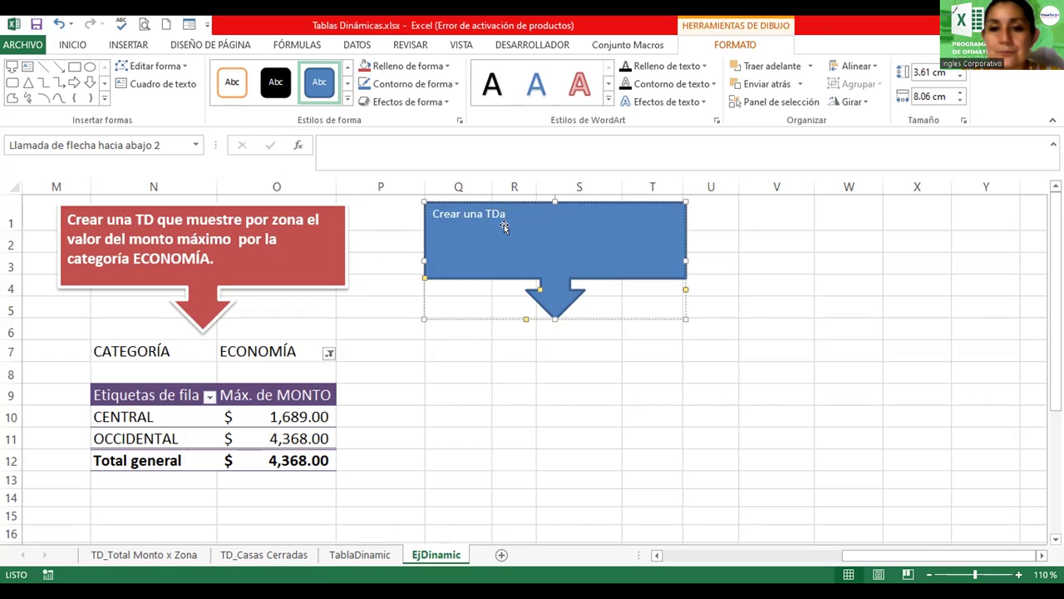
key(BackSpace)
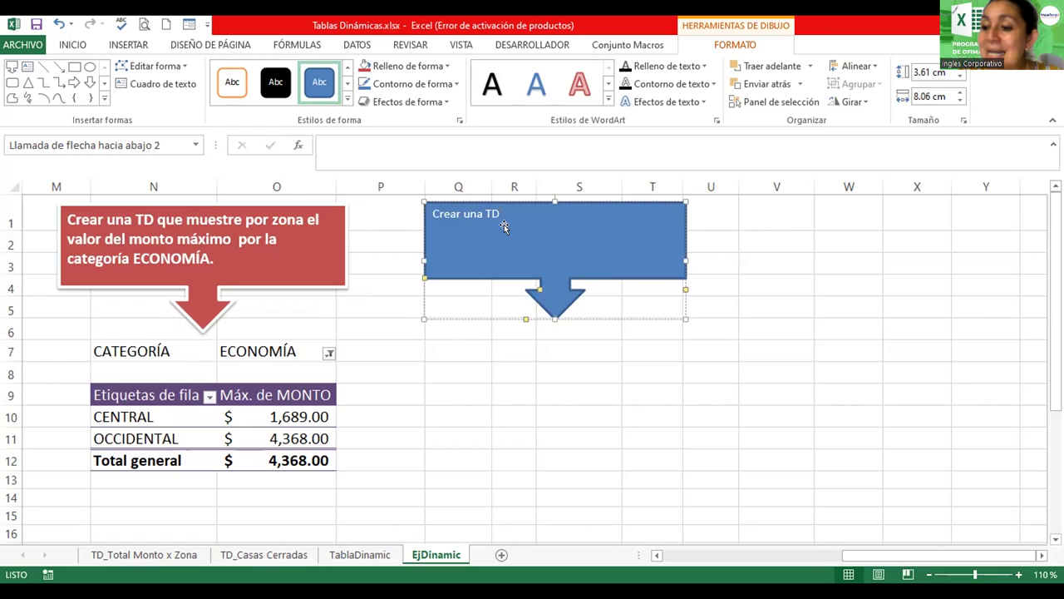
text(para la zona occidentia)
key(BackSpace)
key(BackSpace)
text(al,)
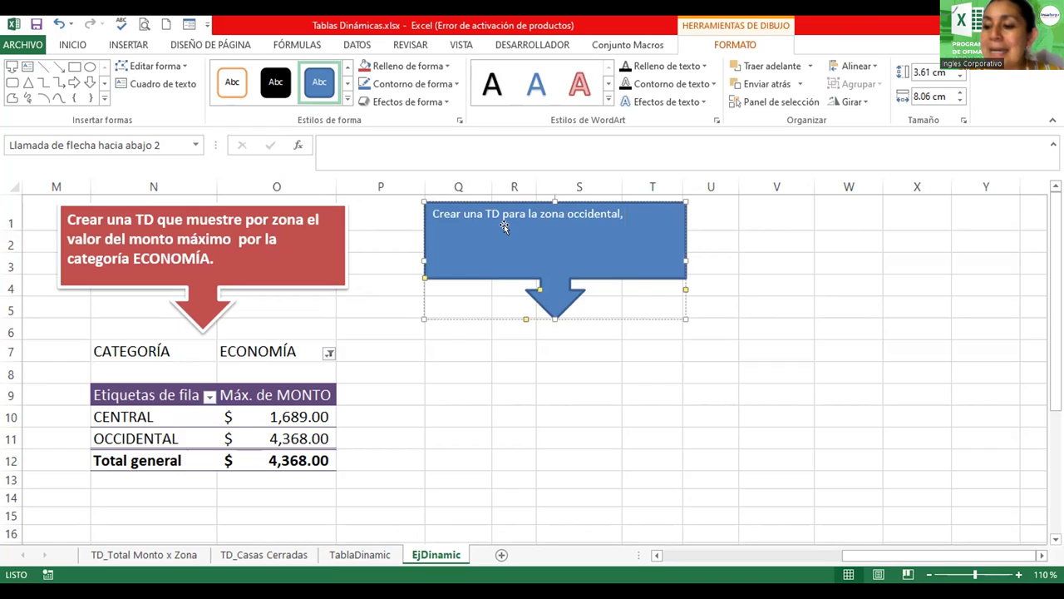
text( que muestre el promedio de NOTA)
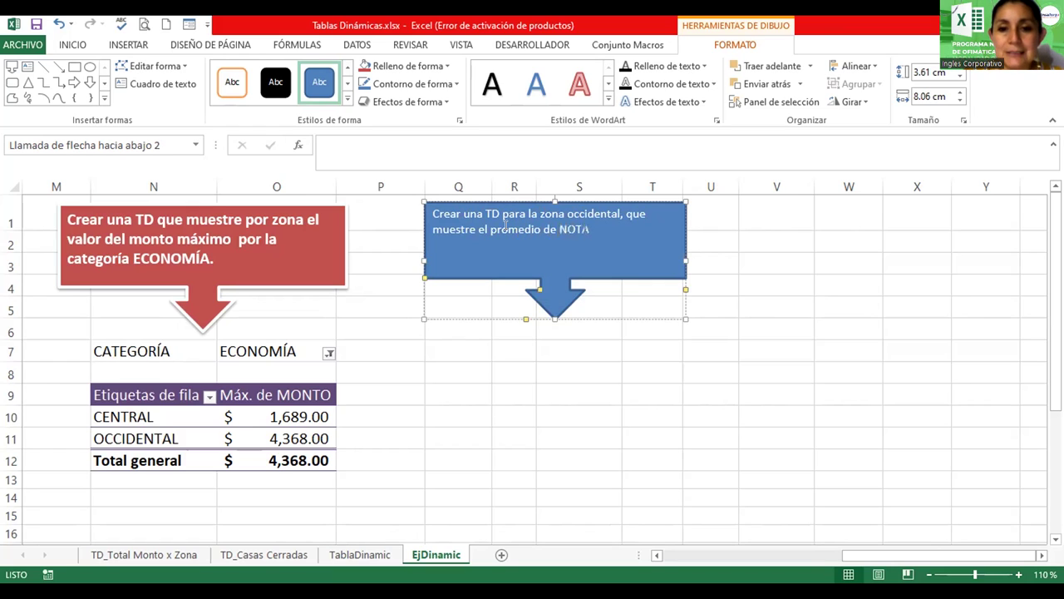
text(S.)
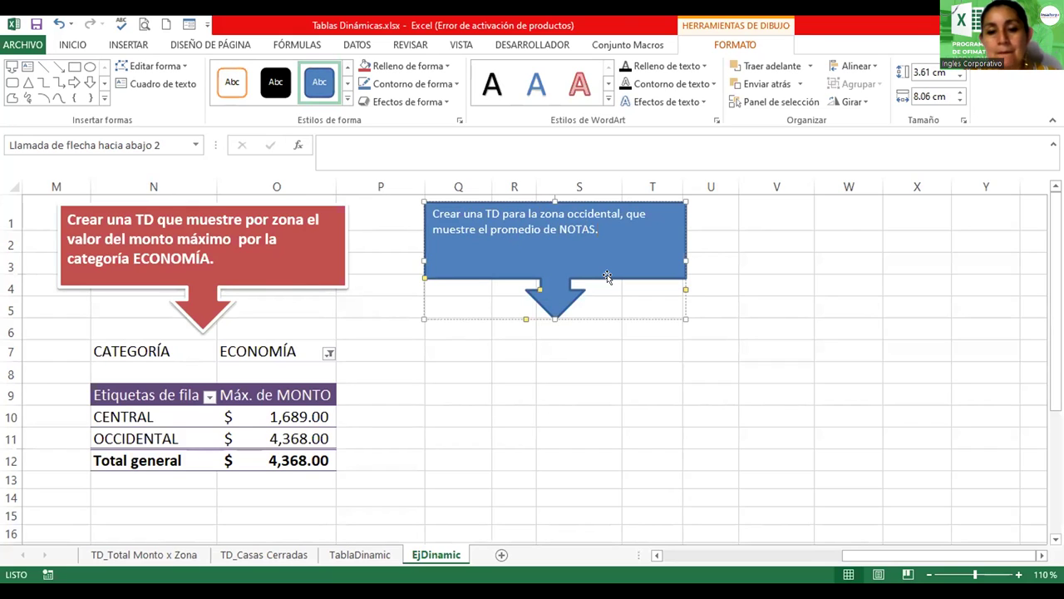
- Copy the blue callout to columns V–Y and begin overwriting its text with 'Crear una TD'
drag(607, 277, 913, 279)
mouse_move(906, 227)
mouse_down()
mouse_move(720, 223)
mouse_move(722, 211)
mouse_up()
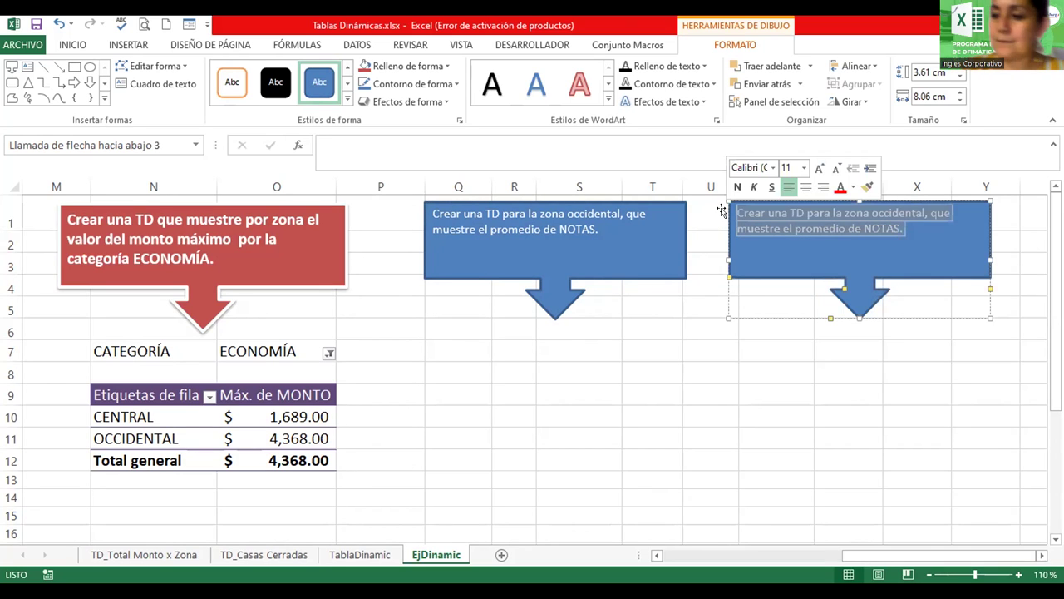
text(cREAR U)
key(BackSpace)
key(BackSpace)
key(BackSpace)
key(BackSpace)
key(BackSpace)
key(BackSpace)
- Type the right callout's text, ending it with the corrected 'presentando la sumatoria de puntuación total.'
text(rear una TD)
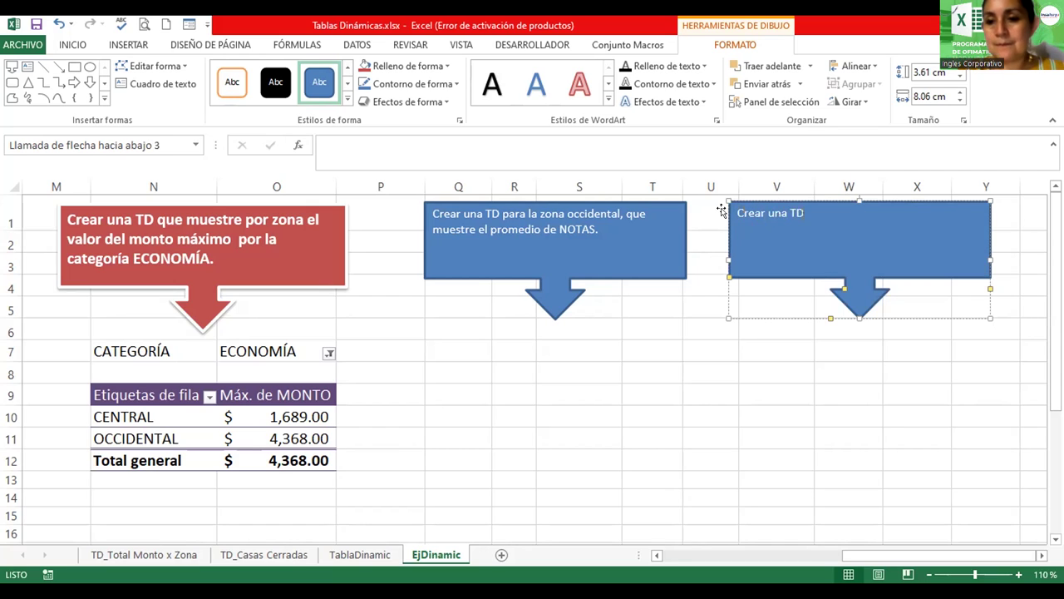
text( por nombre,)
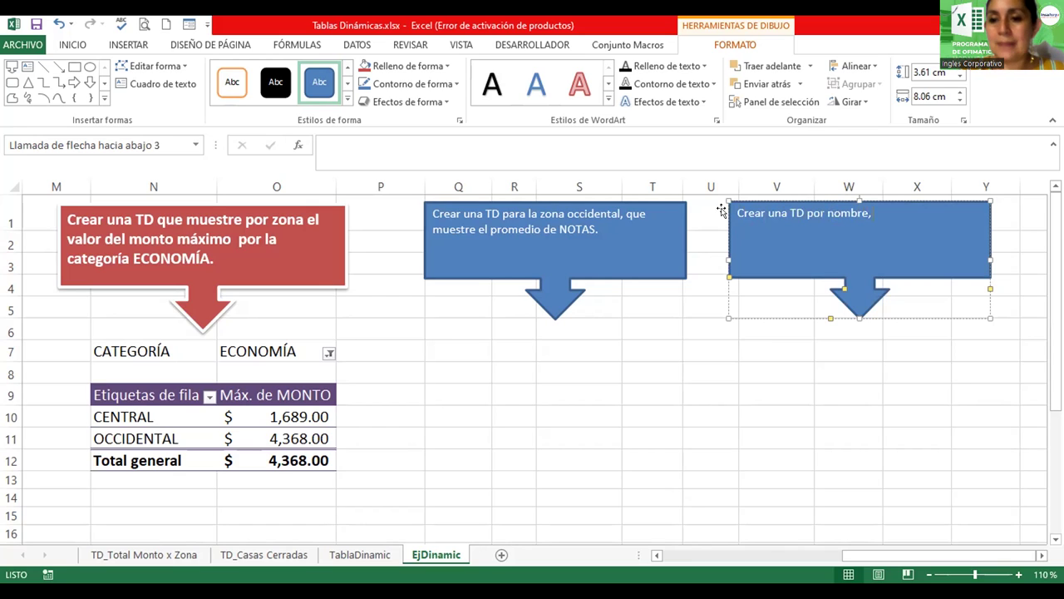
text( fecha de infreso para el año 2000,)
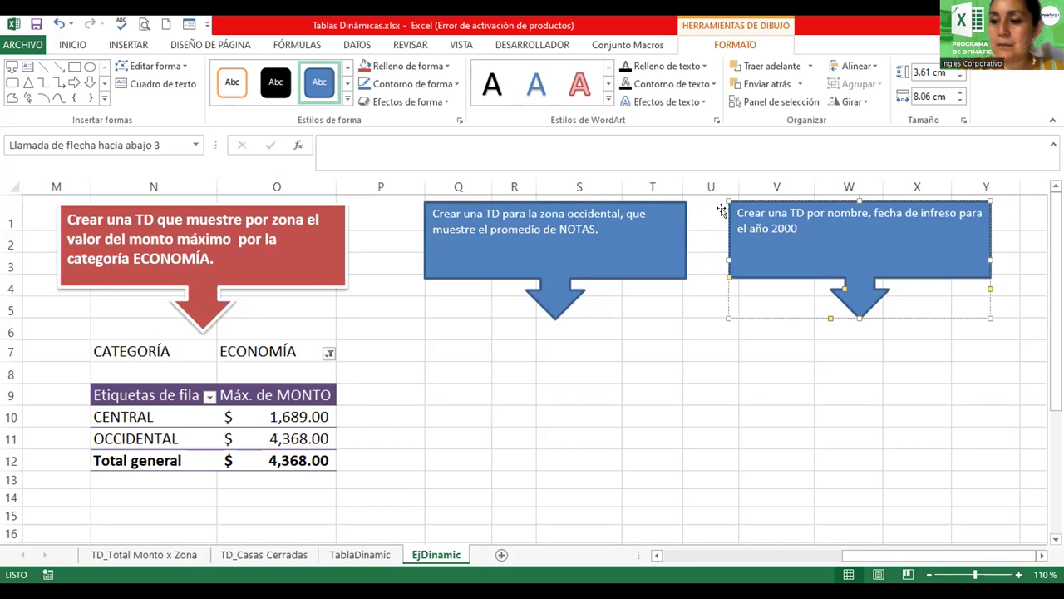
text( presentando la suma)
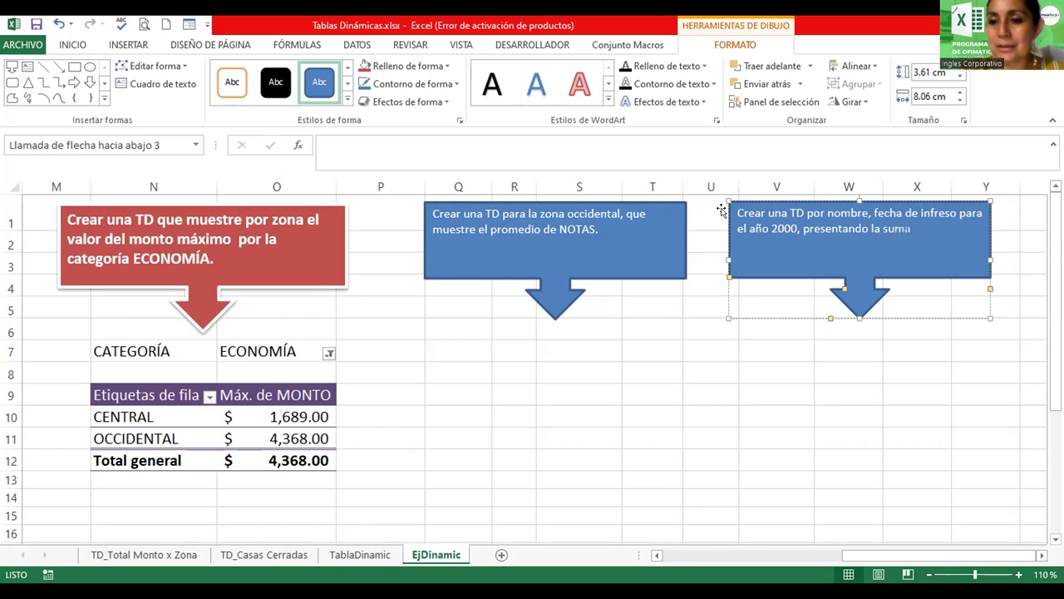
text(toria de)
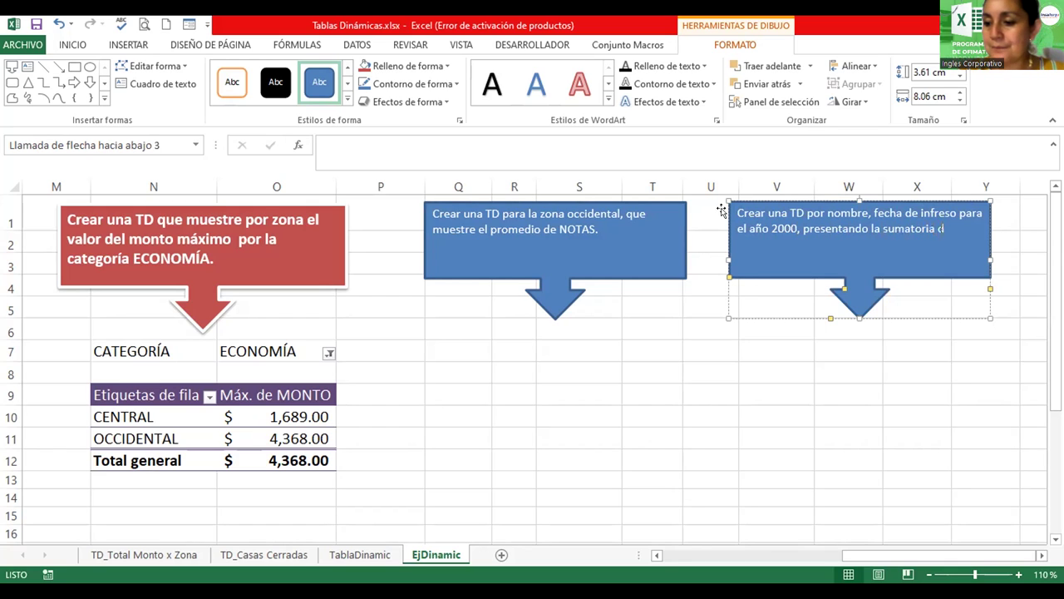
text( puentu)
key(BackSpace)
key(BackSpace)
key(BackSpace)
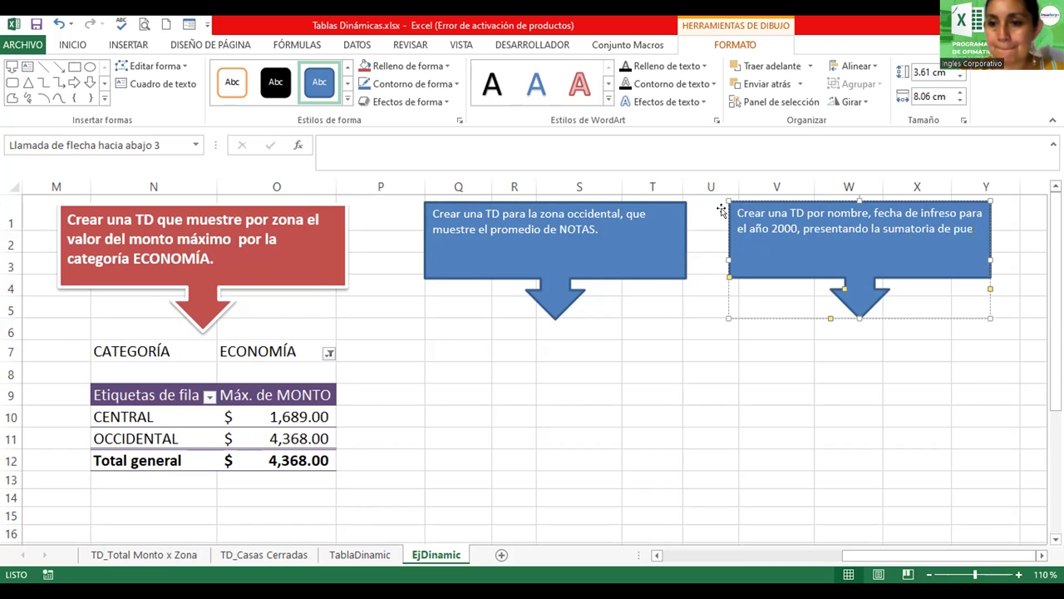
text(ntuación total.)
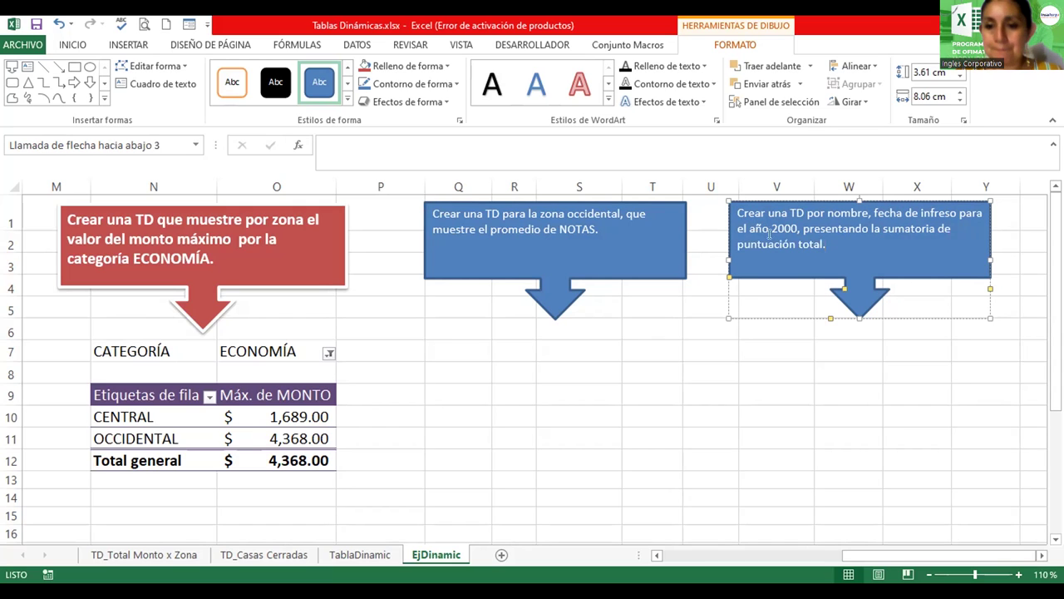
- Enlarge the right callout's text to 14, centre it, and widen the callout
drag(827, 244, 732, 204)
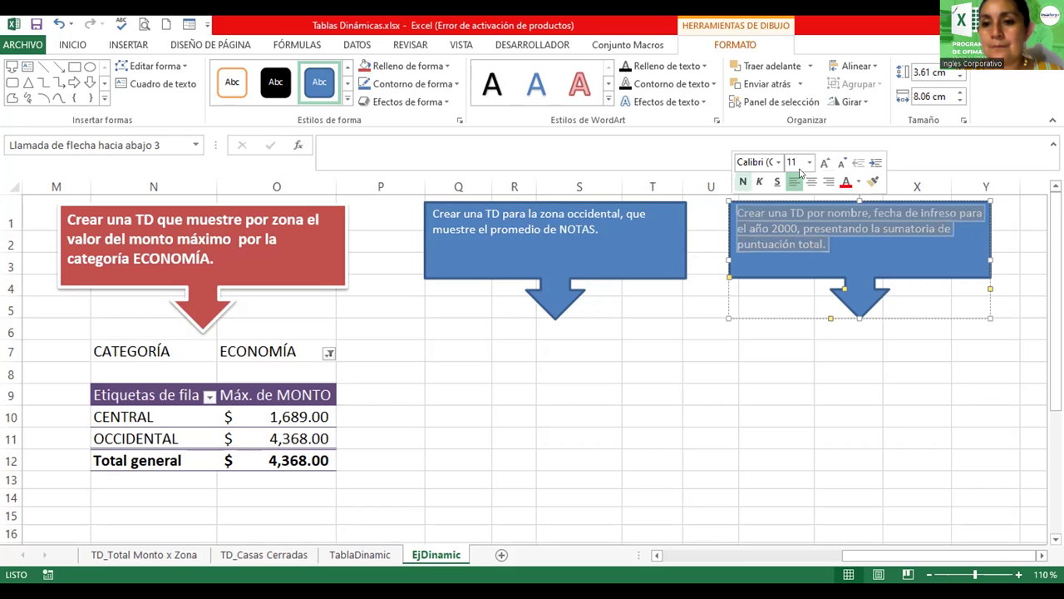
click(820, 165)
click(820, 166)
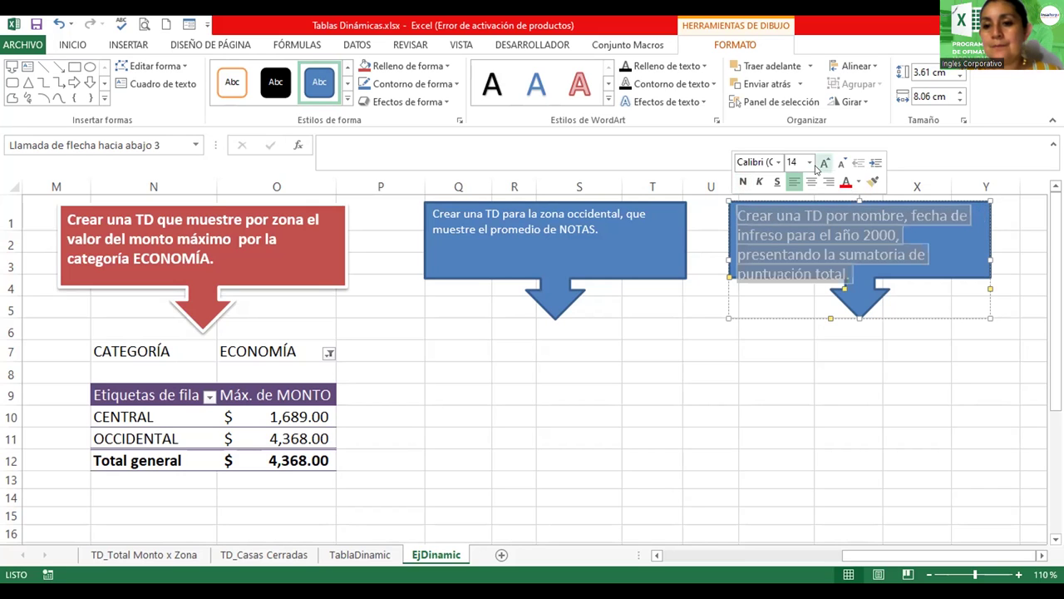
click(797, 182)
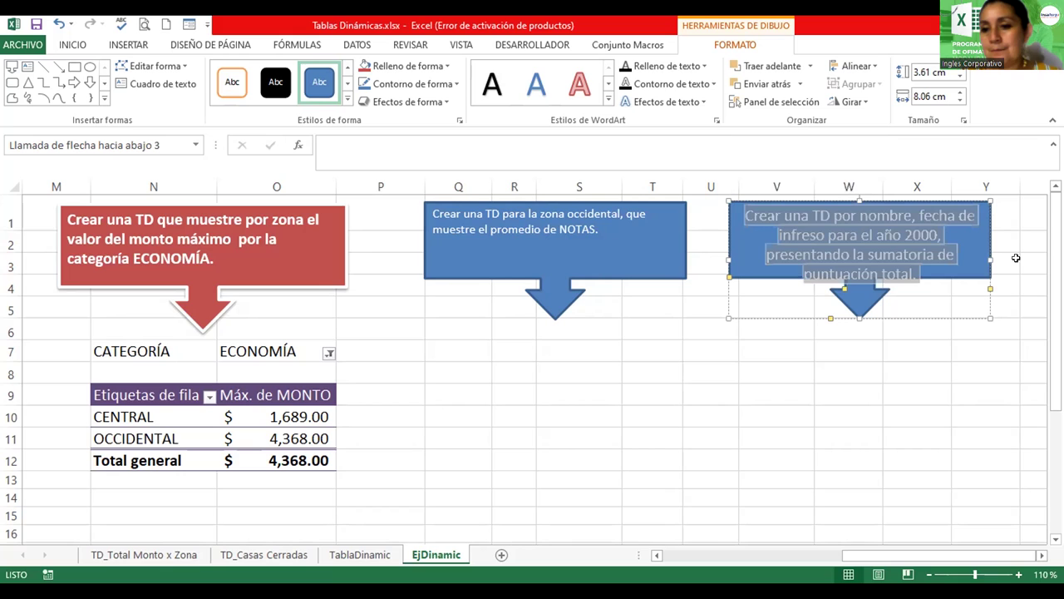
drag(991, 260, 1003, 260)
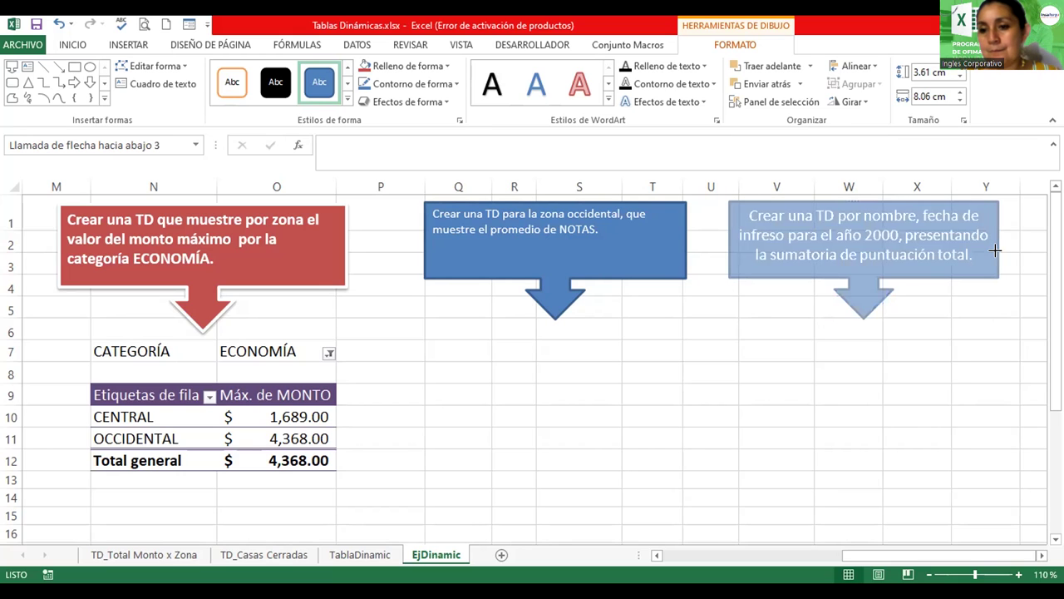
- Enlarge the middle callout's text to 14 and centre it
click(619, 249)
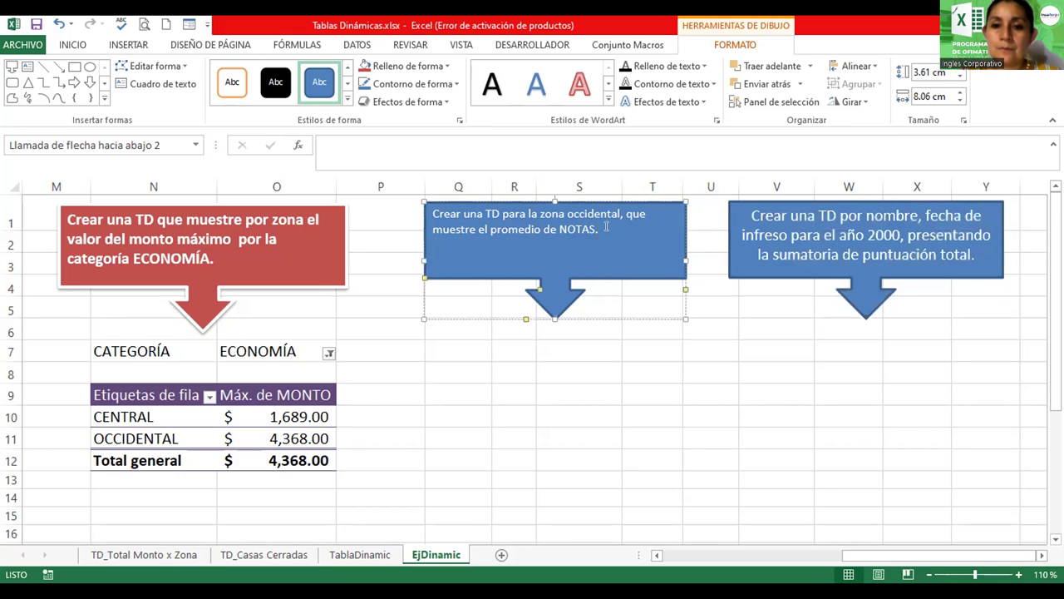
triple_click(606, 228)
click(701, 189)
click(702, 190)
click(702, 190)
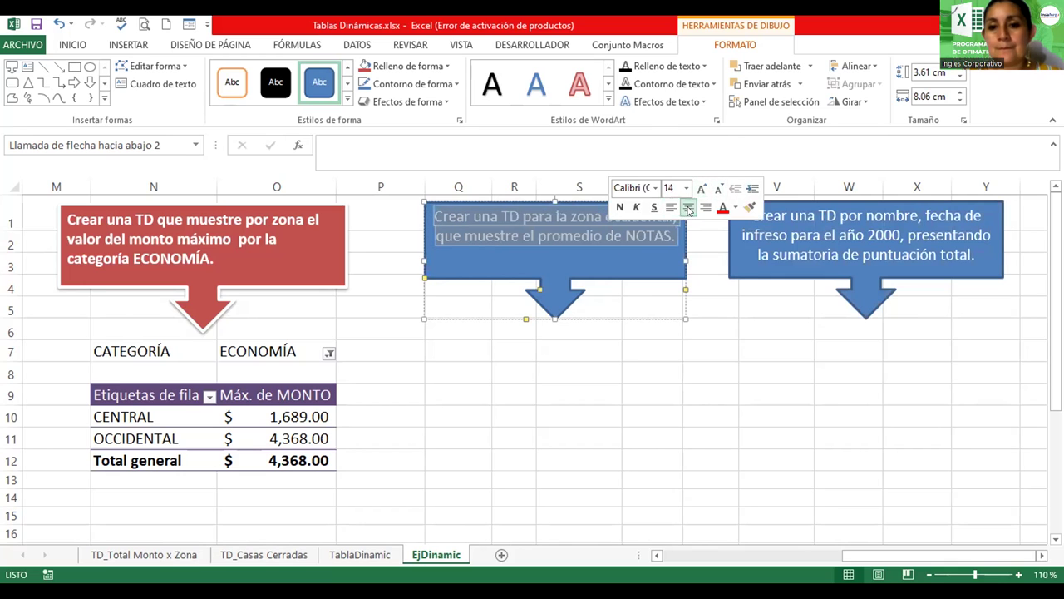
click(718, 331)
- Give the middle callout a red shape style and the right callout a new colour style
click(582, 270)
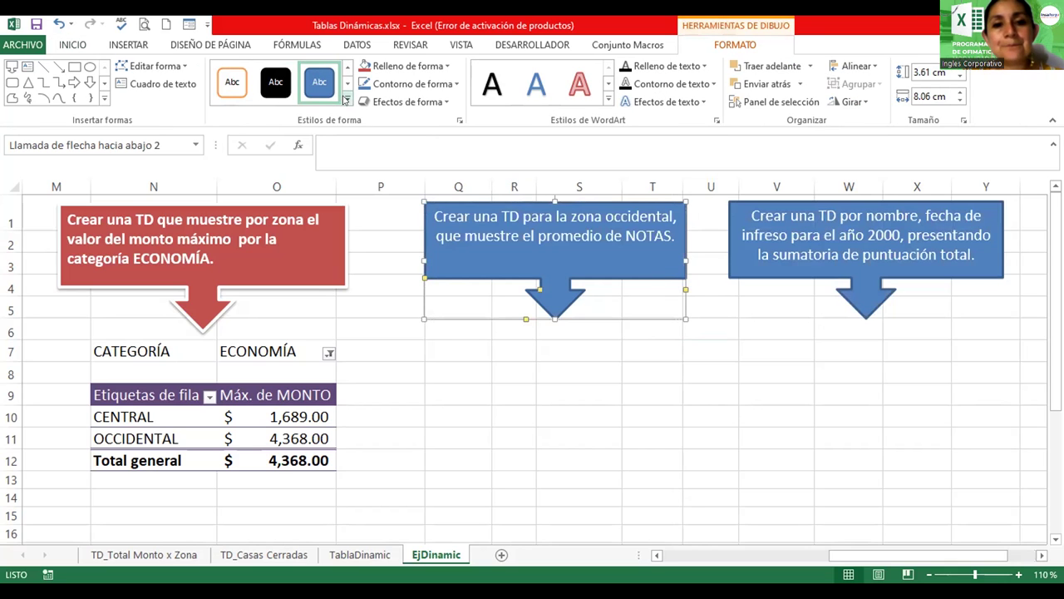
click(348, 99)
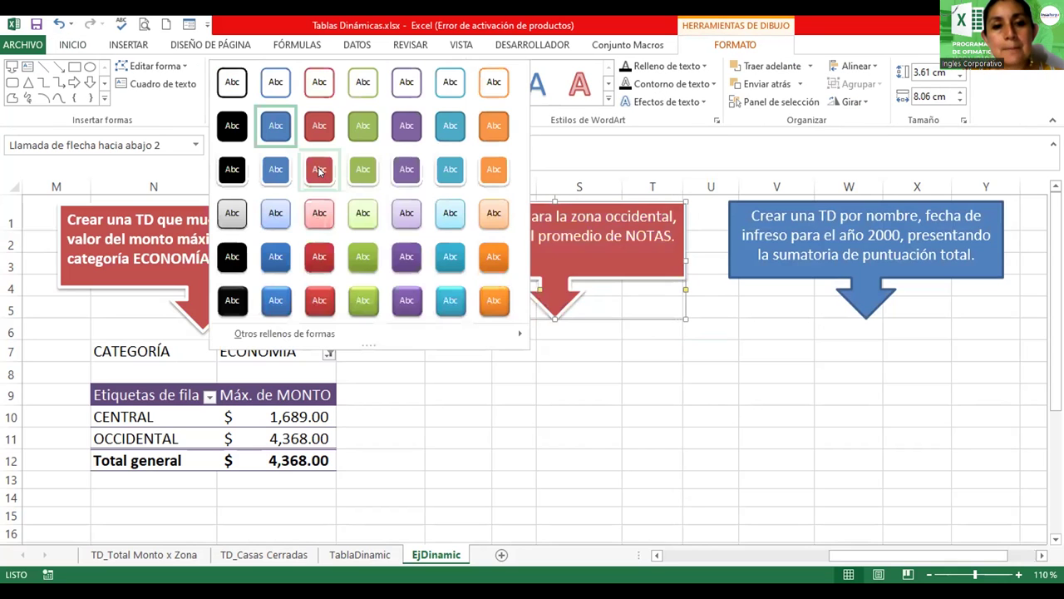
click(319, 256)
click(765, 273)
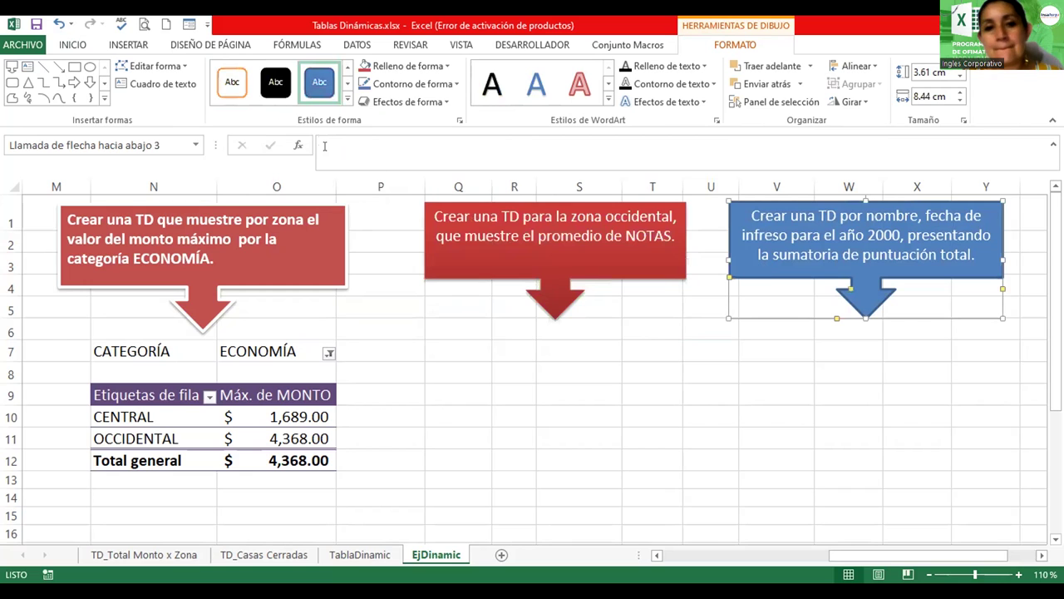
click(346, 99)
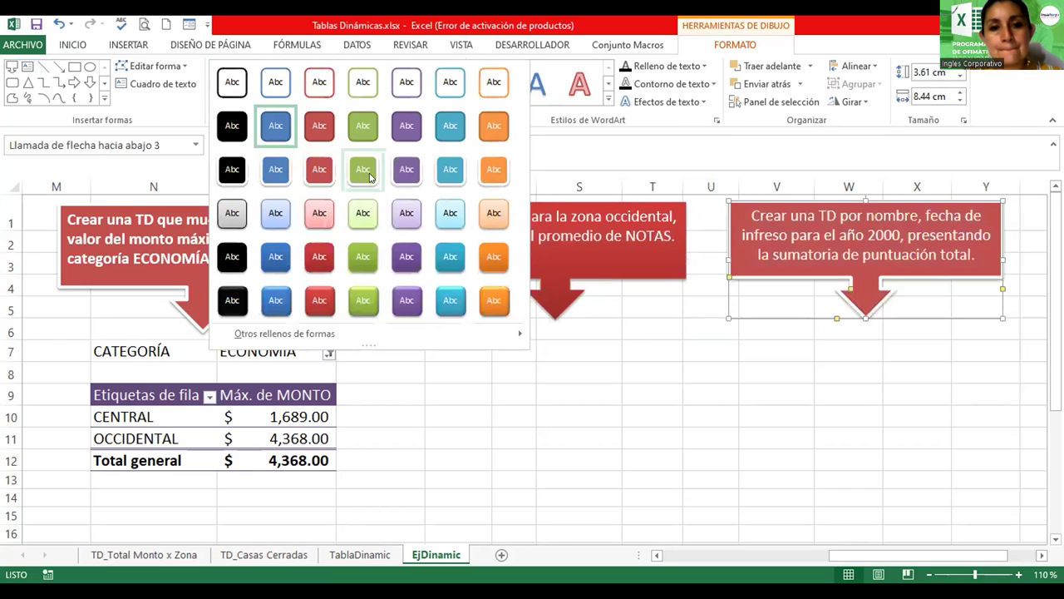
click(395, 172)
click(672, 384)
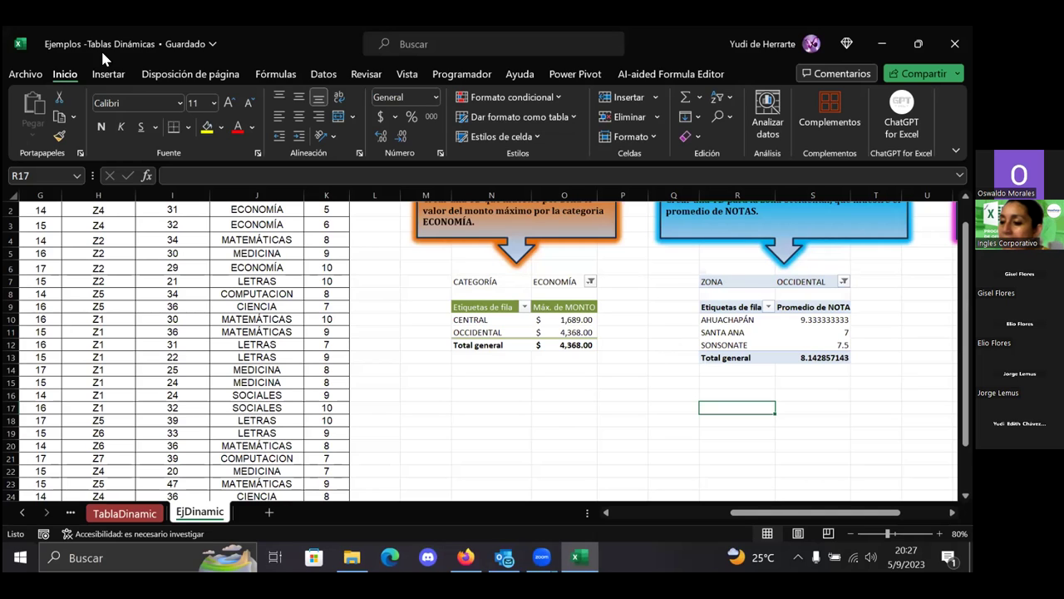
scroll(751, 294, up, 1)
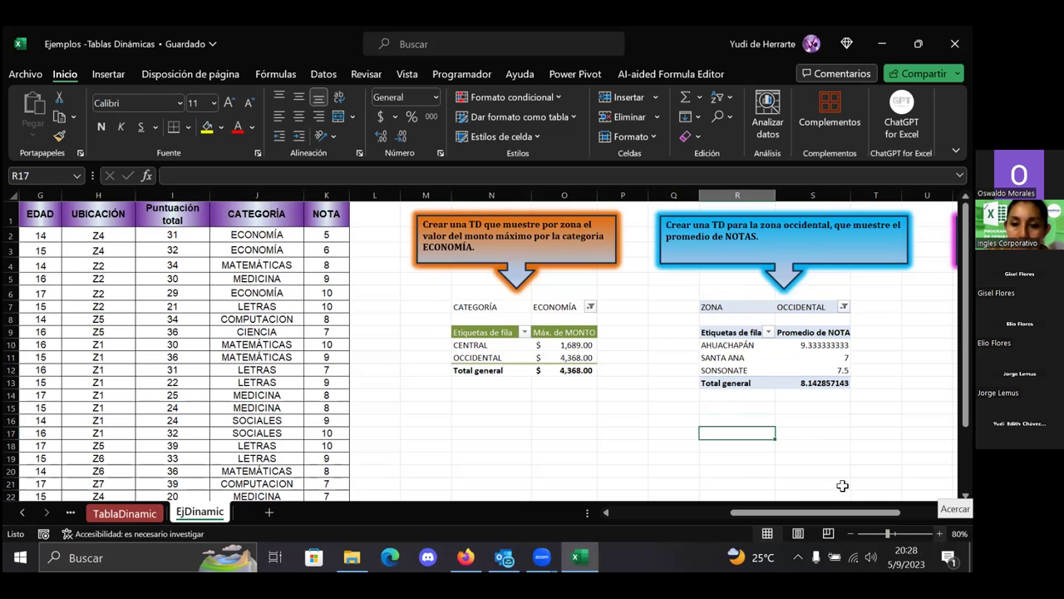
scroll(776, 426, up, 2)
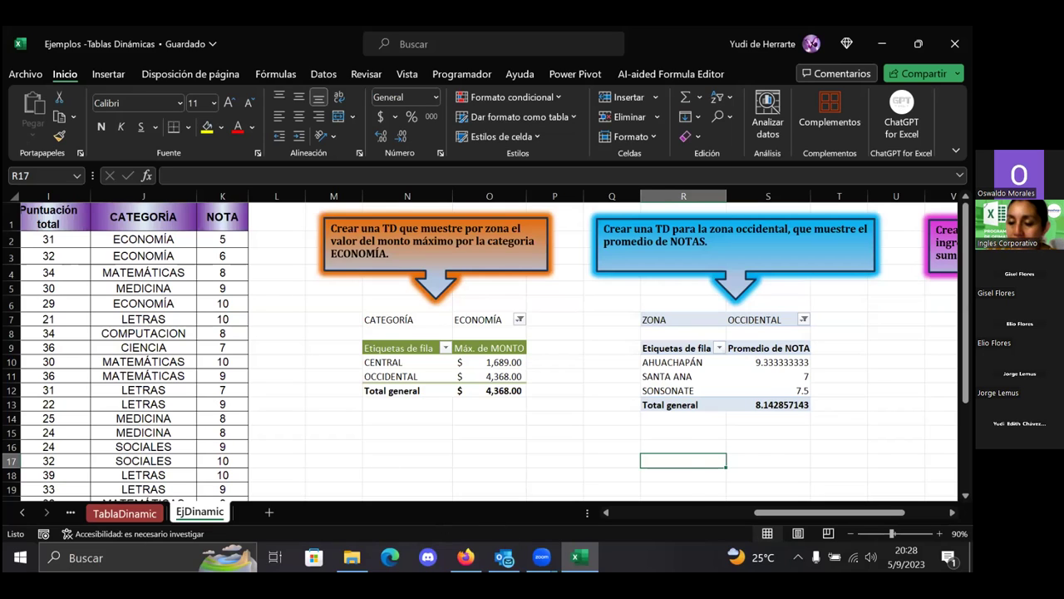
mouse_move(541, 557)
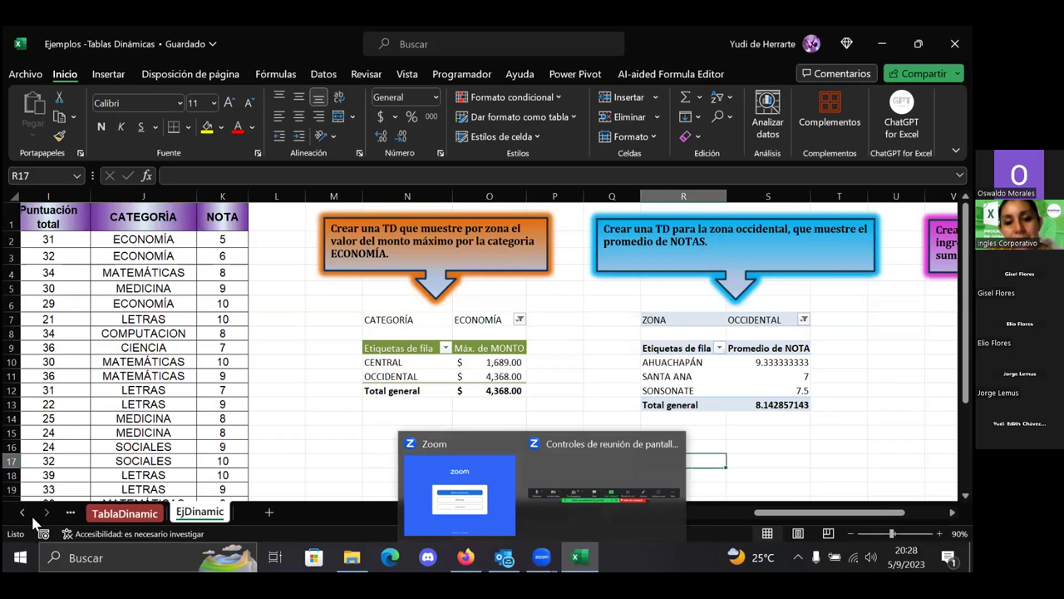
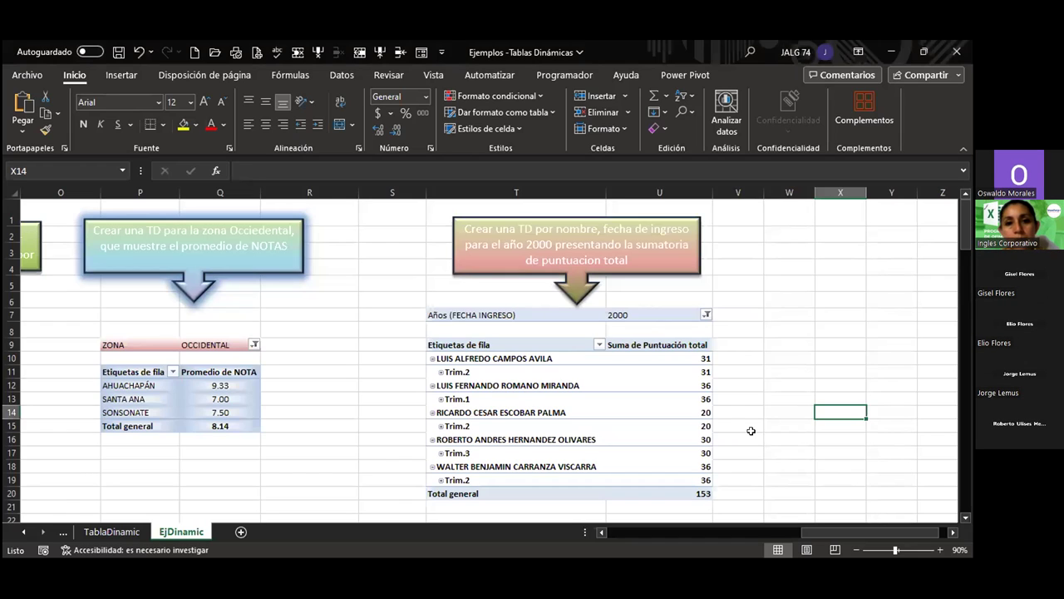
- Inspect the pivot's summed score values and its year filter, leaving them unchanged
key(Right)
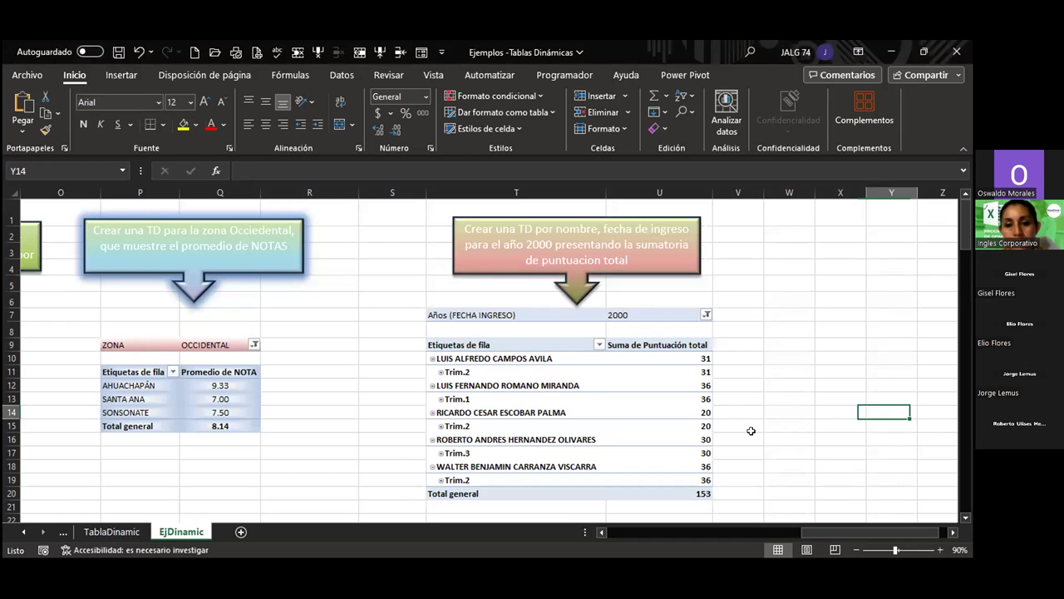
key(Right)
key(Right)
key(Right)
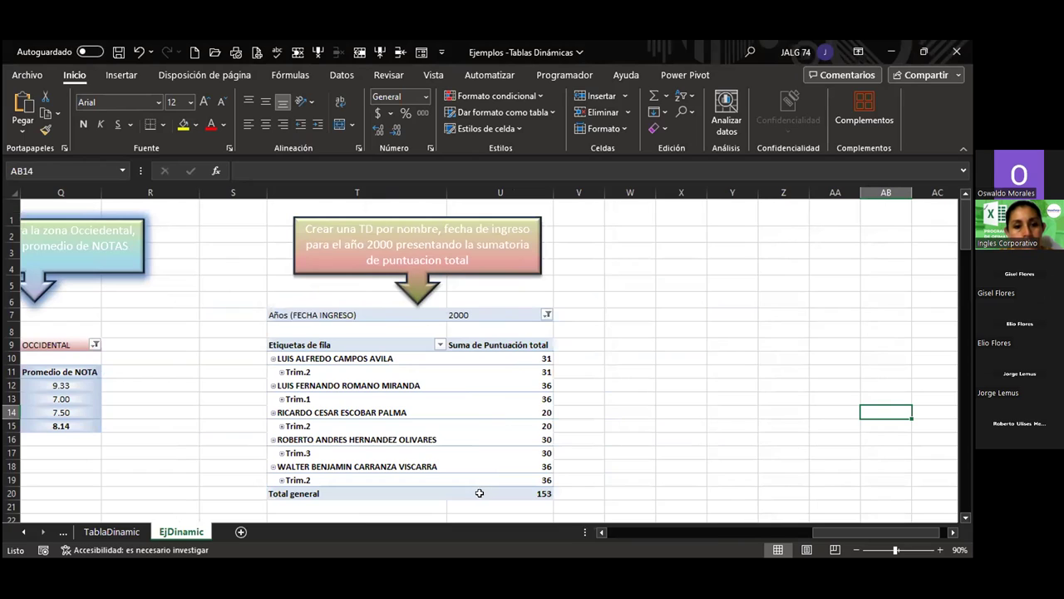
drag(512, 357, 505, 495)
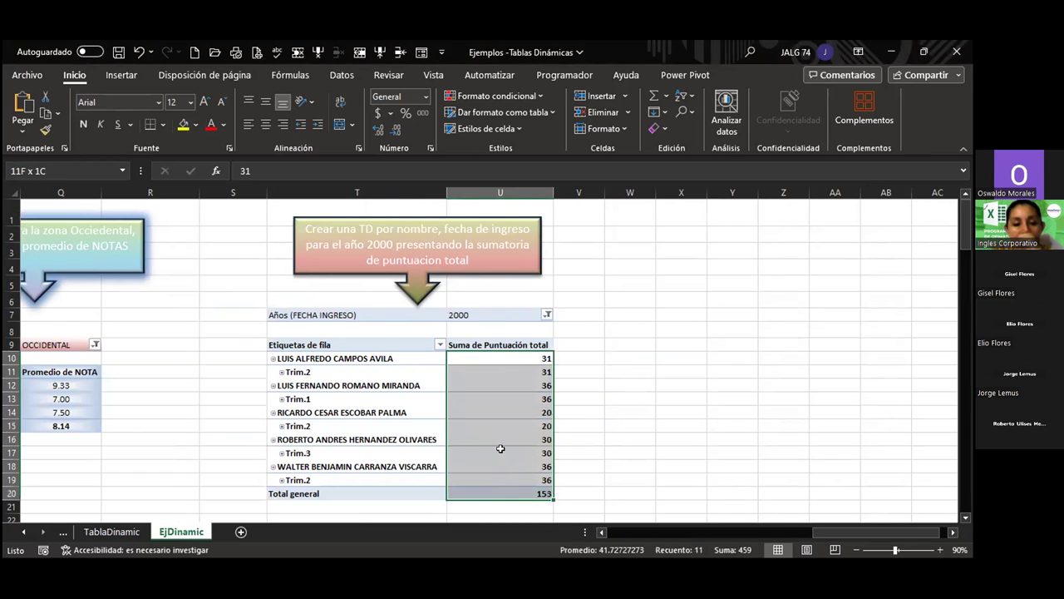
click(265, 125)
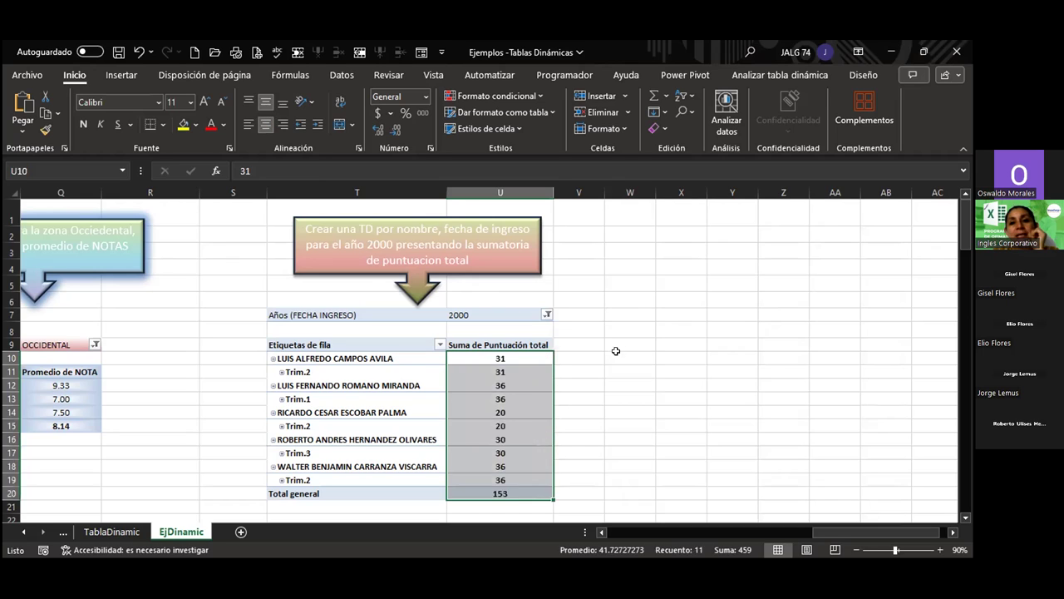
click(620, 356)
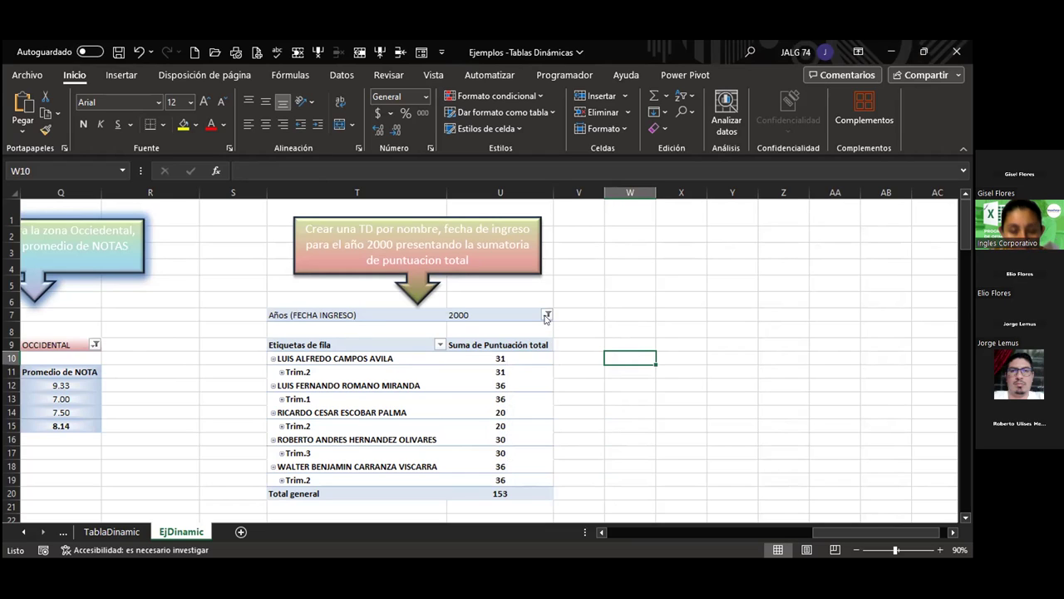
click(547, 316)
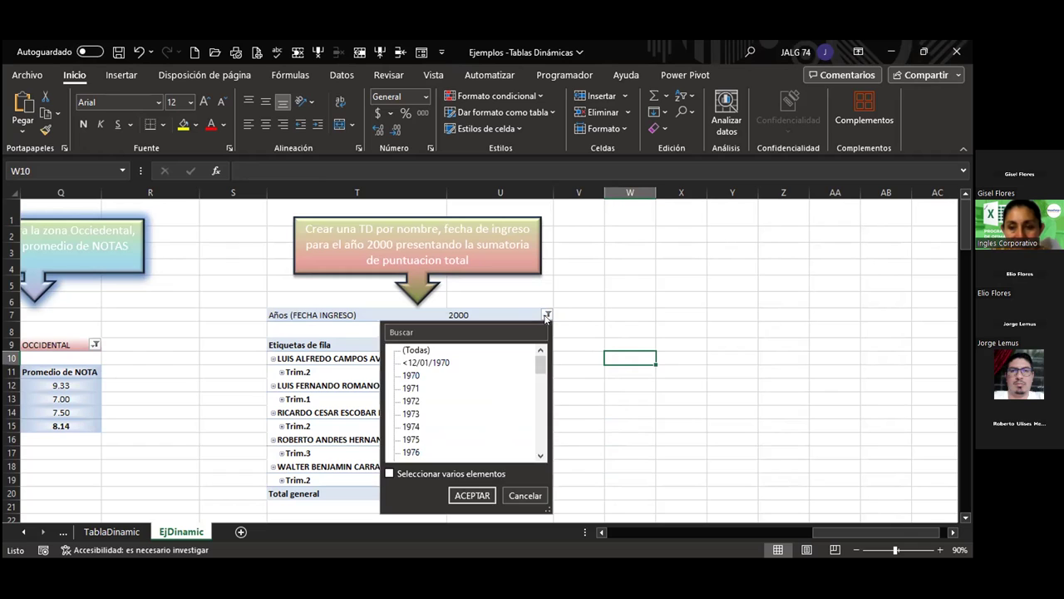
key(Escape)
click(382, 397)
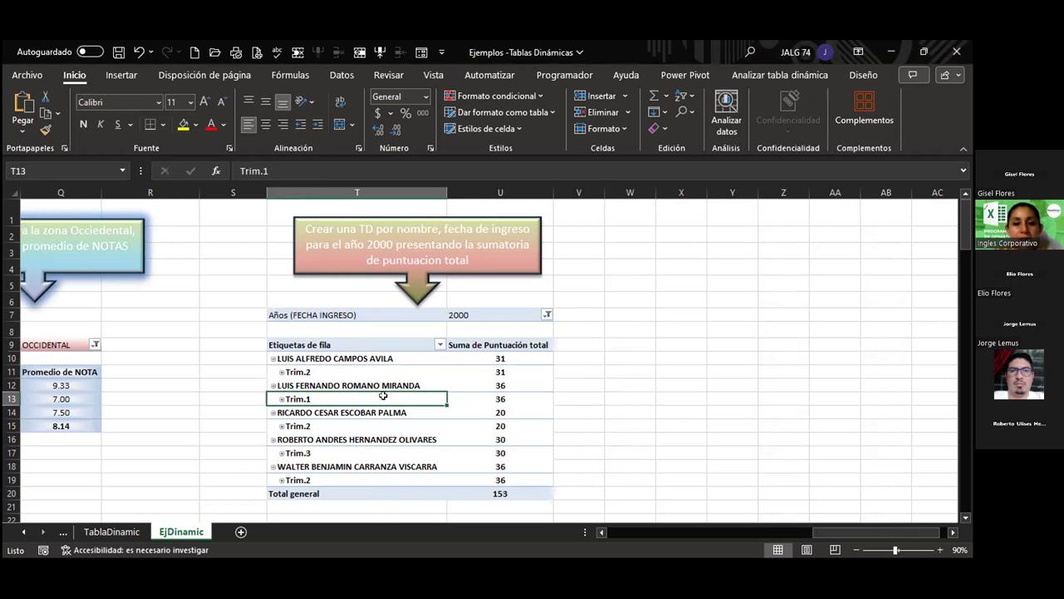
click(330, 374)
- Show the PivotTable field list from the name rows, then hide it again
right_click(414, 385)
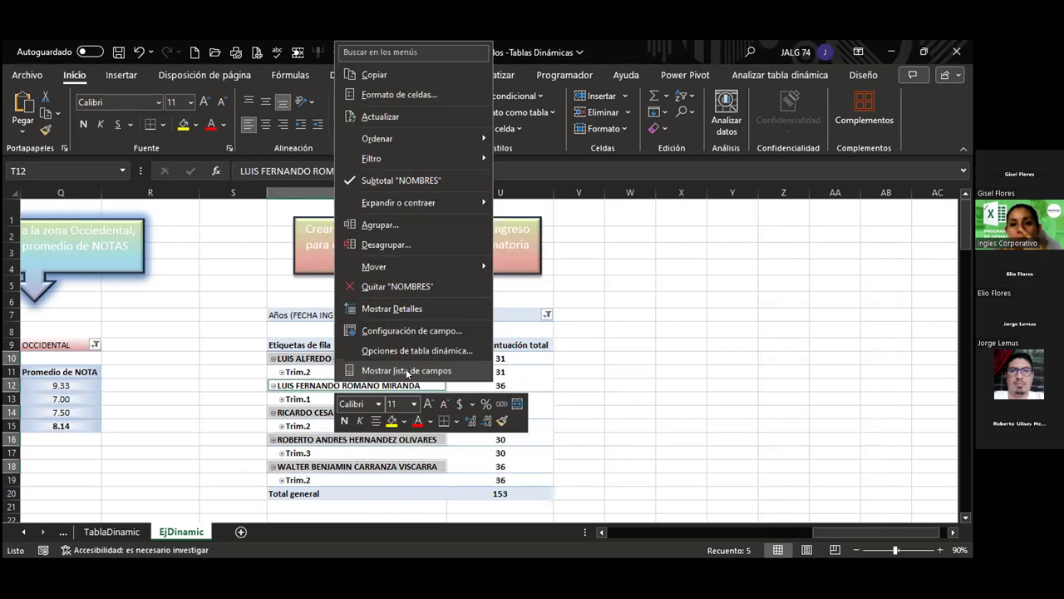
click(402, 370)
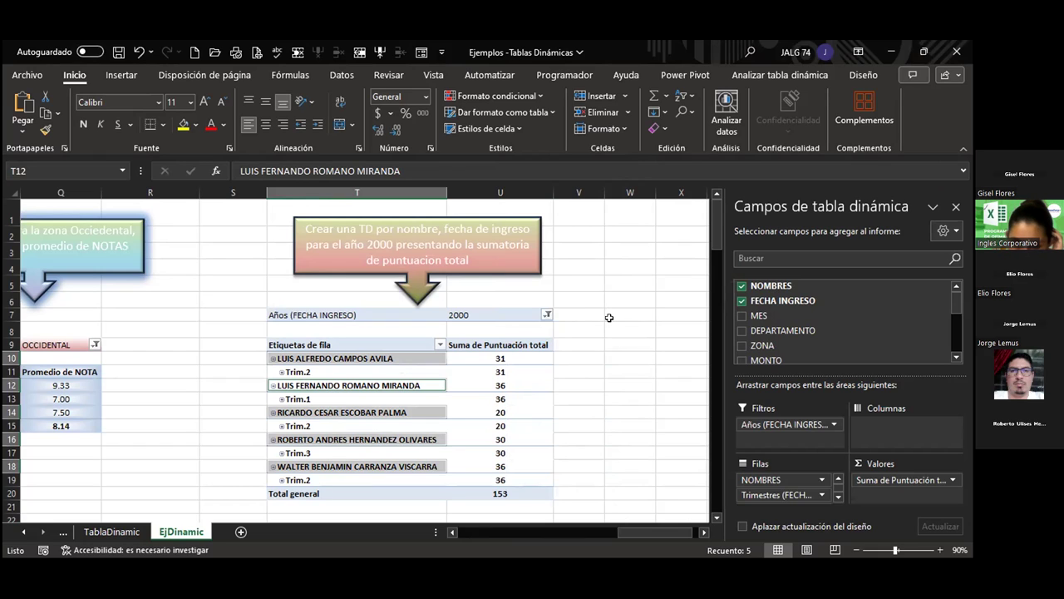
click(589, 381)
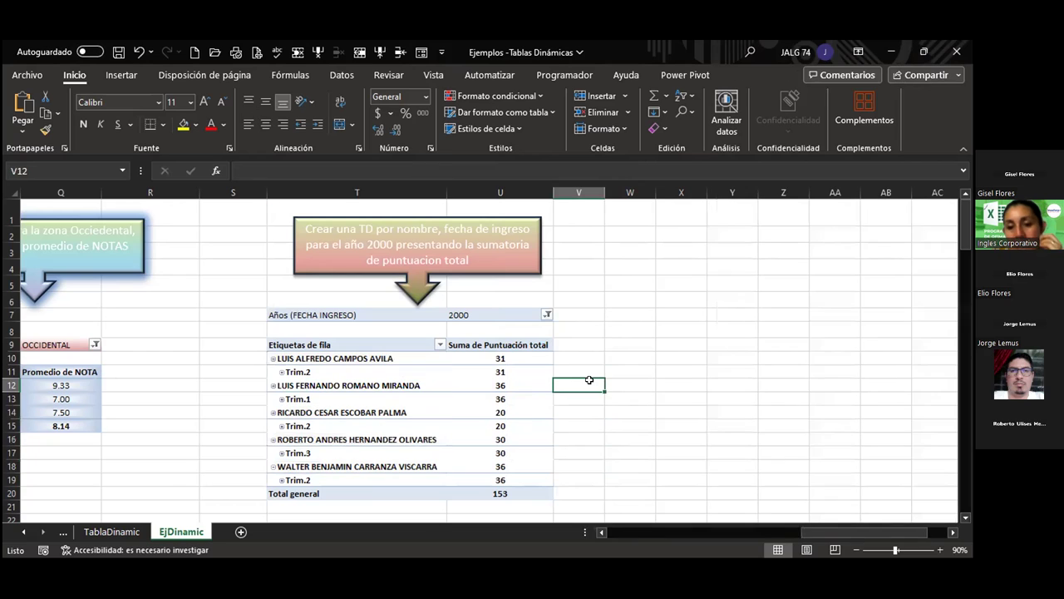
right_click(407, 396)
click(464, 383)
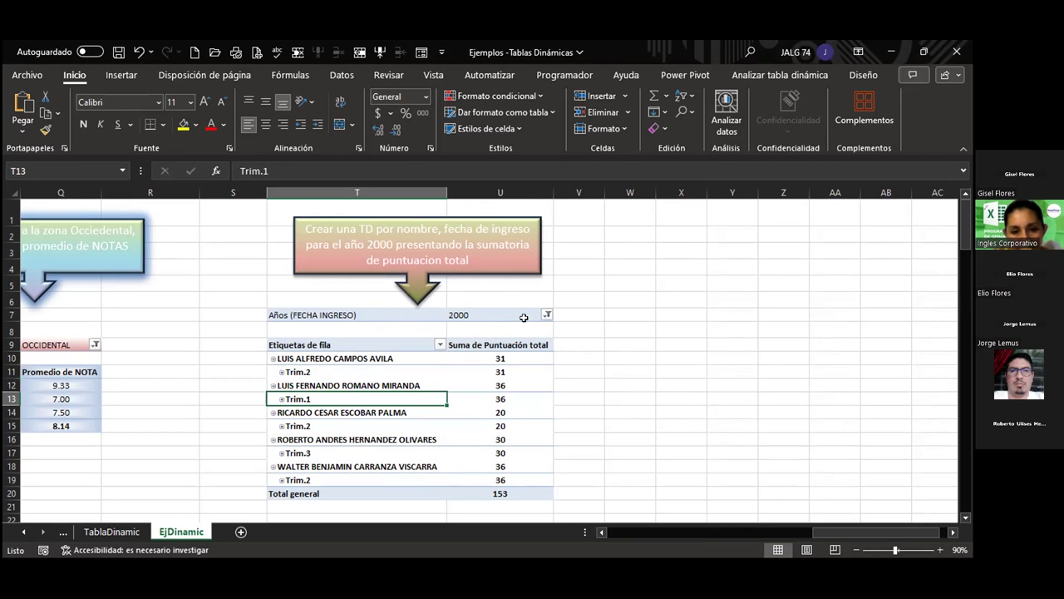
- Confirm the year filter is still 2000 and bring back the PivotTable field list
click(547, 313)
scroll(465, 385, down, 5)
scroll(471, 399, down, 7)
scroll(463, 402, up, 7)
scroll(463, 402, up, 5)
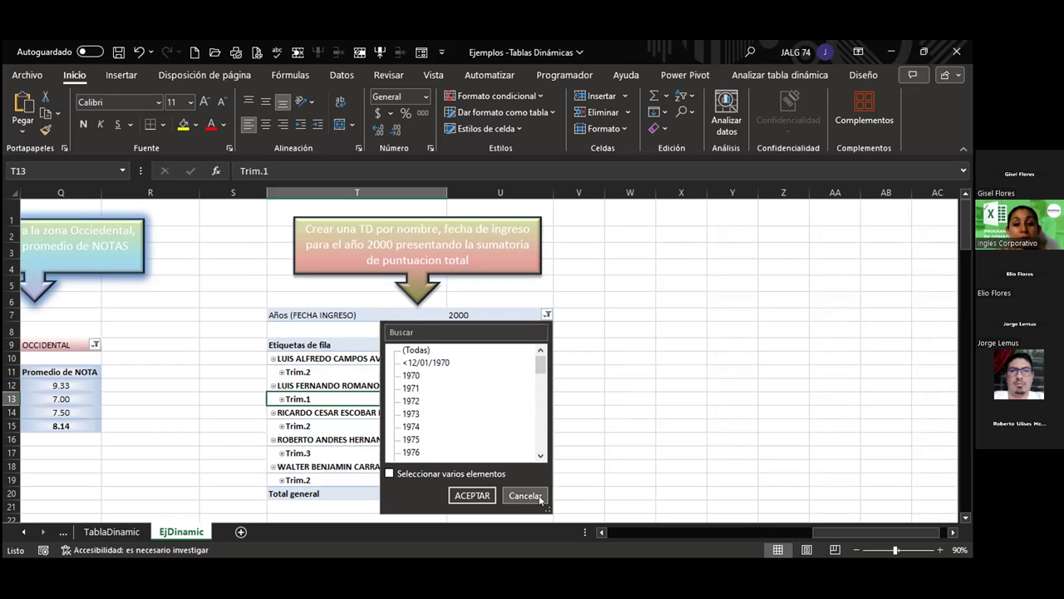
click(472, 495)
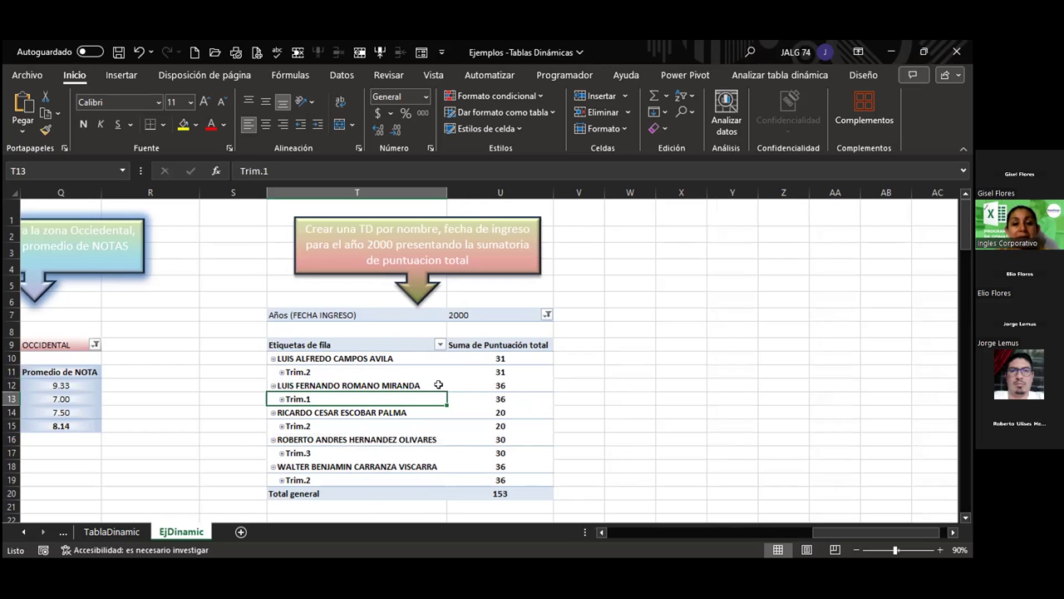
click(416, 385)
right_click(415, 372)
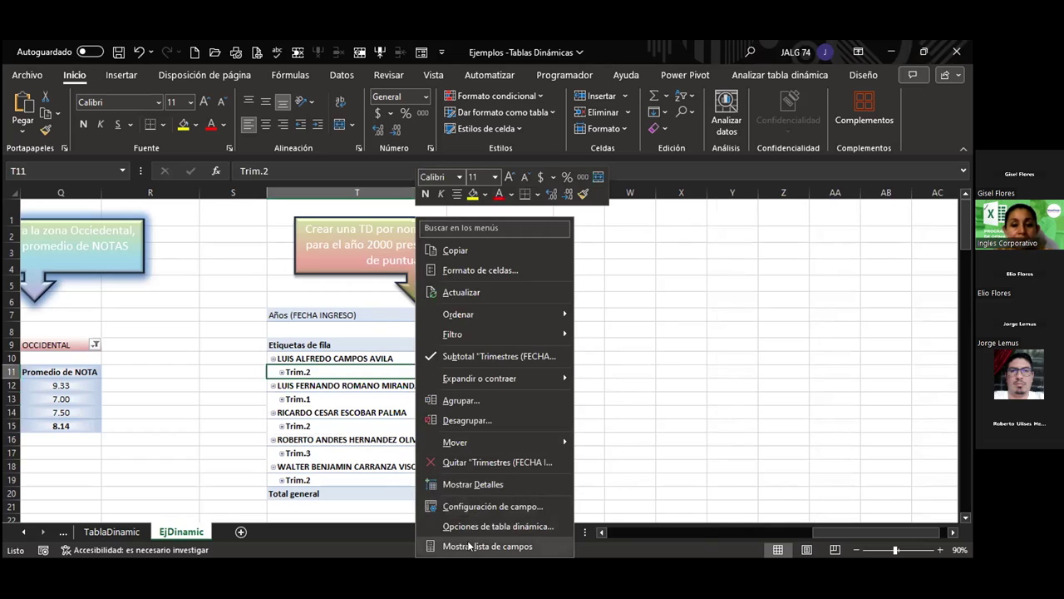
click(467, 547)
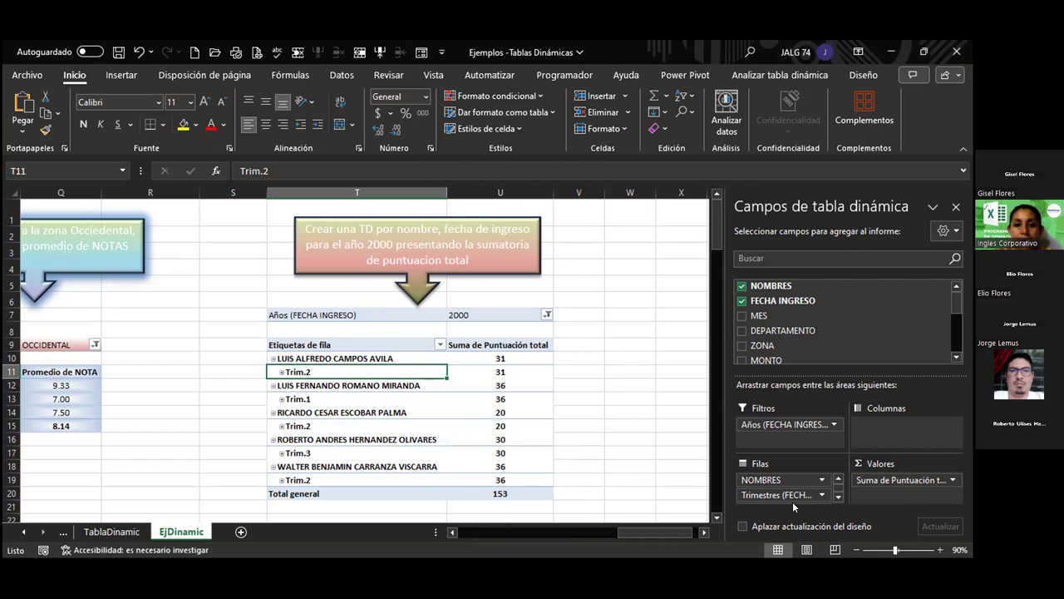
- Uncheck Meses, Trimestres and Años (FECHA INGRESO) so names show full entry dates
click(839, 498)
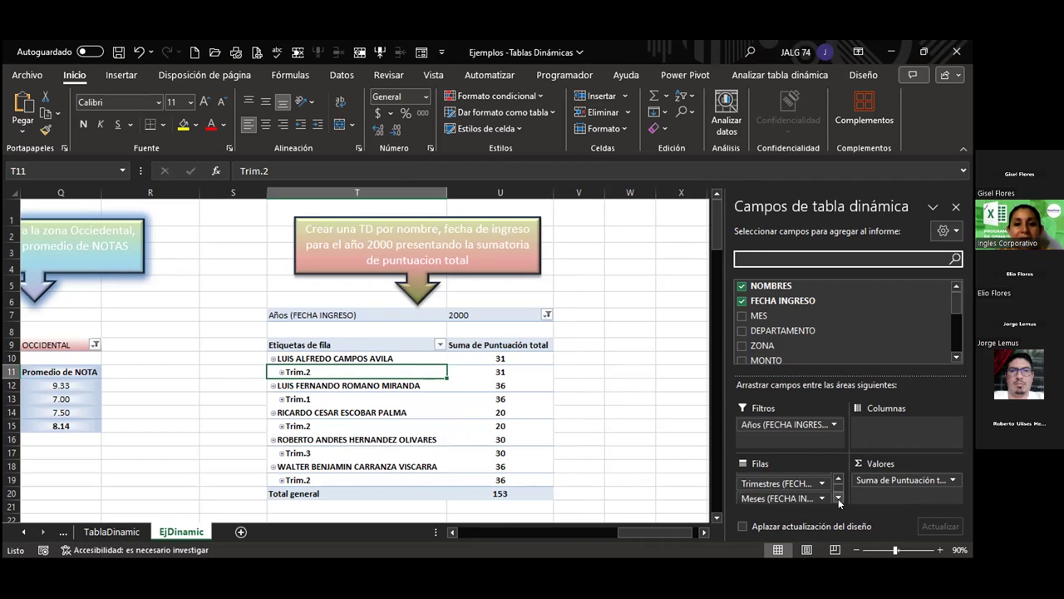
click(838, 498)
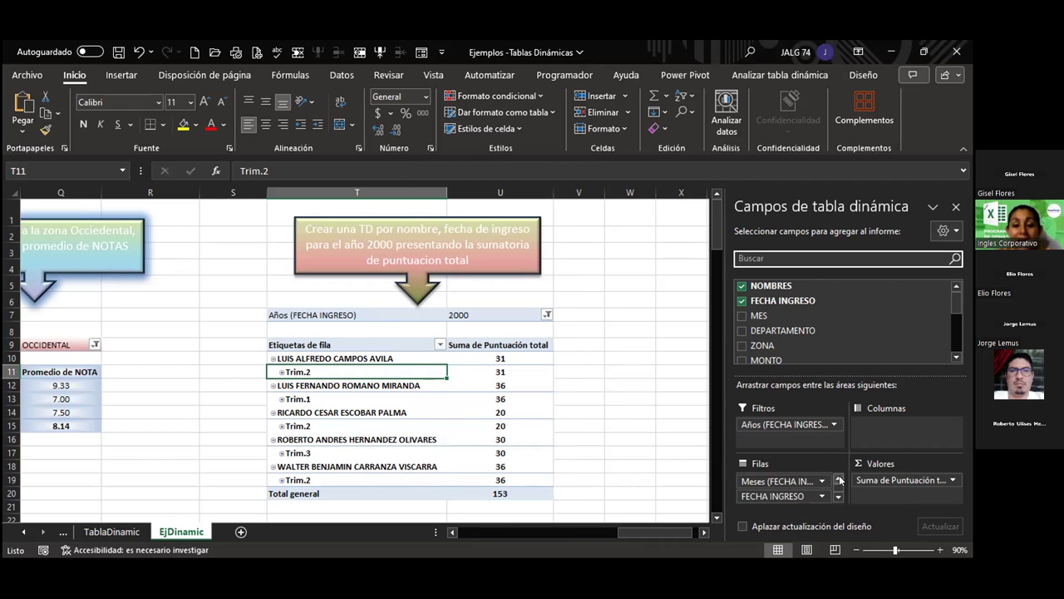
click(838, 480)
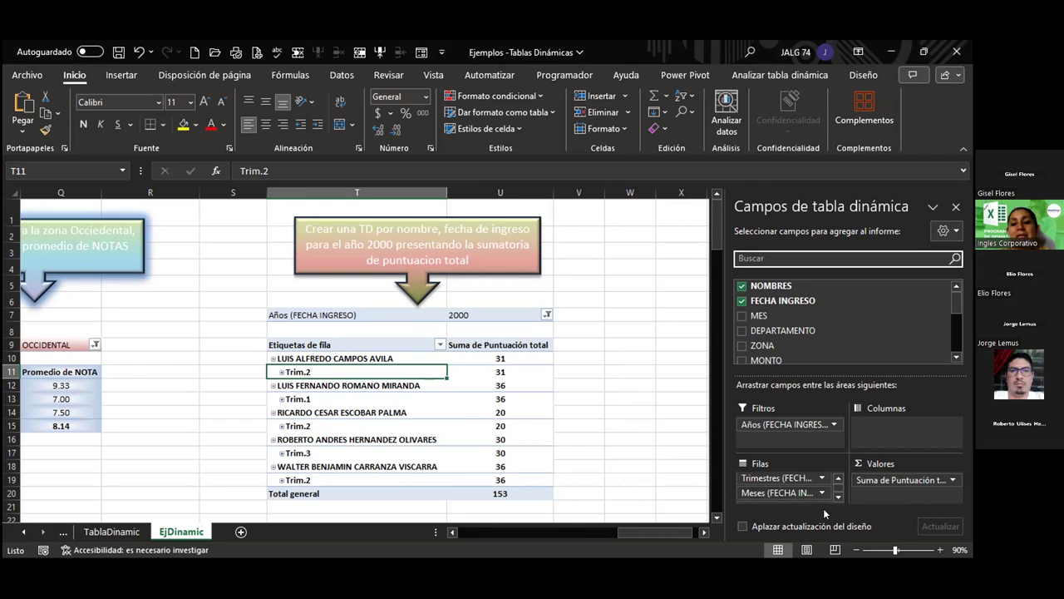
click(839, 497)
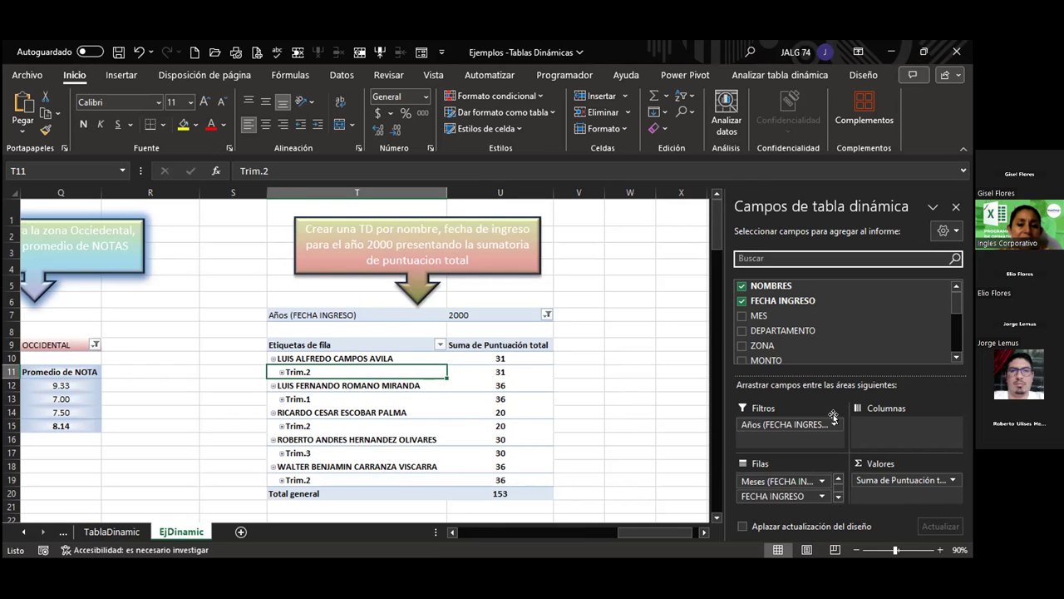
click(956, 357)
click(957, 356)
click(957, 356)
click(957, 356)
click(957, 356)
click(957, 356)
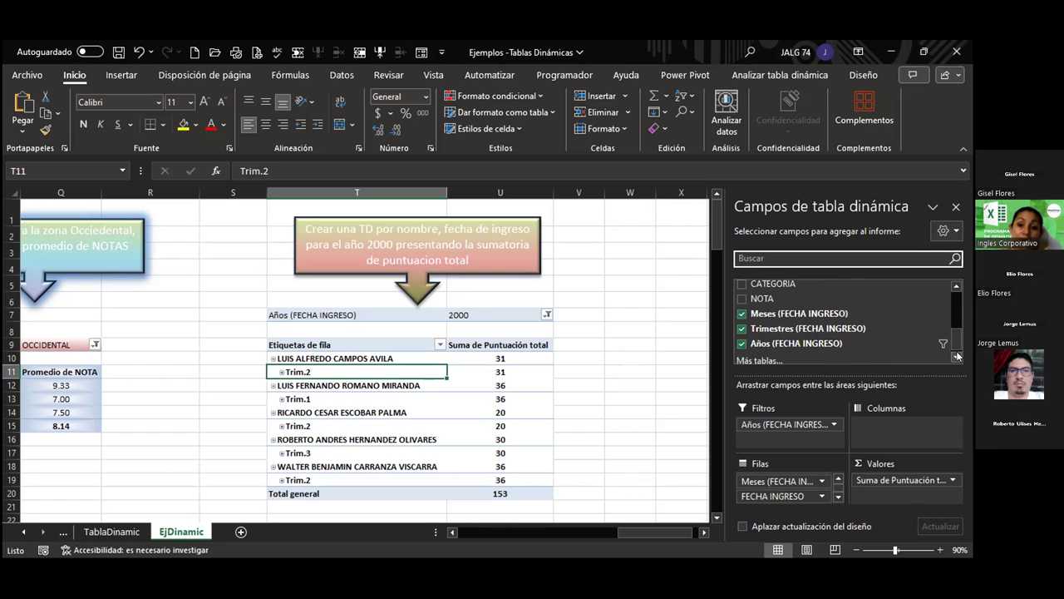
click(741, 314)
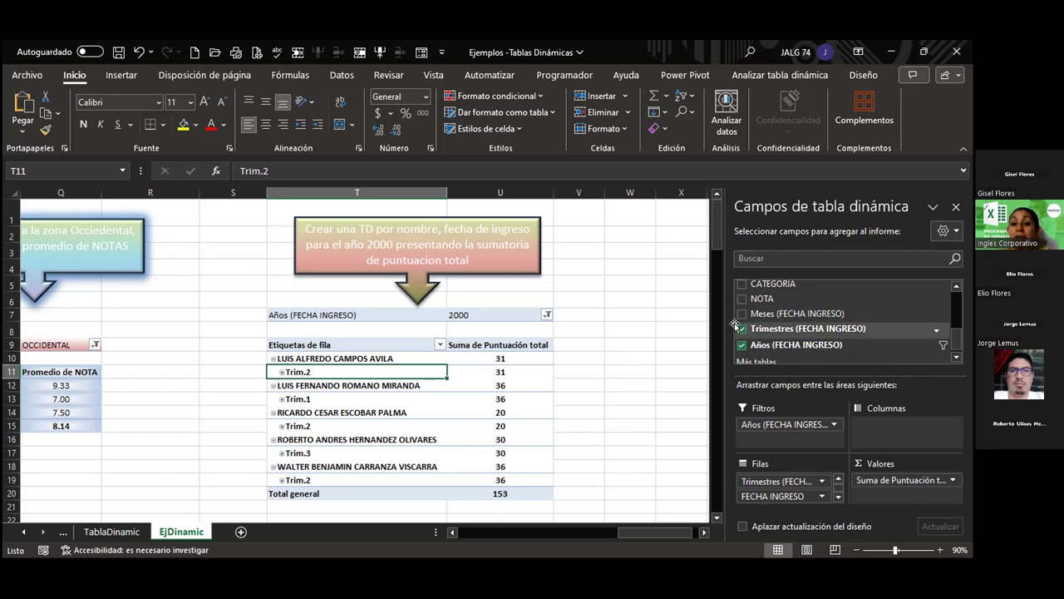
click(741, 330)
click(742, 344)
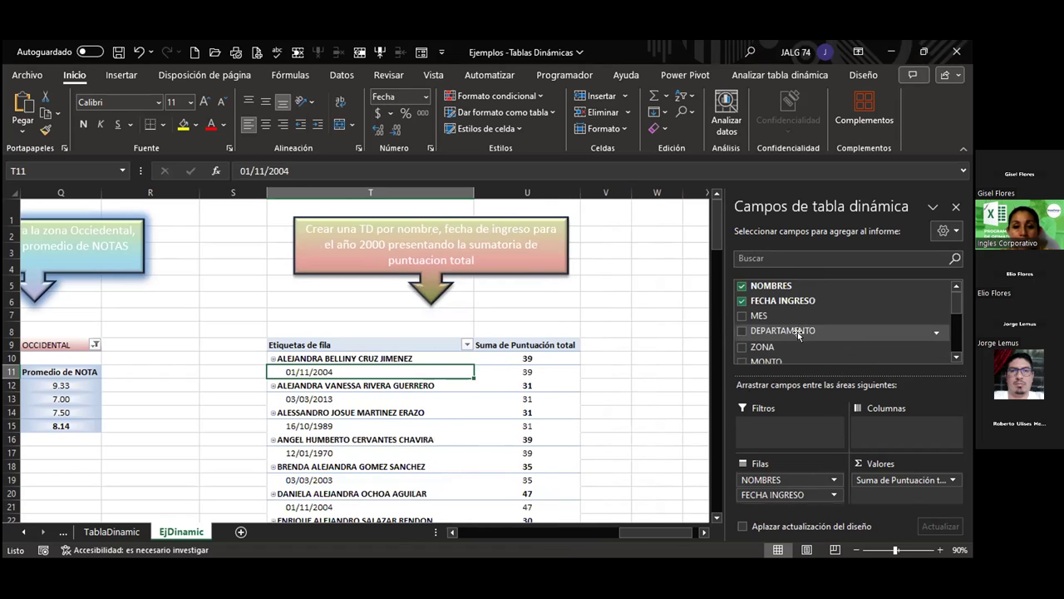
- Move FECHA INGRESO from Filas to Filtros and open its entry-date filter list
scroll(848, 332, down, 5)
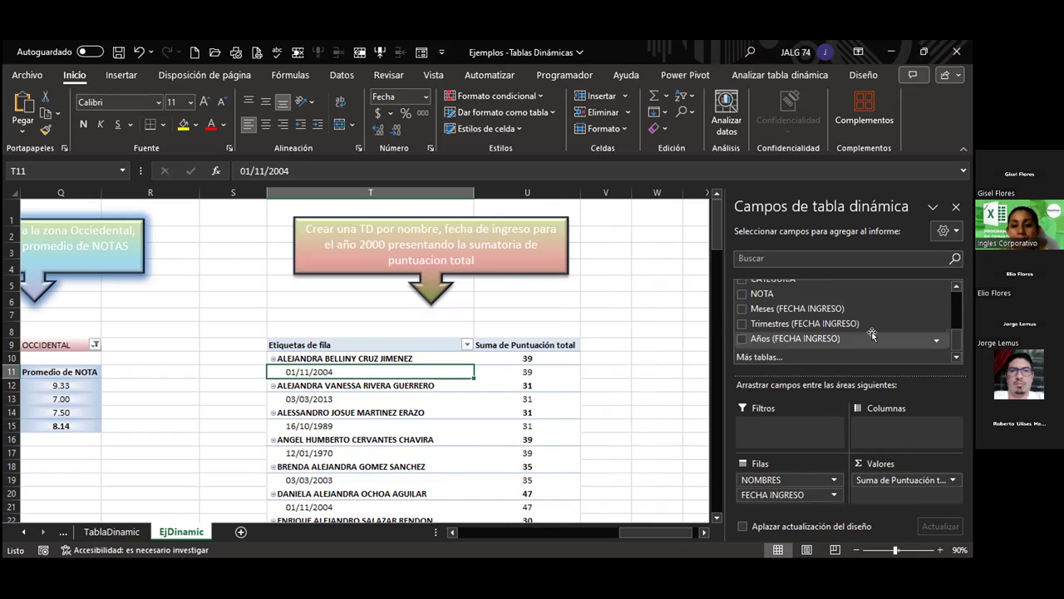
scroll(871, 335, up, 3)
scroll(871, 335, up, 2)
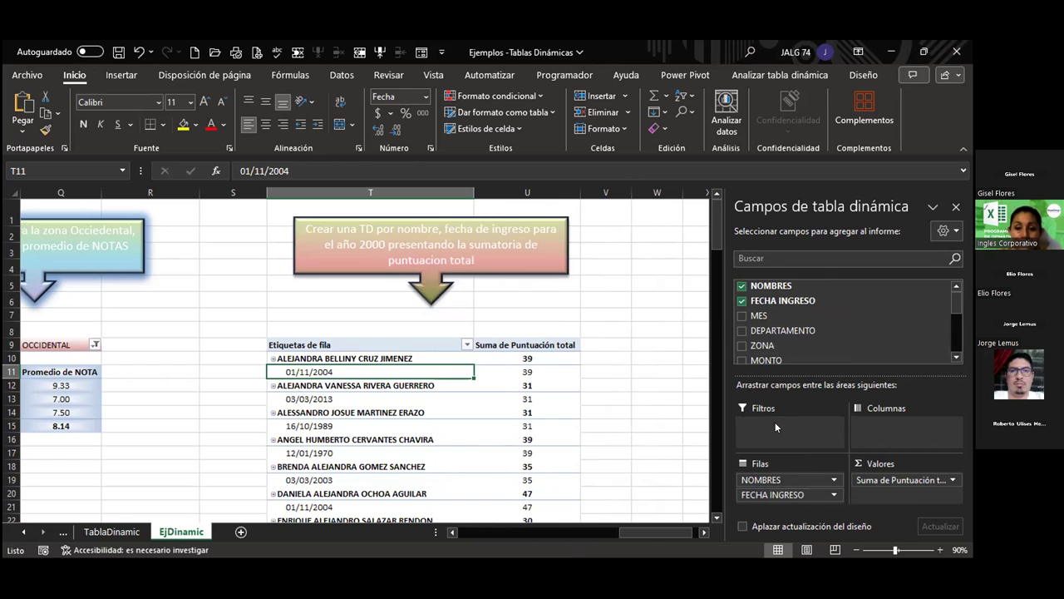
drag(772, 494, 782, 424)
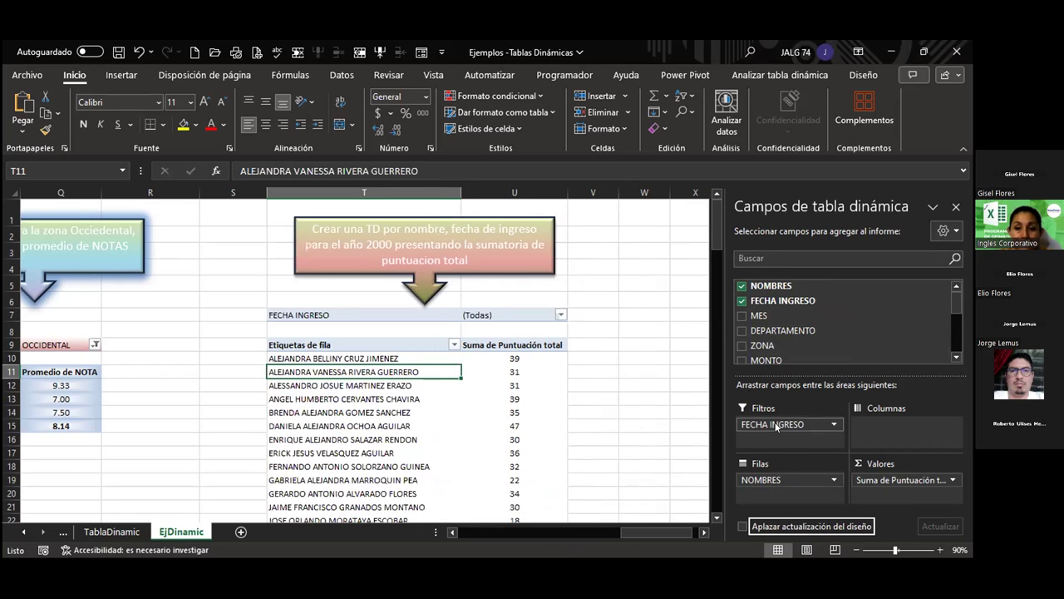
click(562, 314)
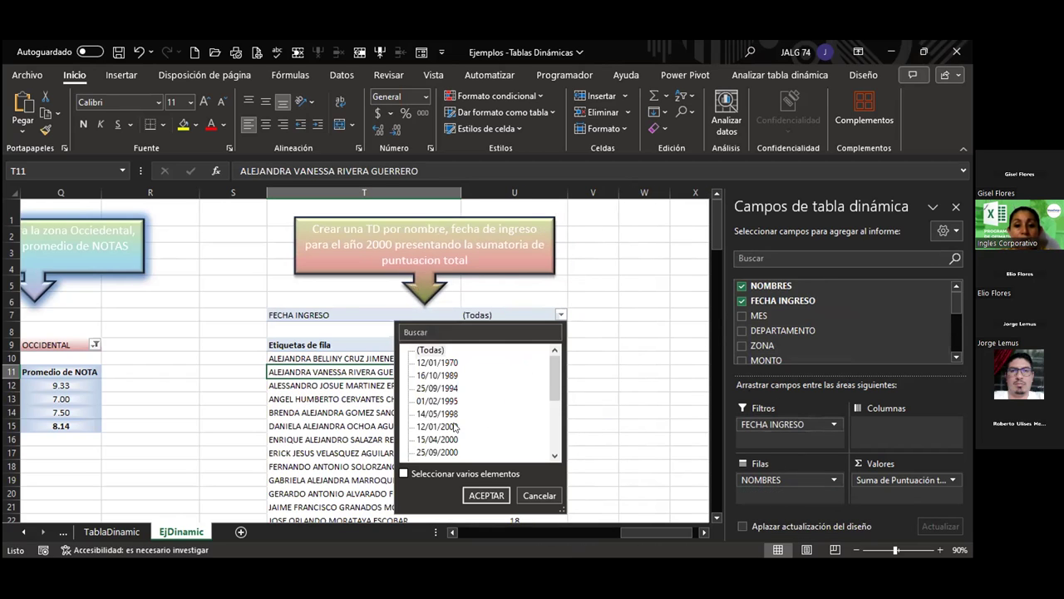
click(540, 496)
click(561, 315)
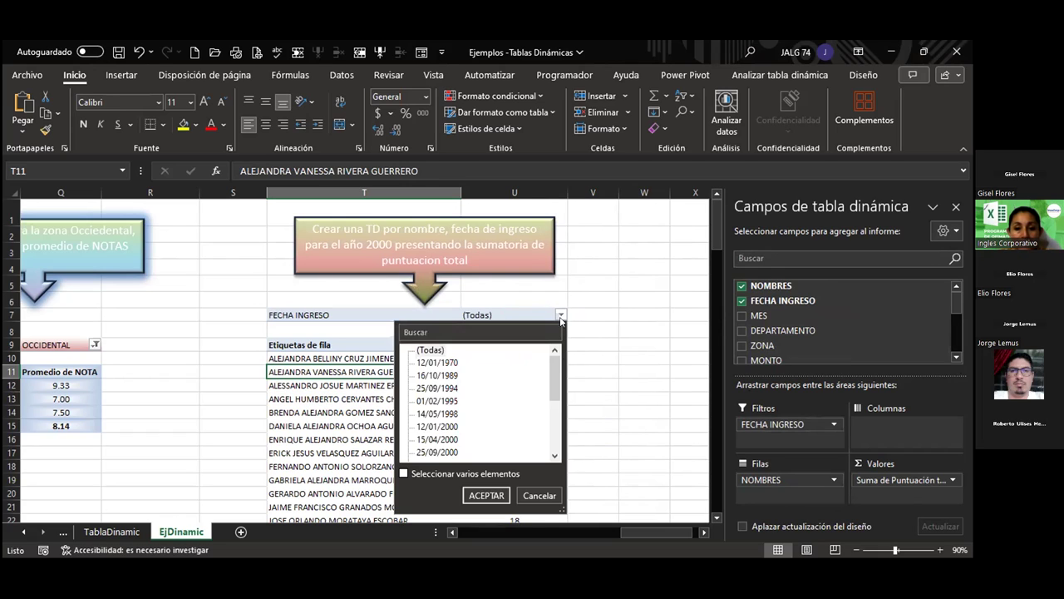
mouse_move(554, 381)
mouse_down()
mouse_move(557, 408)
mouse_move(555, 391)
mouse_up()
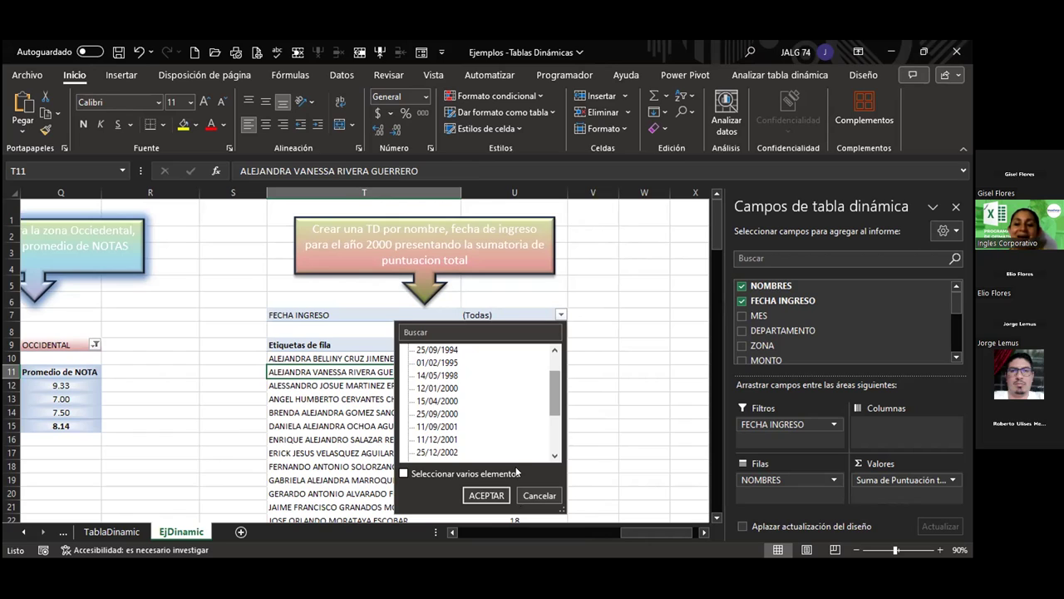
- Filter FECHA INGRESO to a single entry date, 25/09/2000
key(Escape)
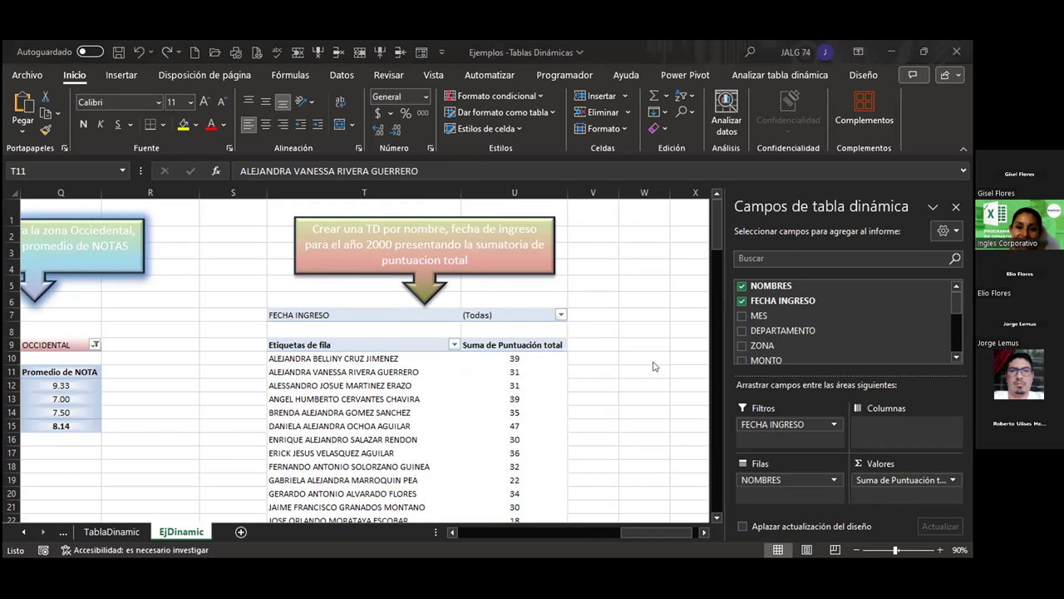
click(562, 315)
scroll(454, 426, down, 1)
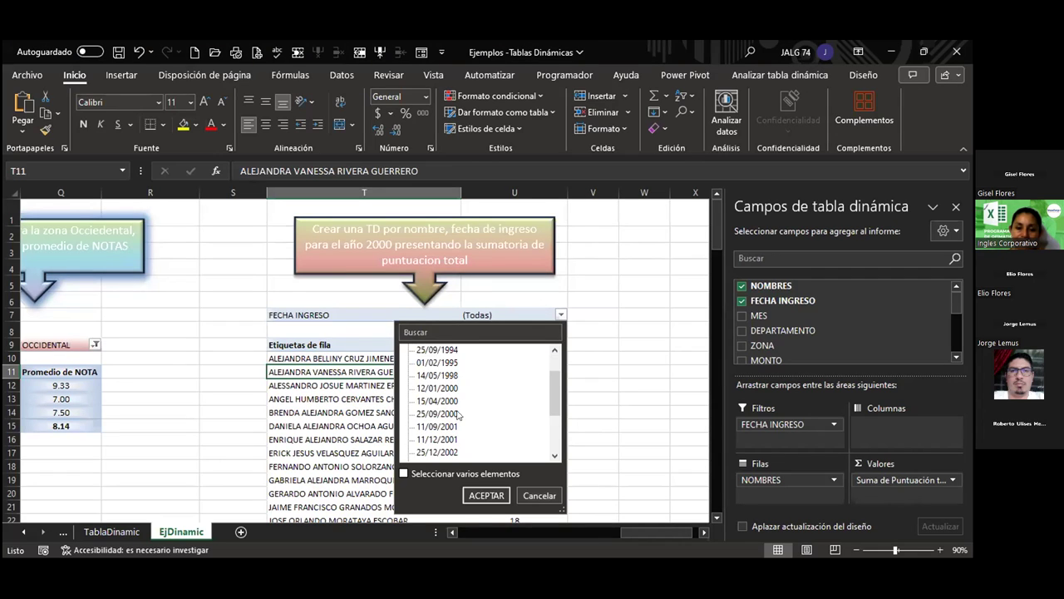
click(475, 386)
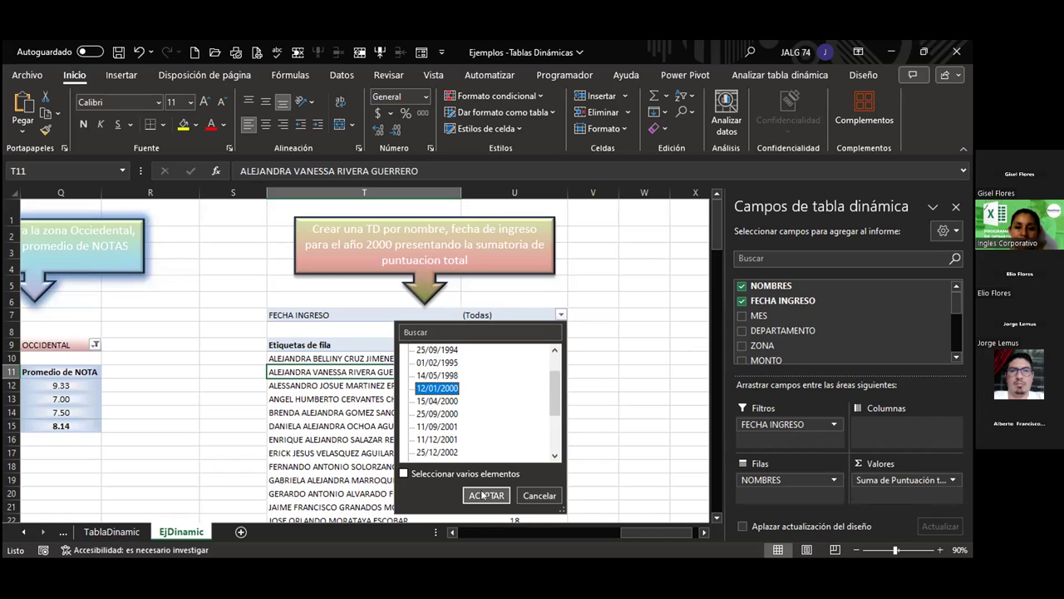
click(438, 400)
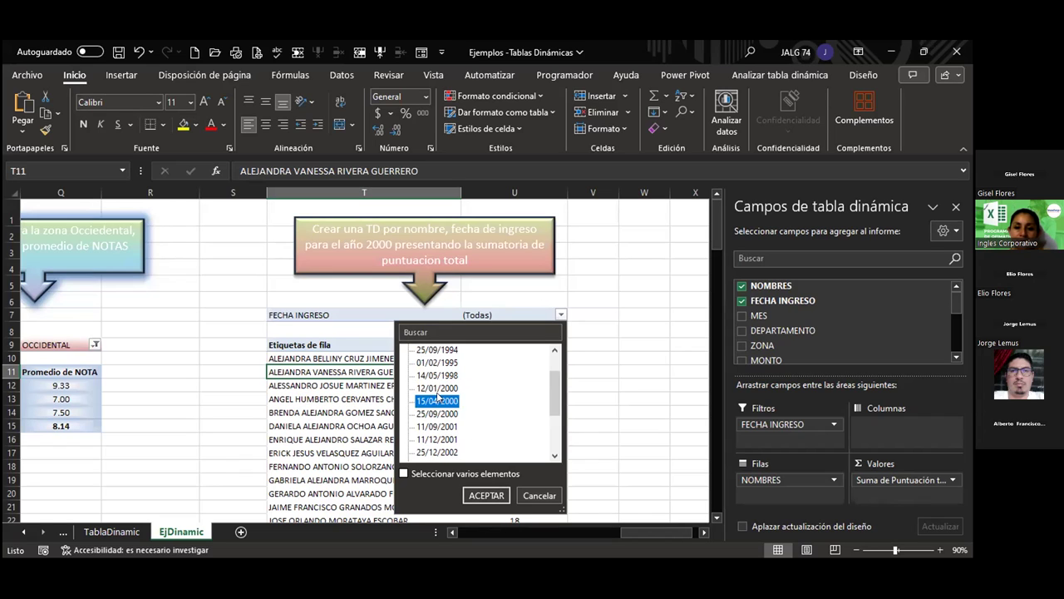
click(452, 412)
click(438, 378)
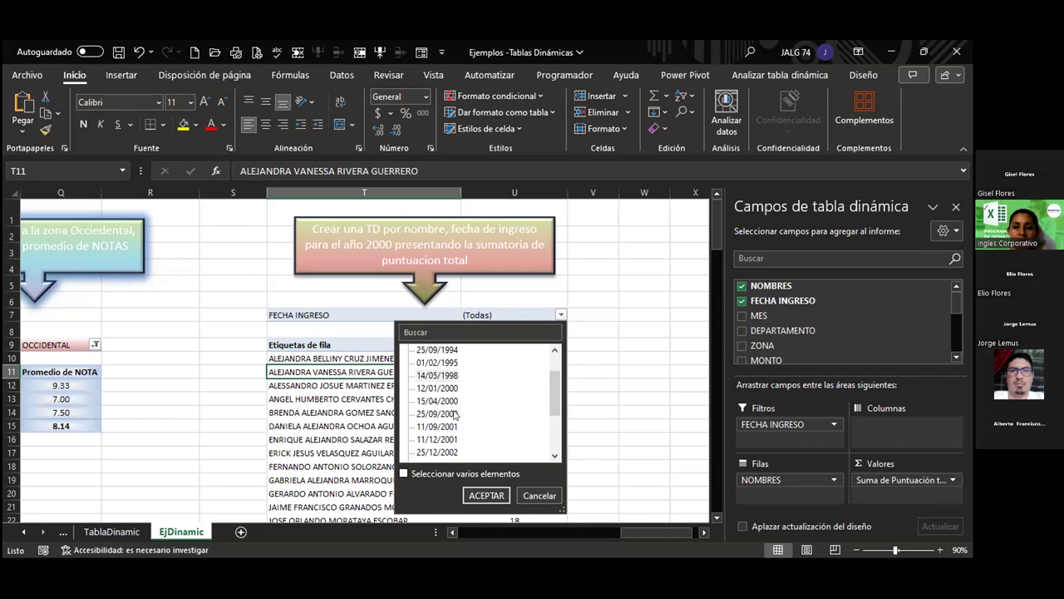
click(454, 413)
click(487, 495)
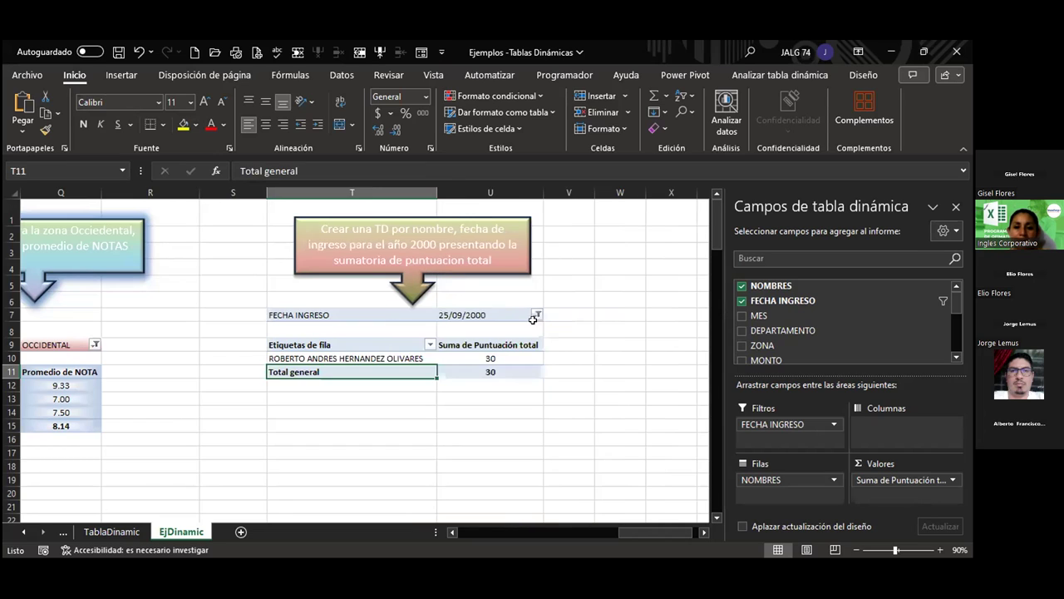
- Enable Seleccionar varios elementos and filter to 12/01/2000, 15/04/2000 and 25/09/2000
click(533, 319)
click(537, 315)
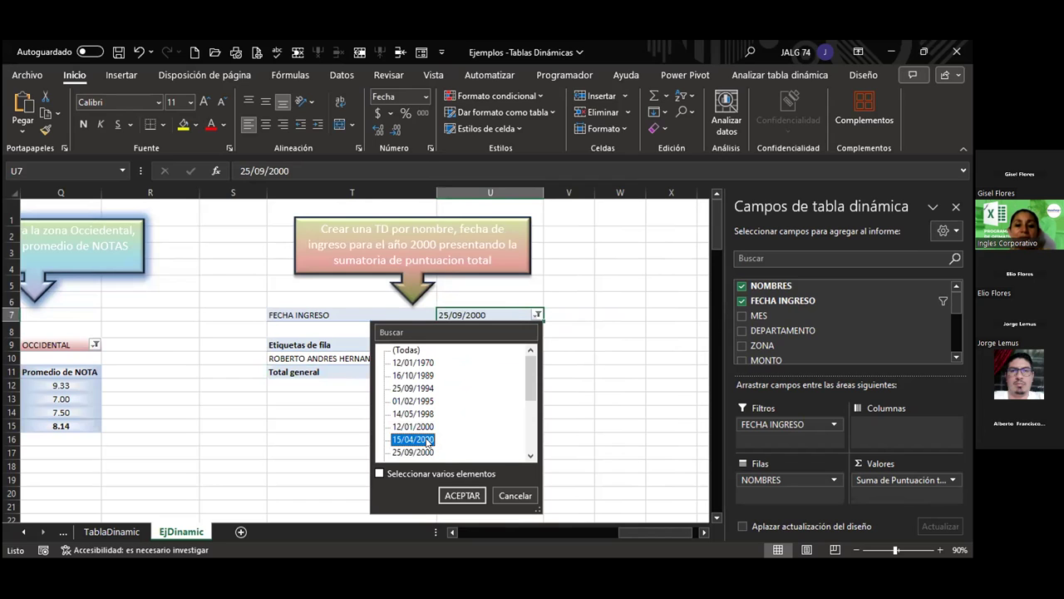
click(380, 473)
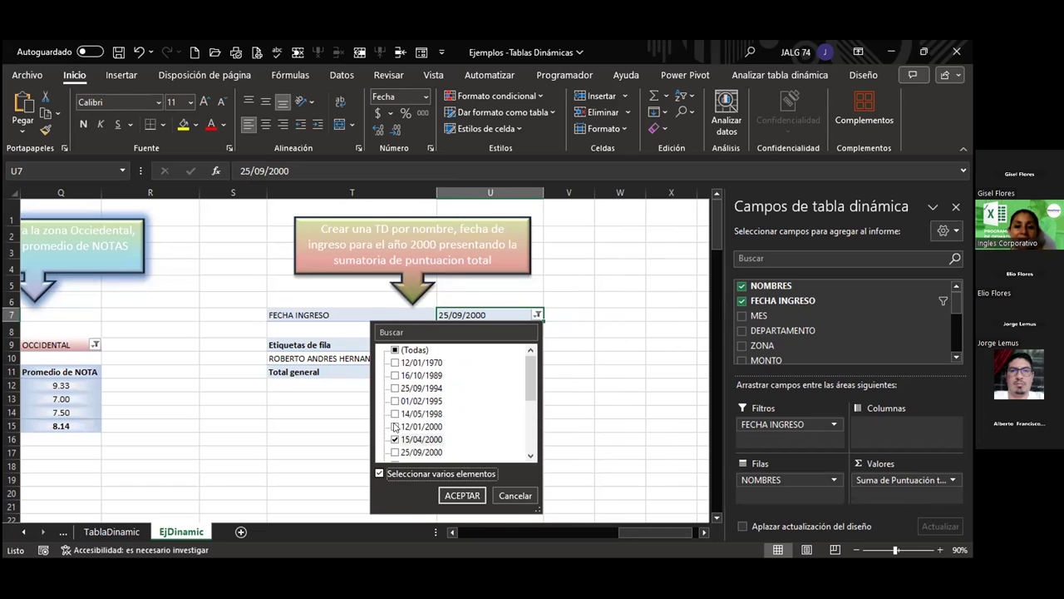
click(396, 425)
click(395, 451)
scroll(465, 451, down, 2)
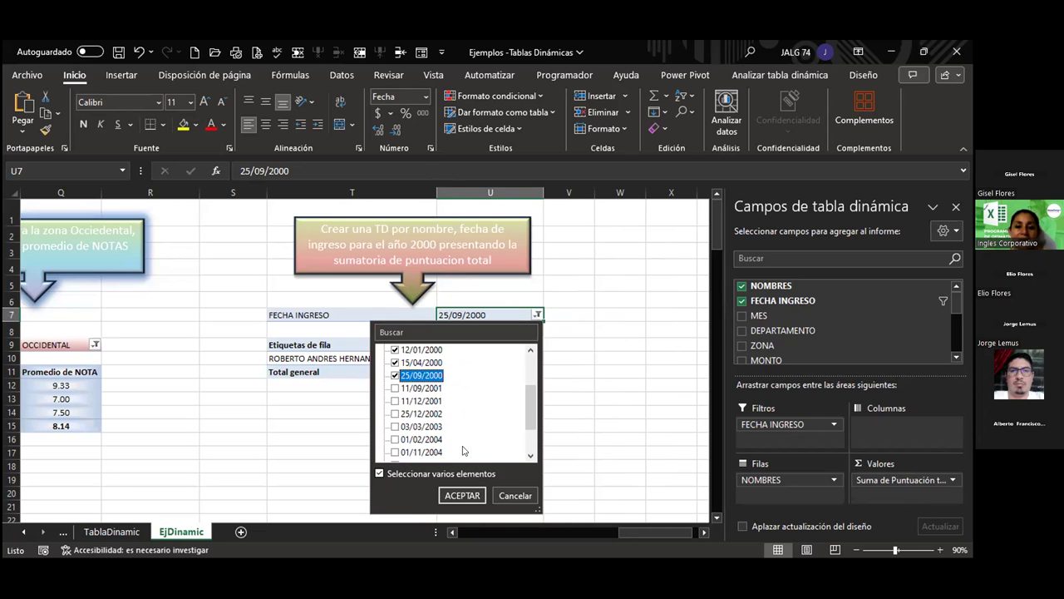
scroll(464, 450, up, 3)
click(449, 490)
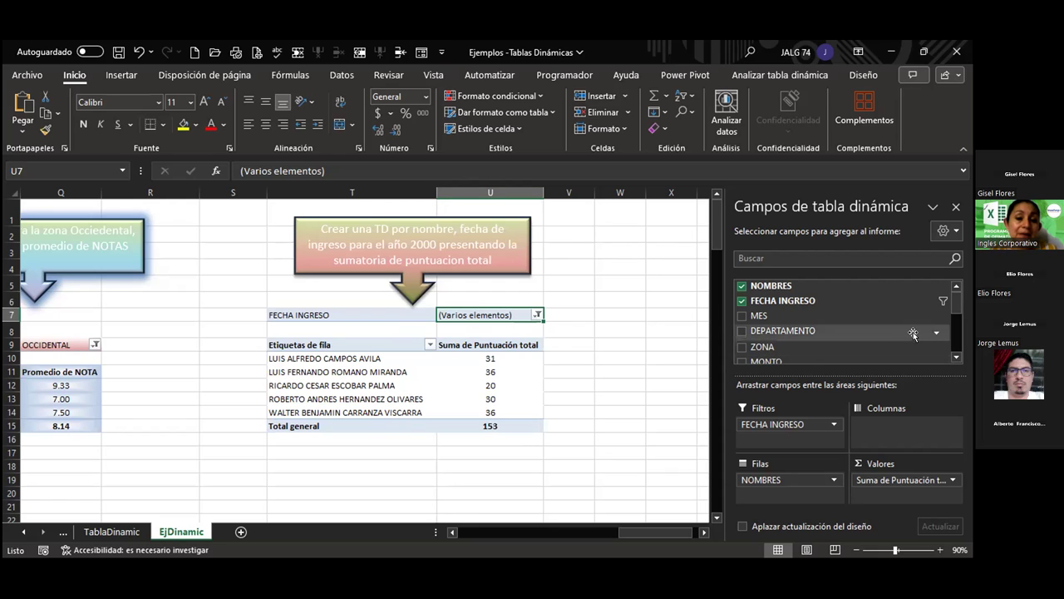
- Tick Años (FECHA INGRESO) and move it from Filas to Filtros
scroll(959, 358, down, 5)
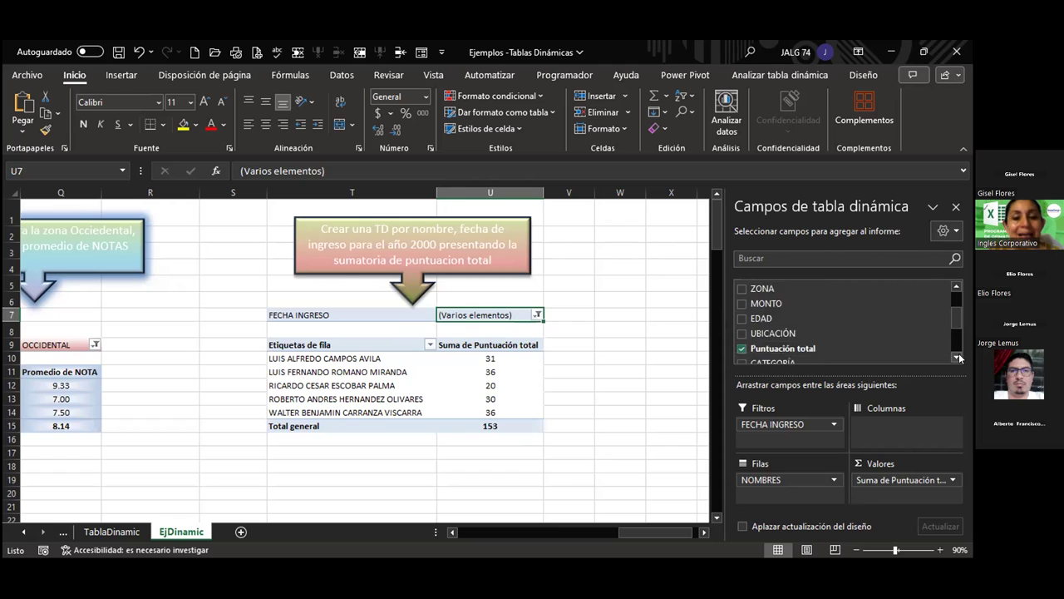
scroll(959, 358, down, 3)
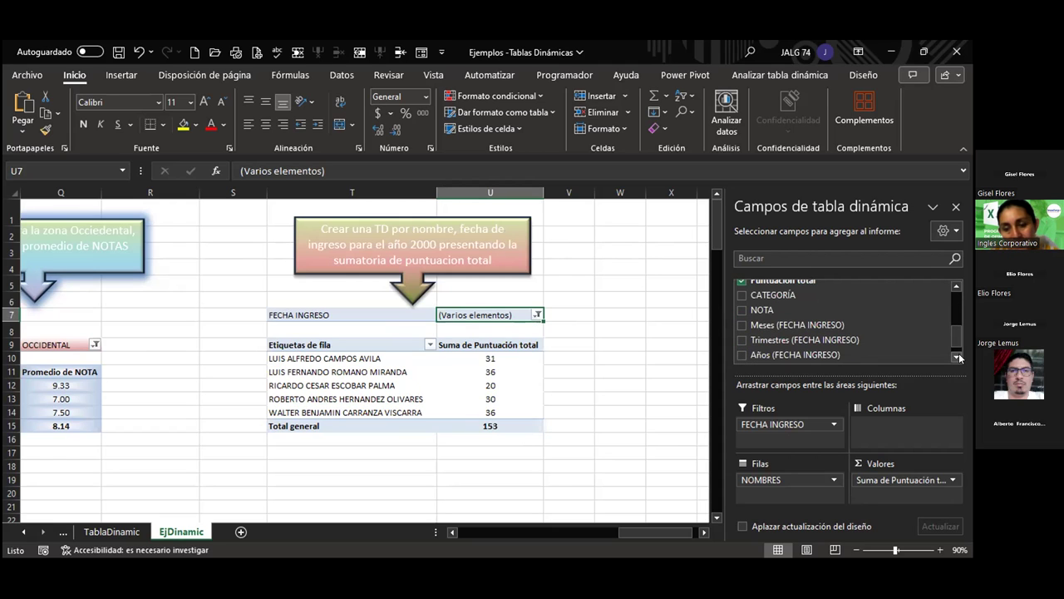
click(957, 357)
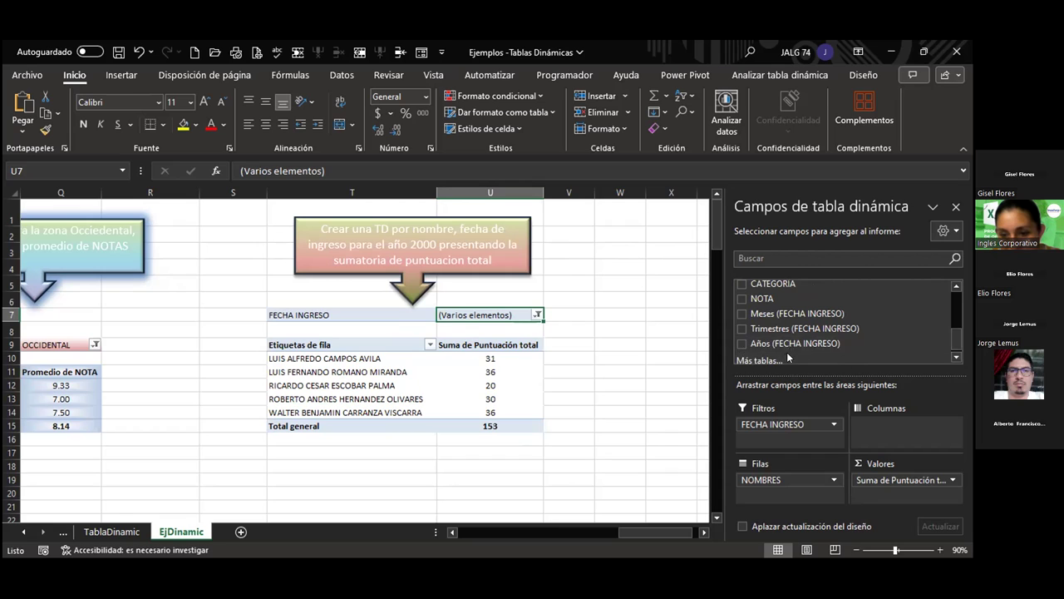
click(742, 345)
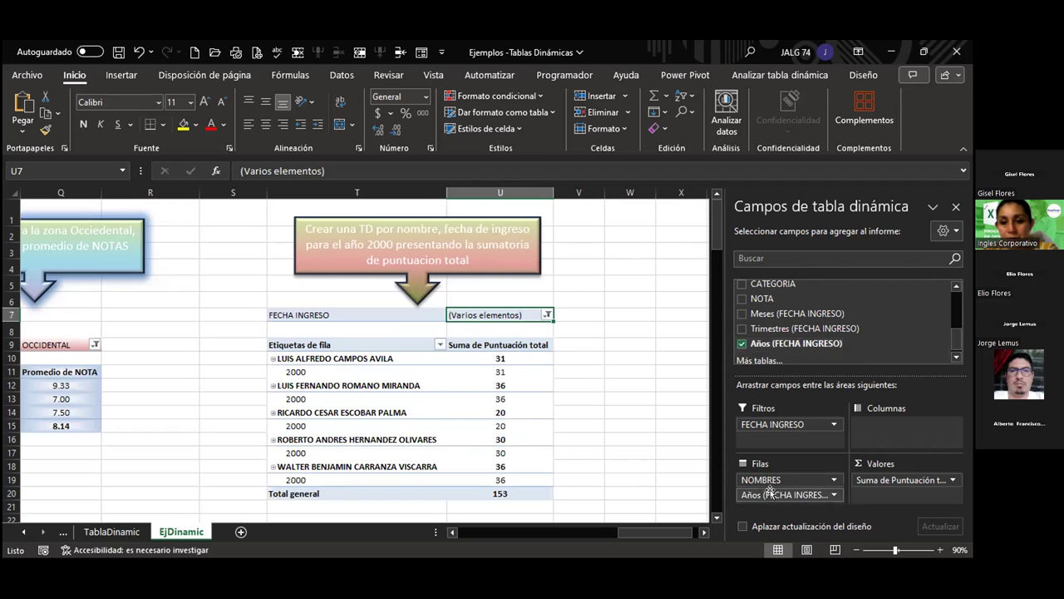
drag(788, 493, 781, 439)
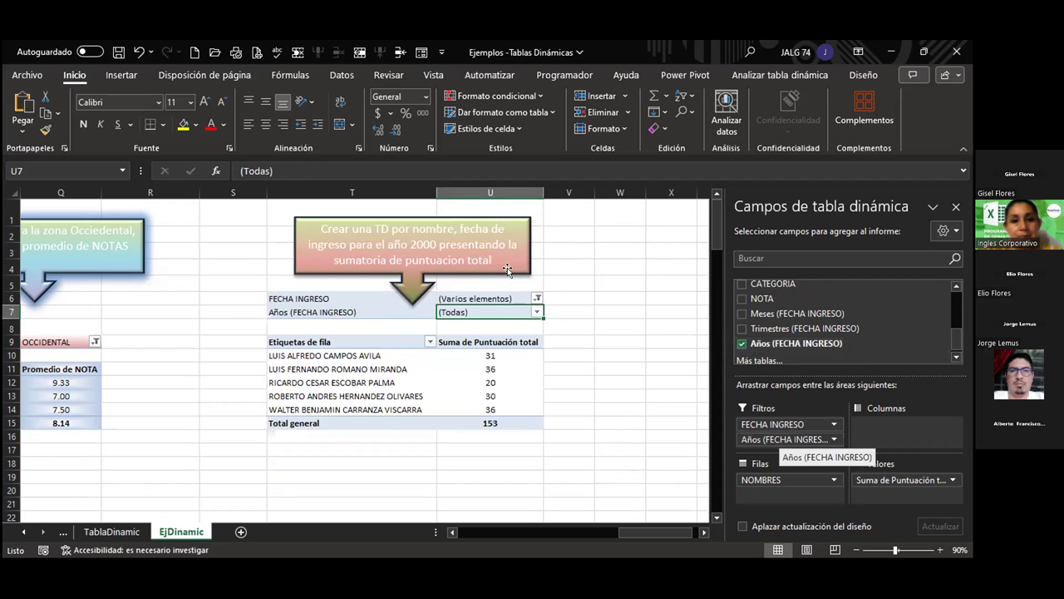
- Set the Años (FECHA INGRESO) filter to 2000
click(533, 312)
click(530, 453)
click(531, 452)
click(531, 452)
drag(531, 452, 530, 453)
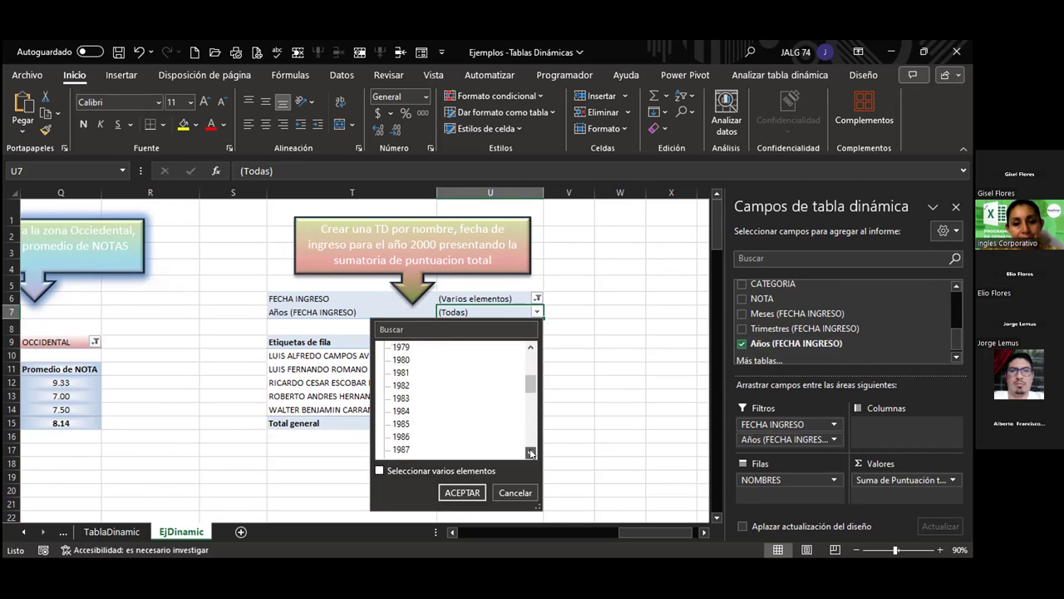
scroll(421, 398, down, 5)
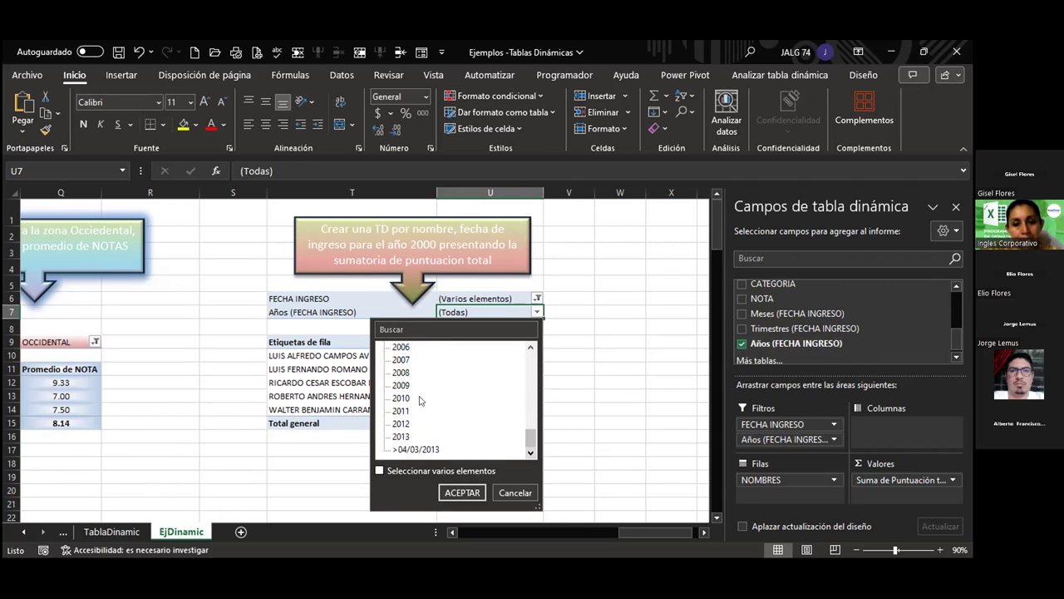
scroll(417, 388, up, 2)
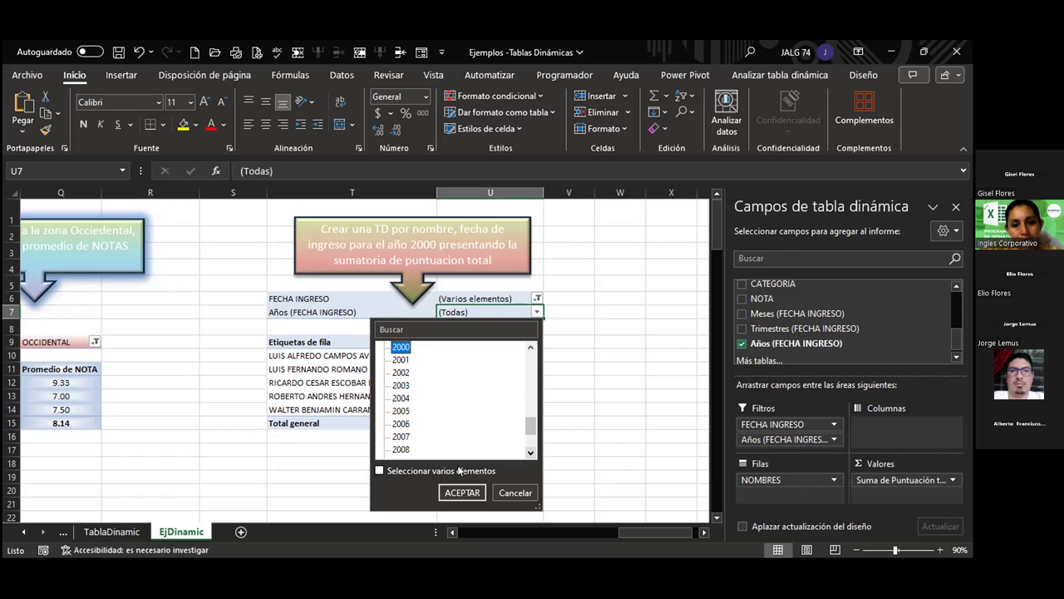
click(454, 491)
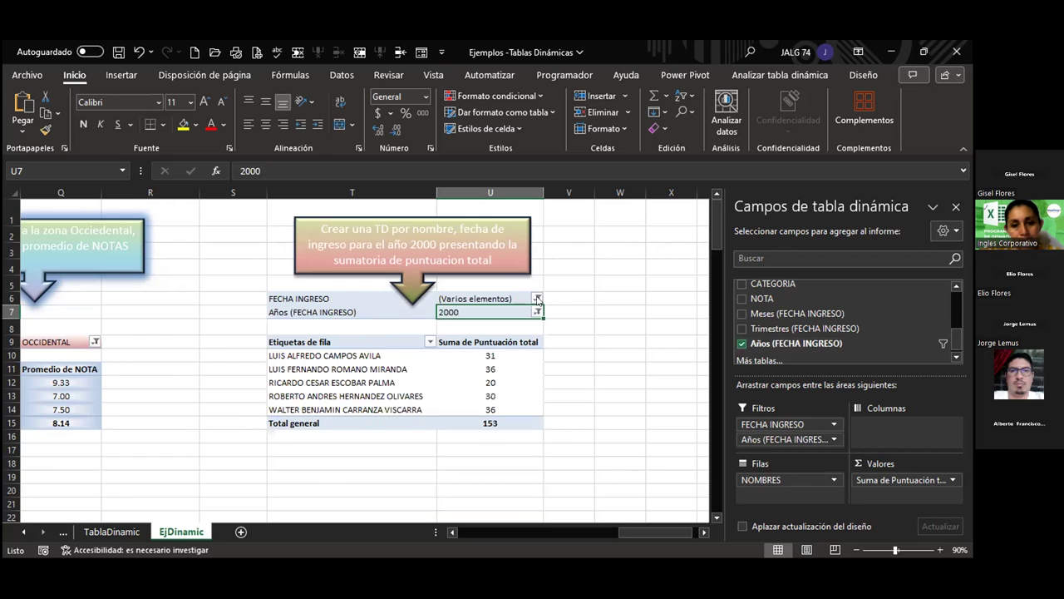
click(508, 297)
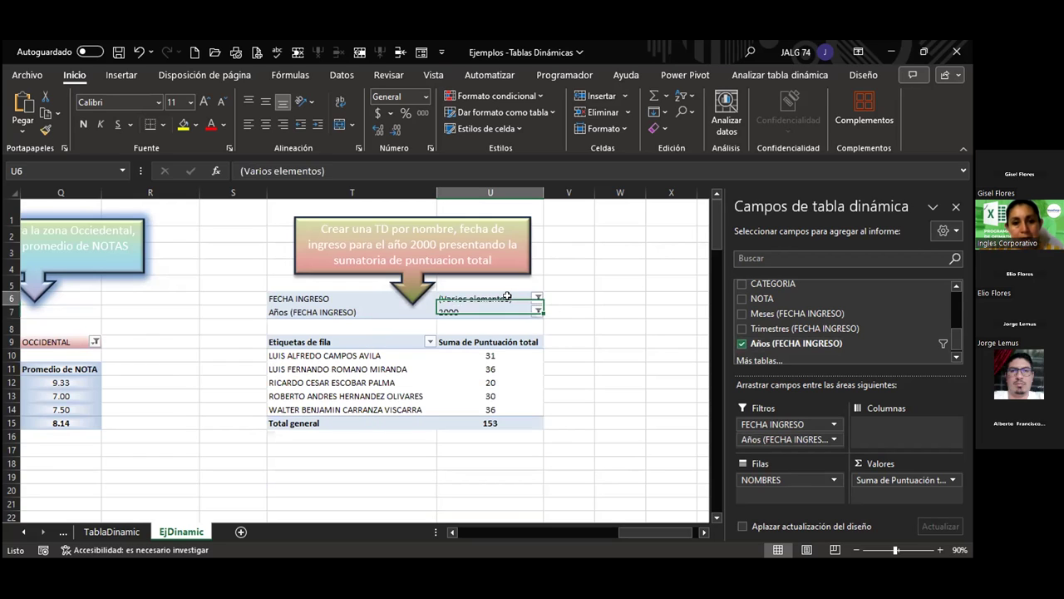
- Quitar campo on FECHA INGRESO in Filtros, then close the Campos de tabla dinámica pane
click(359, 297)
click(774, 425)
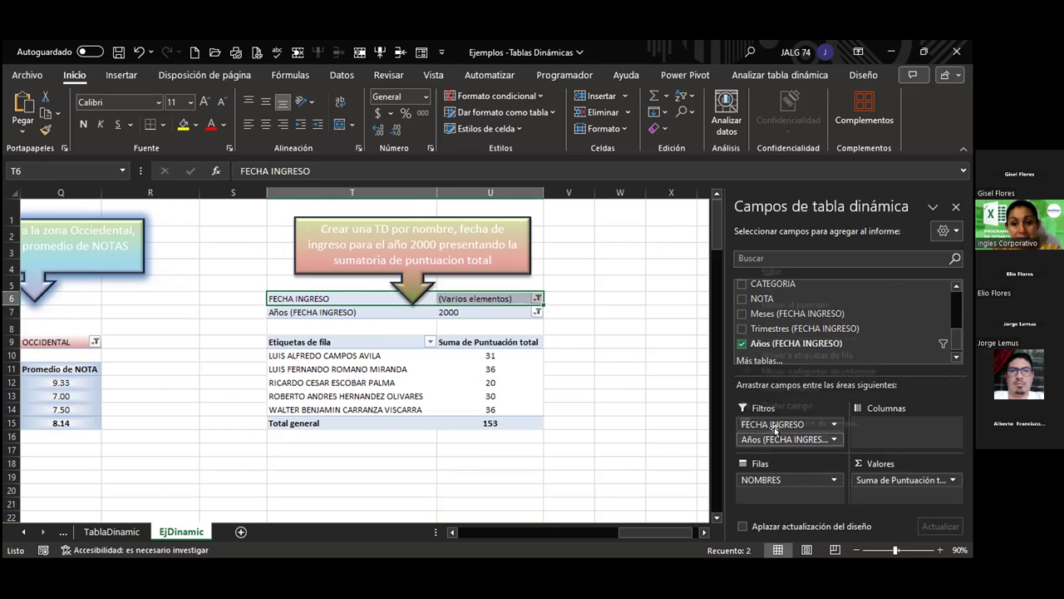
click(780, 480)
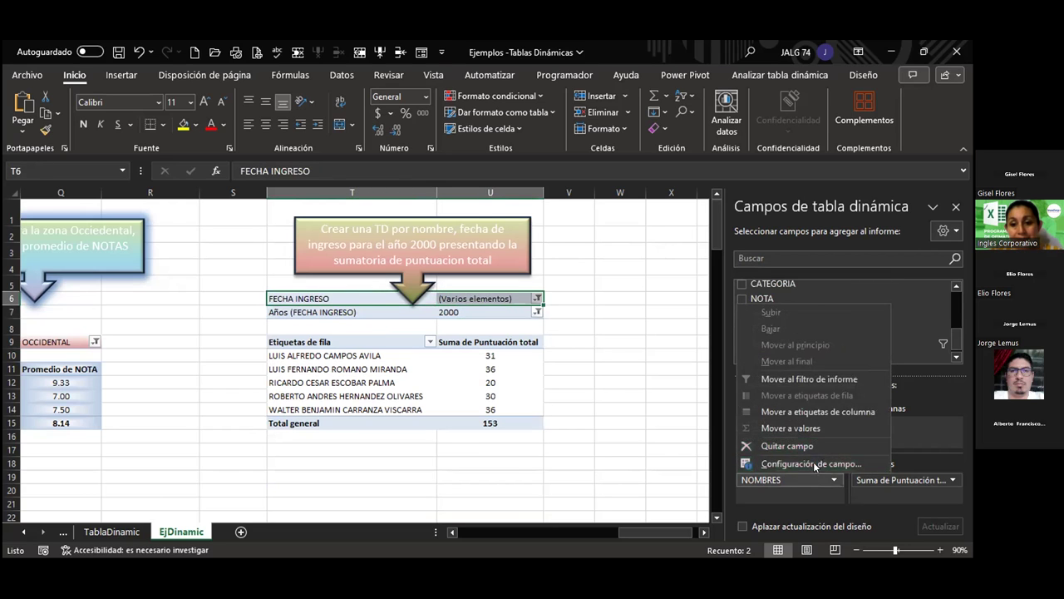
click(620, 409)
click(442, 397)
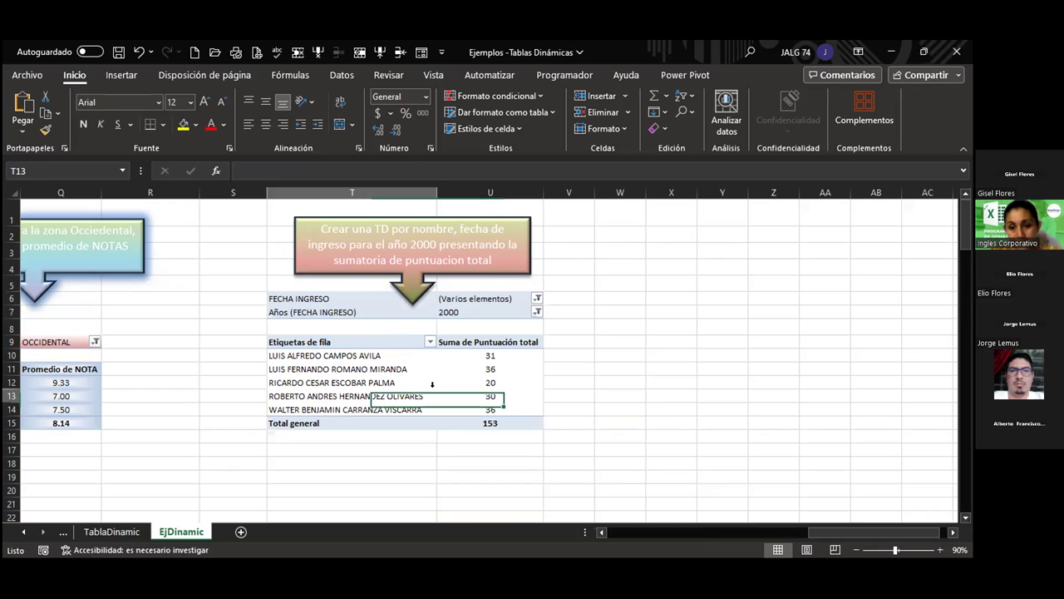
right_click(434, 395)
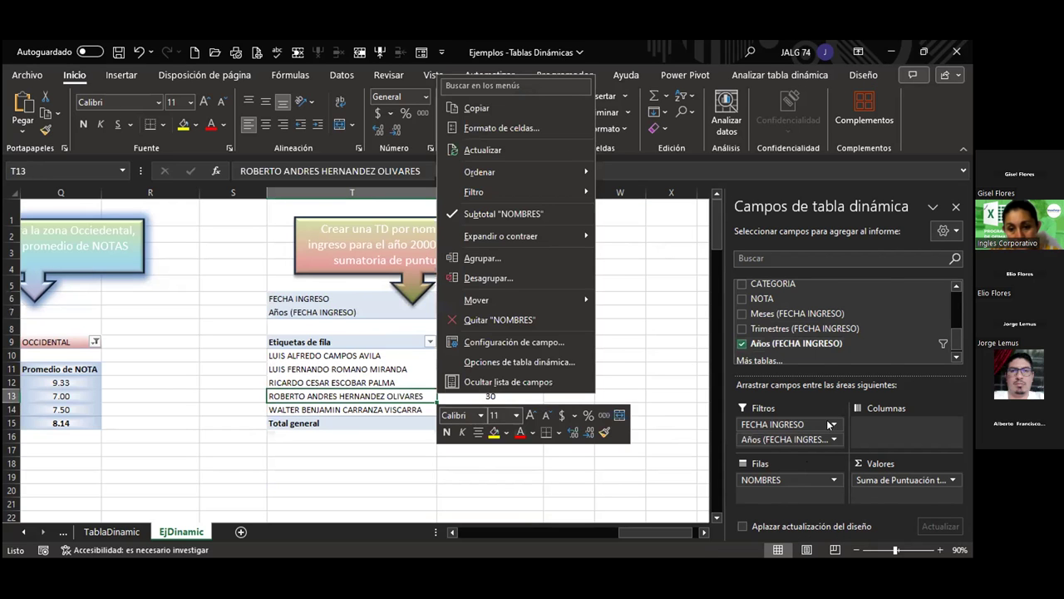
click(834, 424)
click(788, 391)
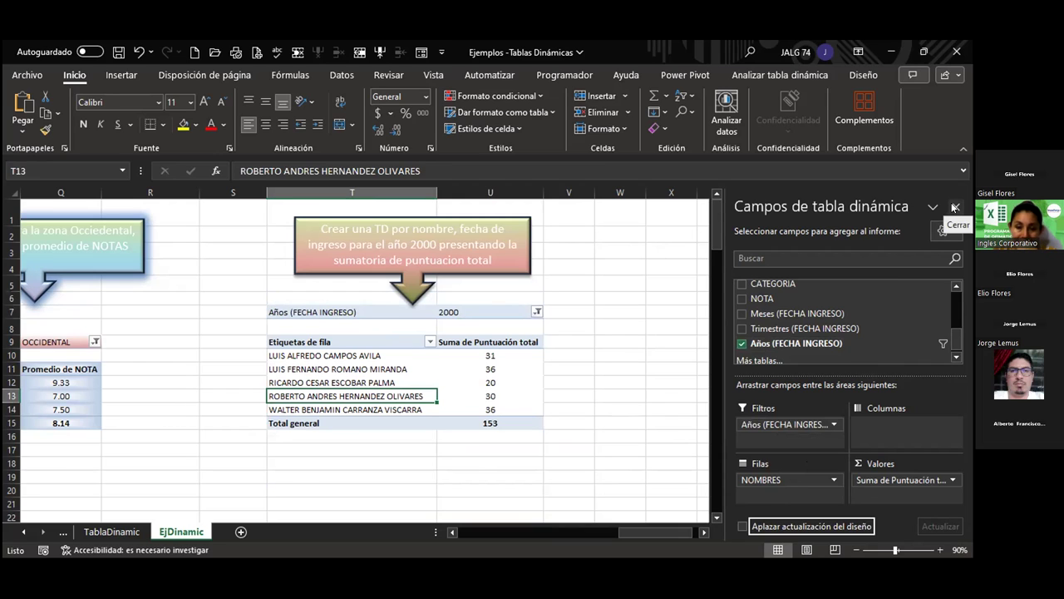
click(954, 207)
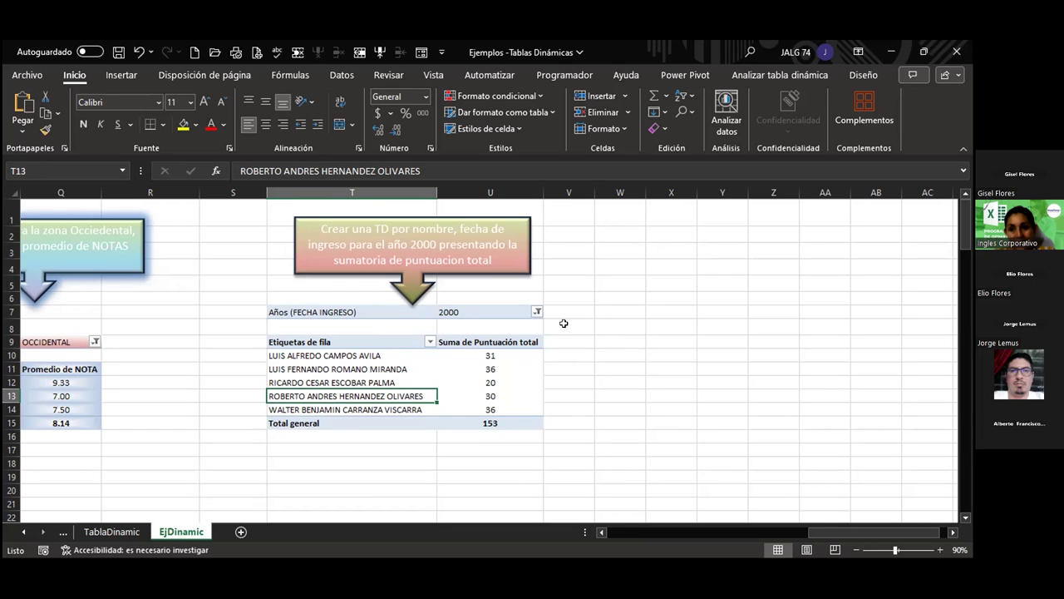
click(537, 312)
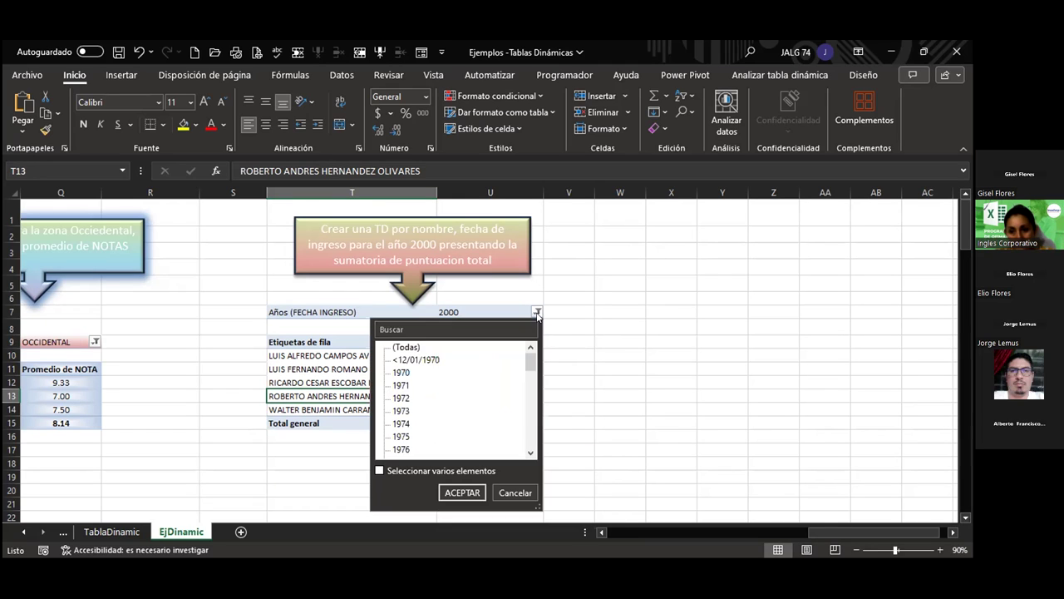
click(537, 313)
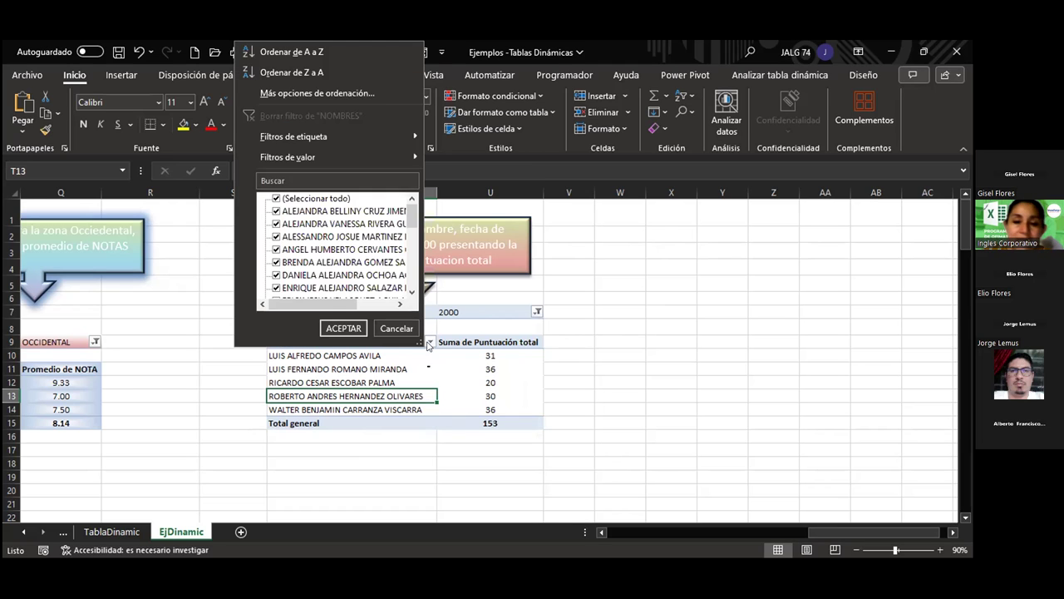
click(489, 345)
click(489, 366)
click(381, 356)
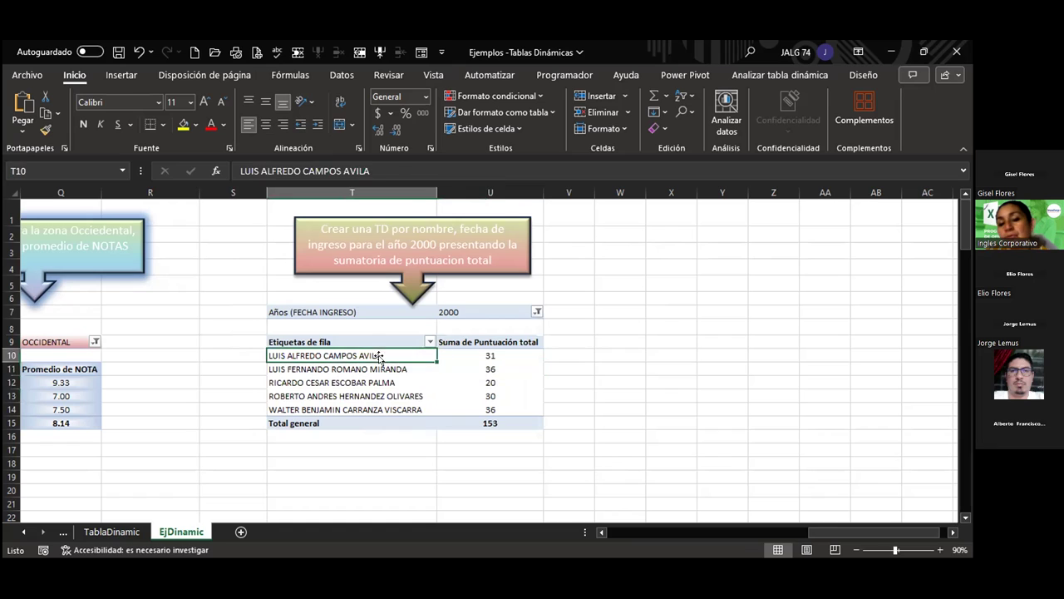
click(374, 360)
click(503, 397)
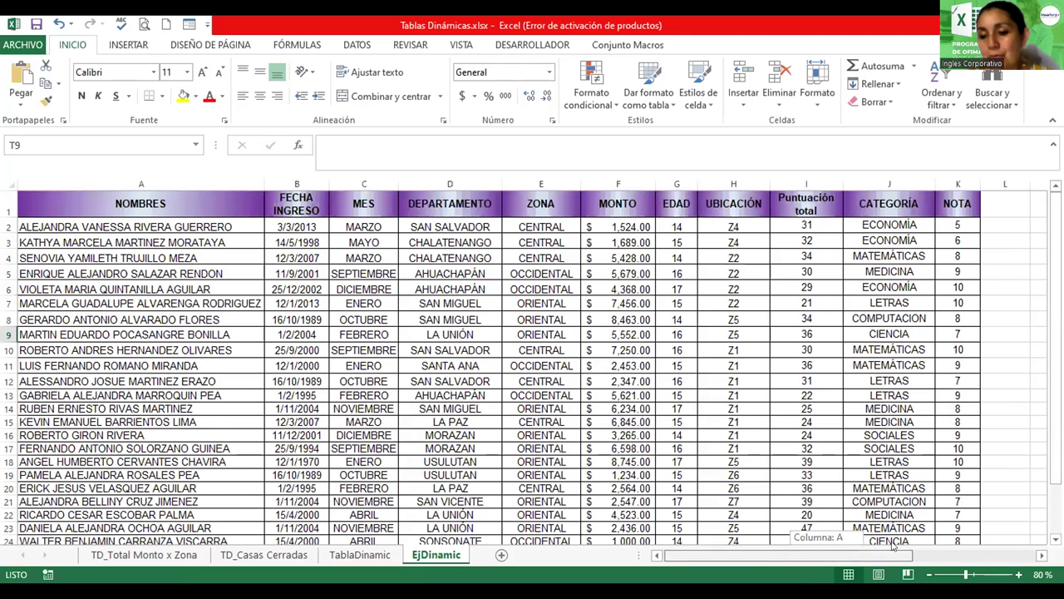
- Ctrl+drag a copy of the purple year-2000 callout to the right and select its wording
drag(826, 555, 953, 555)
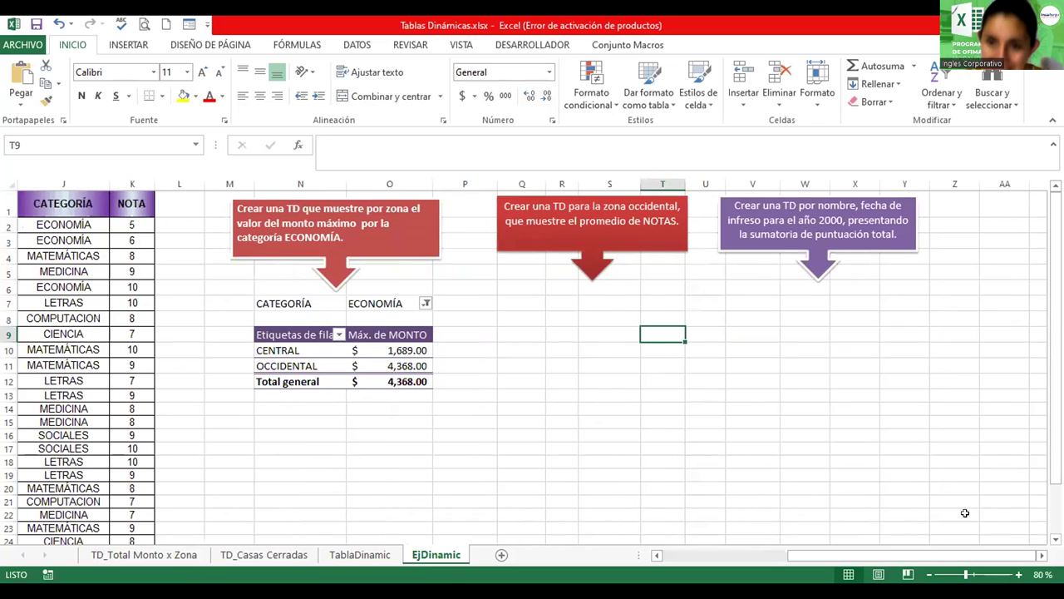
click(1040, 553)
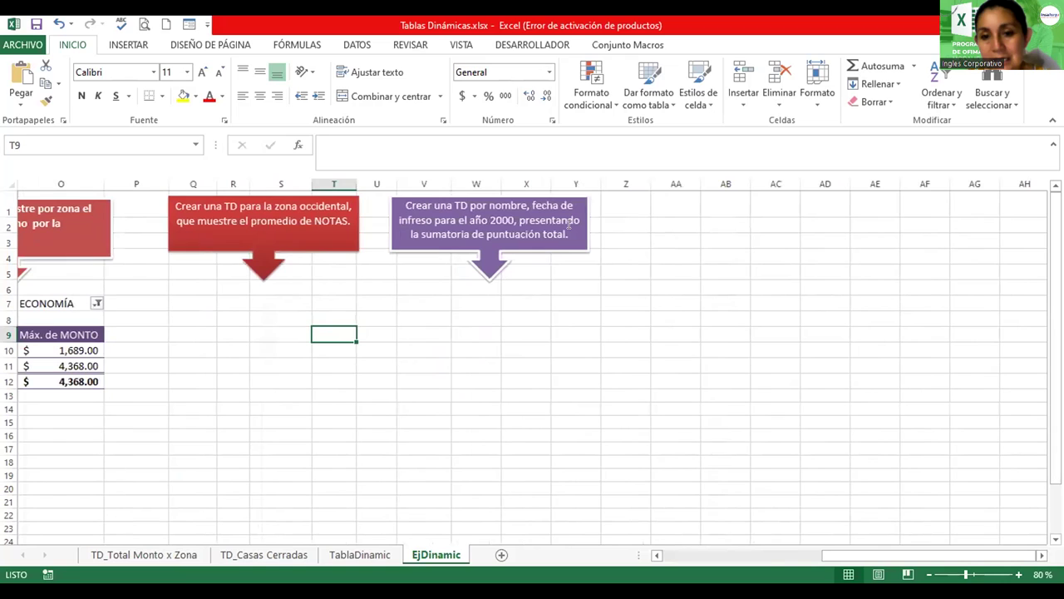
click(560, 247)
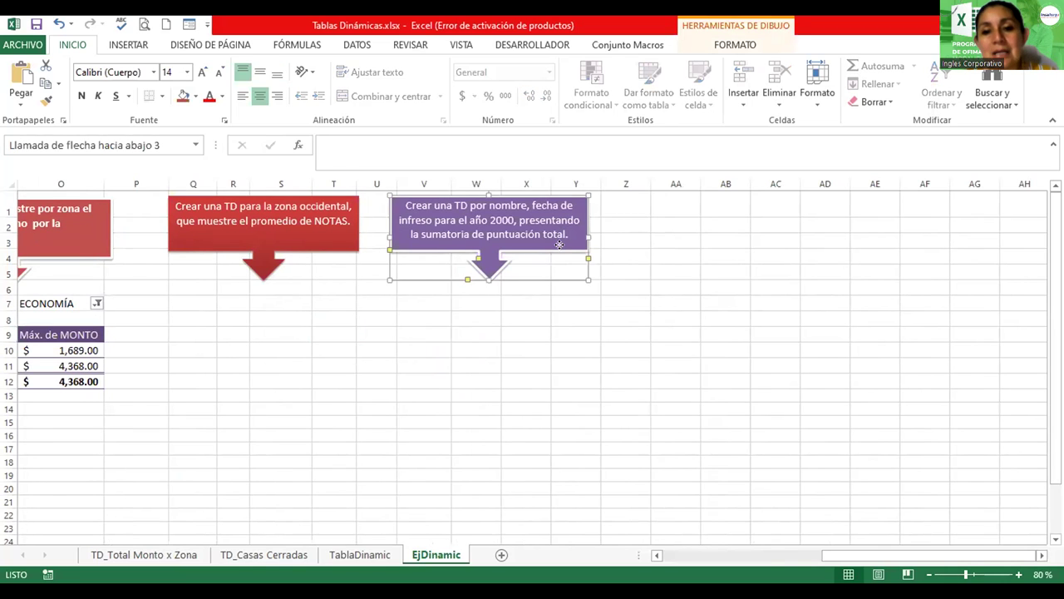
drag(559, 247, 751, 250)
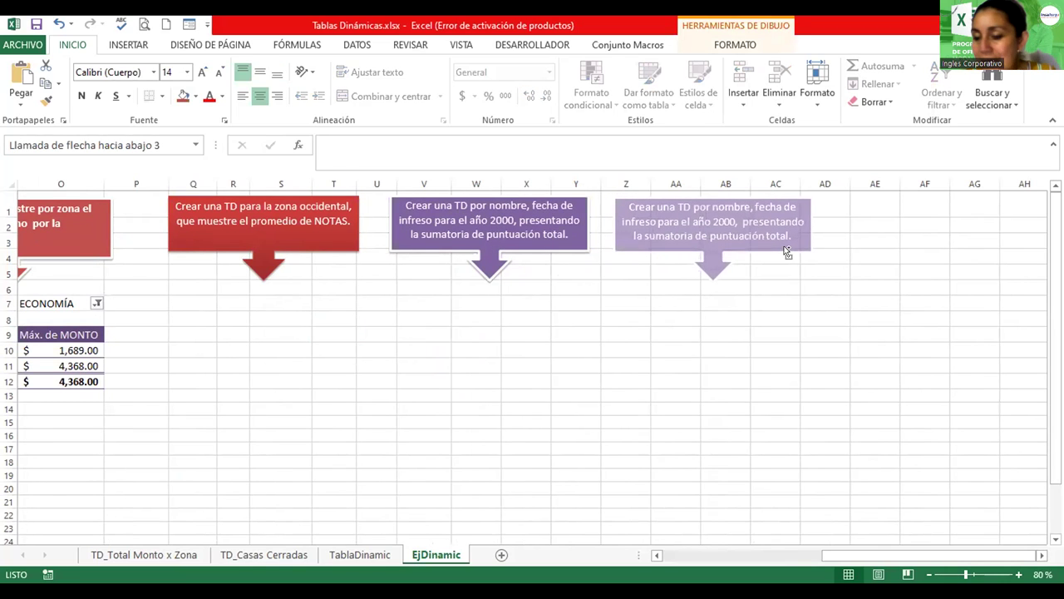
drag(787, 250, 785, 242)
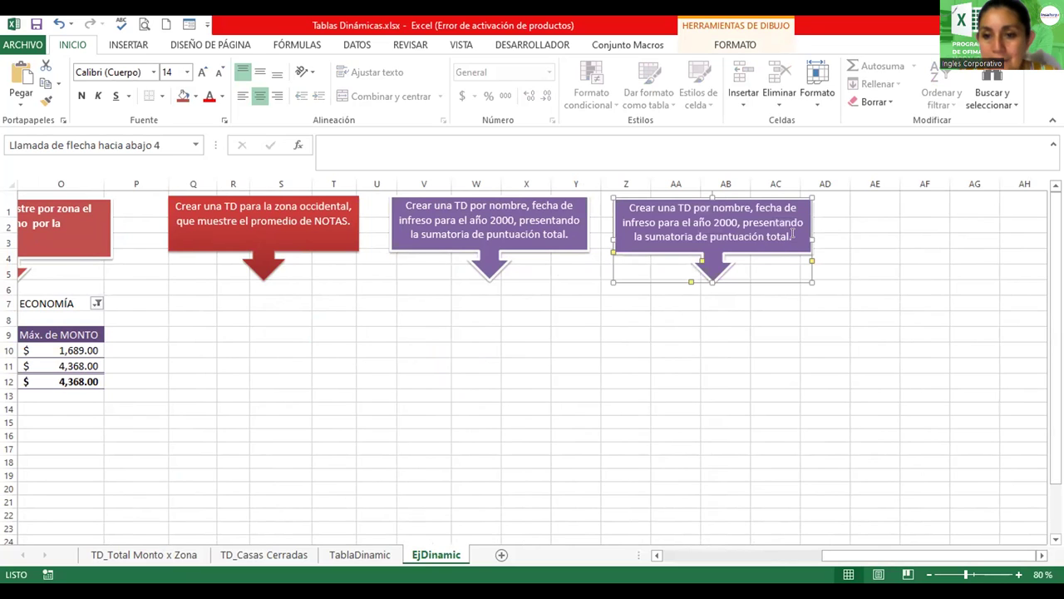
drag(749, 235, 597, 213)
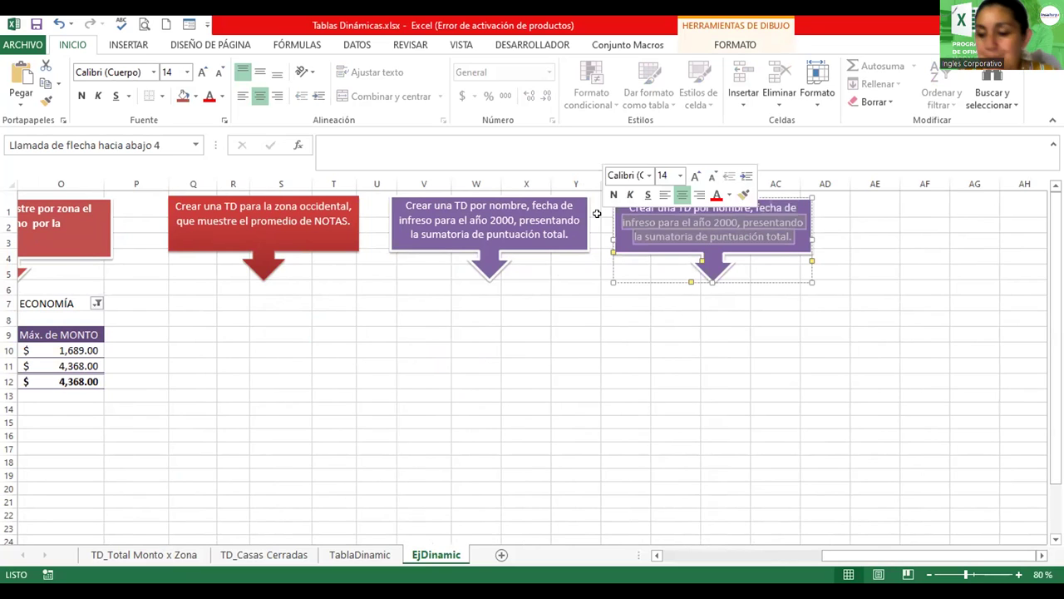
- Change the copy to 'Crear una TD por Promedio de Monto para el primer trimestre del año por nombre y po zona.'
text(Crea)
key(BackSpace)
key(BackSpace)
key(BackSpace)
key(BackSpace)
key(BackSpace)
key(BackSpace)
key(BackSpace)
key(BackSpace)
key(BackSpace)
key(BackSpace)
key(BackSpace)
key(BackSpace)
key(BackSpace)
key(BackSpace)
key(BackSpace)
key(BackSpace)
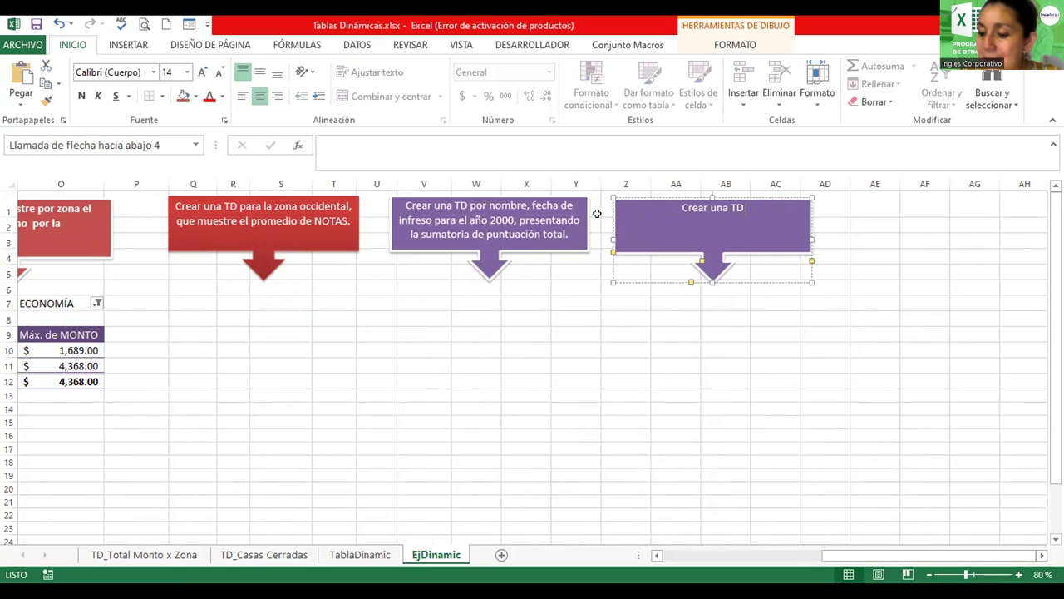
text(por Promedio de Monto para el primer tra)
key(BackSpace)
text(iestr)
key(BackSpace)
key(BackSpace)
key(BackSpace)
key(BackSpace)
text(mestr)
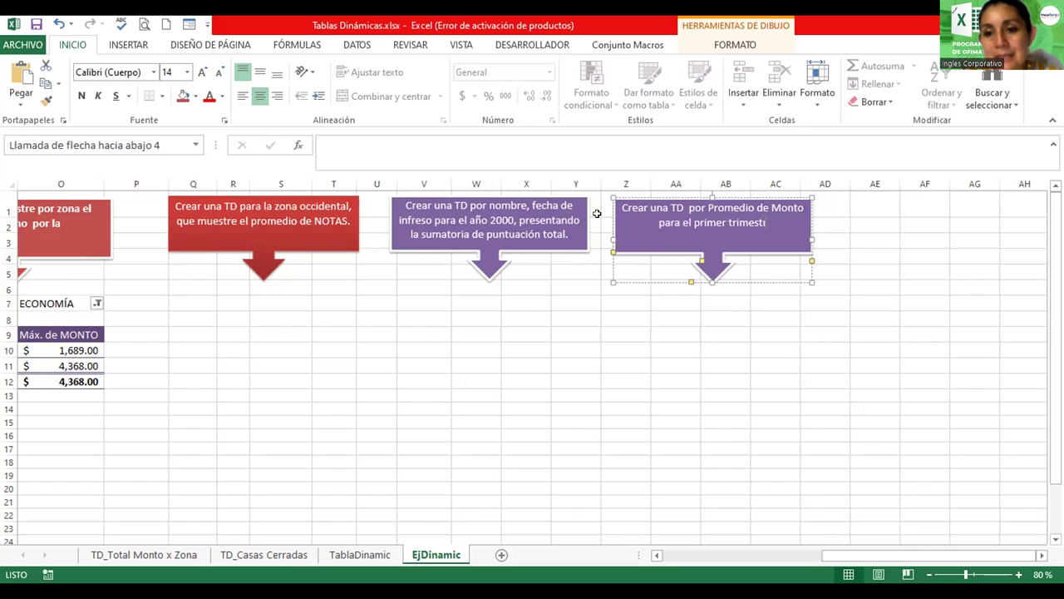
text(e del año)
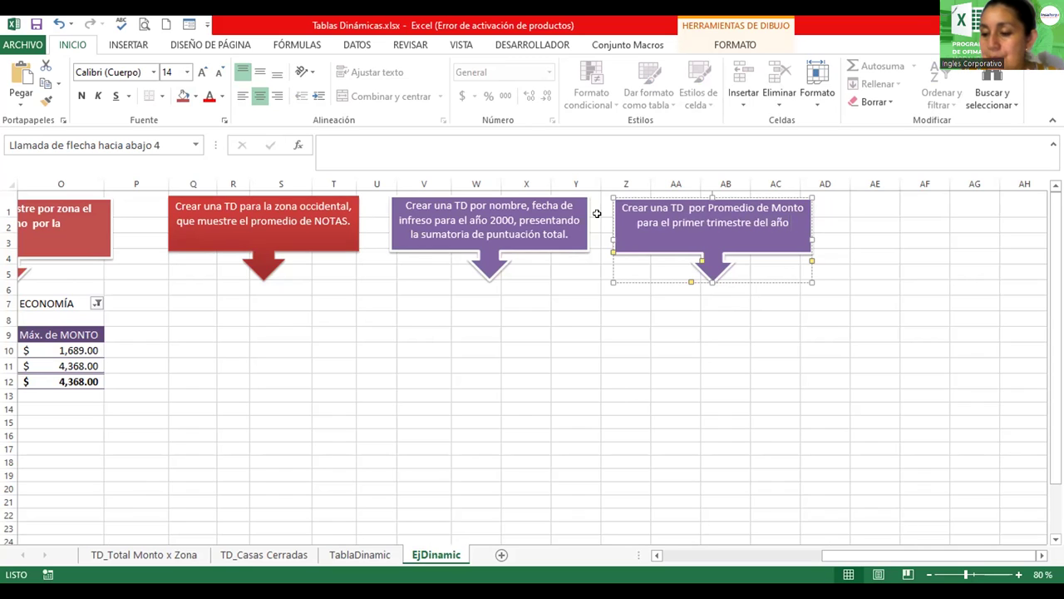
text( por)
text( nombre y po rzo)
key(BackSpace)
key(BackSpace)
key(BackSpace)
text(zona.)
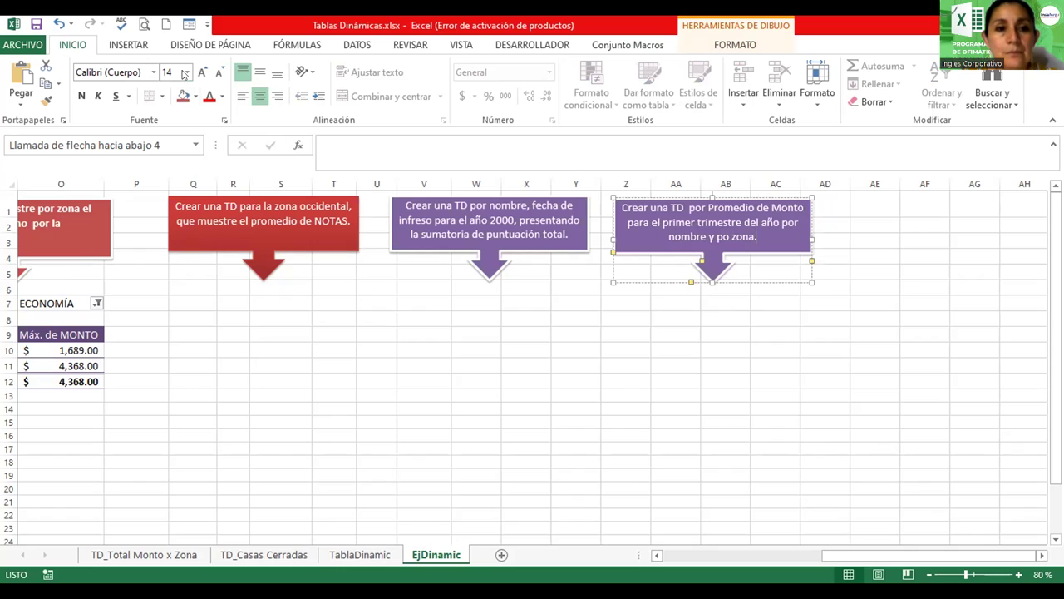
- Give the Promedio de Monto callout a red shape style and copy the purple callout to columns AD–AG
click(740, 44)
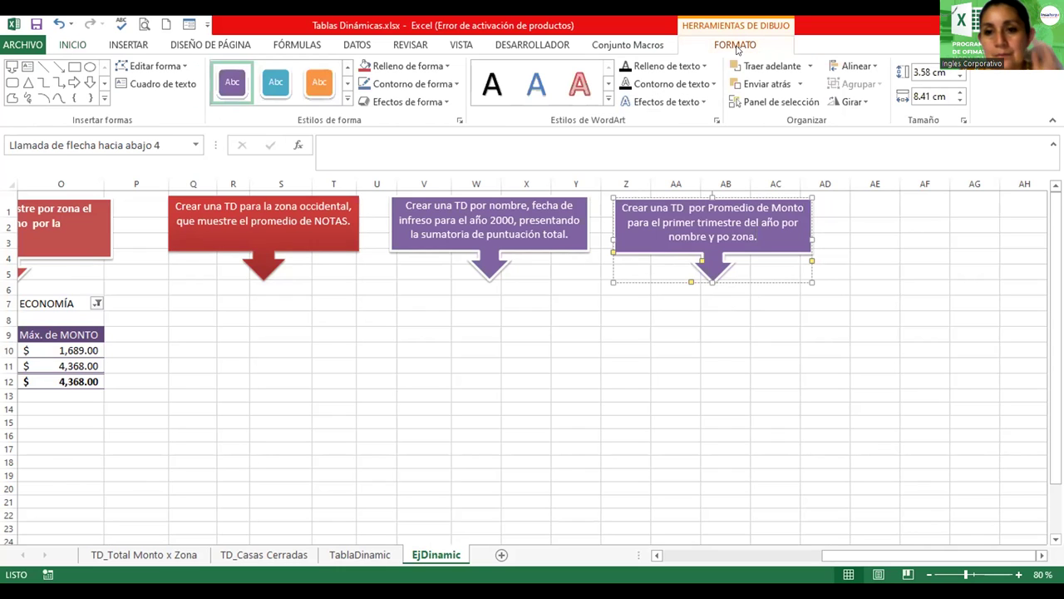
click(283, 86)
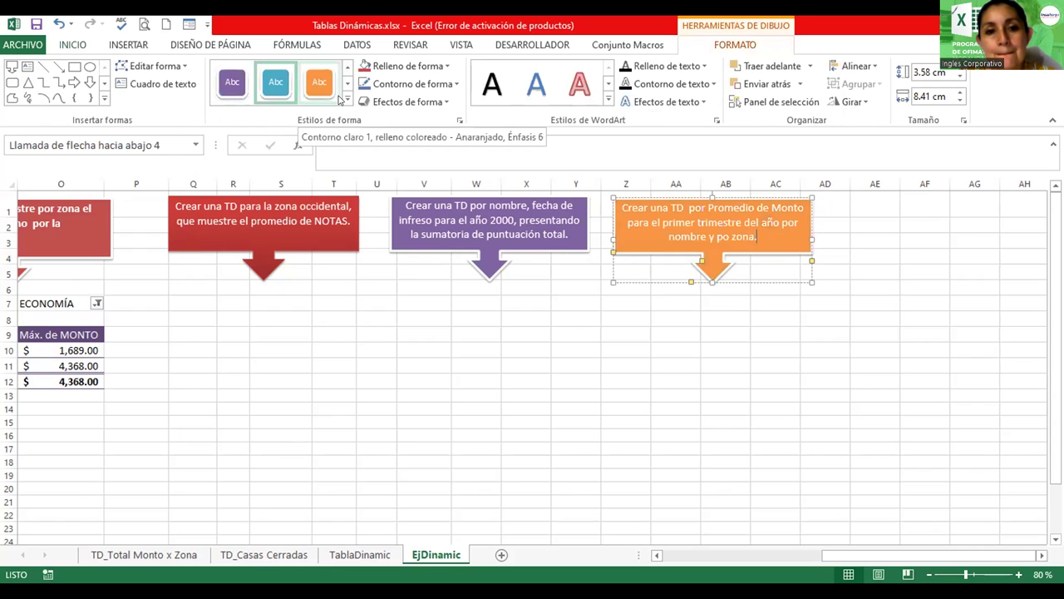
click(347, 99)
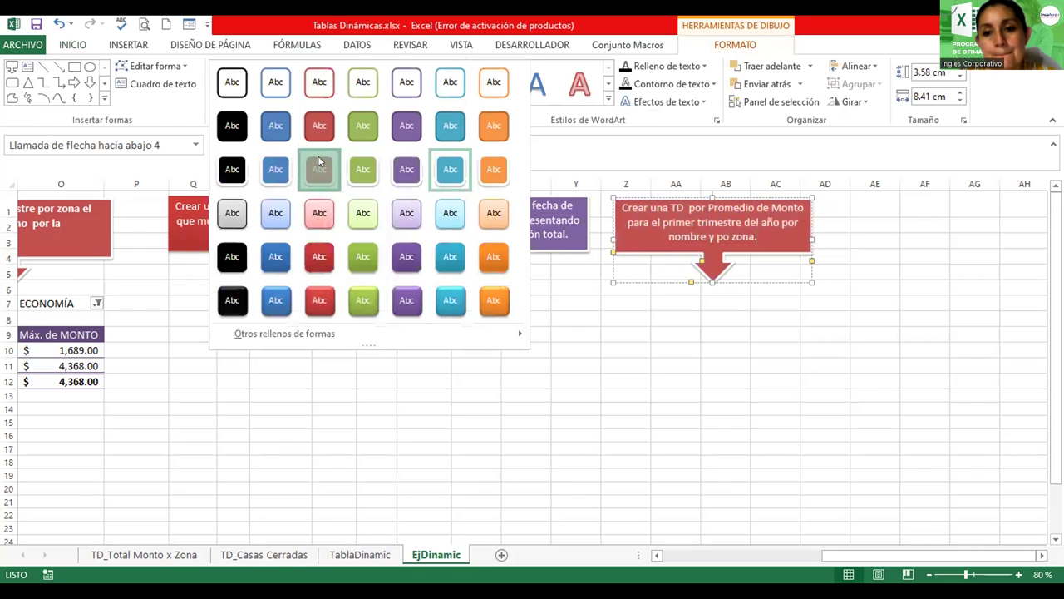
click(321, 167)
click(555, 238)
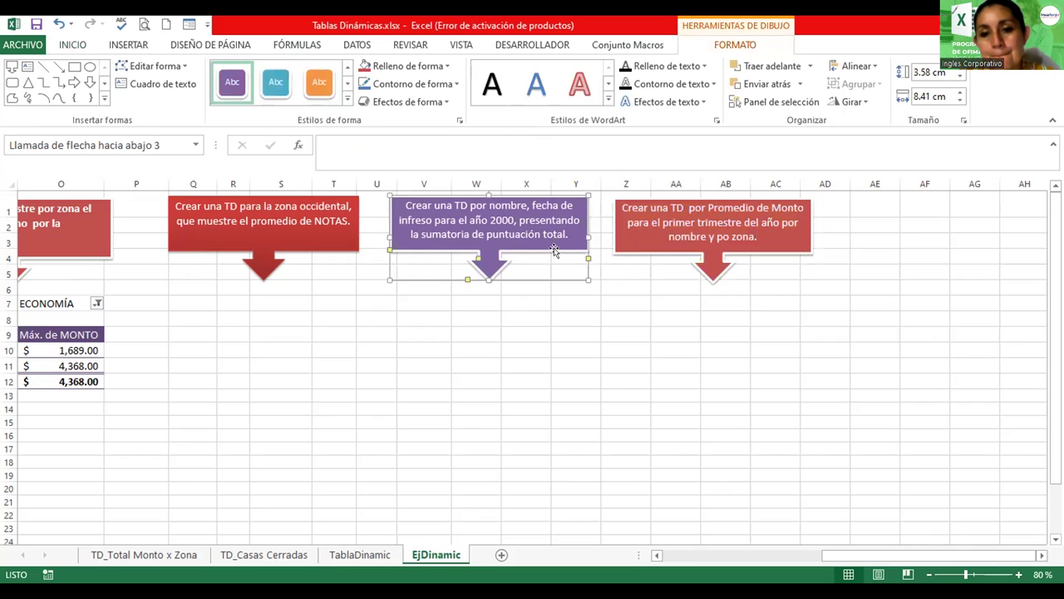
mouse_move(555, 257)
mouse_down()
mouse_move(1002, 275)
mouse_move(988, 260)
mouse_up()
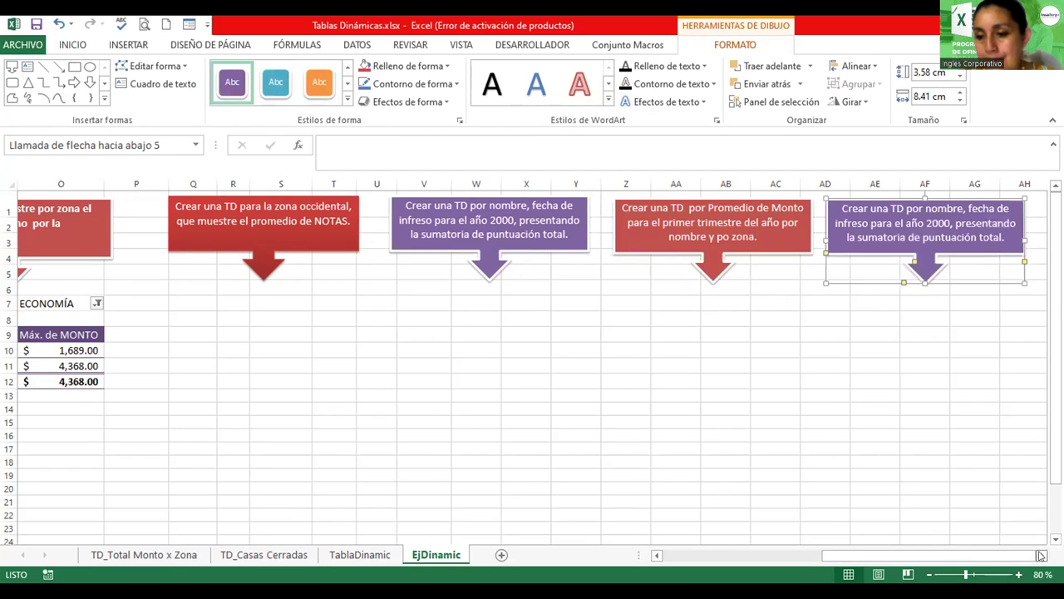
- Drop the purple callout copy just beneath the Máx. de MONTO pivot's Total general row
click(1042, 555)
click(1019, 574)
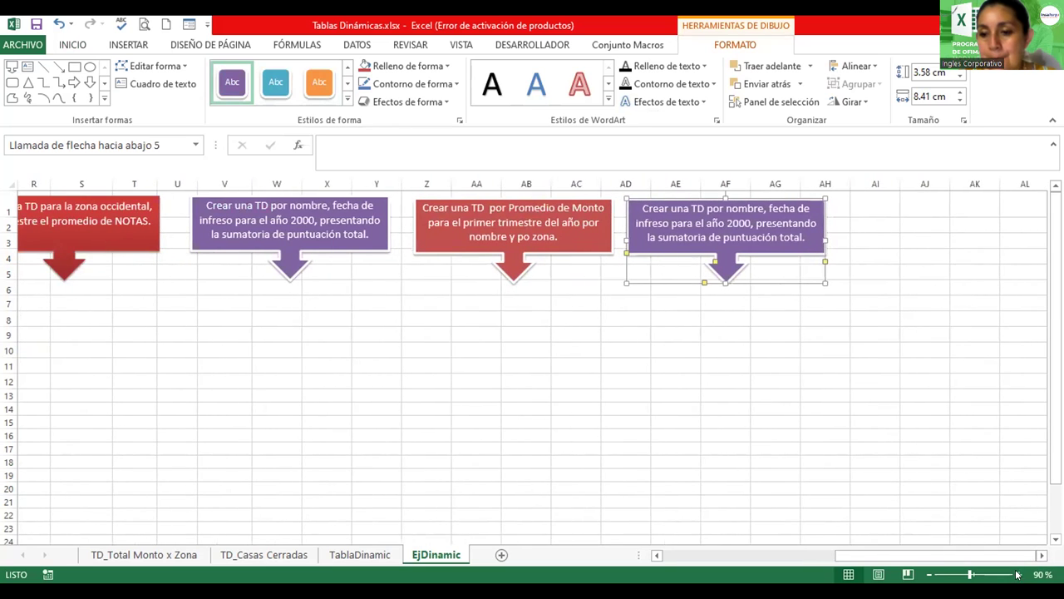
click(1018, 574)
click(1018, 574)
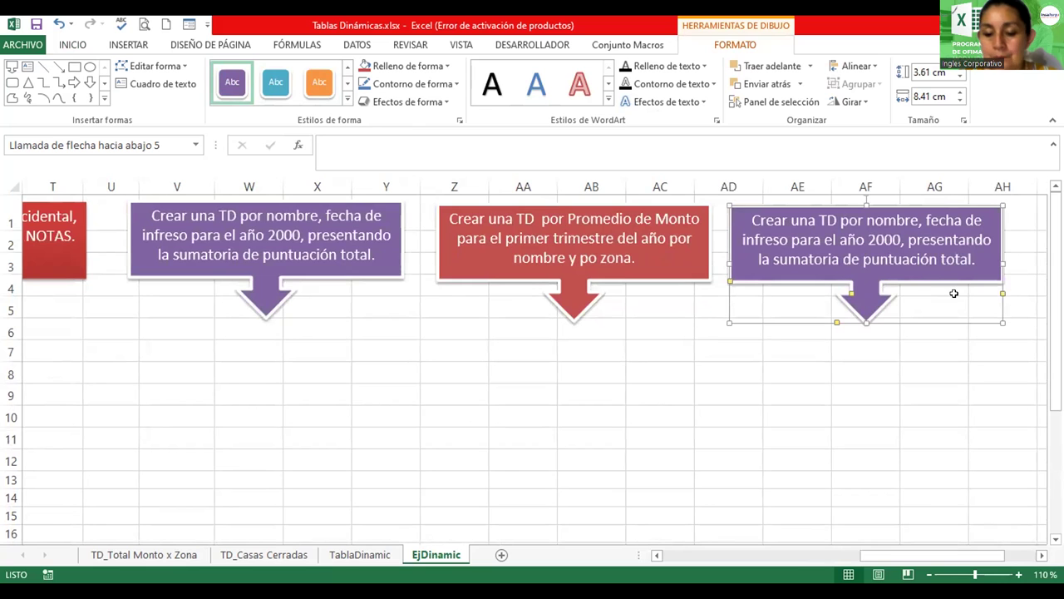
click(929, 575)
click(928, 574)
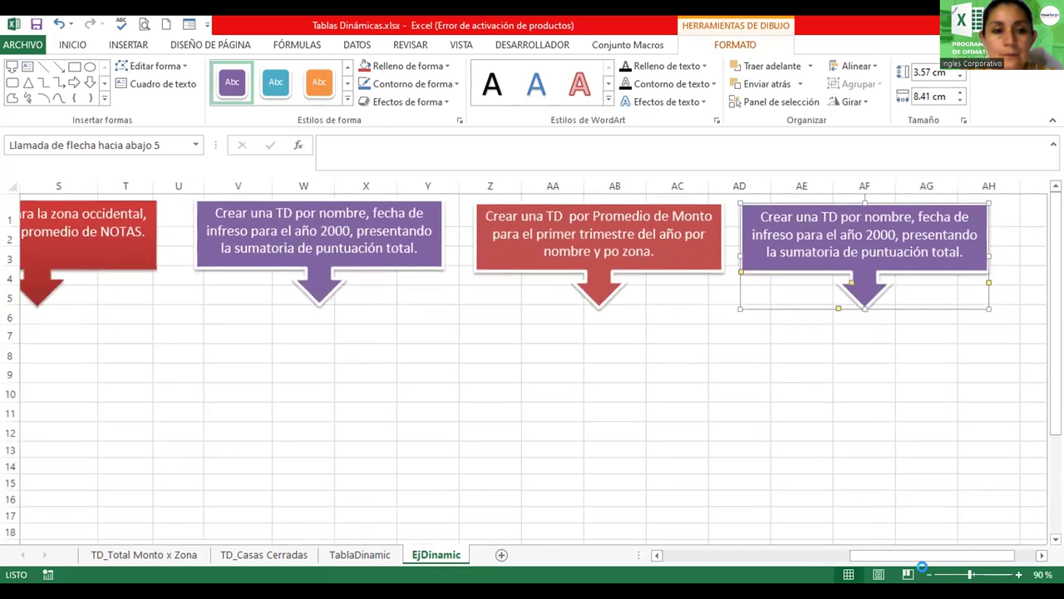
click(928, 575)
click(928, 574)
click(928, 574)
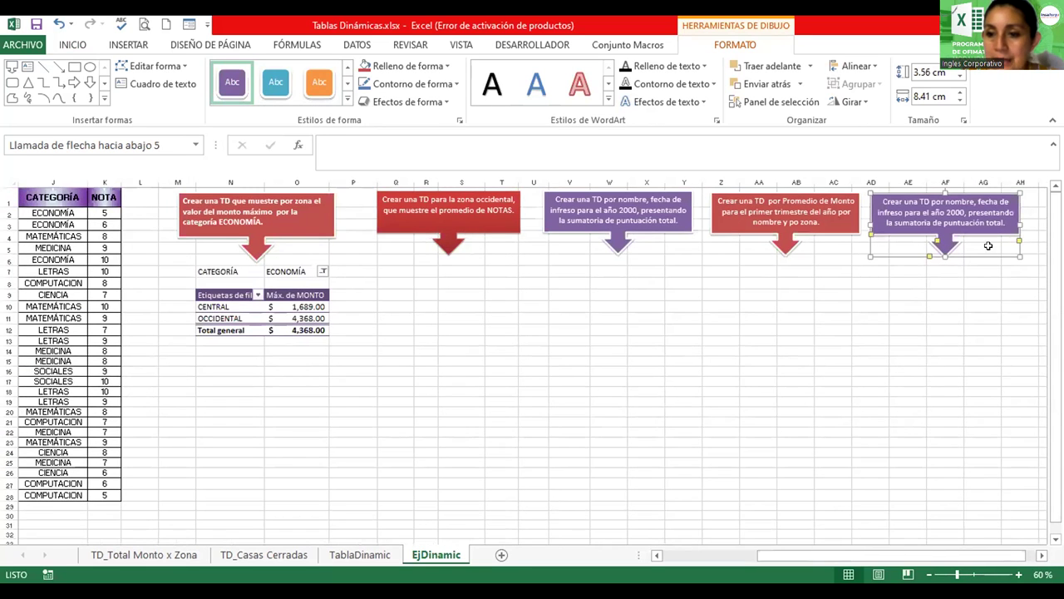
drag(982, 253, 343, 434)
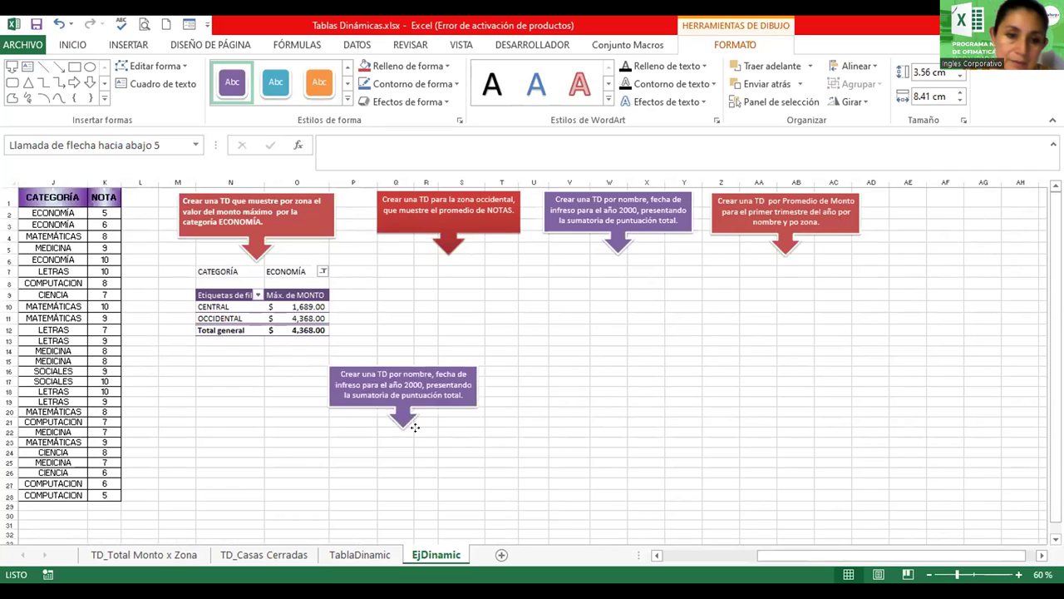
drag(343, 434, 297, 411)
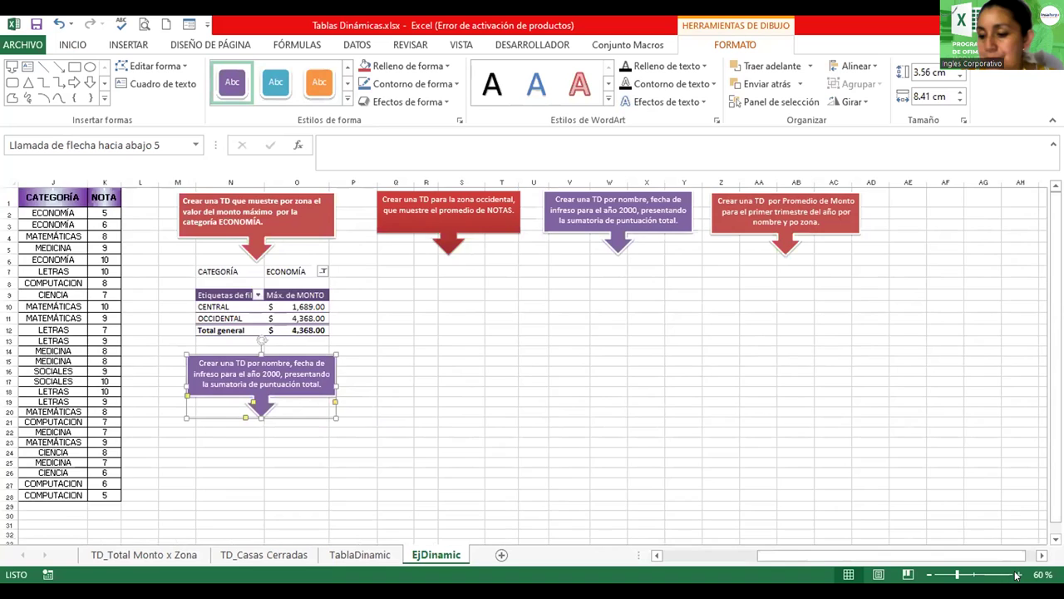
click(1015, 574)
click(1015, 574)
click(1015, 575)
click(1015, 575)
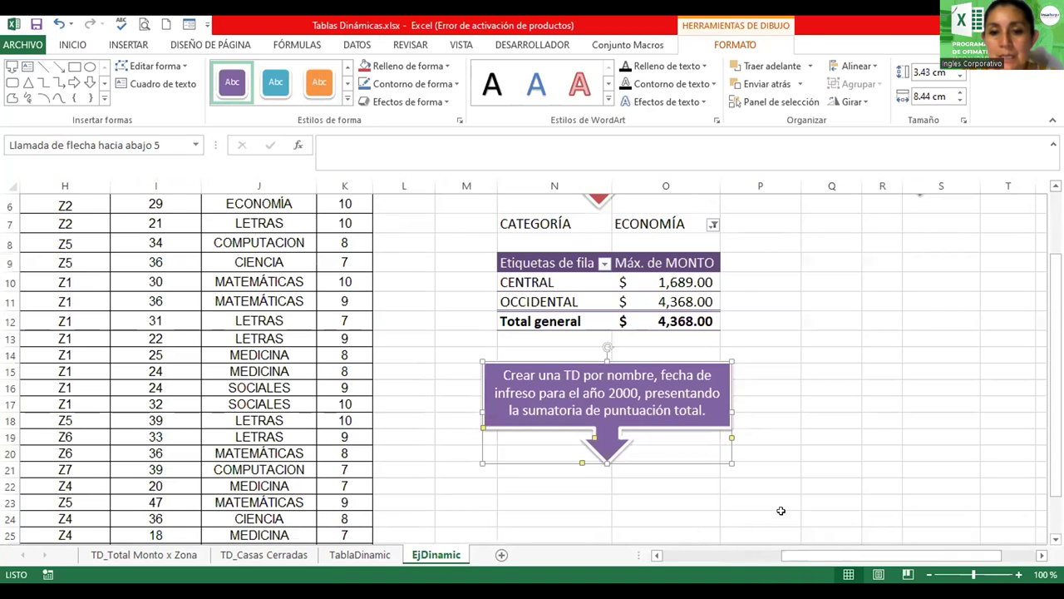
- Make it read 'Crear una TD por Categoría del 2do trimestre del año y muestre el nombre de las personas.'
drag(704, 409, 595, 365)
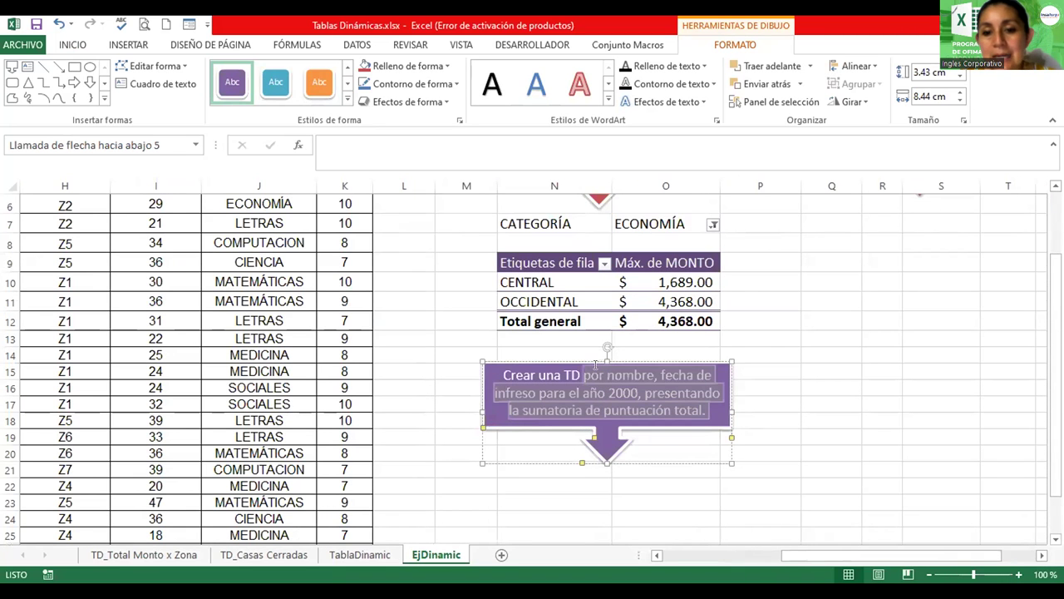
key(BackSpace)
text(por C)
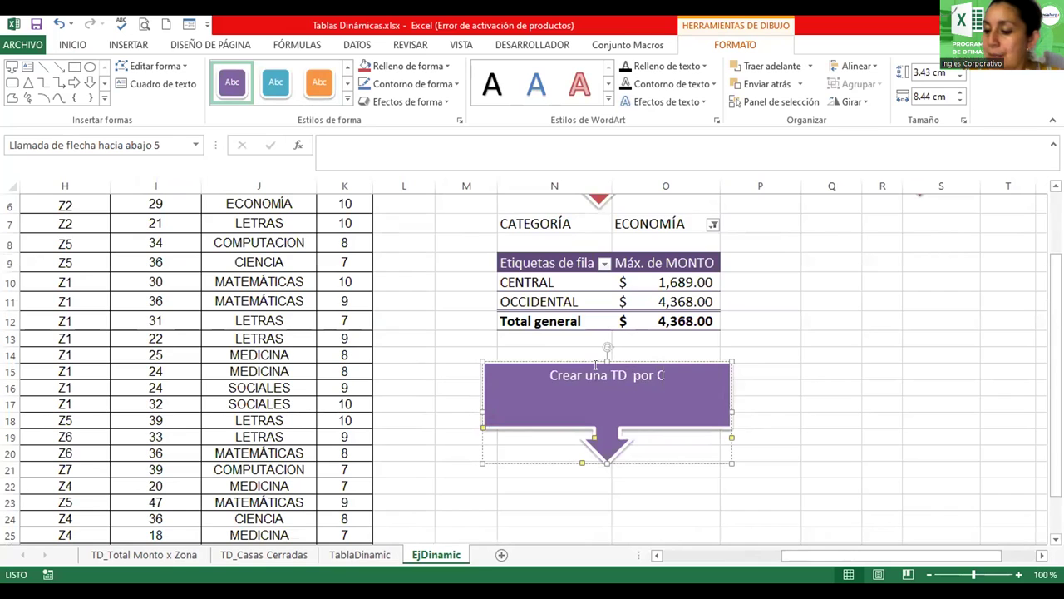
text(A)
key(BackSpace)
text(ATE)
key(BackSpace)
key(BackSpace)
key(BackSpace)
text(ategoría)
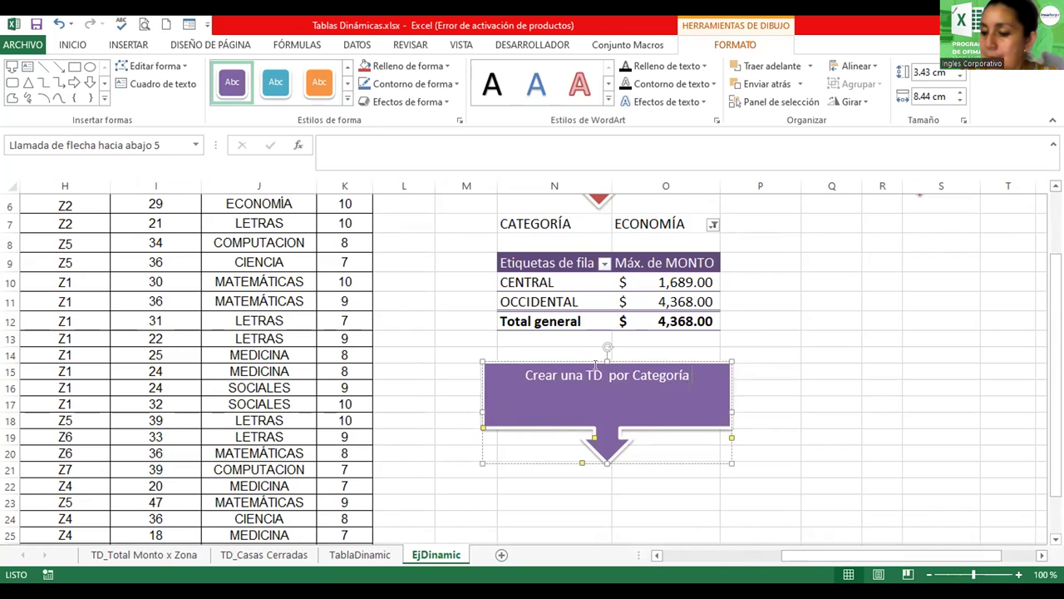
text( del)
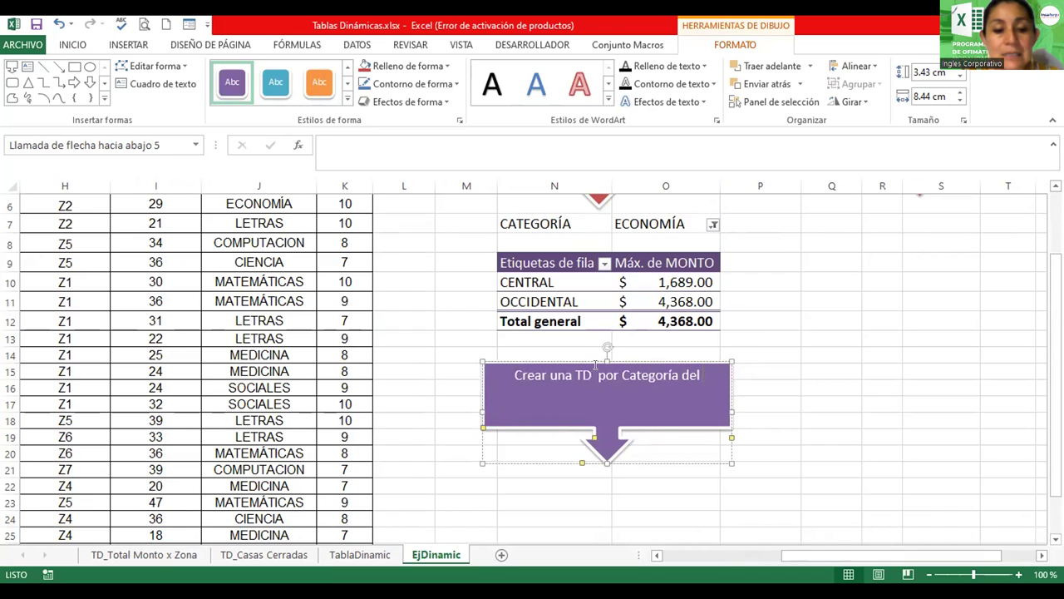
text( 2do trimestre del año y)
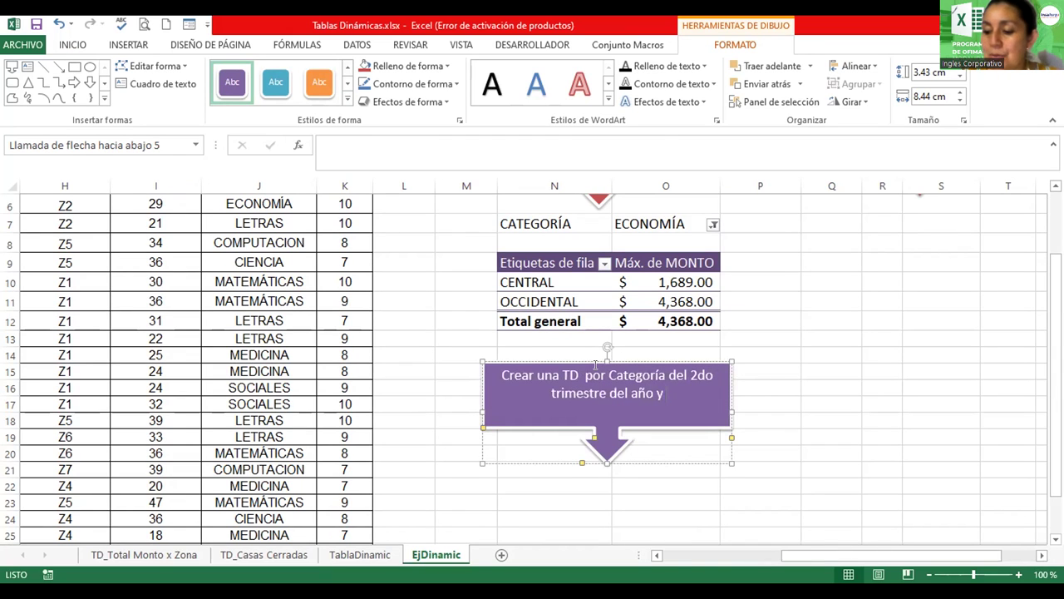
text( muestre el nombre de las personas.)
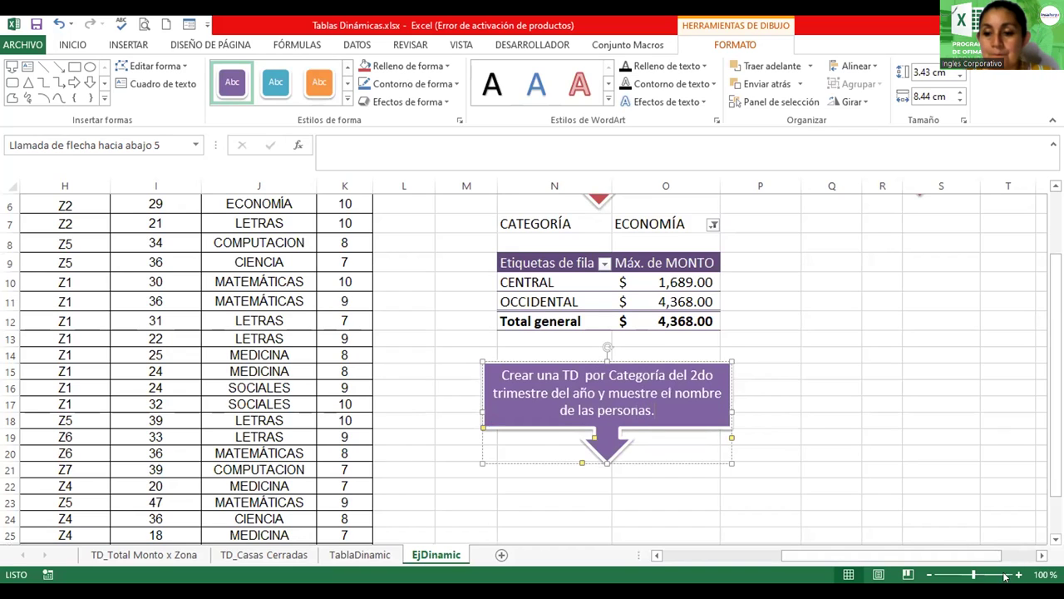
right_click(1041, 559)
click(1040, 555)
click(1040, 556)
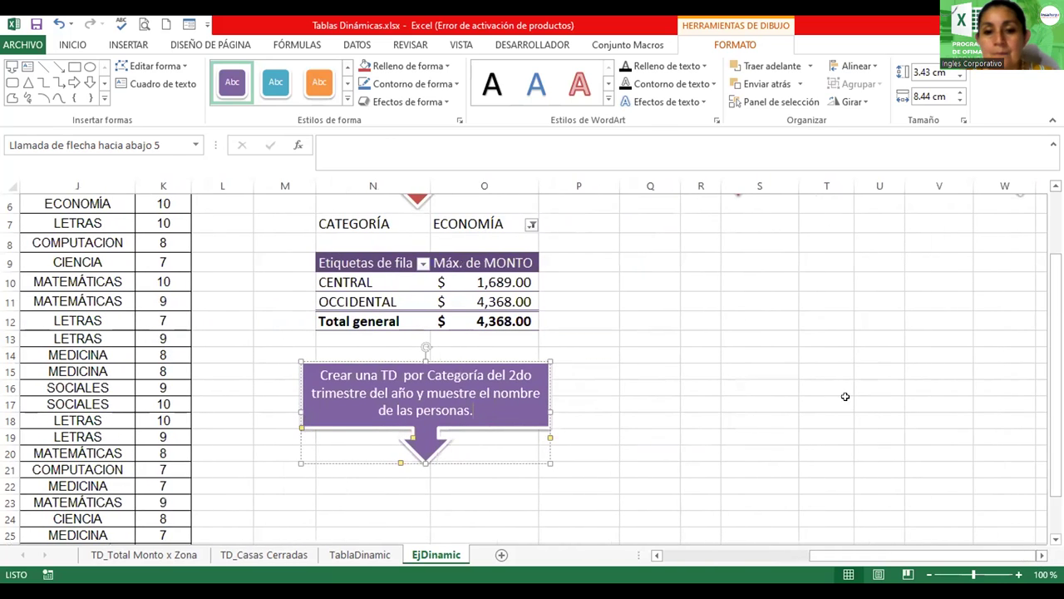
- Copy the callout to the right and reword it to ask for average ages by location per San Salvador department person
drag(532, 425, 858, 425)
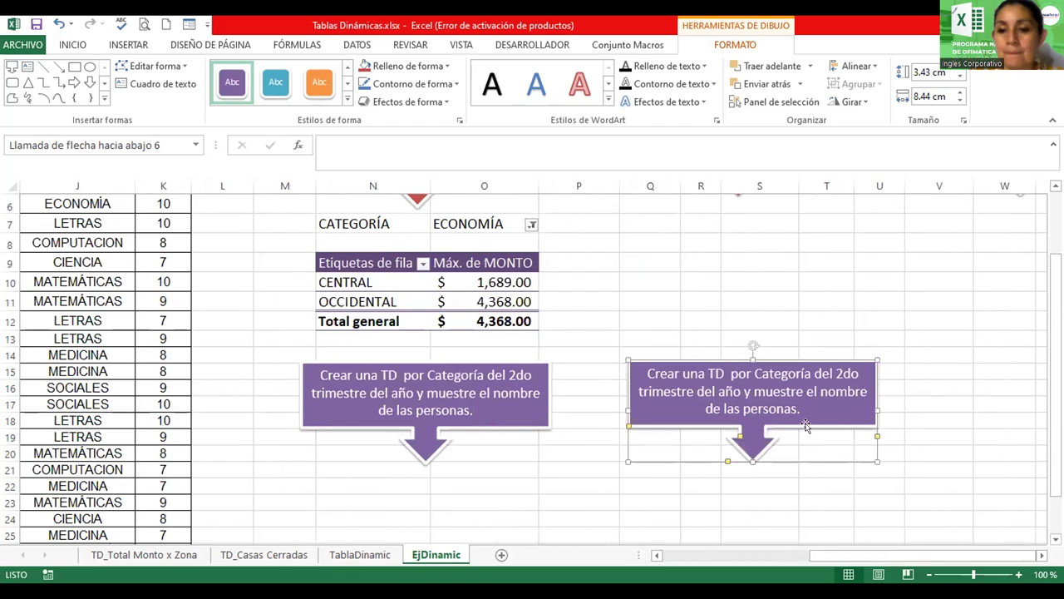
drag(802, 407, 731, 375)
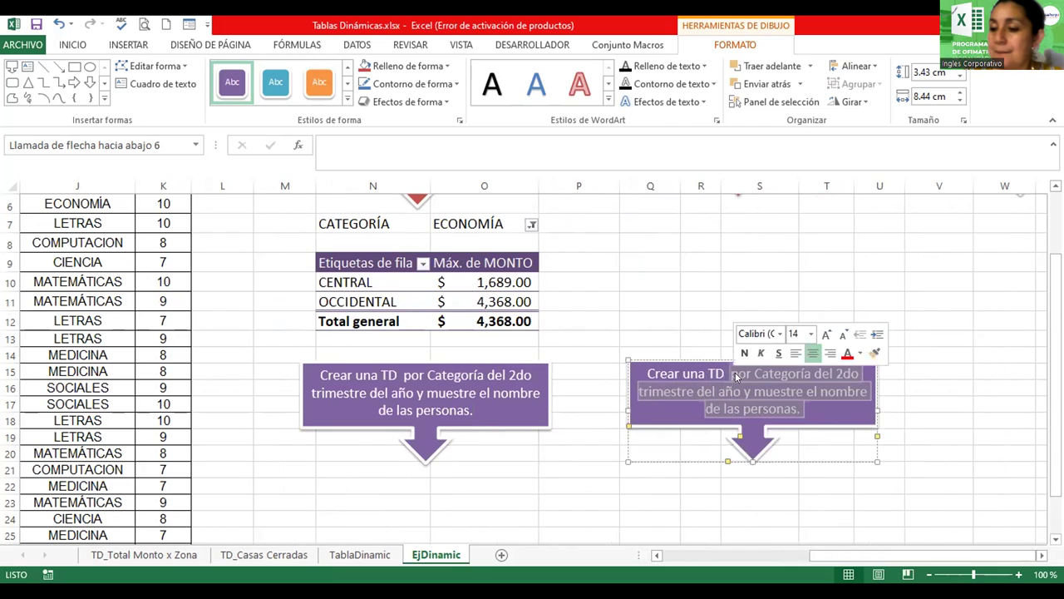
text(que muestre el promedi)
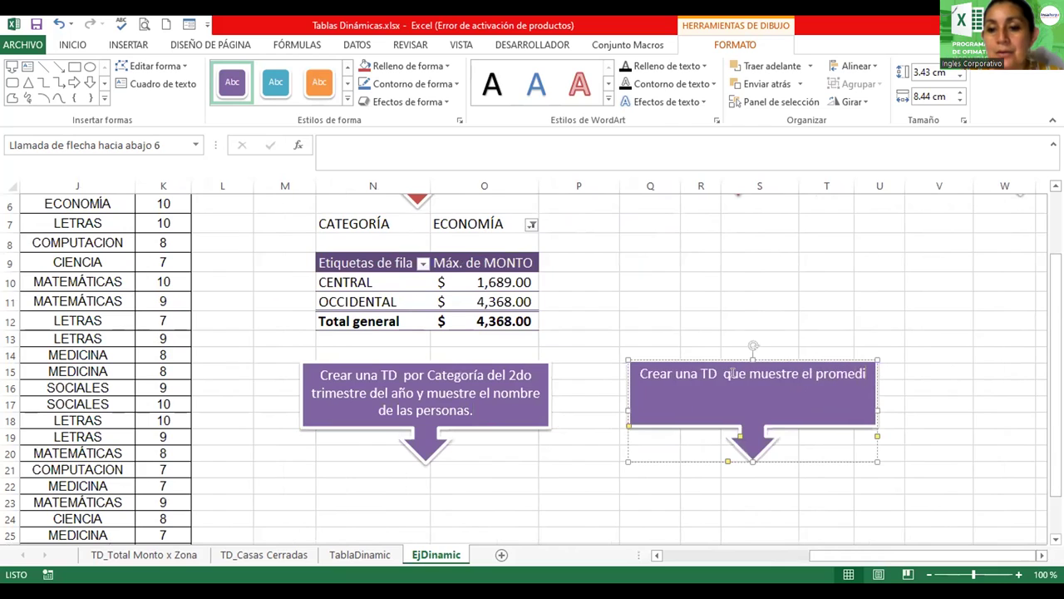
text(o de edades)
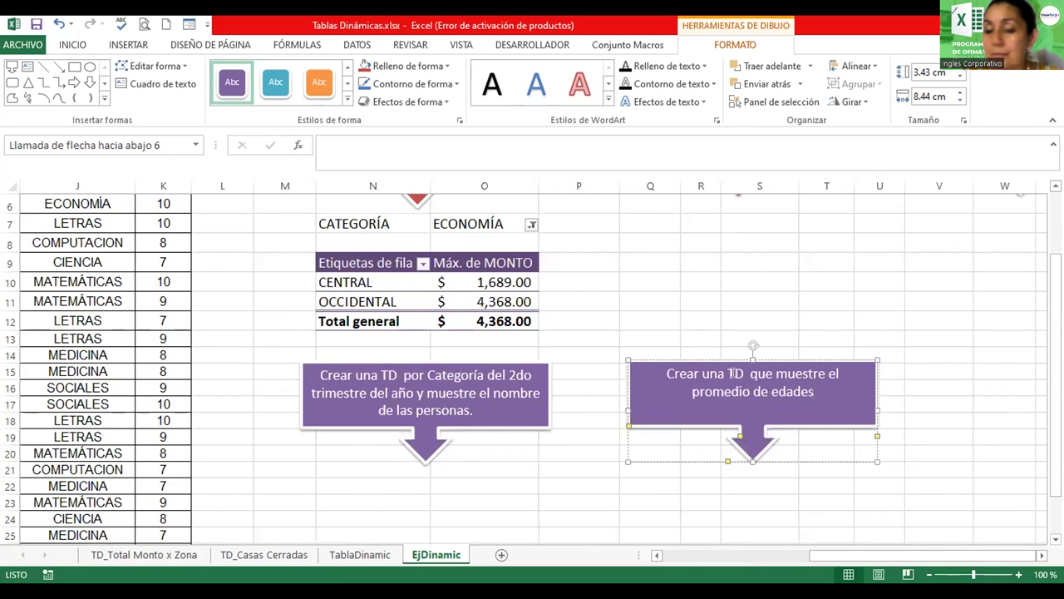
text( por ubicación)
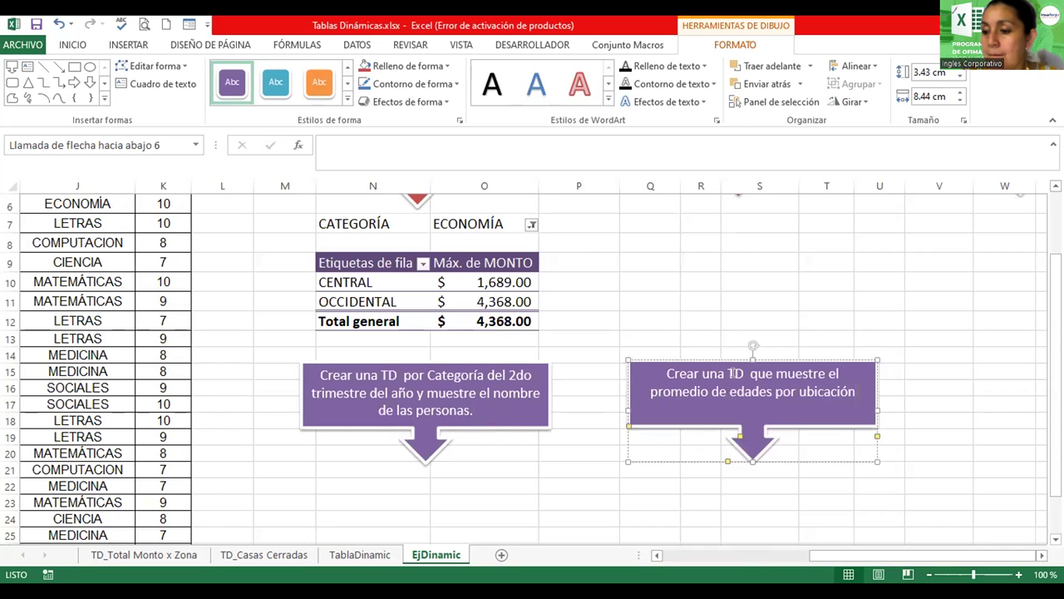
text( por cada persona)
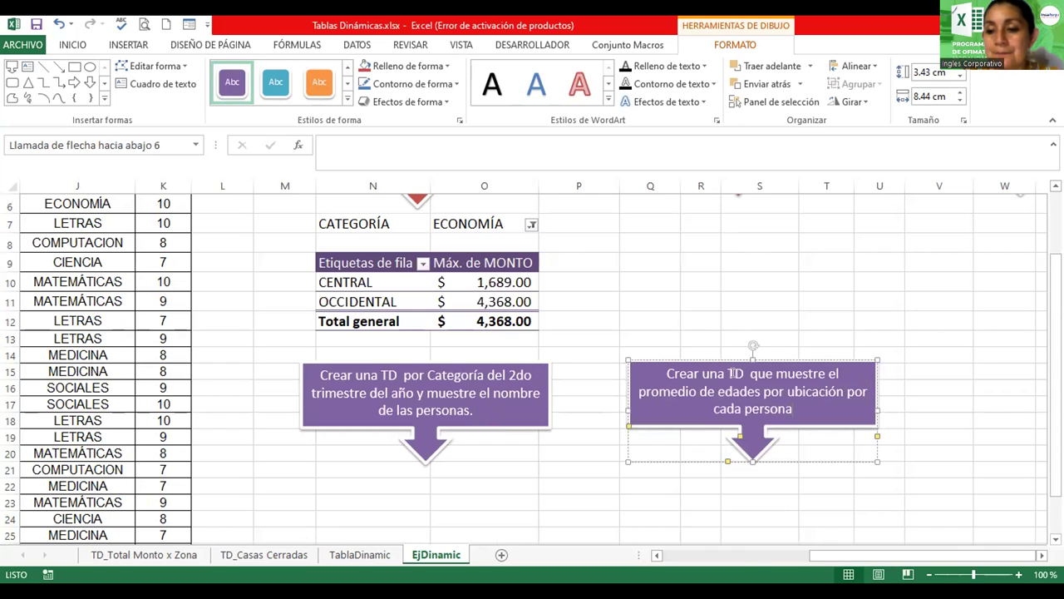
text( del departamento de San Salvador)
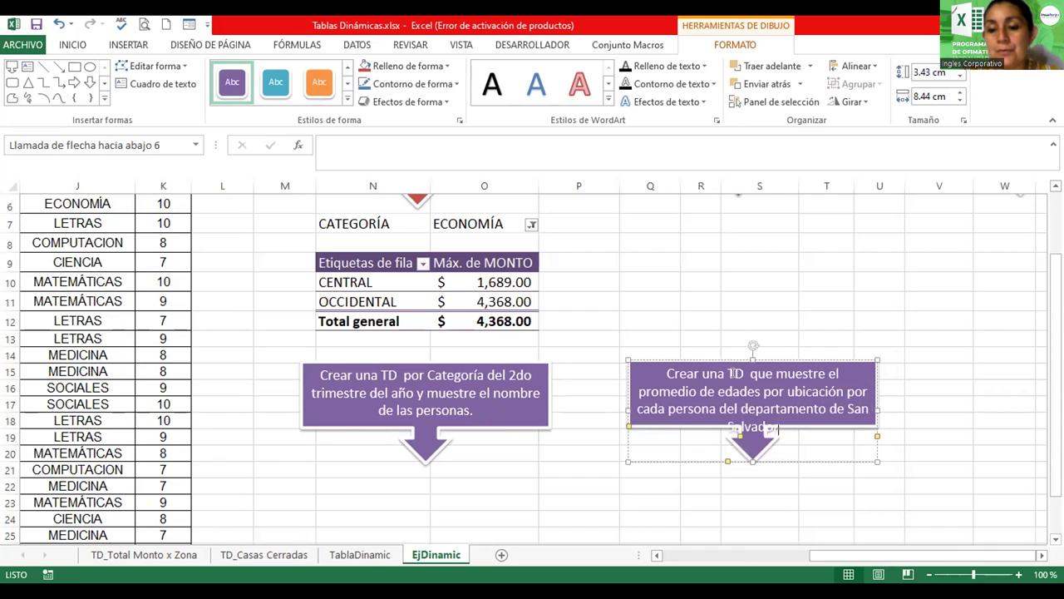
text(.)
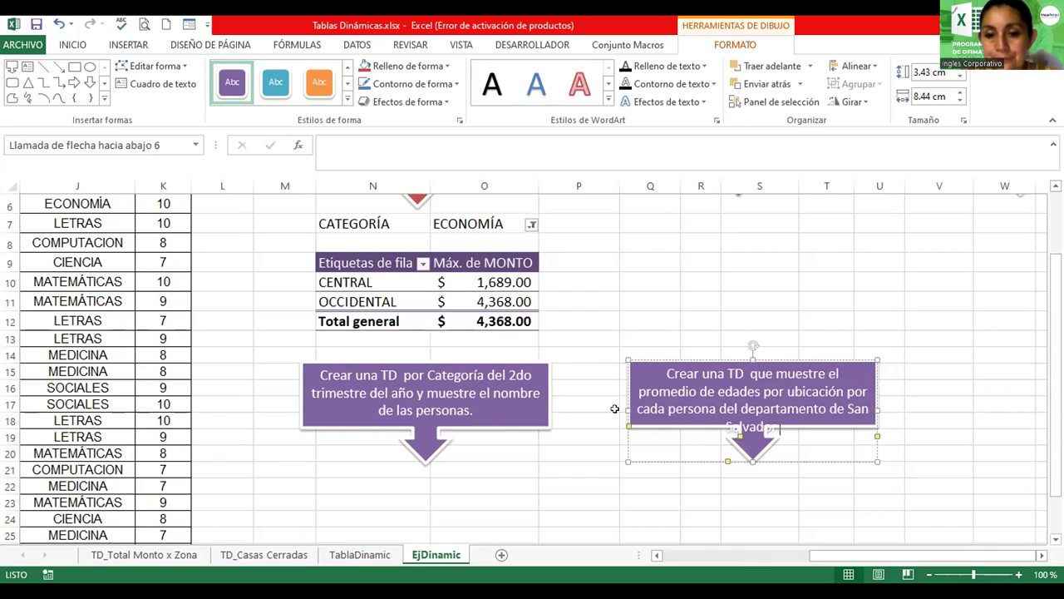
- Widen the reworded callout so its text fits, then copy it into the empty columns further right
drag(619, 408, 605, 406)
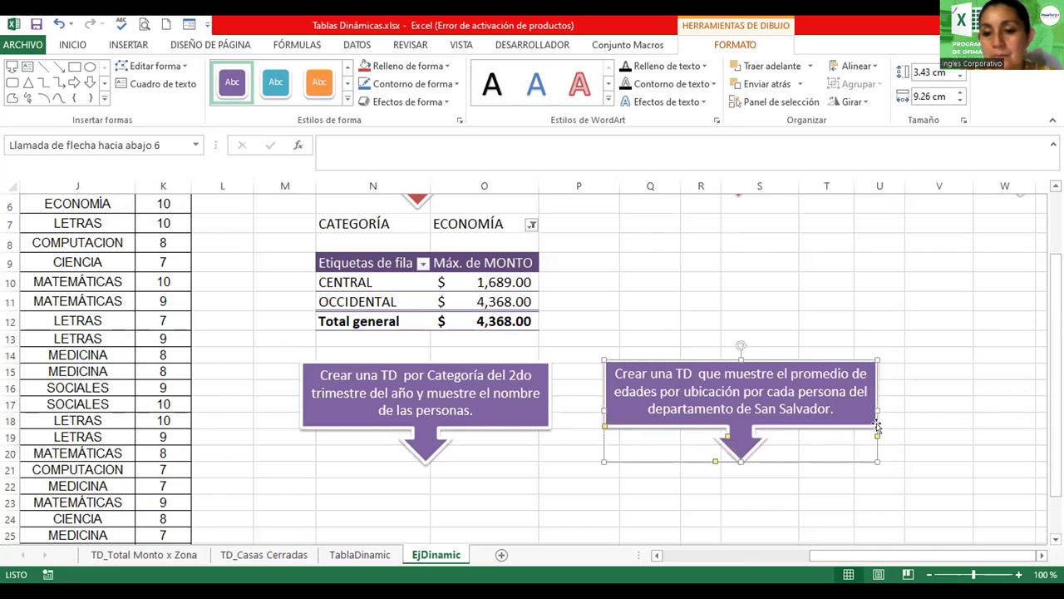
click(1041, 557)
click(1041, 556)
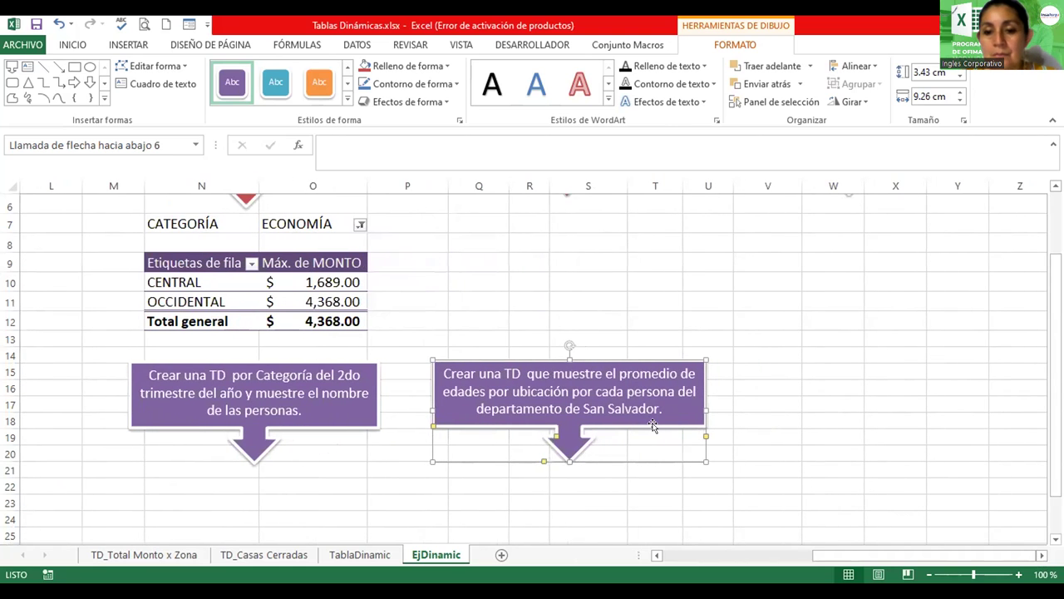
mouse_move(653, 426)
ctrl+mouse_down()
mouse_move(961, 429)
mouse_move(848, 397)
mouse_move(835, 374)
ctrl+mouse_up()
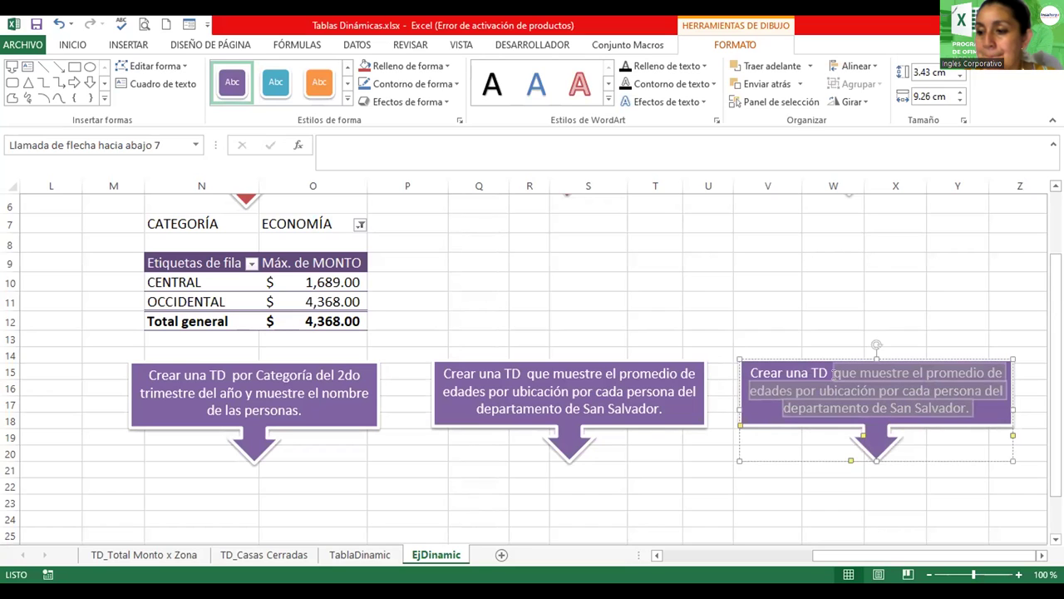
- Reword the third callout to 'por mes del año 2007, que muestre el monto máximo.' and narrow it
drag(834, 373, 838, 382)
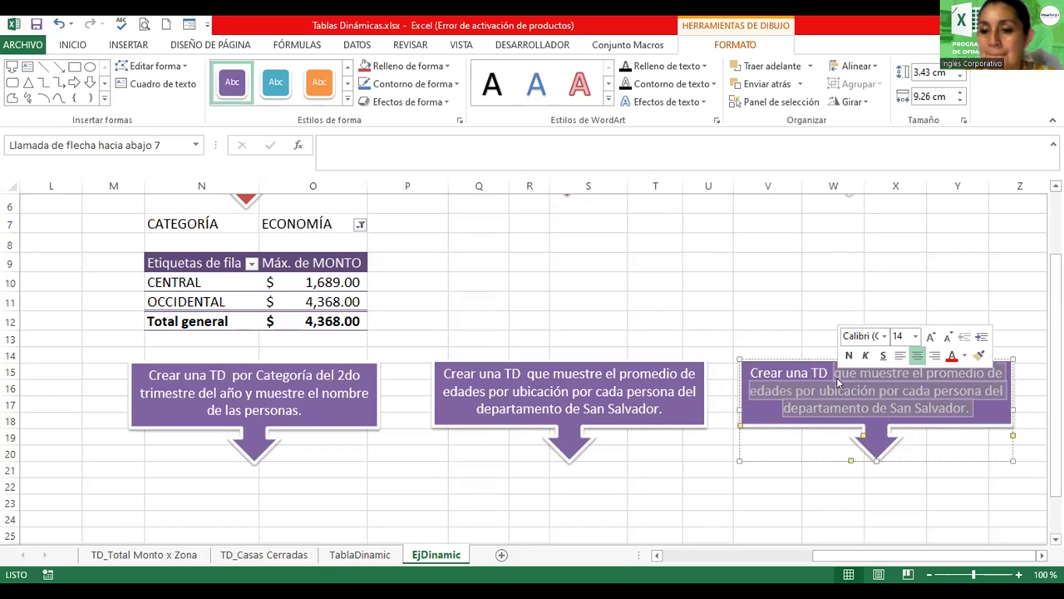
text(por mes del año 2007,)
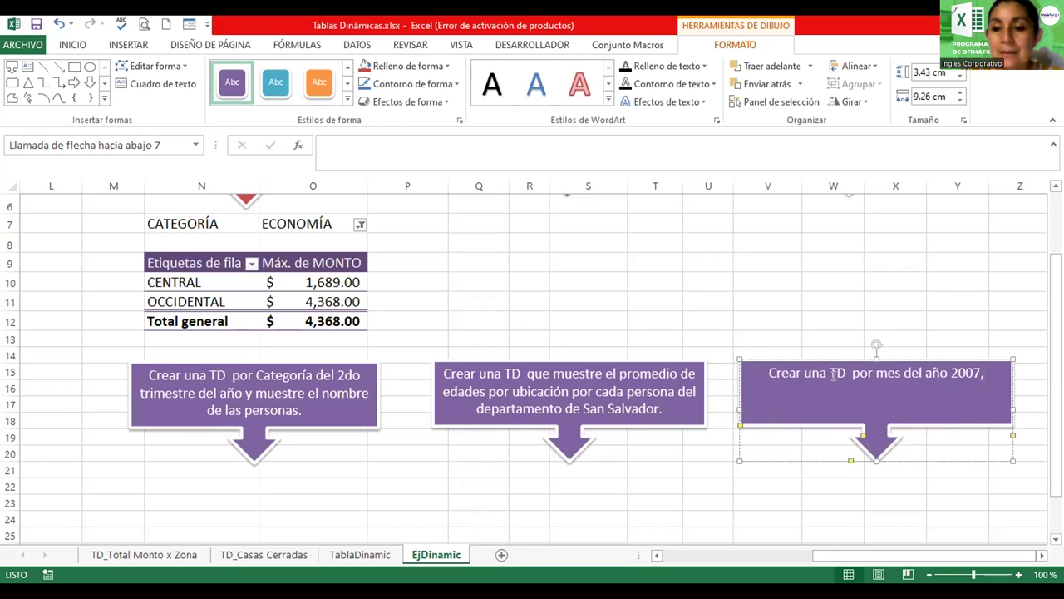
text( qu em)
key(BackSpace)
key(BackSpace)
key(BackSpace)
text(e muestre le monto)
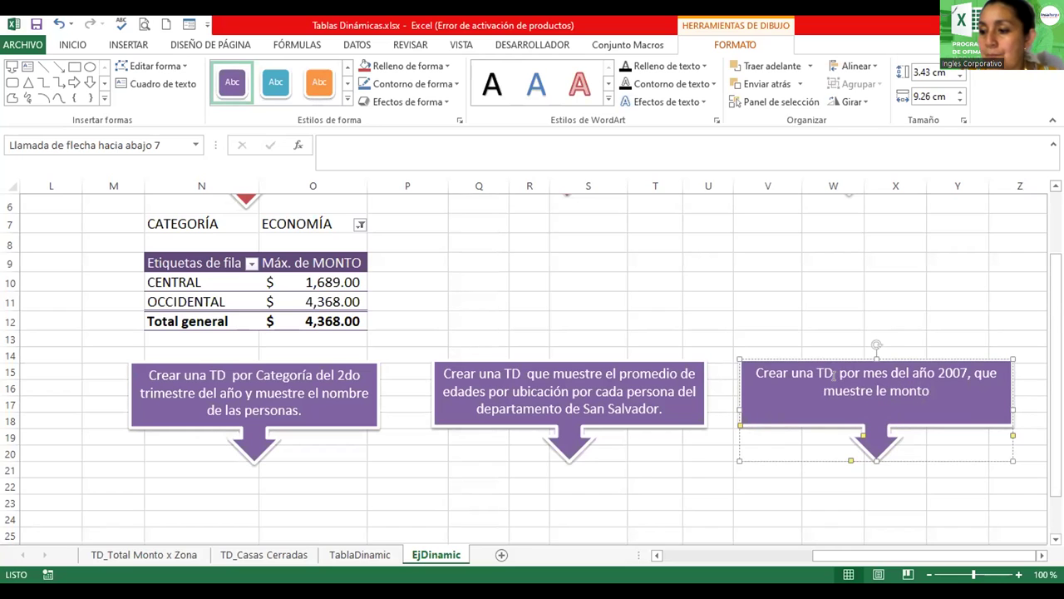
key(BackSpace)
key(BackSpace)
key(BackSpace)
key(BackSpace)
key(BackSpace)
key(BackSpace)
key(BackSpace)
key(BackSpace)
text(el monto máximo.)
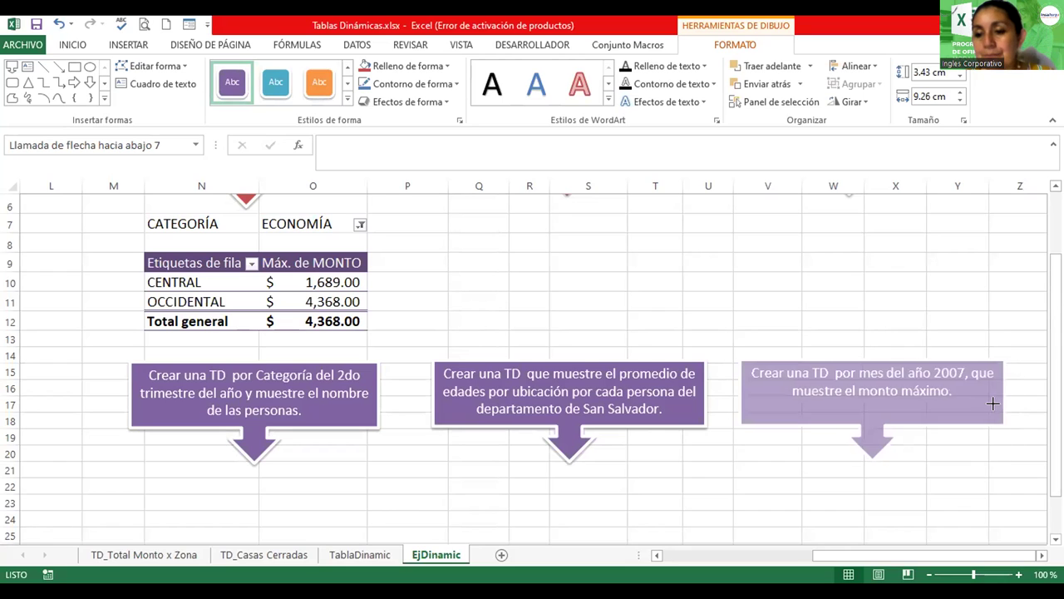
drag(1006, 405, 976, 407)
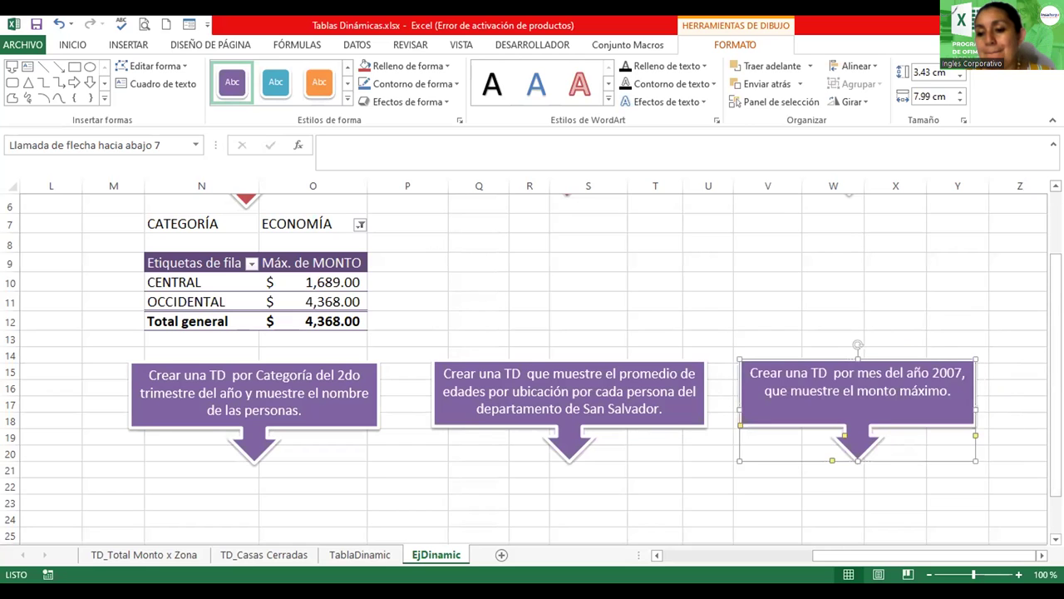
scroll(532, 366, down, 1)
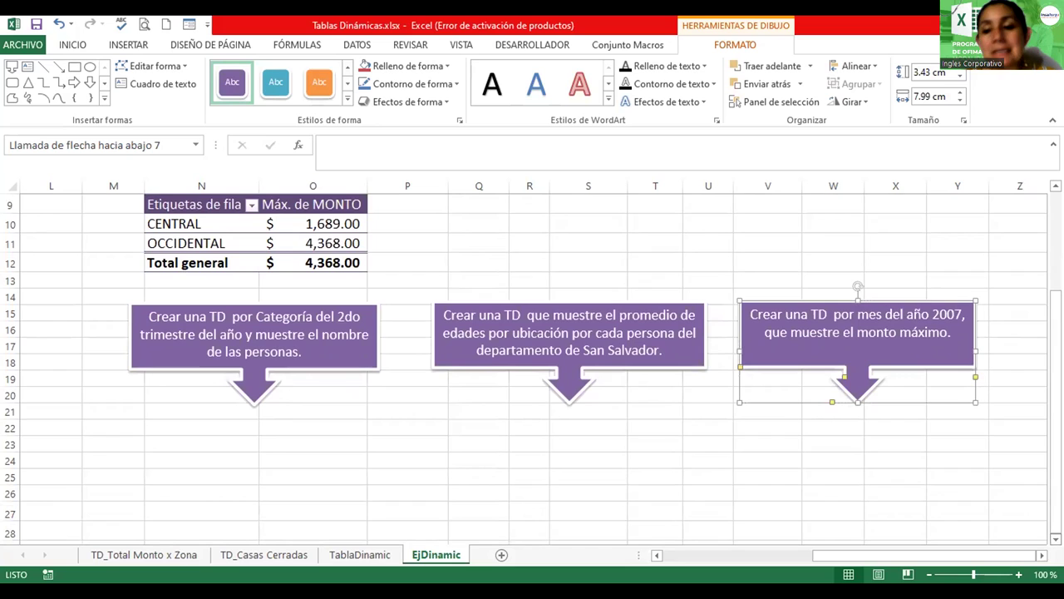
scroll(533, 366, down, 1)
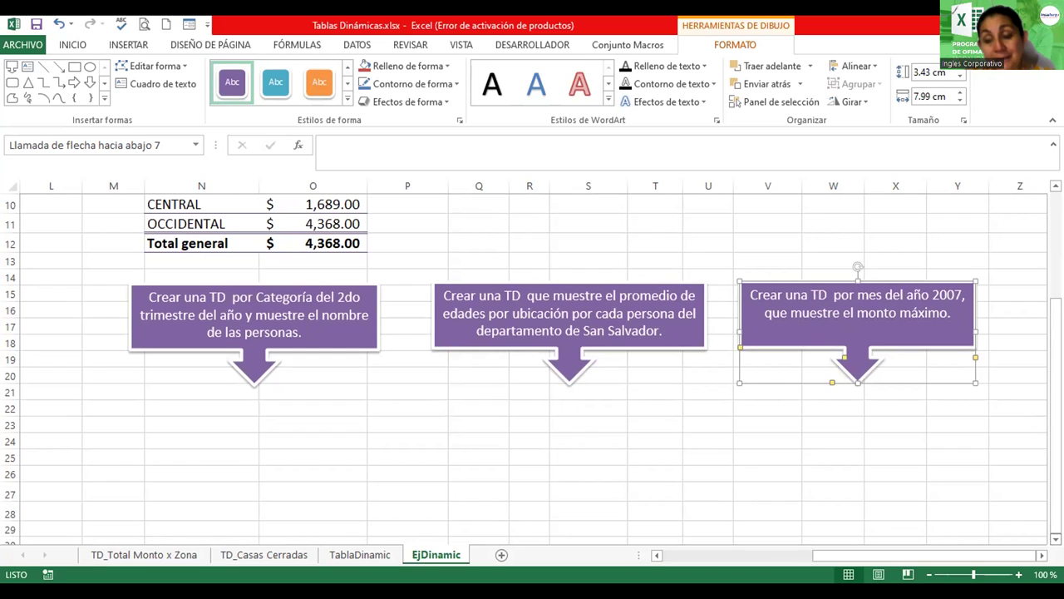
drag(1056, 386, 1030, 278)
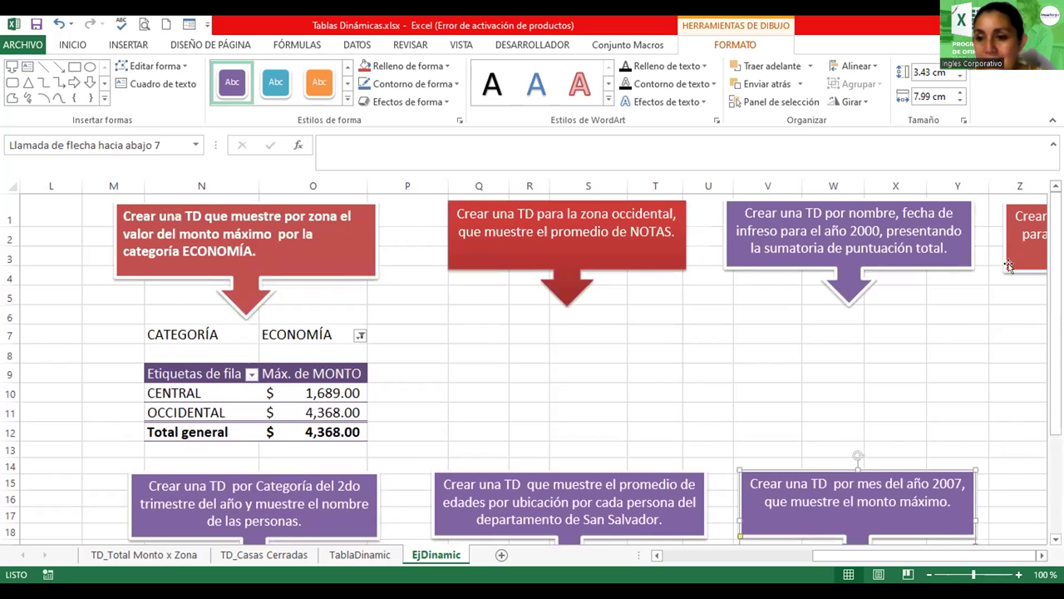
- Move the red first-quarter 'Promedio de Monto' callout into the middle of the sheet
drag(1030, 278, 485, 425)
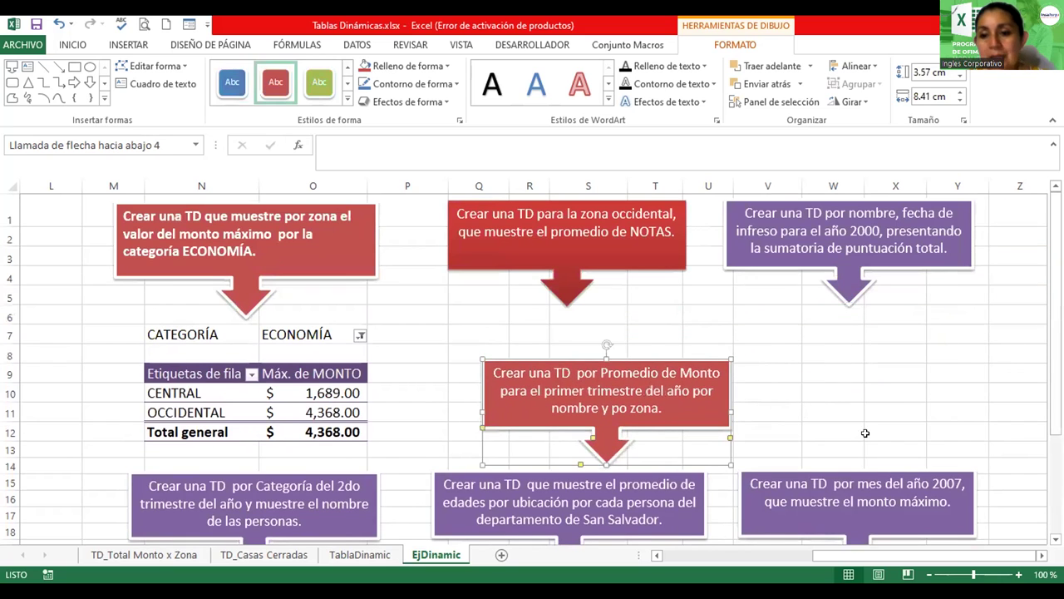
scroll(532, 366, down, 2)
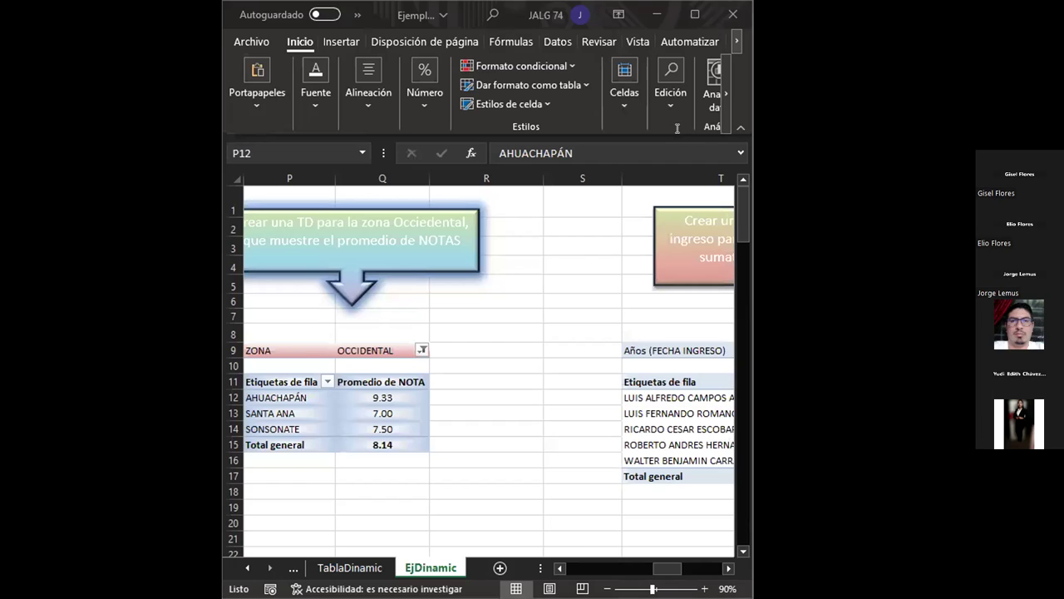
- Scroll to the year-2000 pivot, confirm its Años filter is 2000, and show its field list
click(536, 253)
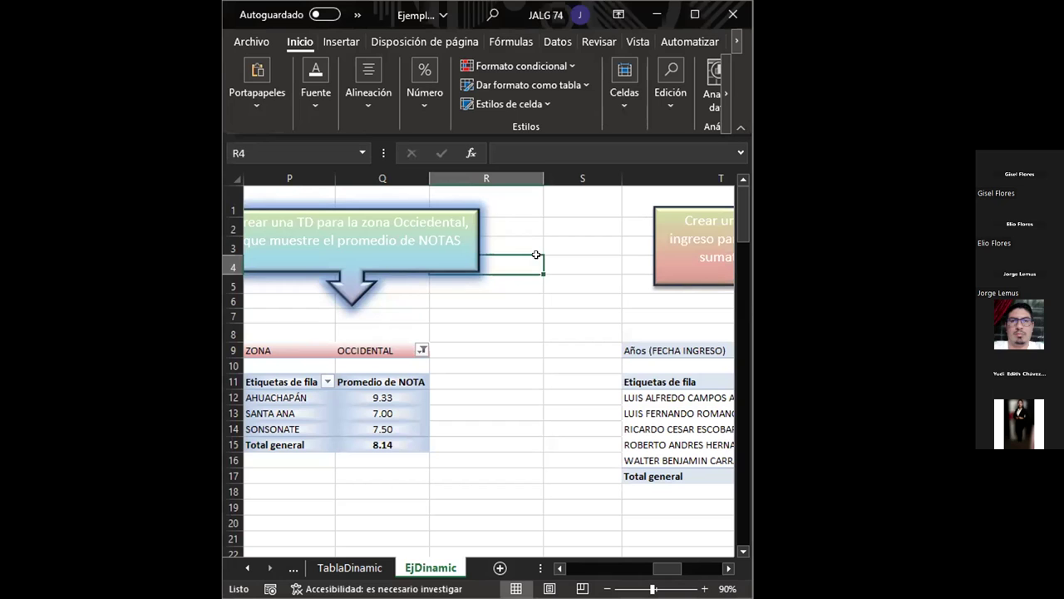
click(678, 379)
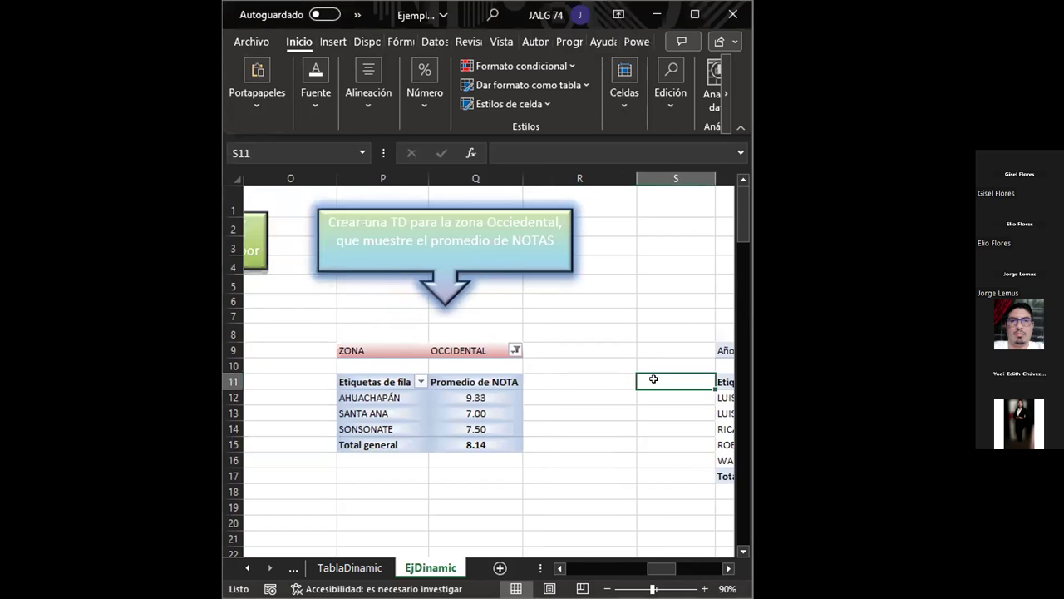
scroll(654, 379, right, 3)
click(654, 379)
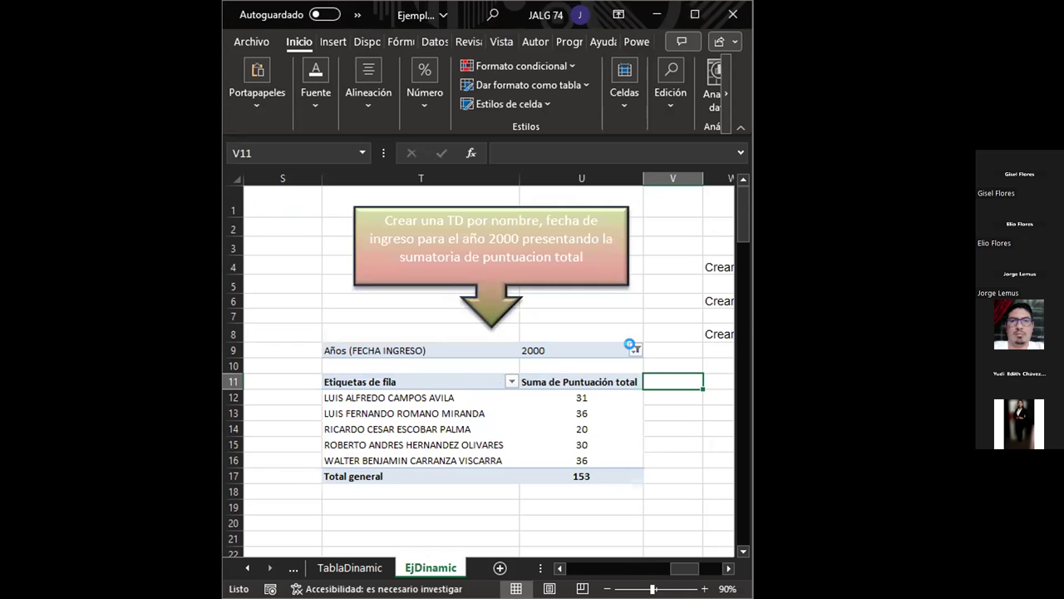
click(629, 343)
click(457, 342)
click(456, 341)
right_click(456, 342)
click(541, 563)
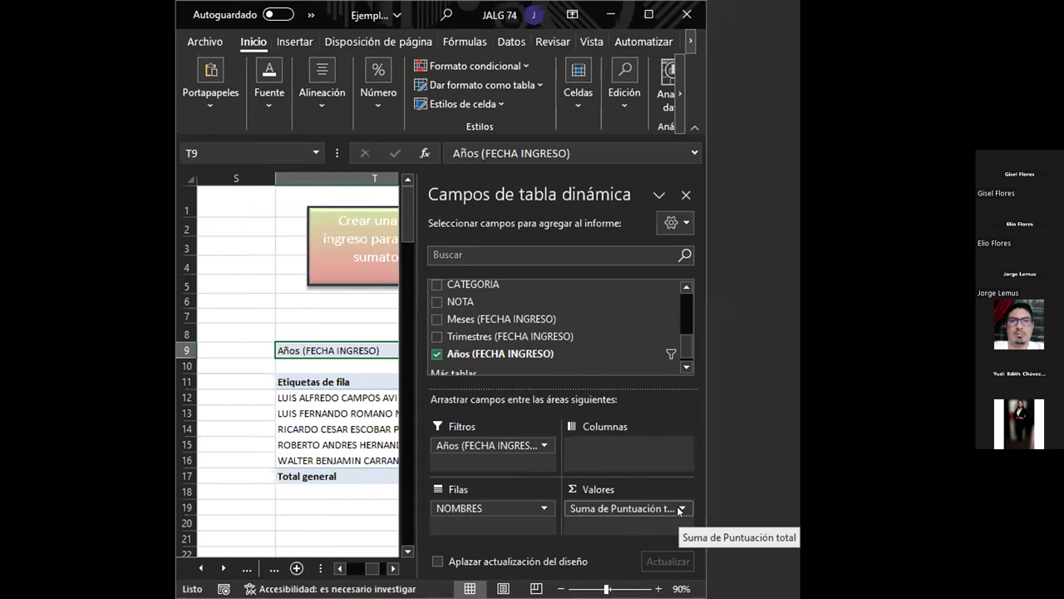
- Browse the field list, then move the selection out of the year-2000 pivot so the pane hides
click(731, 368)
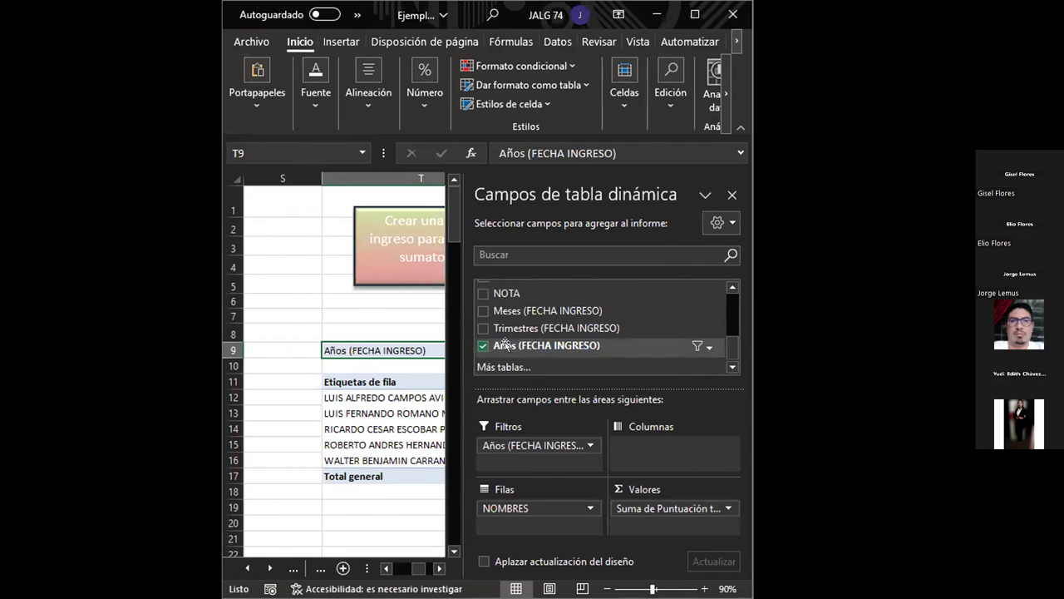
scroll(572, 339, up, 5)
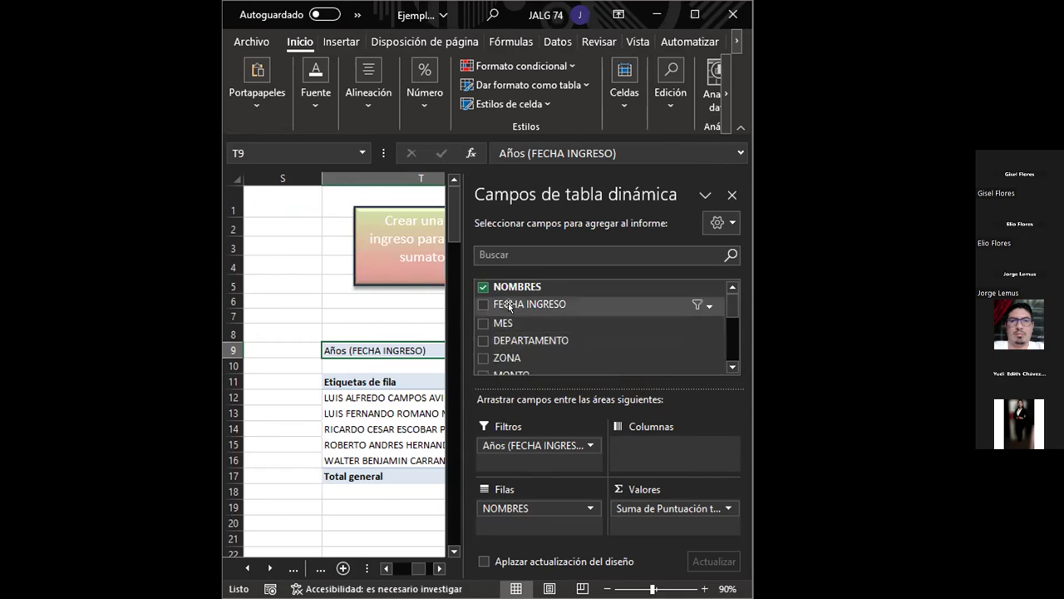
scroll(587, 324, down, 5)
scroll(586, 323, up, 1)
scroll(582, 319, up, 2)
scroll(582, 319, down, 3)
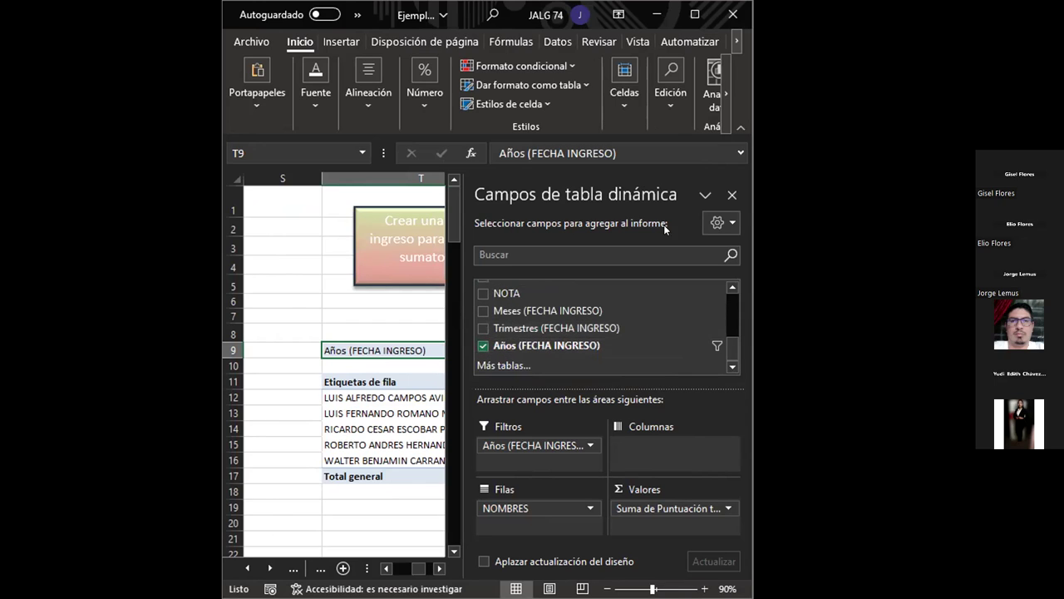
click(379, 397)
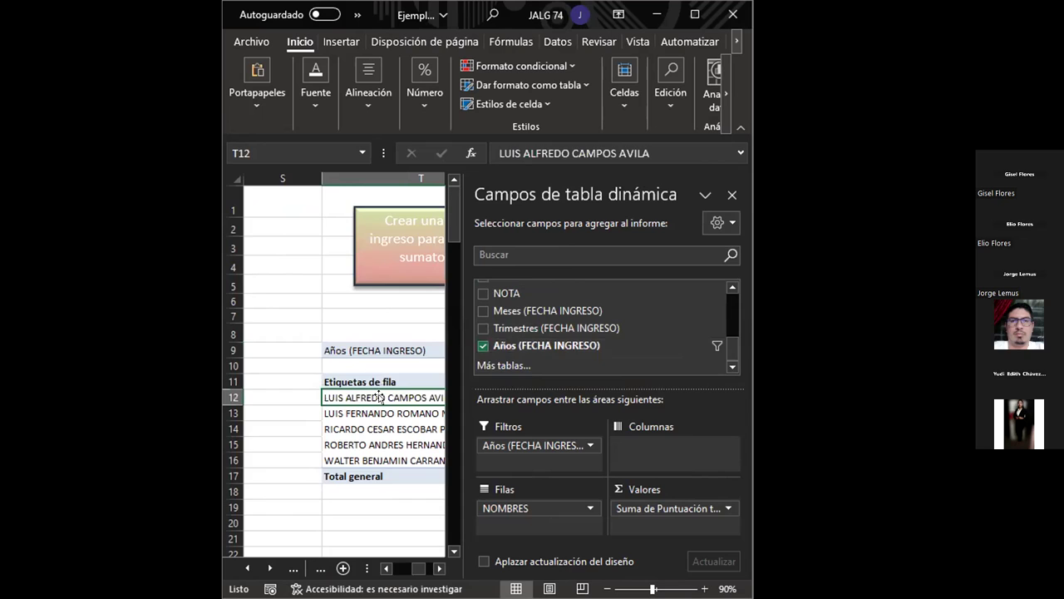
key(Right)
key(Right)
key(Left)
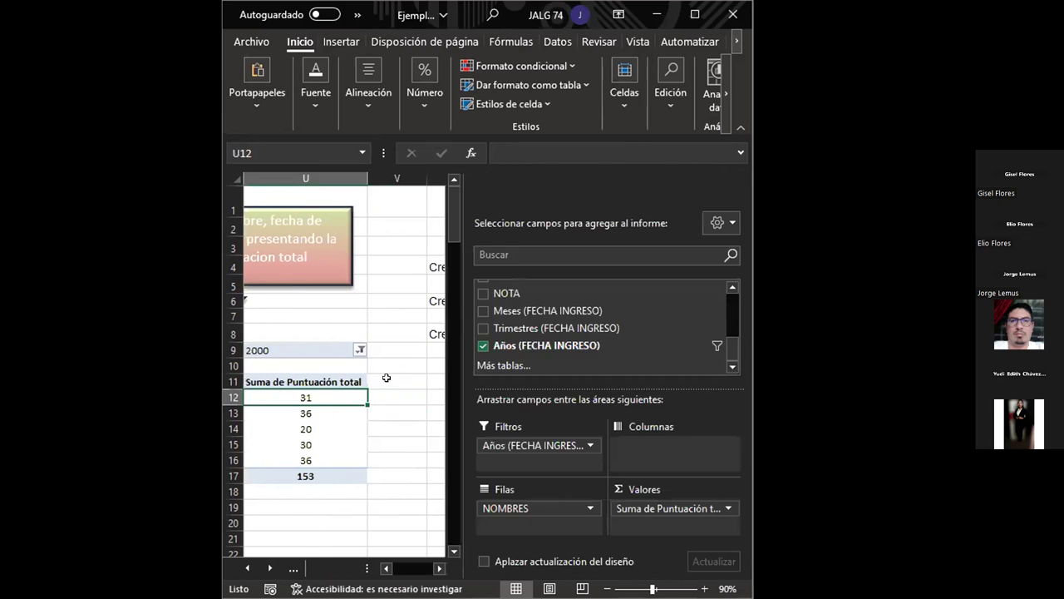
key(Left)
key(Left)
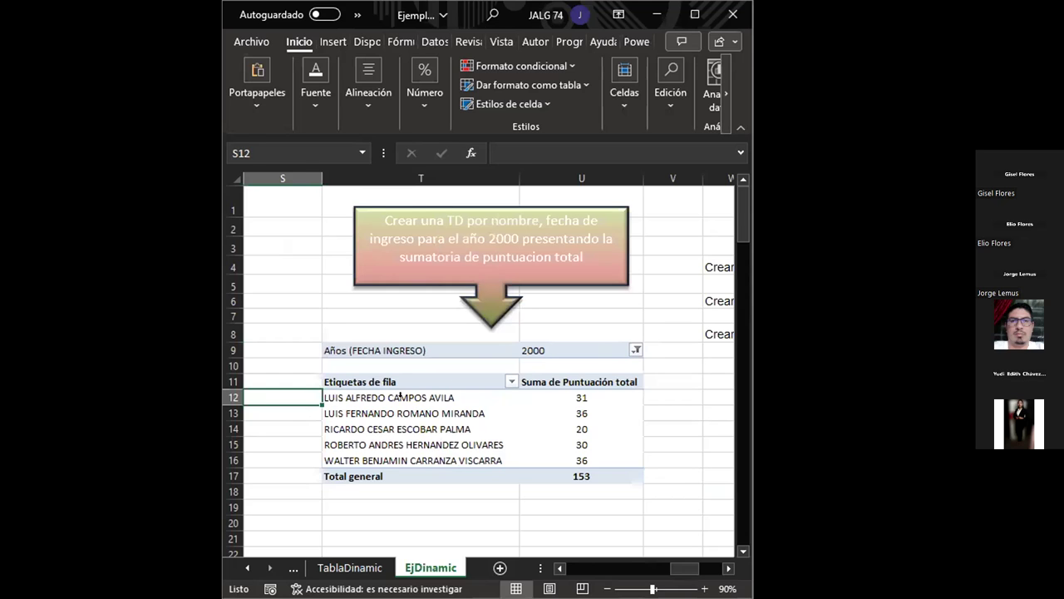
- Bring the PivotTable Fields pane back from a name cell in the year-2000 pivot
right_click(408, 411)
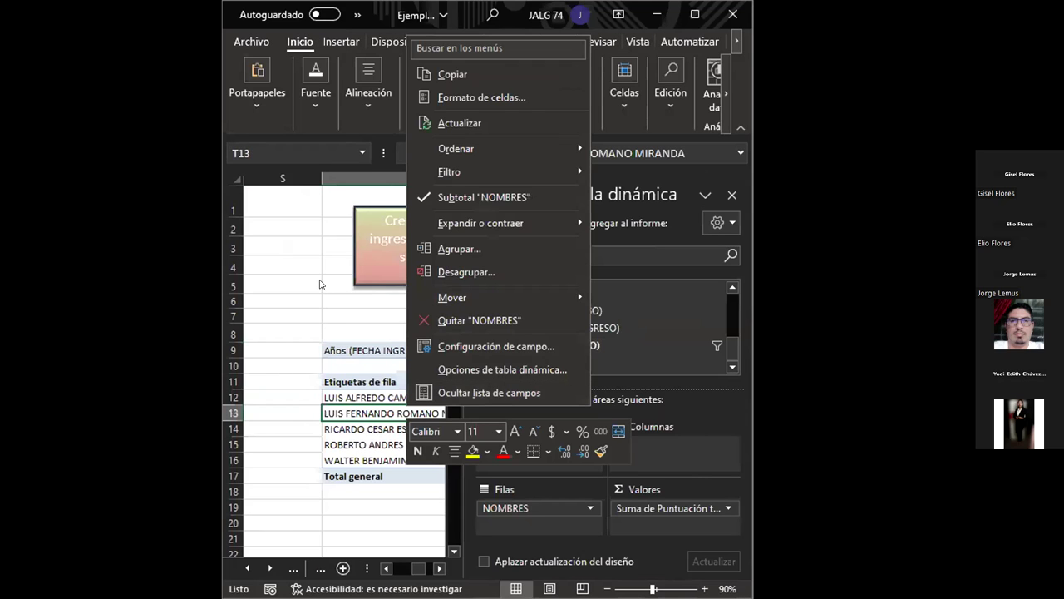
key(Escape)
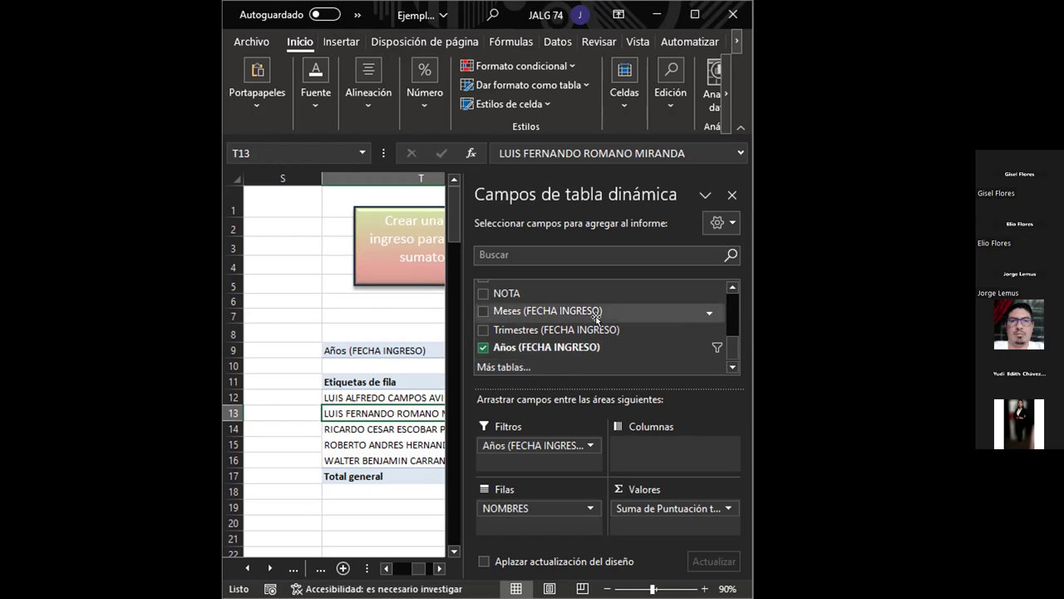
- Review the checked NOMBRES, Puntuación total and Años (FECHA INGRESO) fields, then close the field list
click(733, 288)
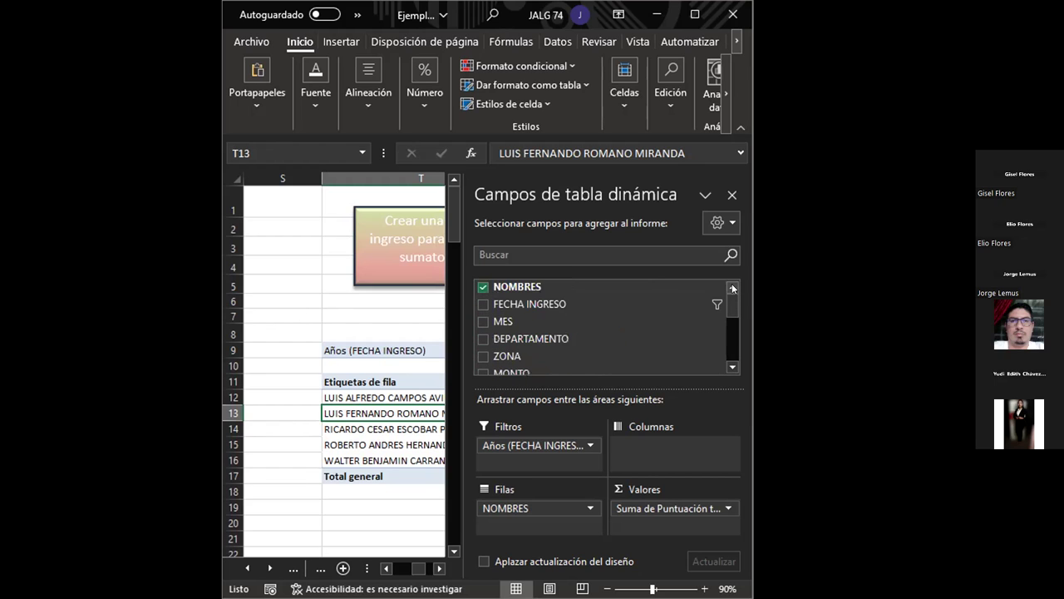
click(733, 368)
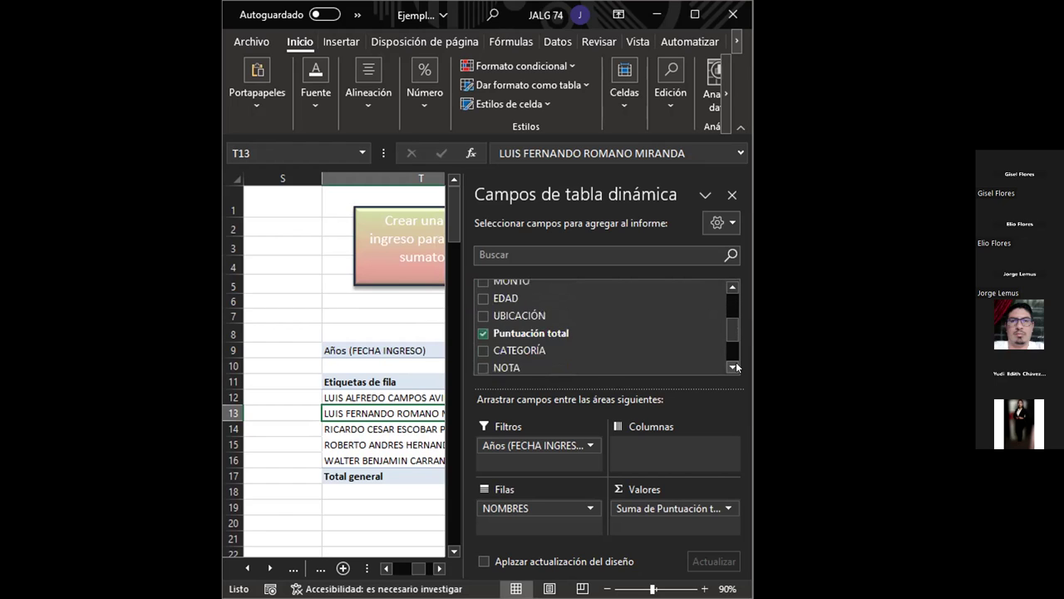
click(734, 366)
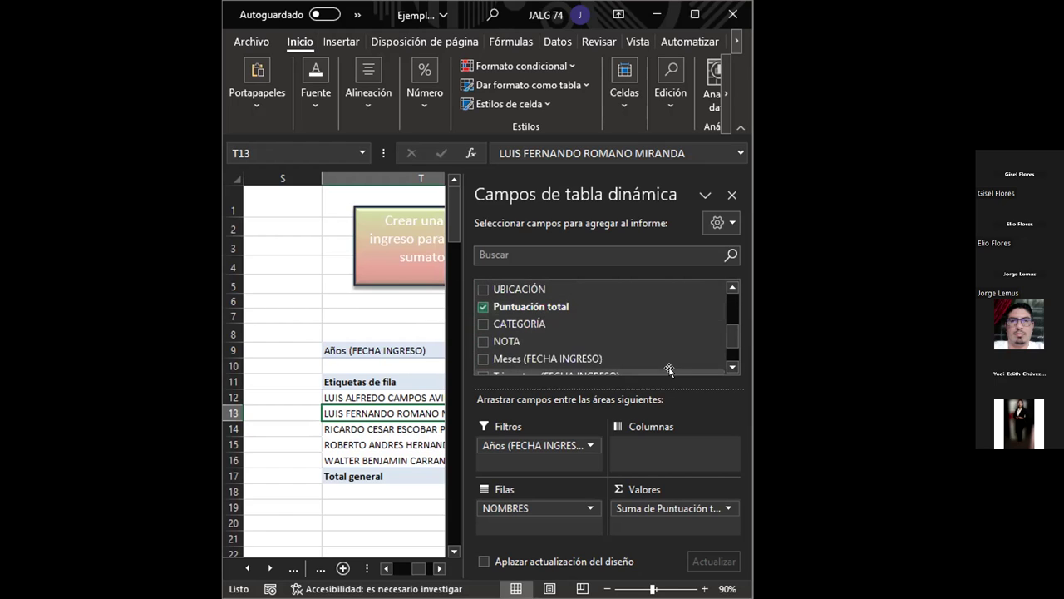
click(733, 368)
click(733, 368)
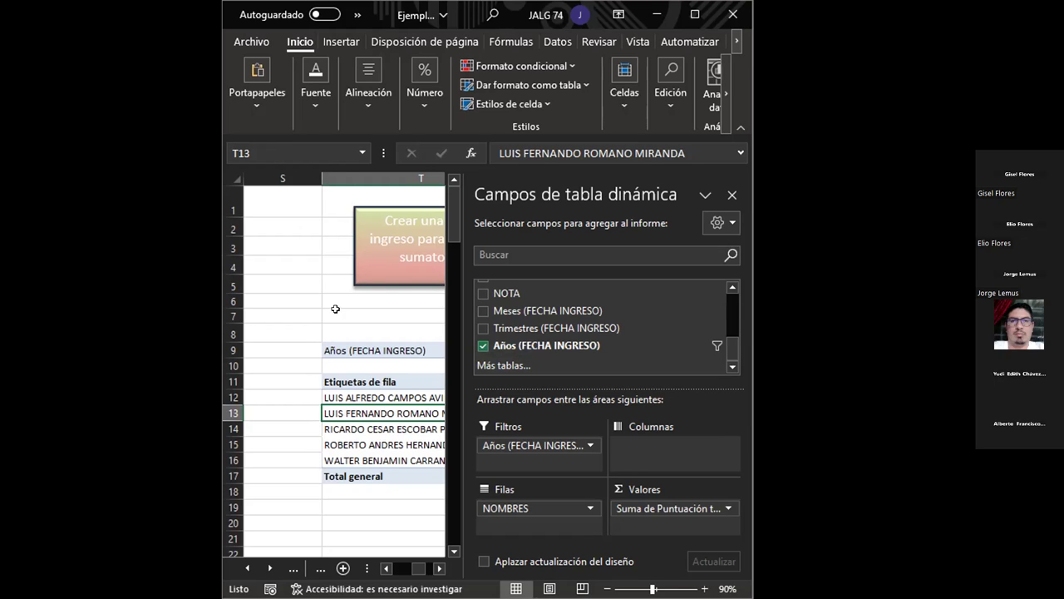
click(732, 195)
click(389, 311)
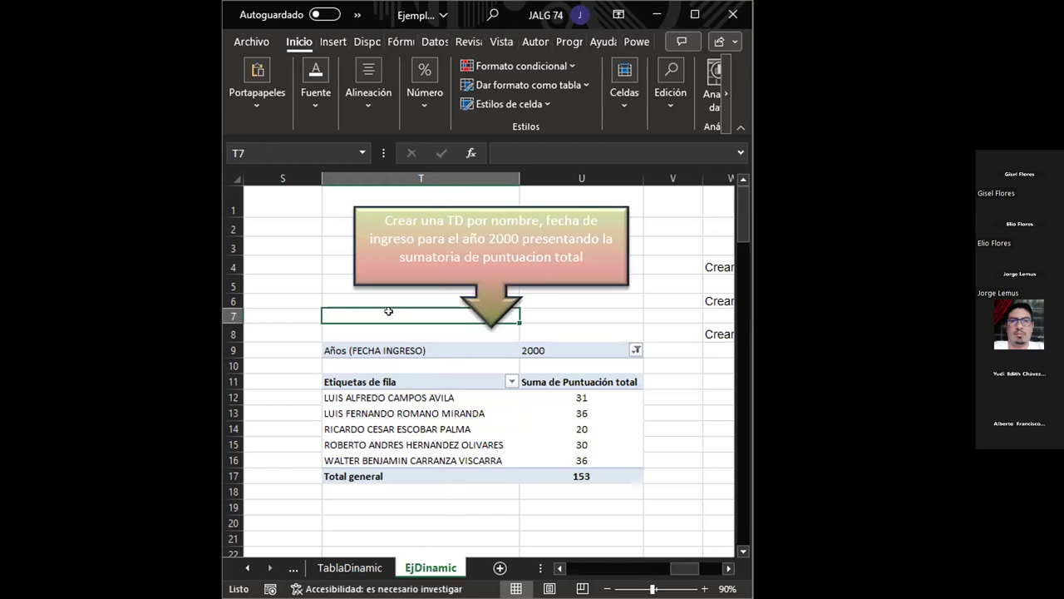
key(ctrl+Home)
key(Right)
key(Right)
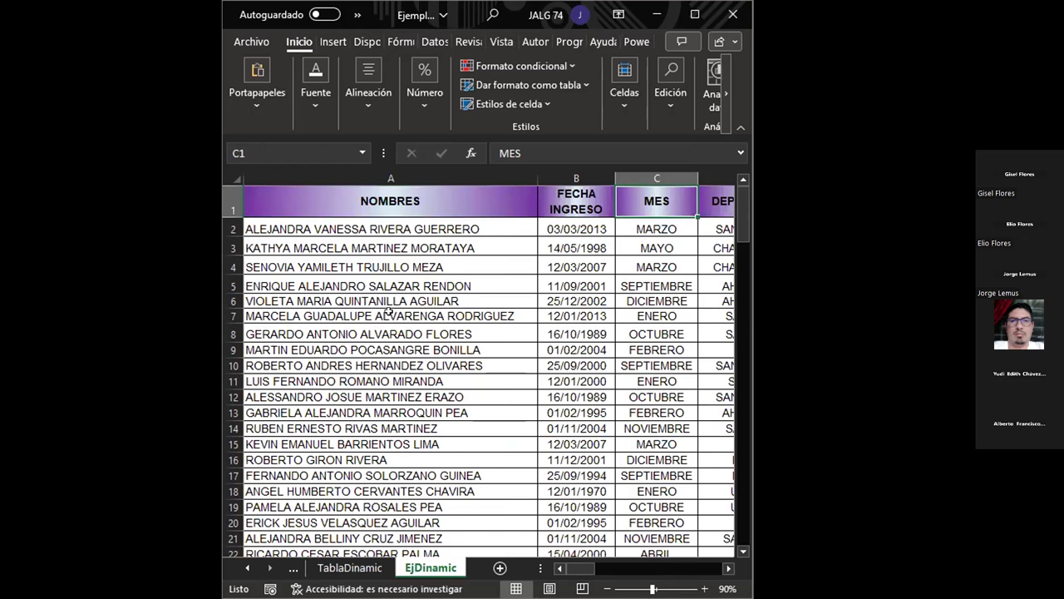
key(Right)
key(Right)
key(Right)
key(Right)
key(Right)
key(Right)
key(Right)
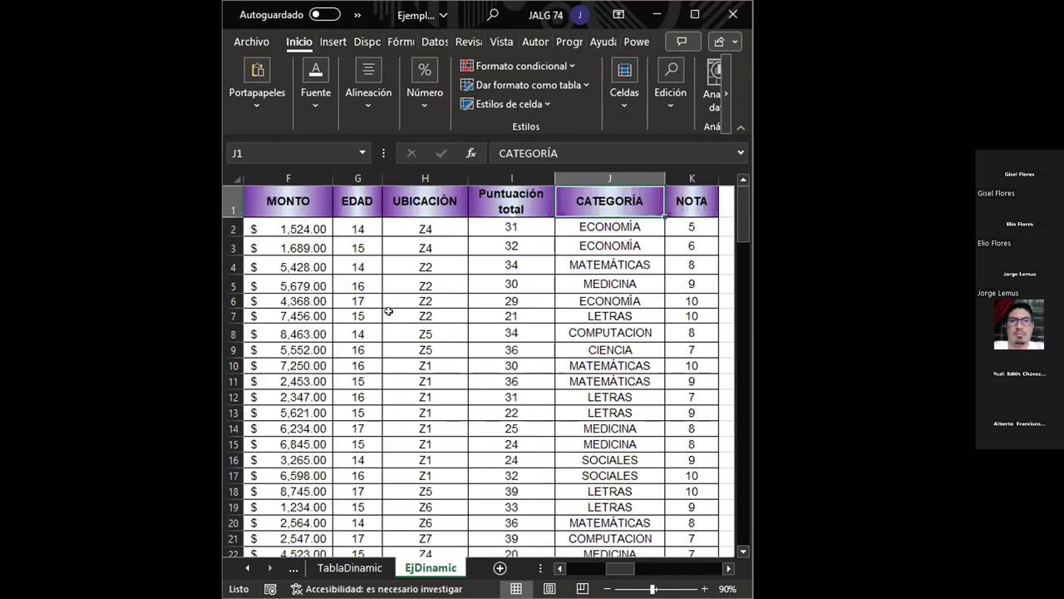
key(Left)
key(Left)
key(Left)
key(Left)
key(Left)
key(Left)
key(Left)
key(Left)
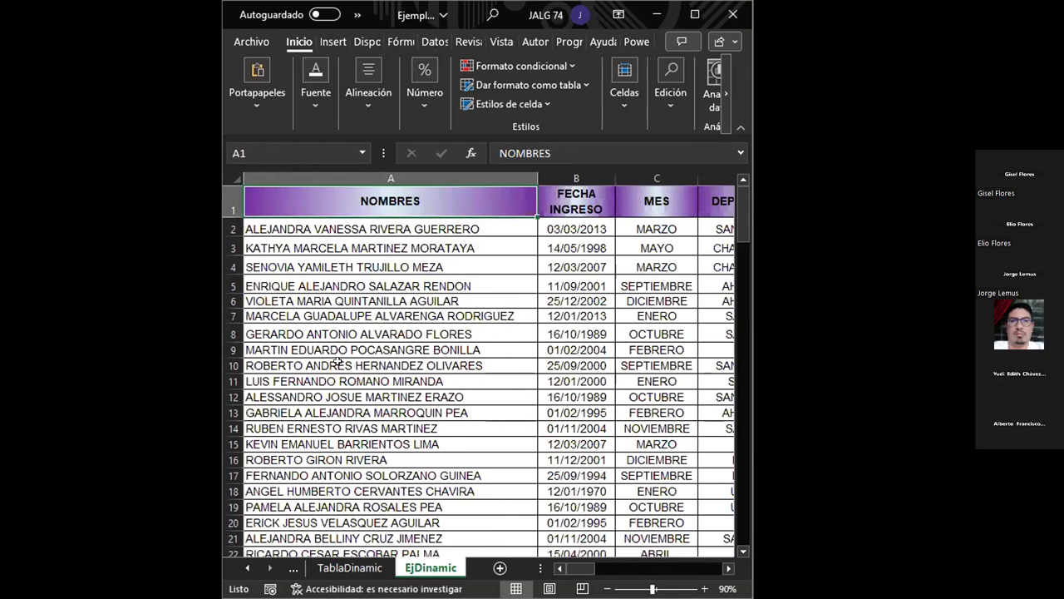
scroll(569, 364, down, 3)
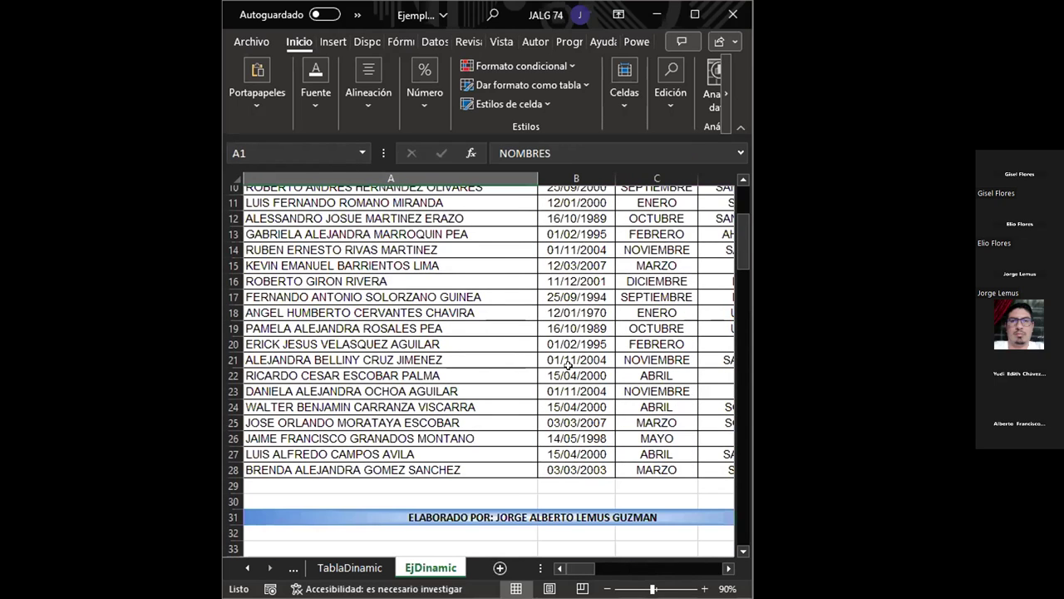
scroll(569, 363, up, 3)
scroll(569, 364, up, 1)
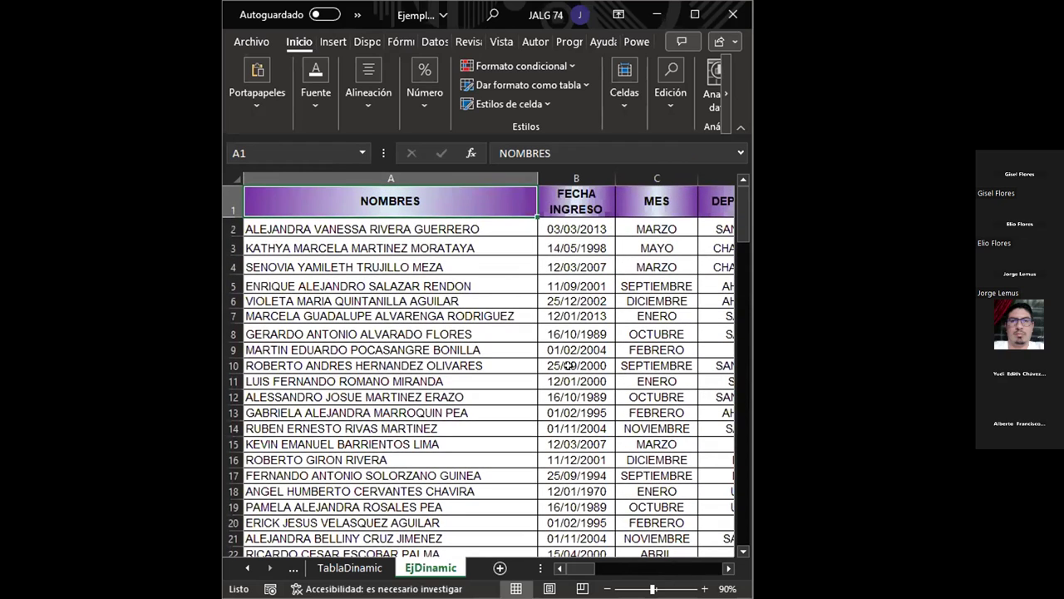
click(575, 313)
key(Right)
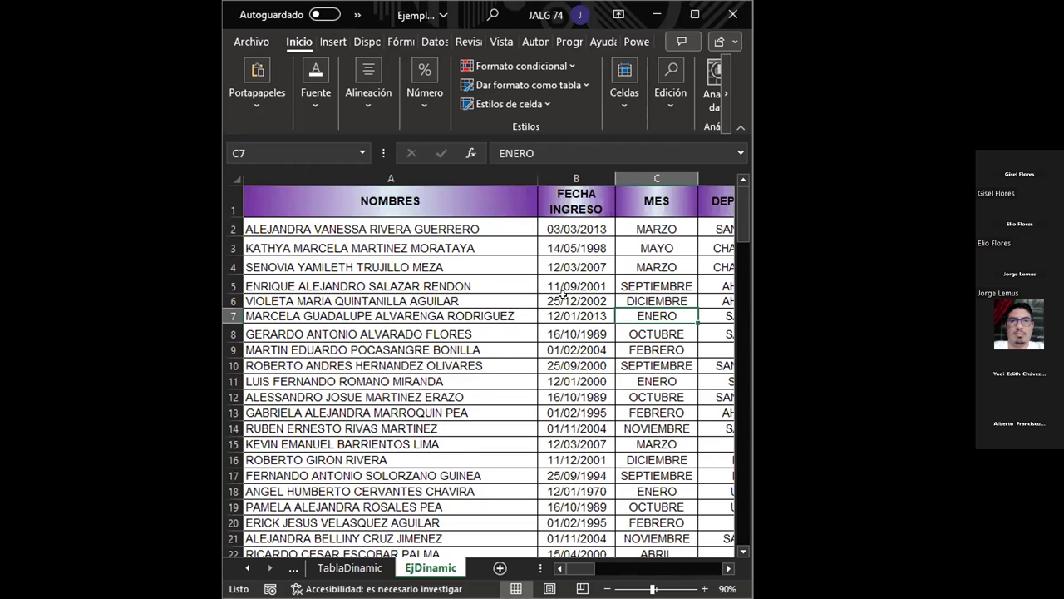
key(Right)
key(Right)
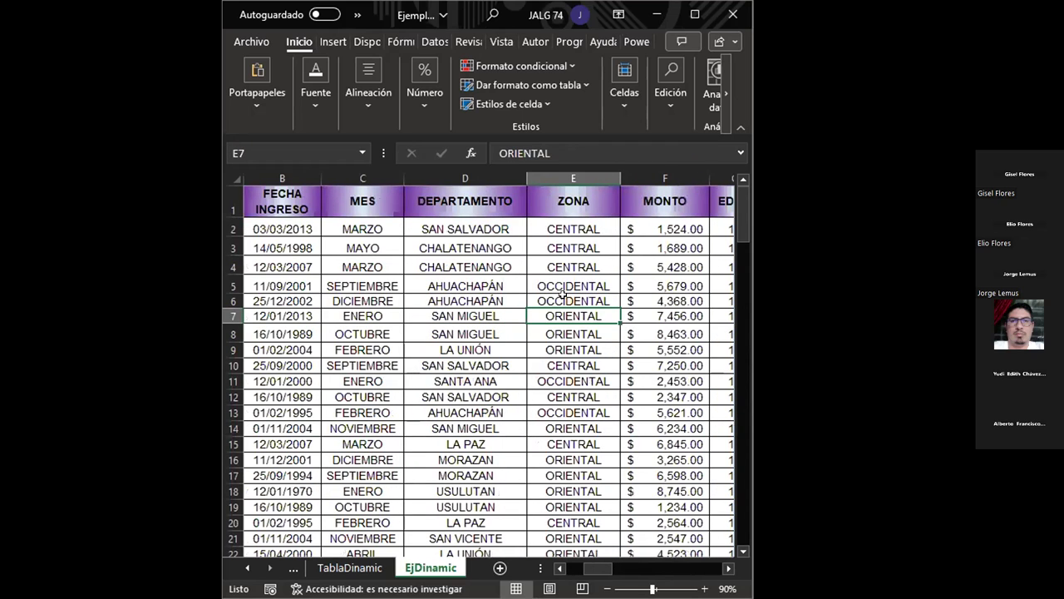
key(Down)
key(Down)
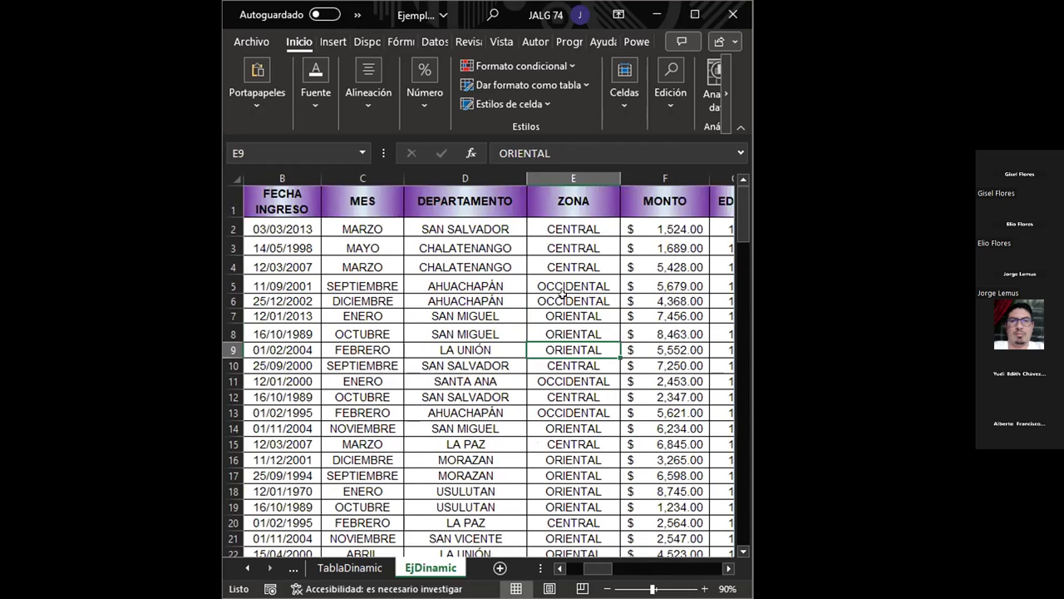
key(Down)
key(Down)
key(Down)
key(Right)
key(Right)
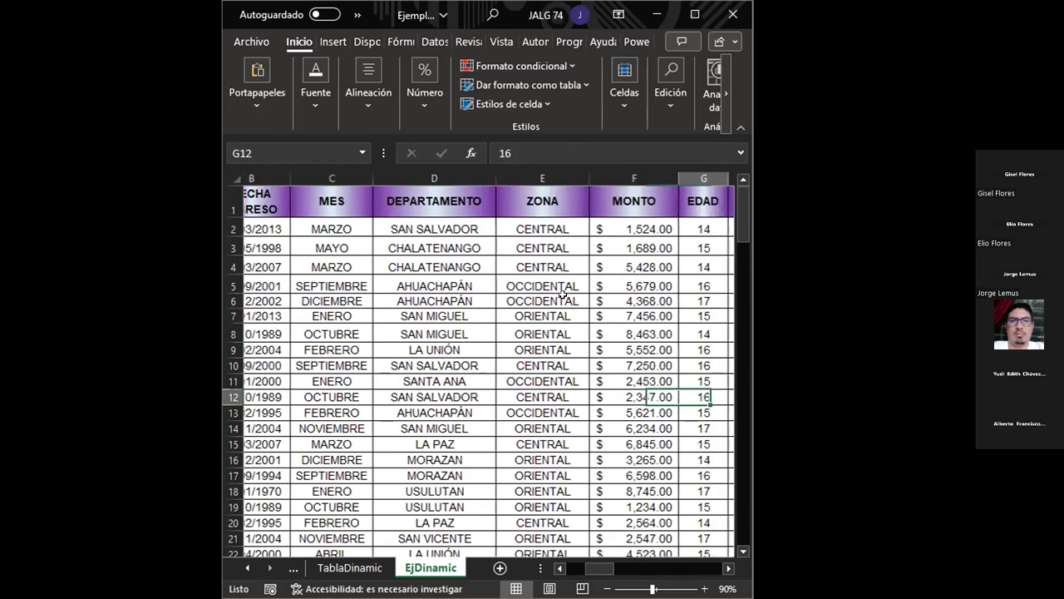
key(Right)
key(Right)
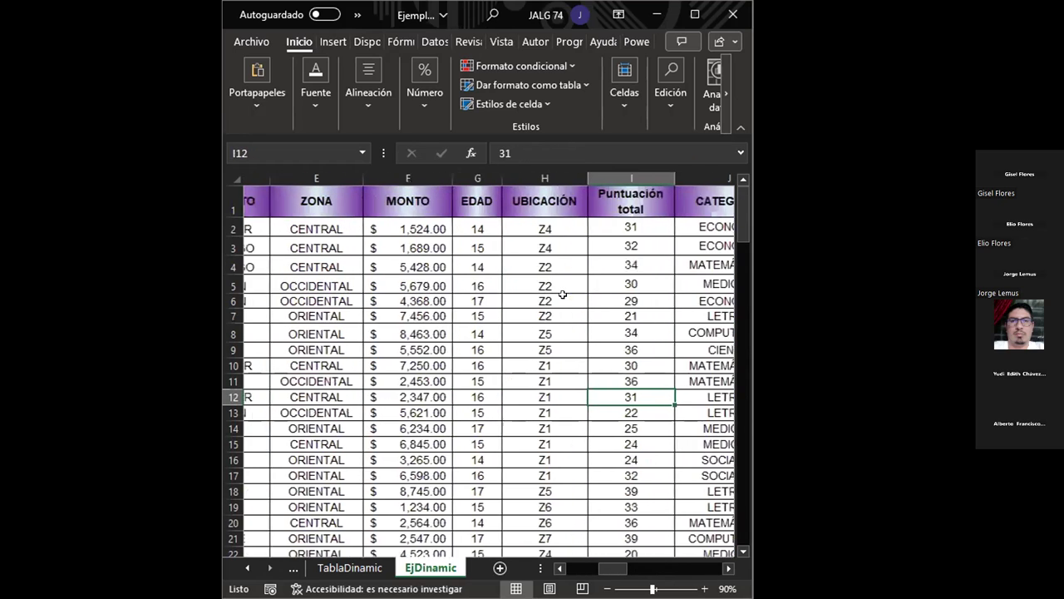
key(Right)
key(Right)
key(Right)
key(Right)
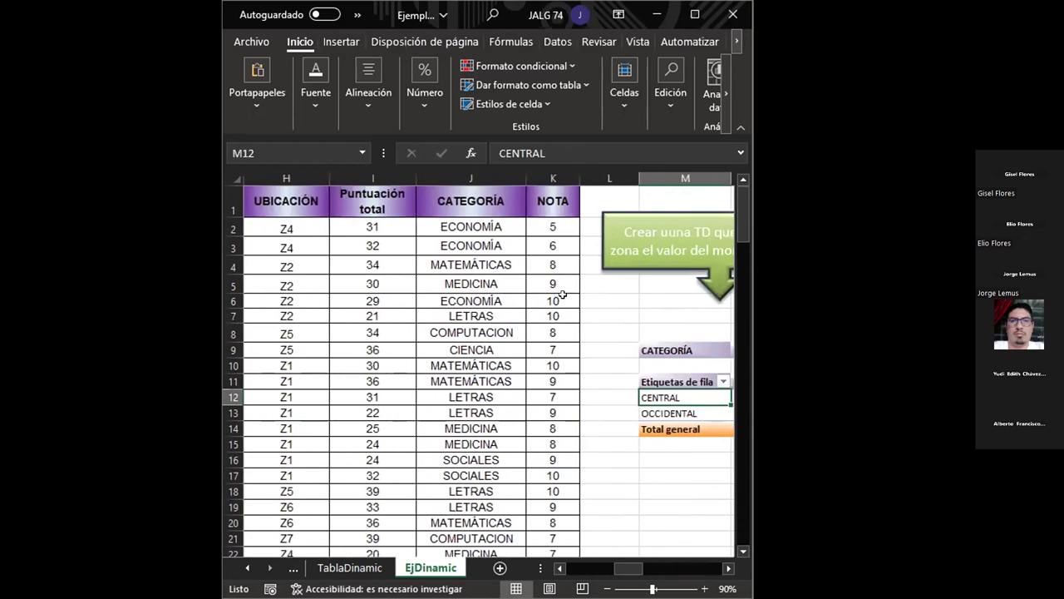
key(Right)
key(Right)
key(Right)
key(Right)
key(Right)
key(Right)
key(Right)
key(Right)
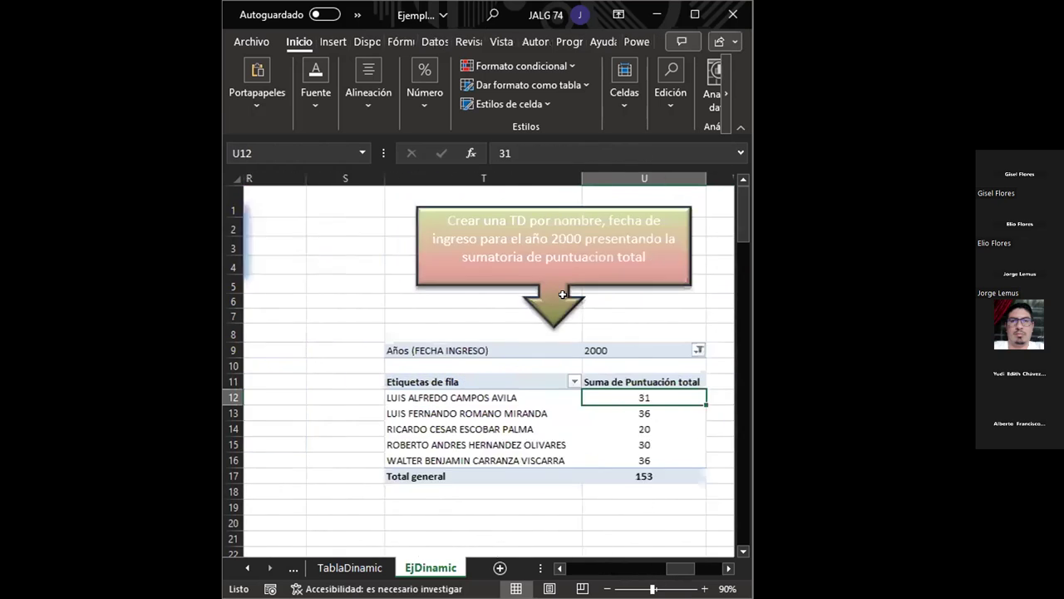
key(Right)
key(Right)
click(504, 350)
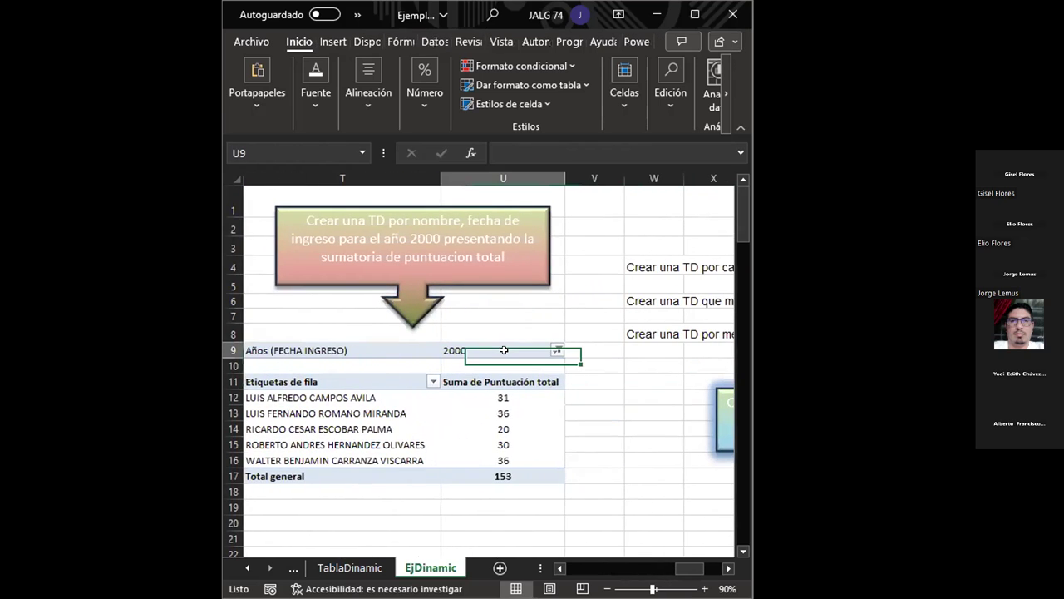
- Reopen the year-2000 pivot's field list from the 2000 filter cell's context menu
right_click(504, 350)
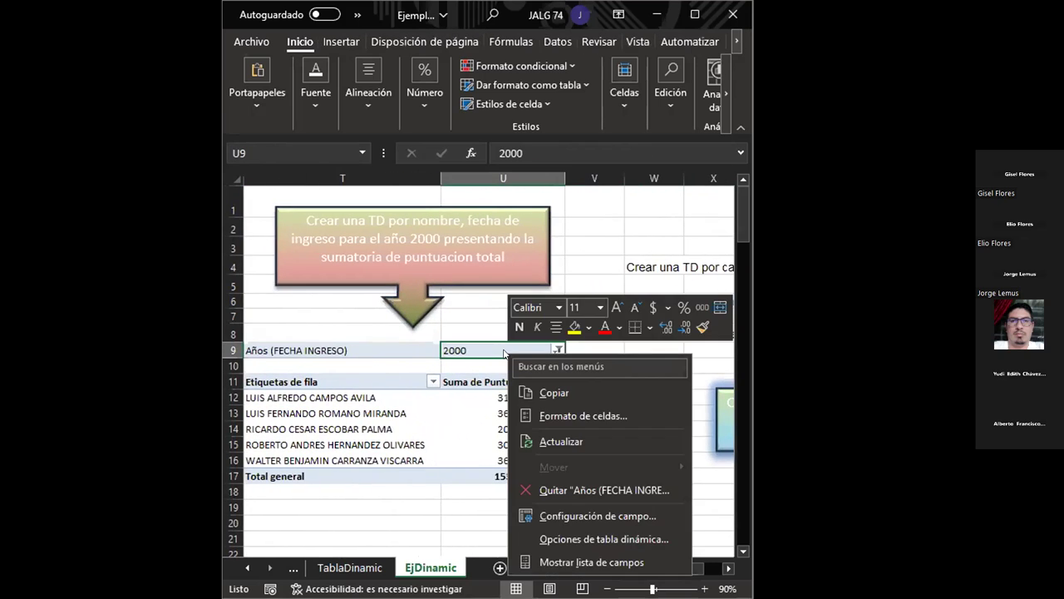
click(397, 445)
click(360, 336)
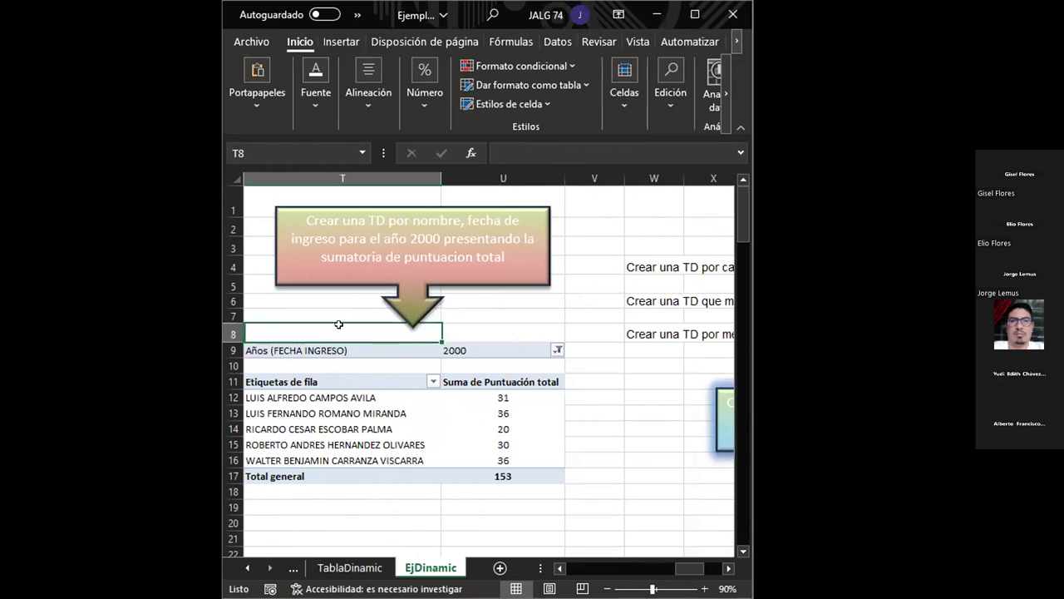
click(377, 415)
right_click(381, 418)
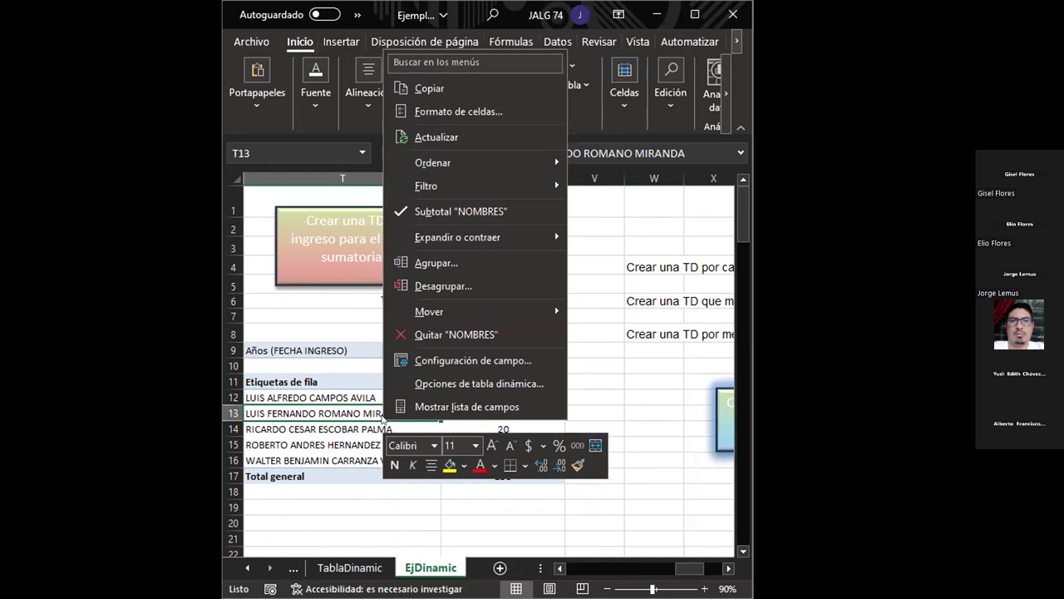
click(564, 326)
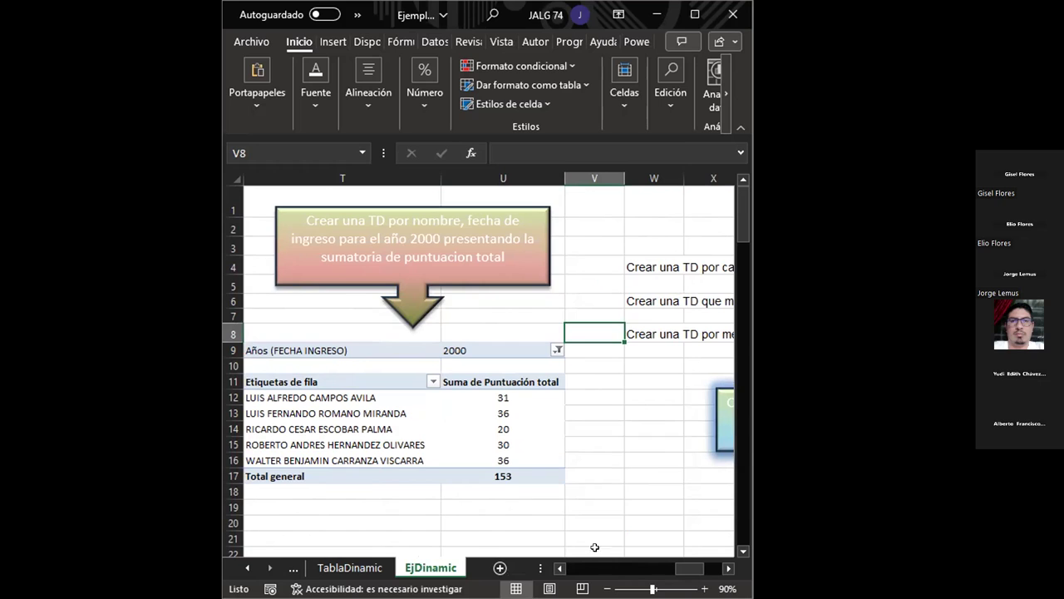
click(561, 568)
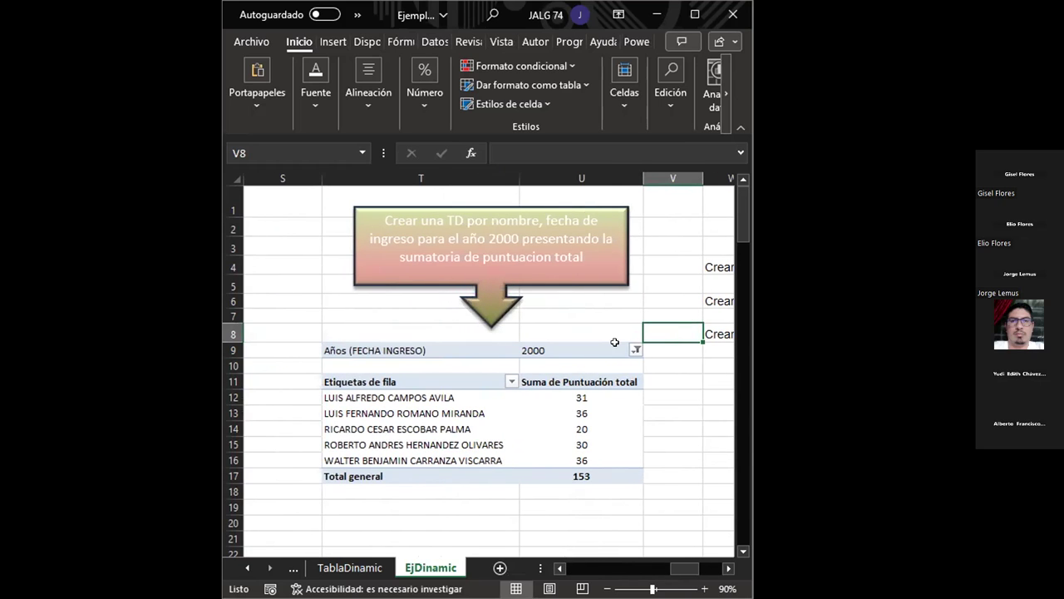
click(616, 349)
right_click(587, 353)
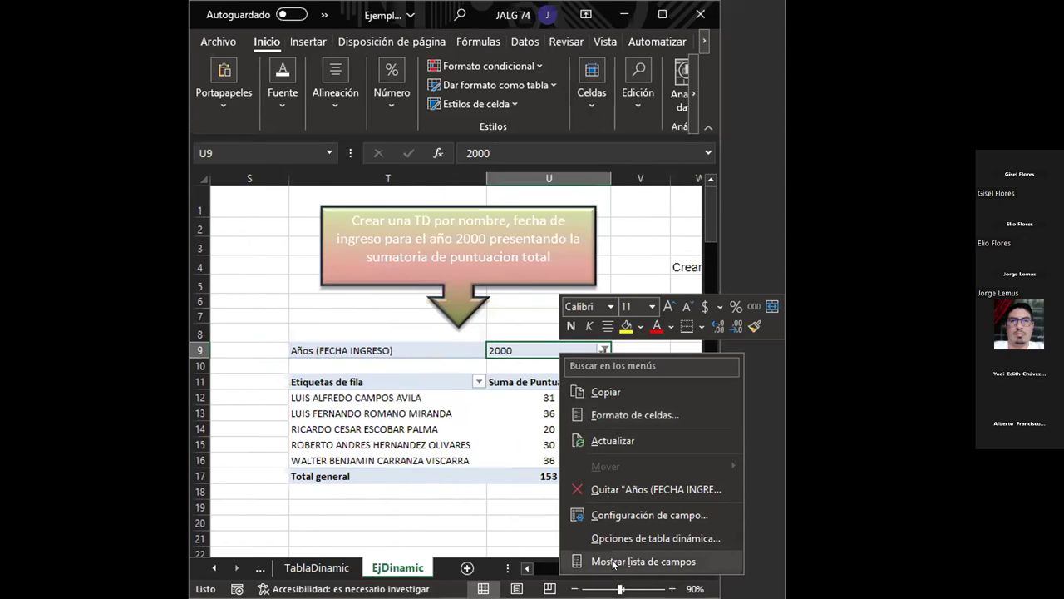
click(614, 563)
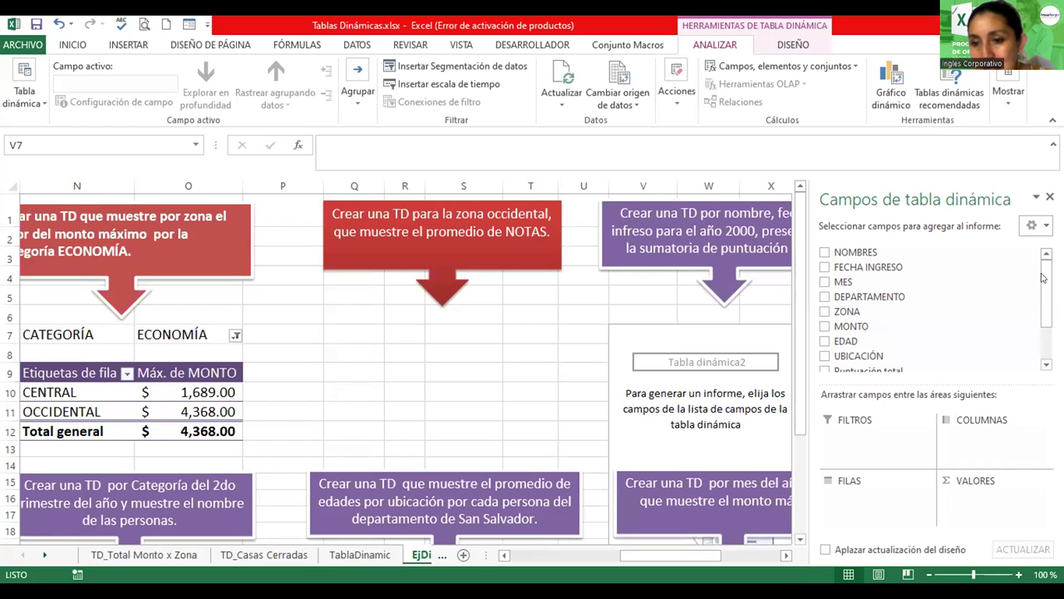
- Scroll the Tablas Dinámicas workbook to view the empty Tabla dinámica2 at V7 below the callout
scroll(932, 308, down, 2)
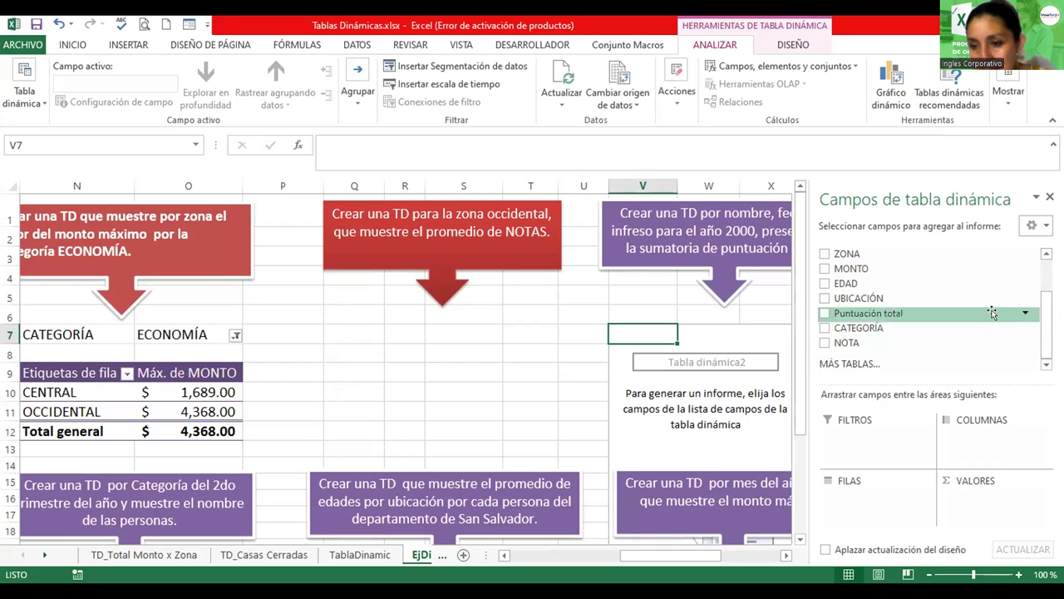
scroll(1010, 287, up, 2)
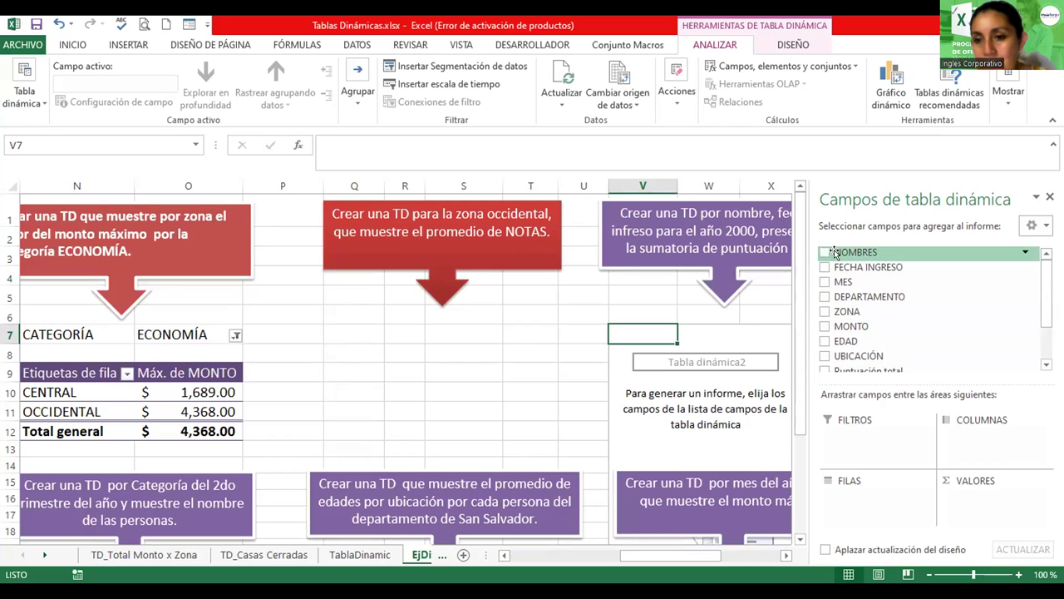
drag(835, 253, 850, 509)
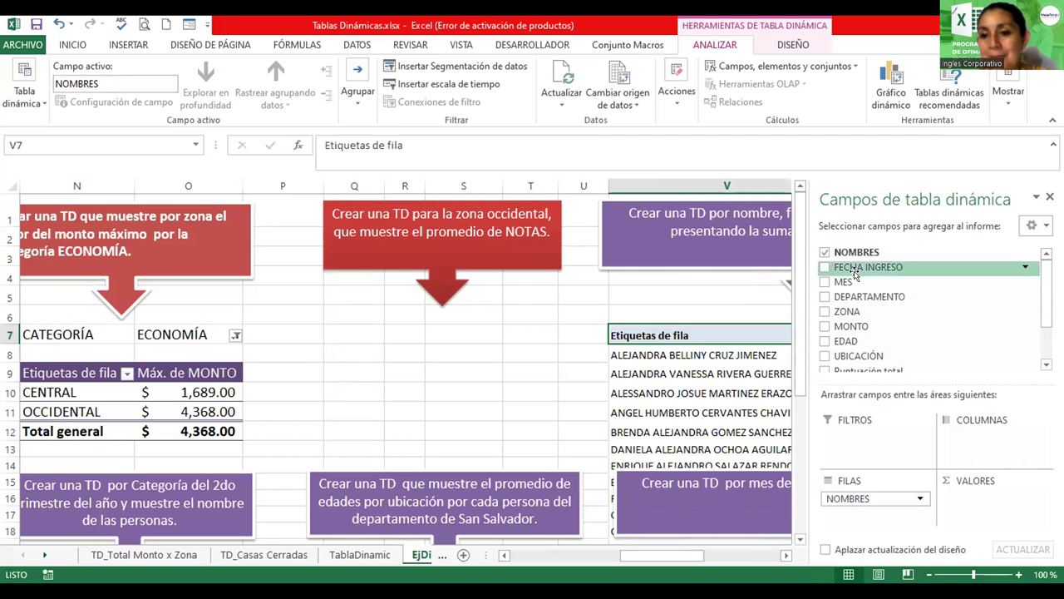
drag(855, 275, 873, 449)
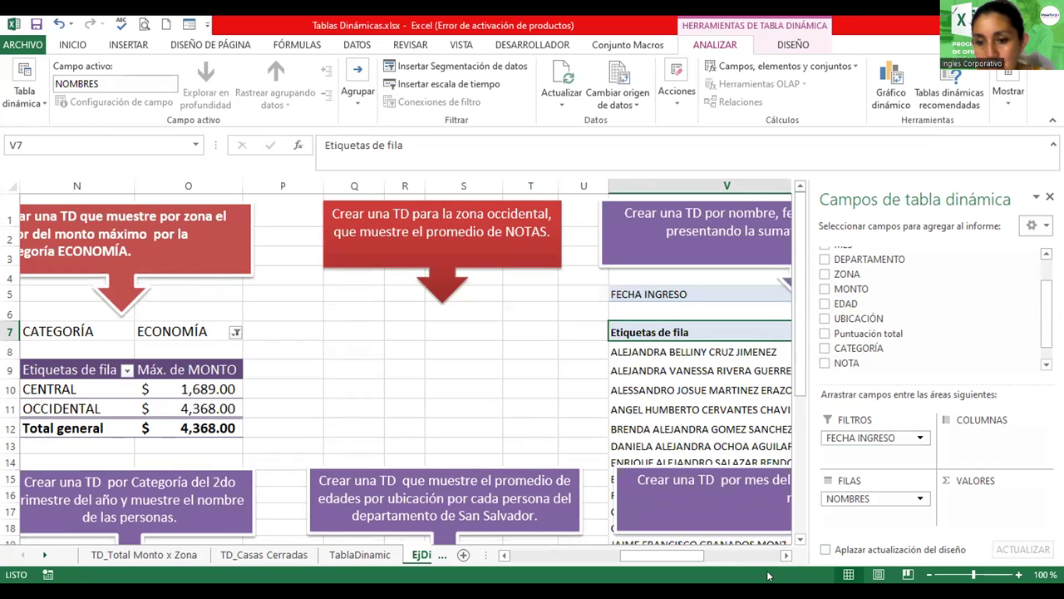
click(785, 555)
click(785, 555)
click(785, 554)
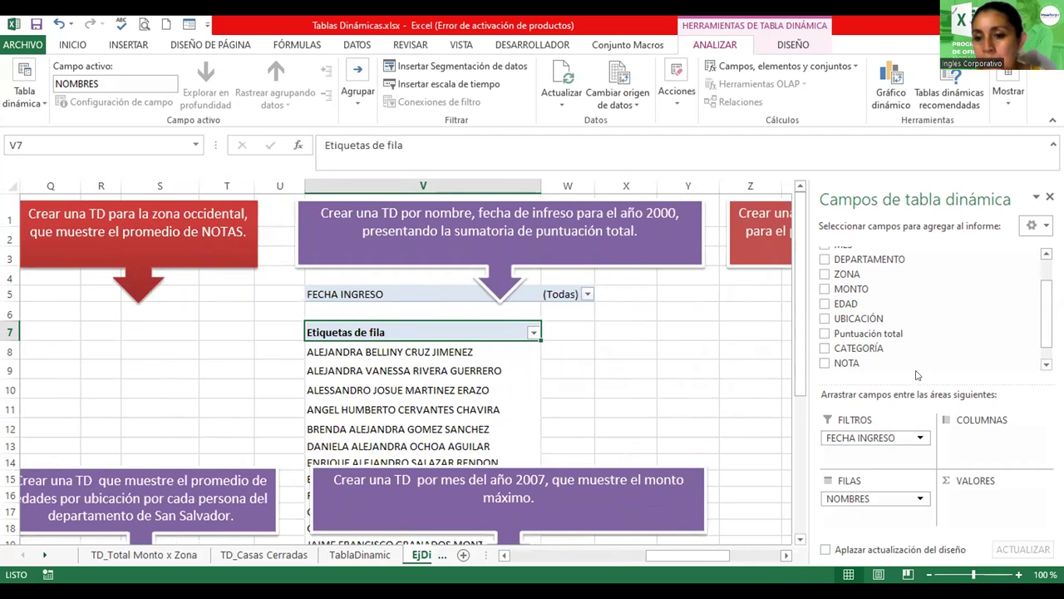
scroll(1047, 325, down, 1)
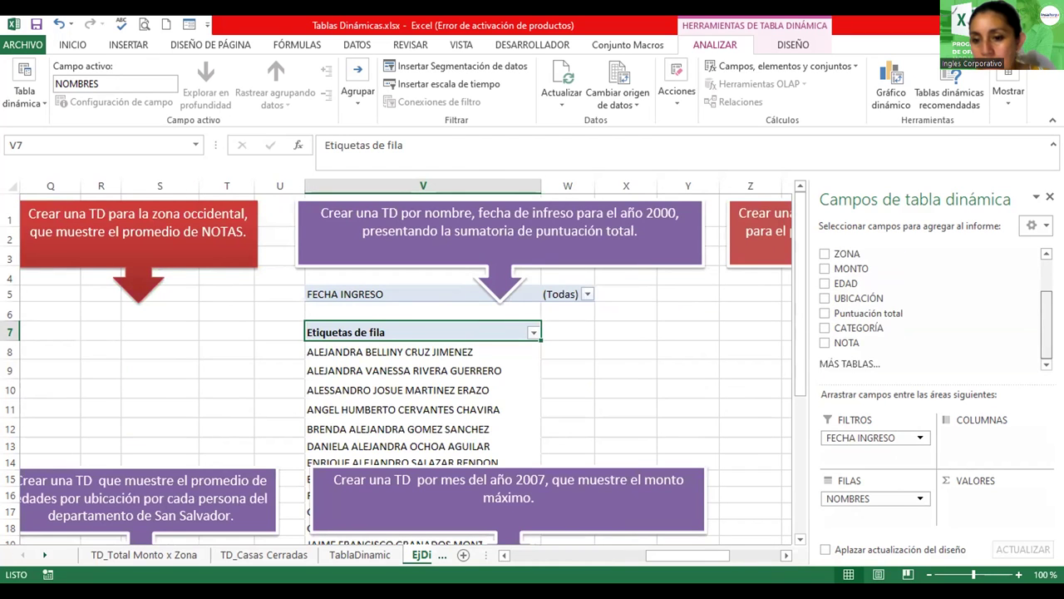
drag(1043, 303, 1028, 262)
scroll(1029, 296, down, 3)
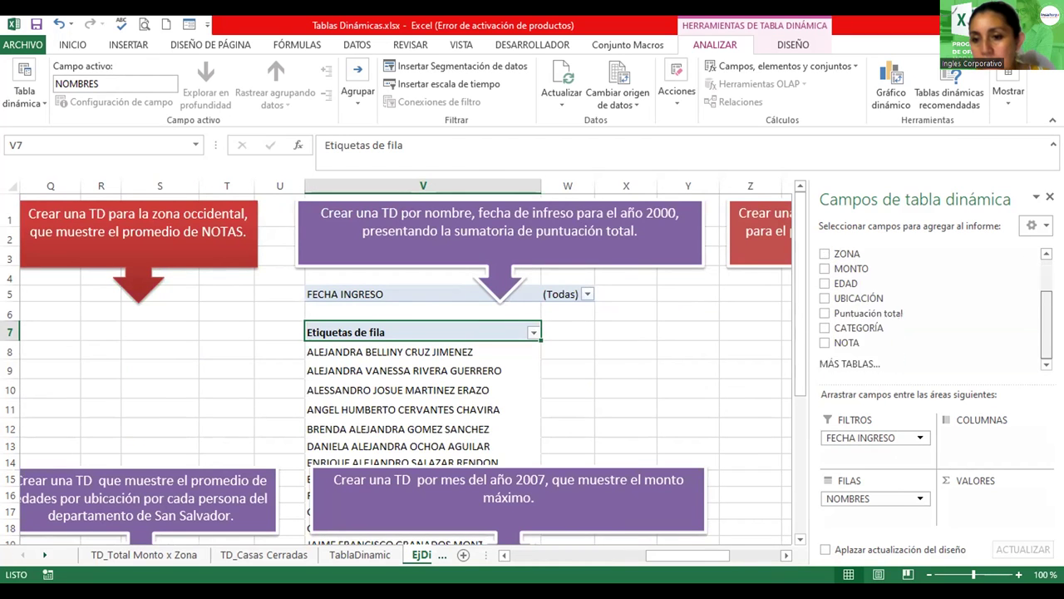
scroll(1016, 271, up, 3)
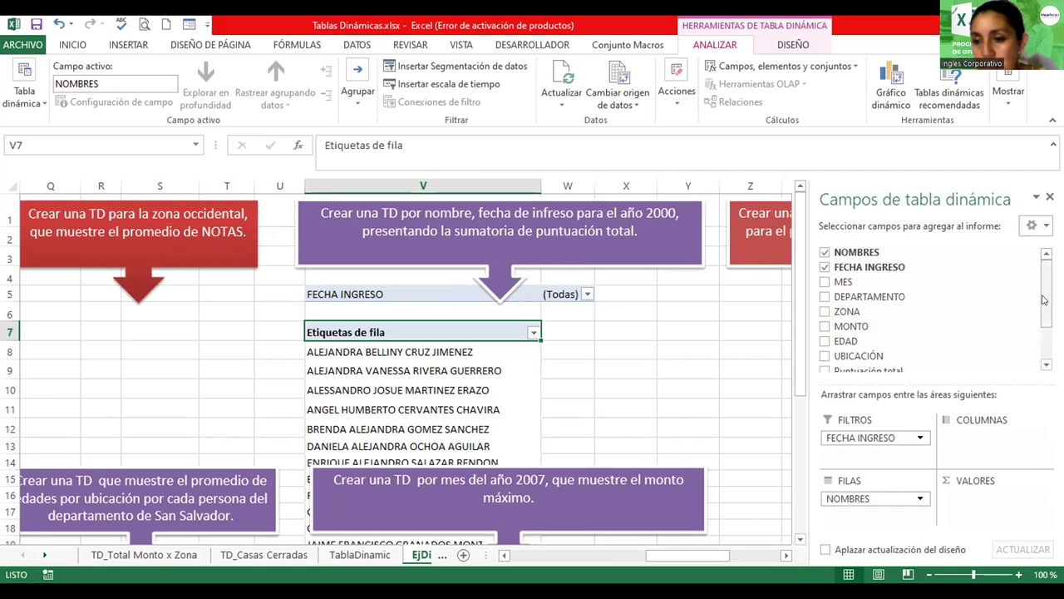
scroll(910, 330, down, 3)
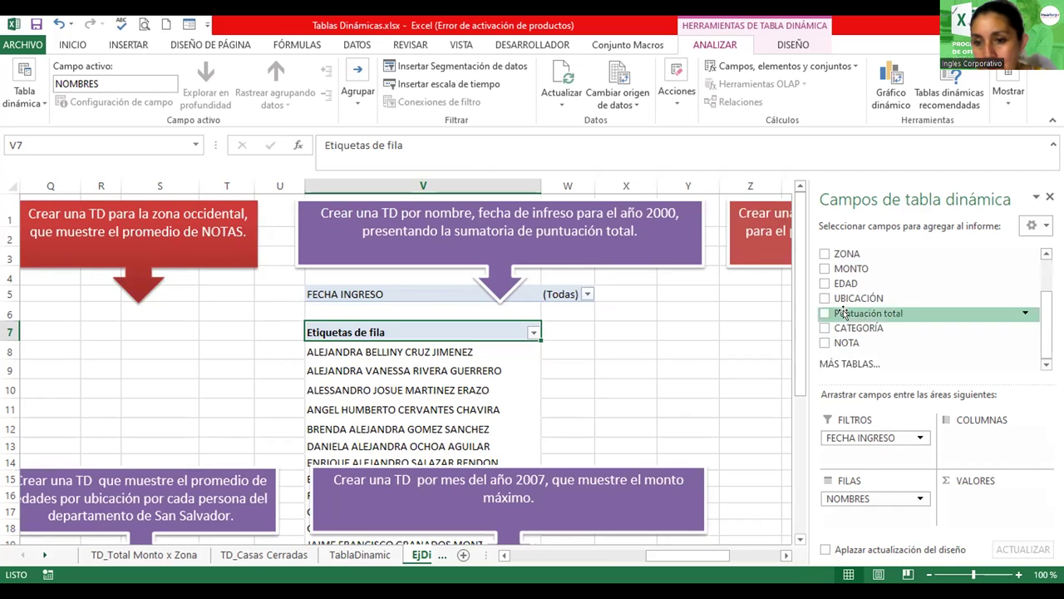
drag(843, 313, 969, 503)
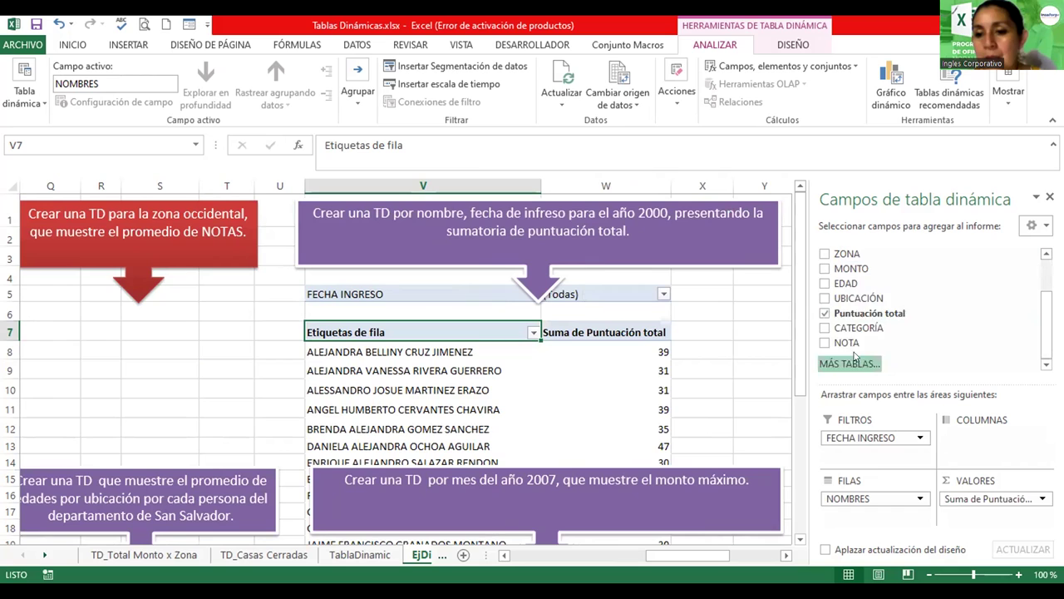
scroll(945, 264, up, 3)
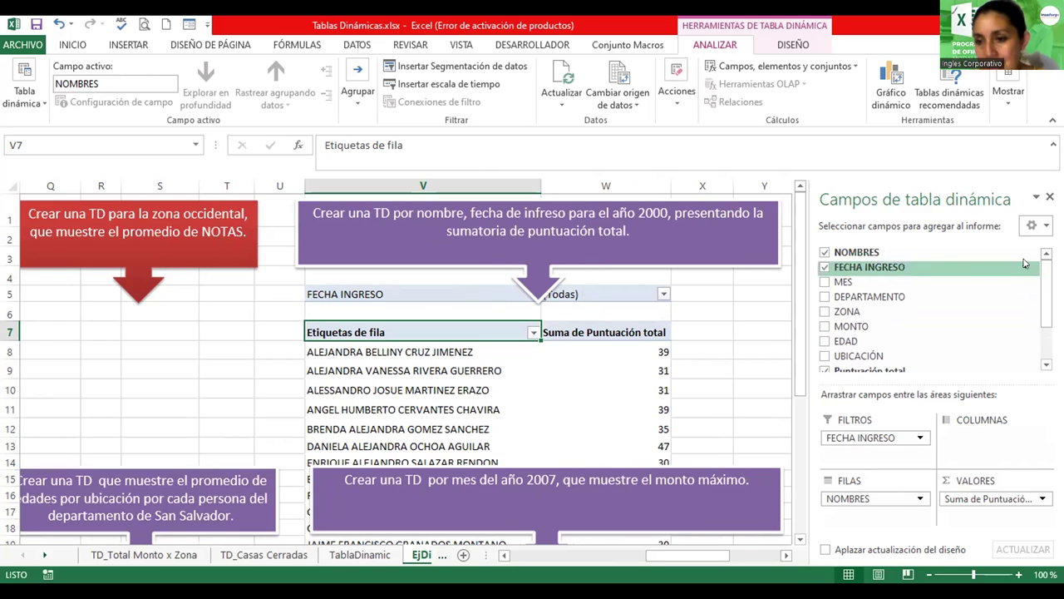
- Filter FECHA INGRESO to the entry dates 12/1/2000, 15/4/2000 and 25/9/2000
click(1025, 266)
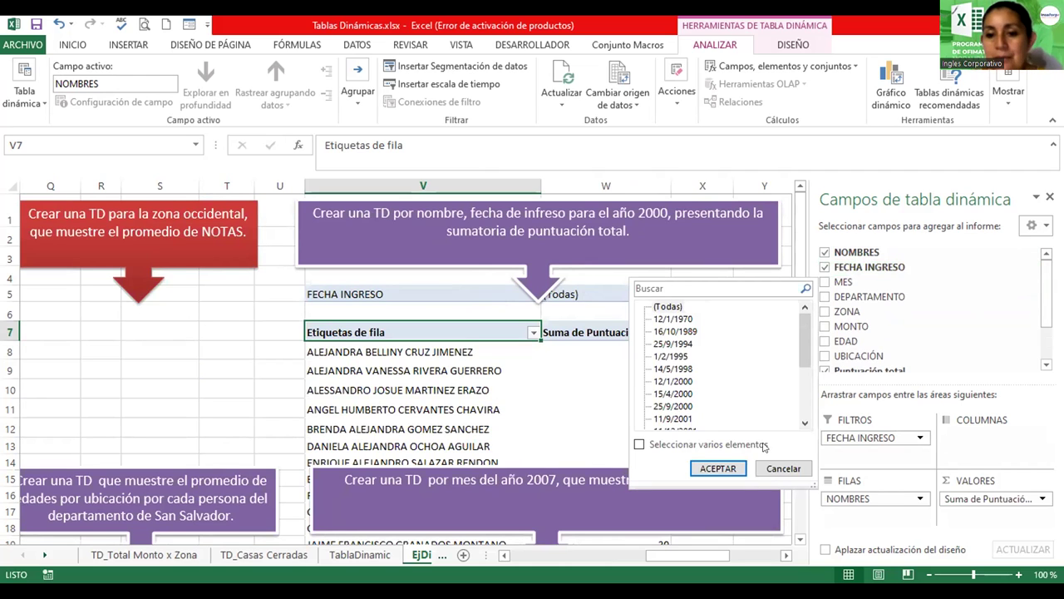
click(638, 444)
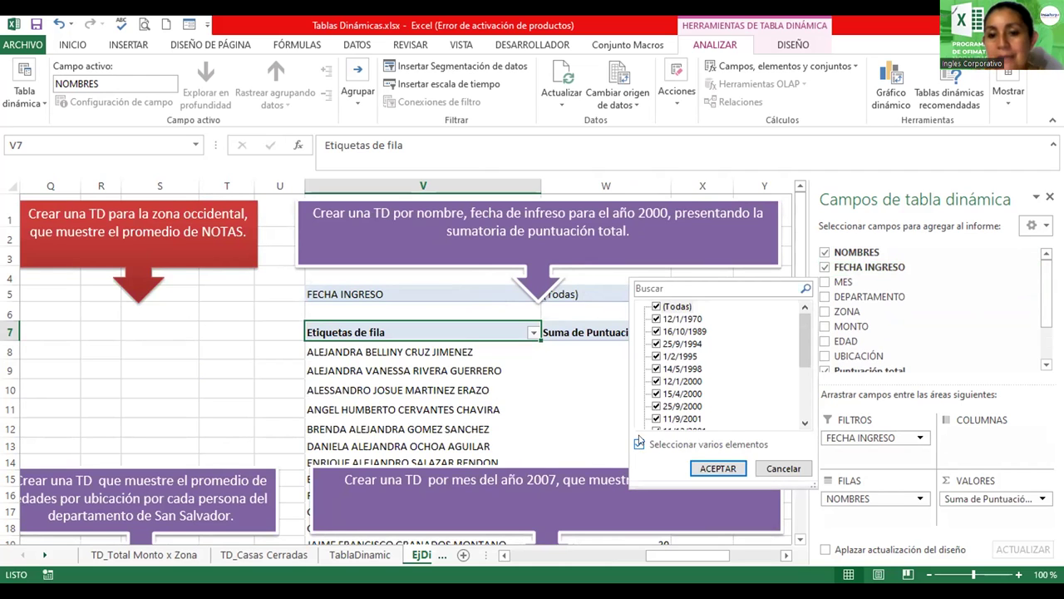
mouse_move(804, 337)
mouse_down()
mouse_move(805, 407)
mouse_move(804, 300)
mouse_up()
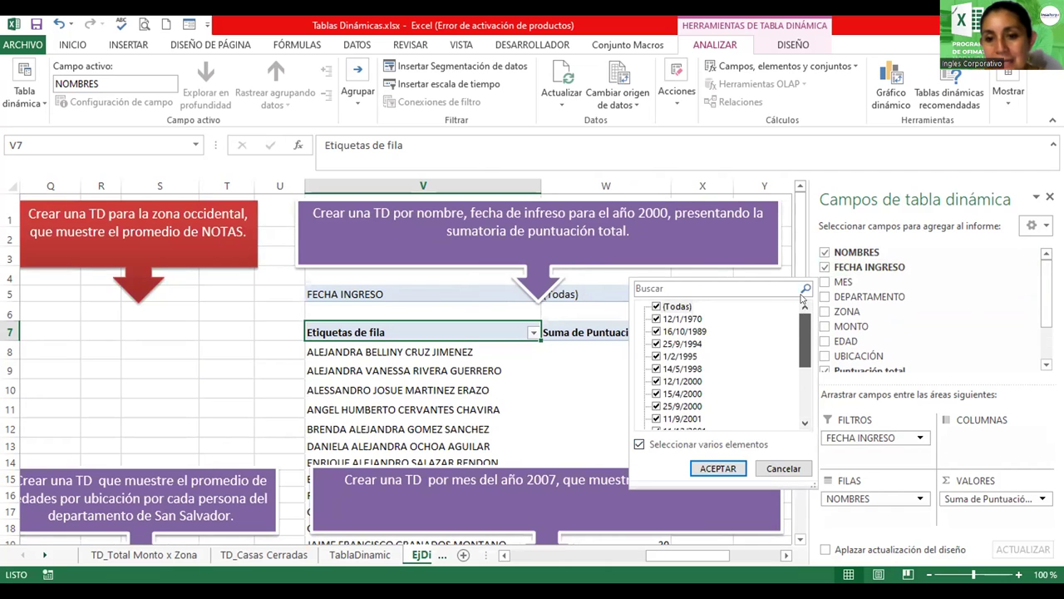
click(638, 444)
click(654, 382)
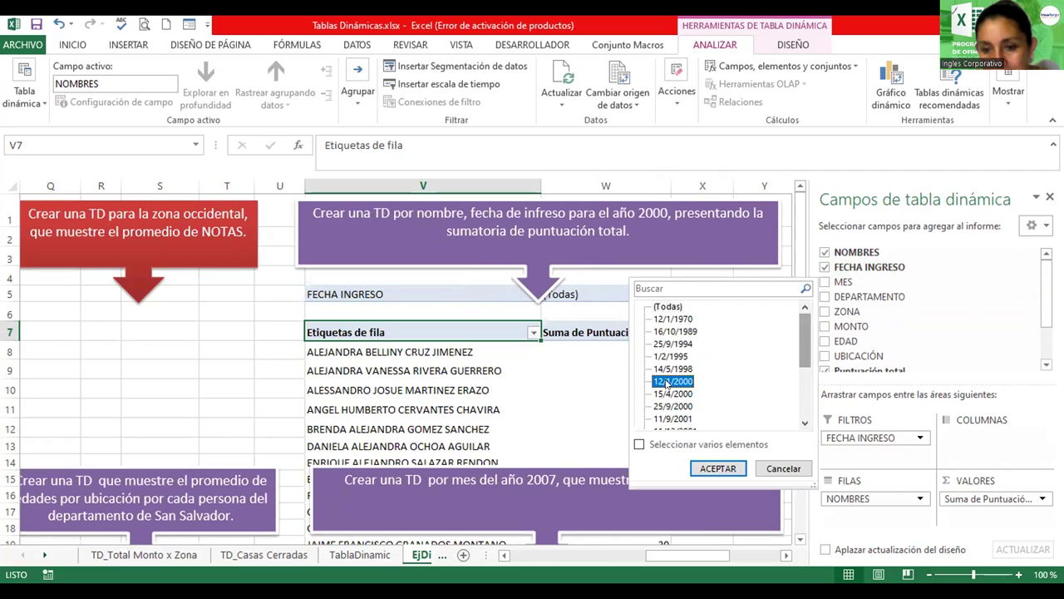
click(639, 444)
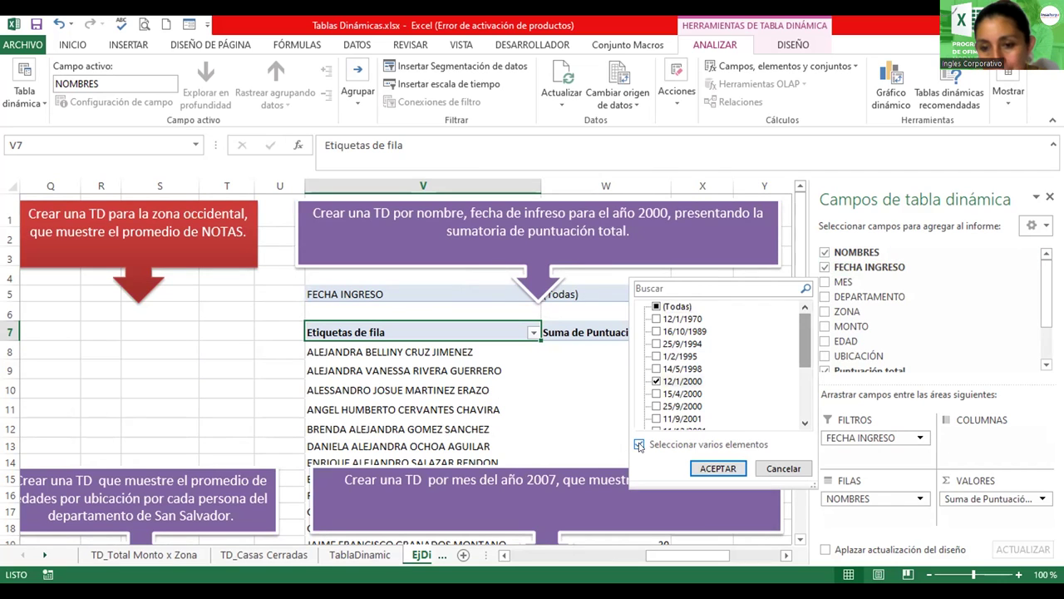
click(655, 394)
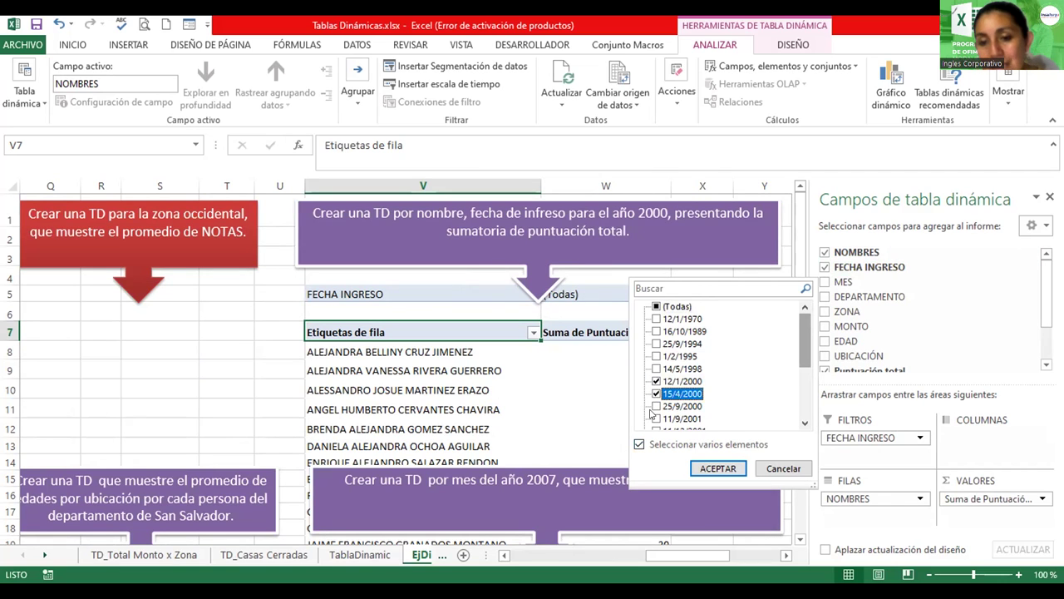
click(656, 407)
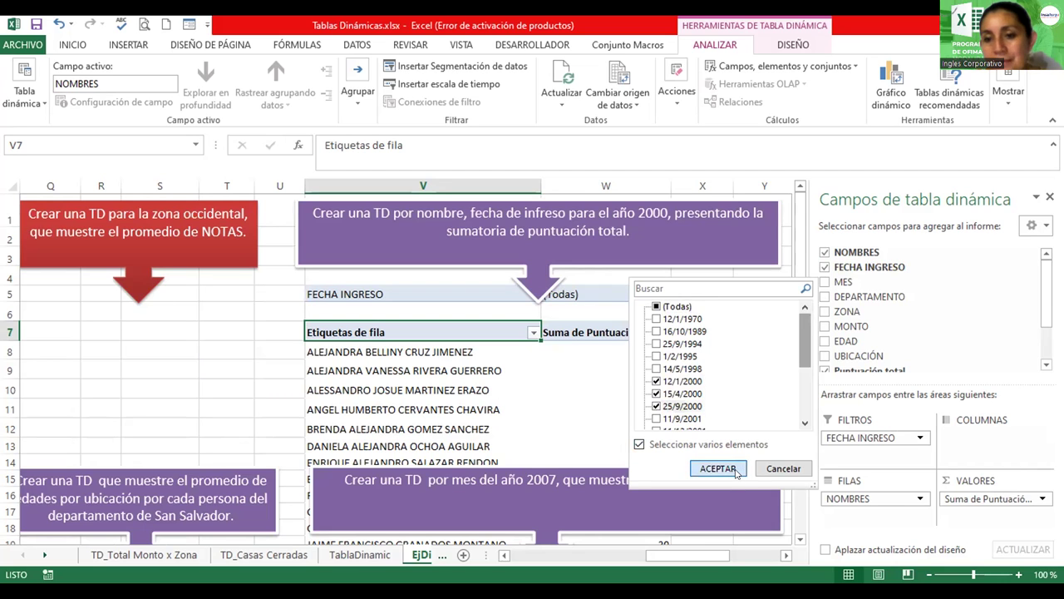
click(719, 469)
scroll(1022, 350, down, 3)
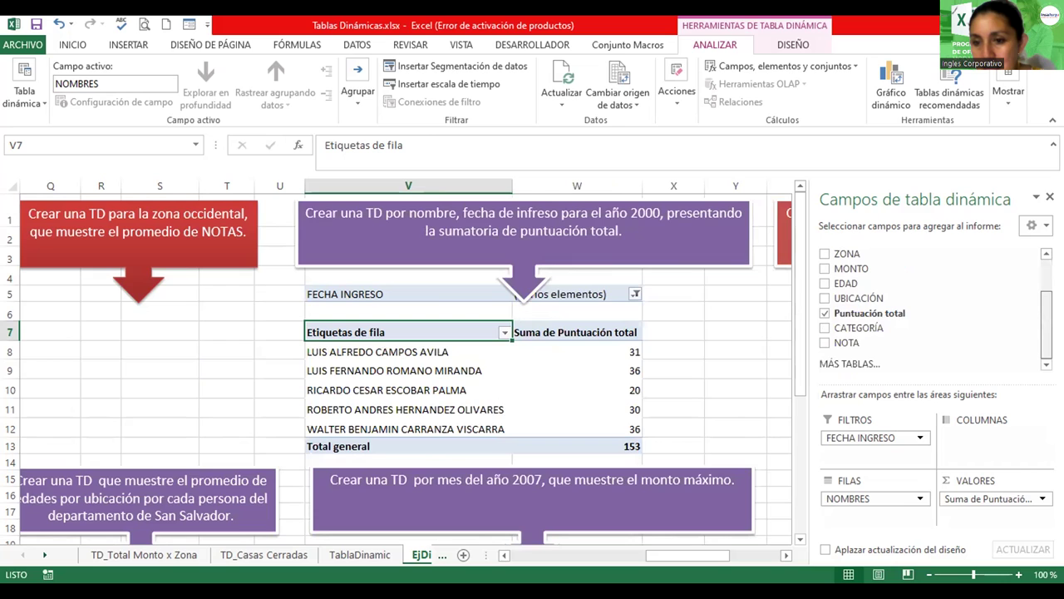
scroll(932, 308, up, 2)
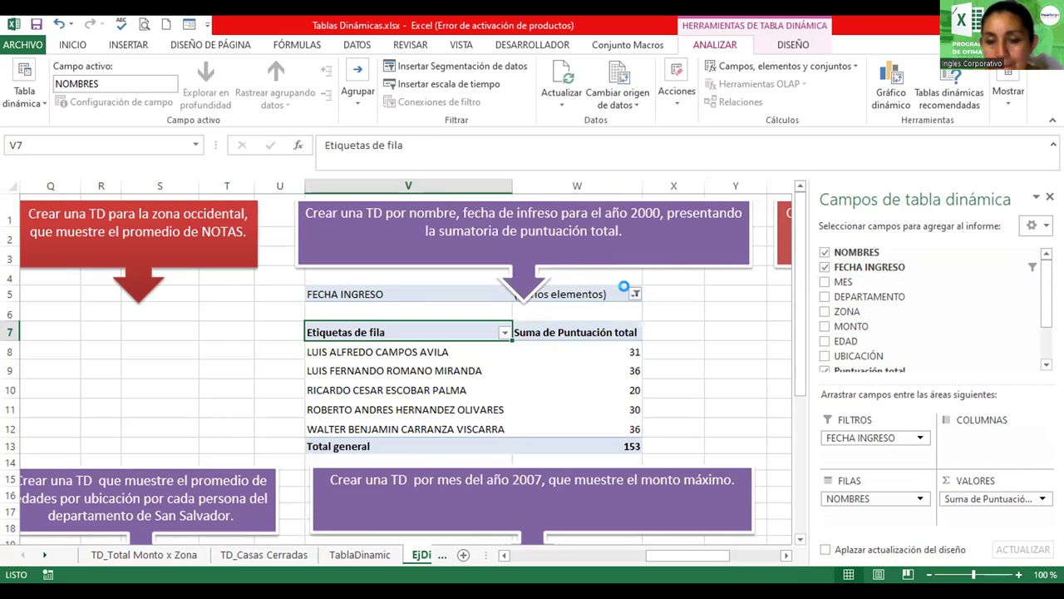
click(635, 294)
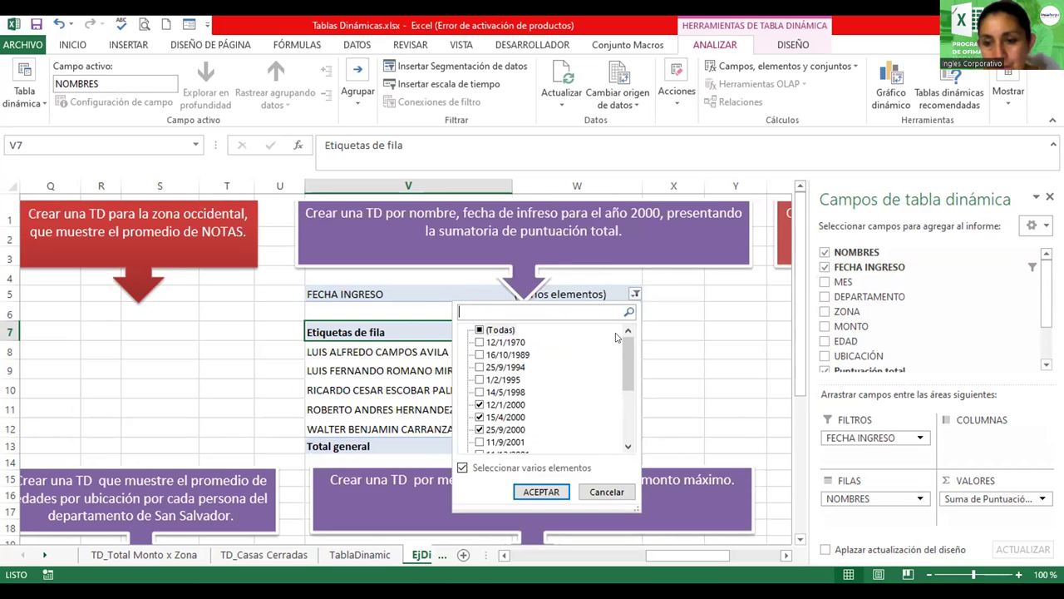
scroll(629, 348, down, 1)
scroll(630, 349, down, 2)
scroll(629, 348, up, 2)
scroll(628, 289, up, 1)
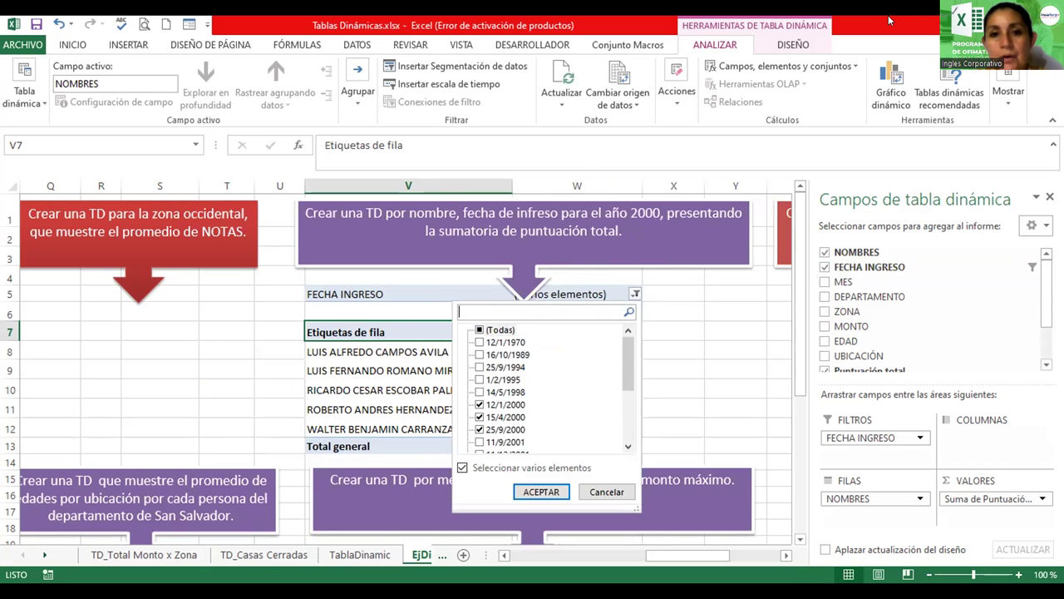
key(Return)
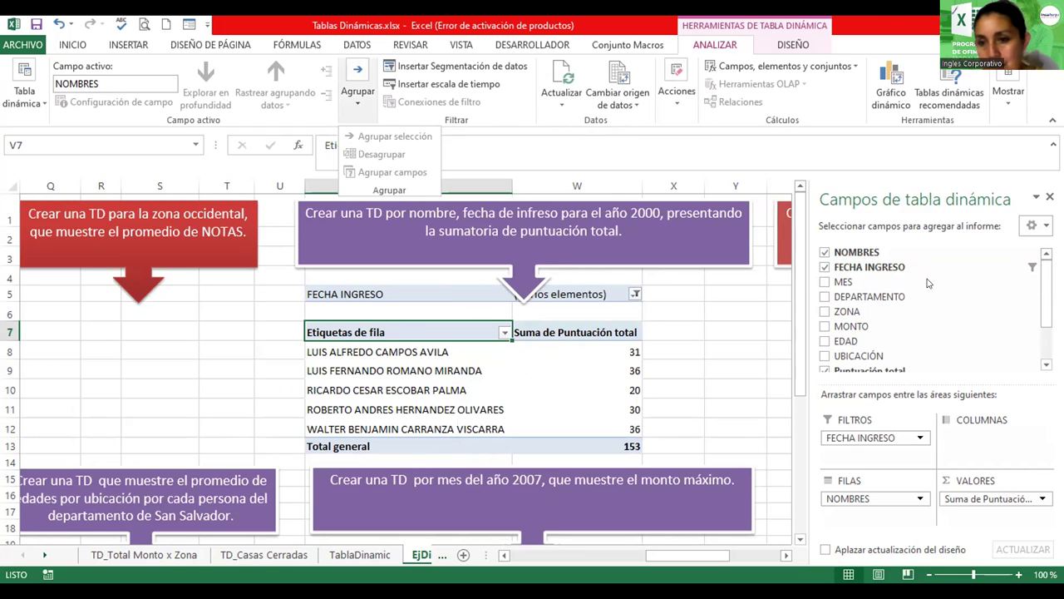
click(1024, 268)
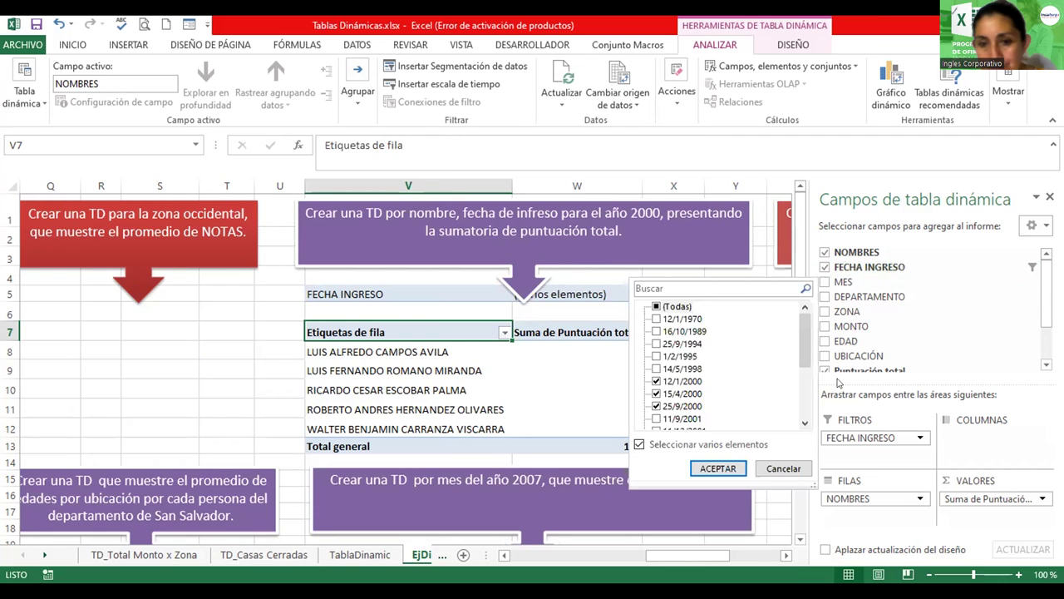
click(726, 470)
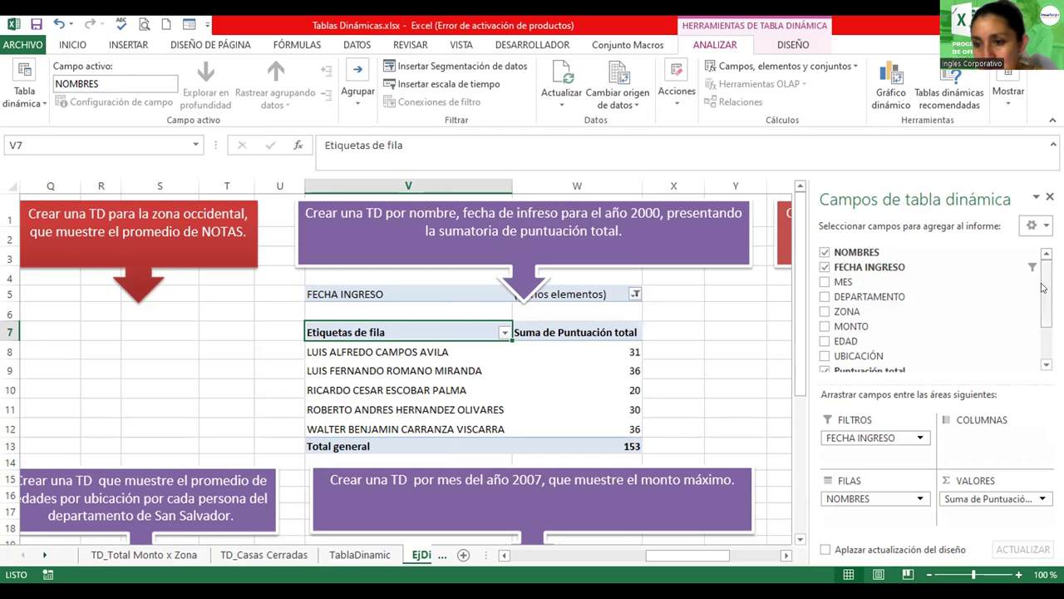
scroll(931, 308, down, 2)
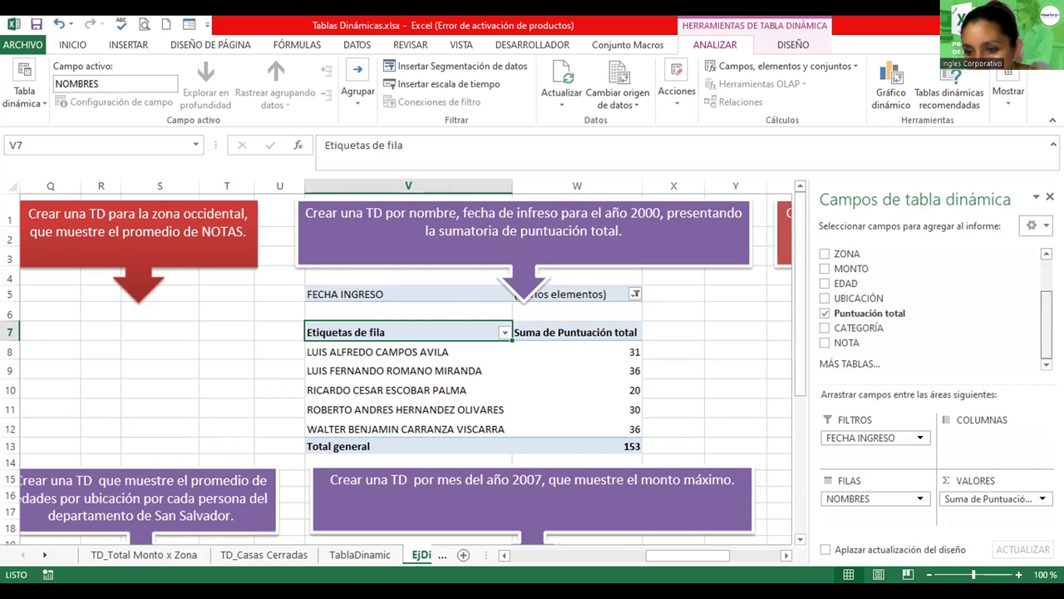
scroll(1025, 274, up, 1)
scroll(1024, 258, up, 1)
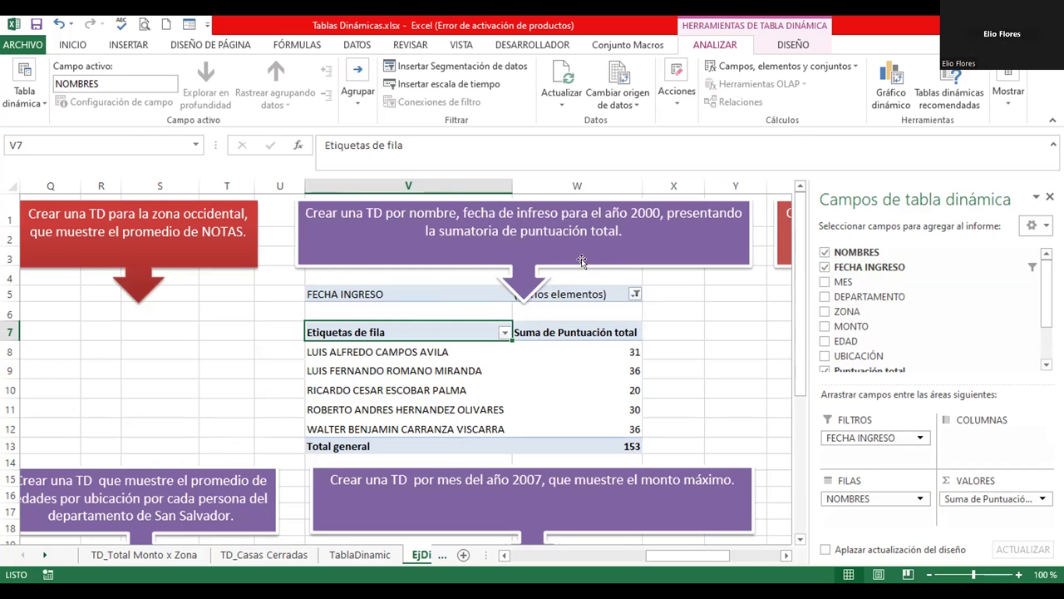
- Select the V7 pivot and review the FECHA INGRESO filter's kept dates: 12/1/2000, 15/4/2000 and 25/9/2000
click(519, 293)
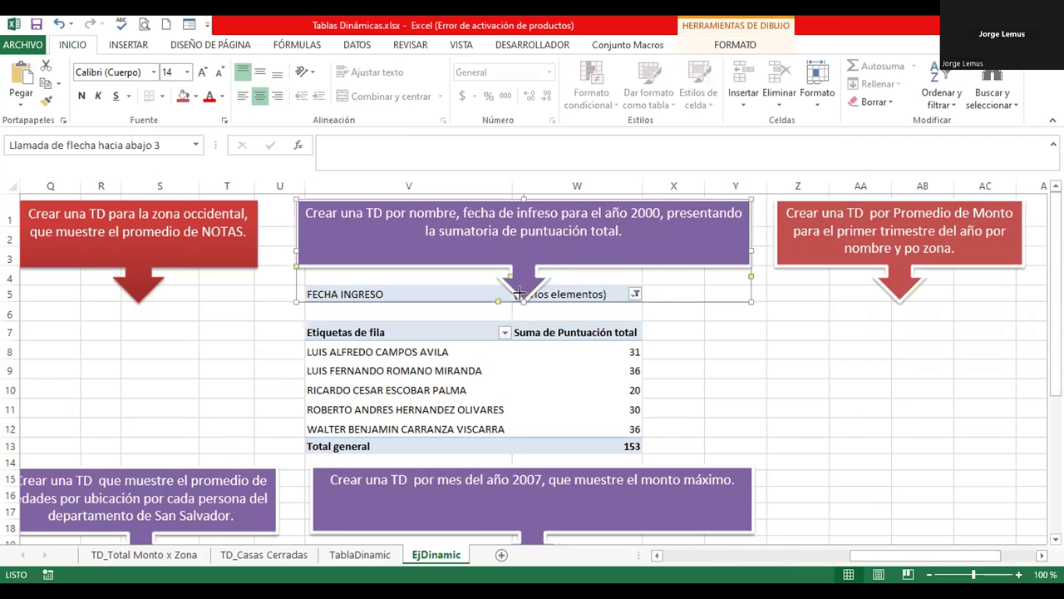
click(559, 354)
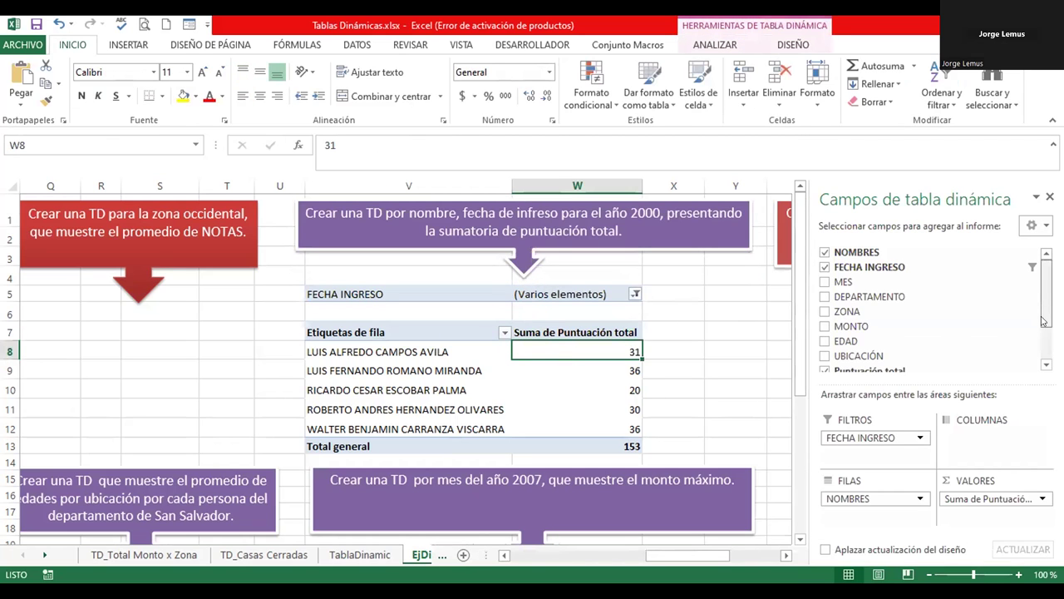
drag(1046, 291, 1046, 324)
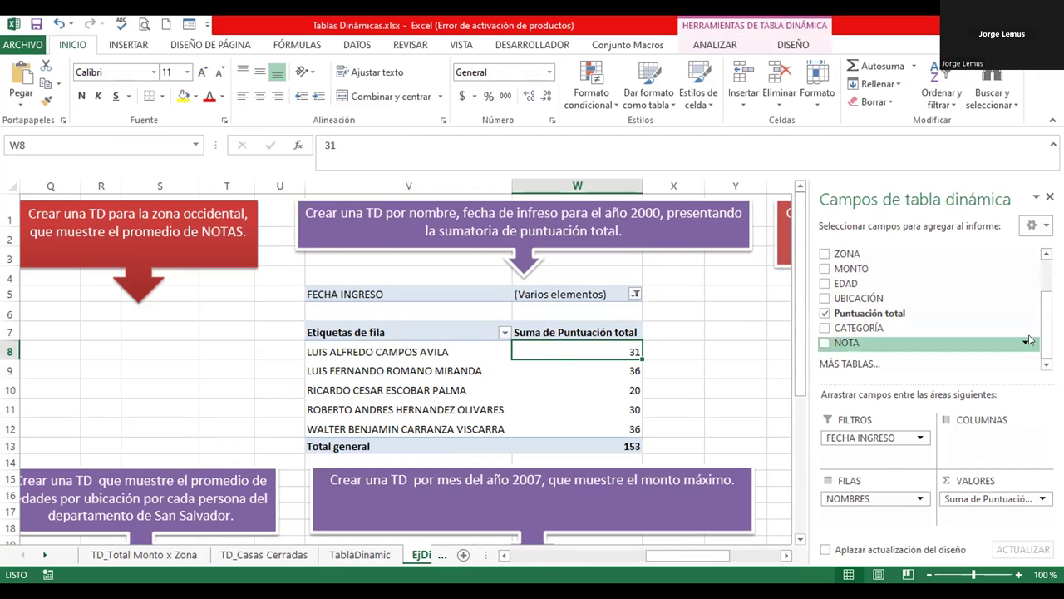
click(1044, 226)
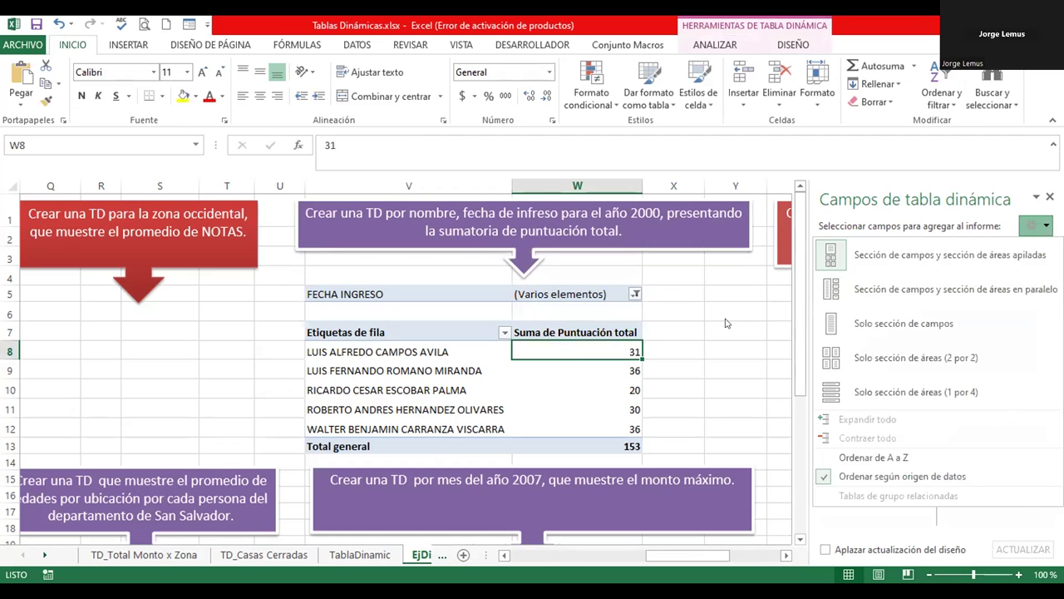
click(641, 357)
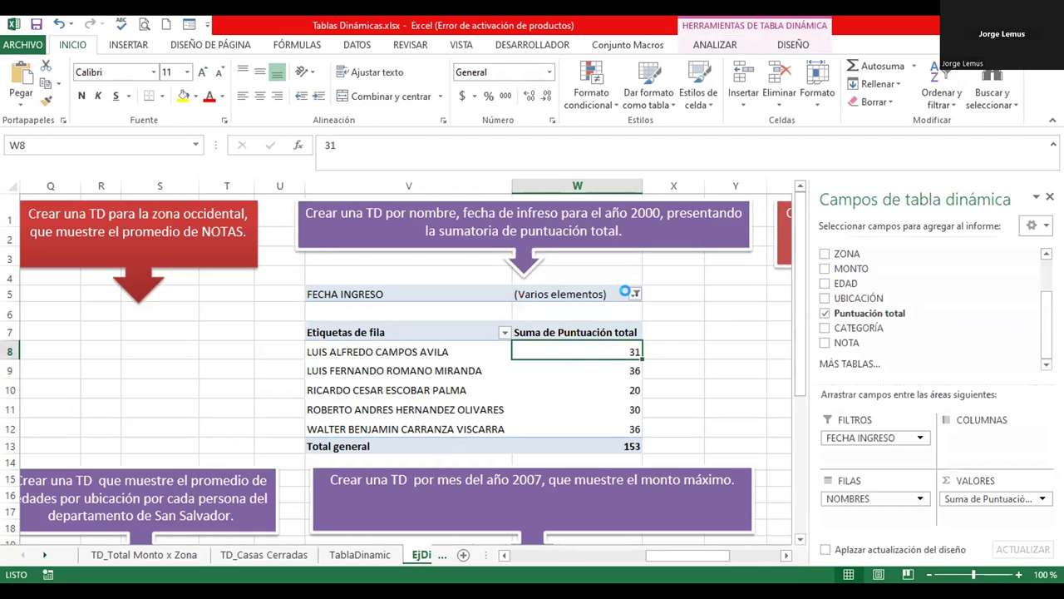
click(633, 295)
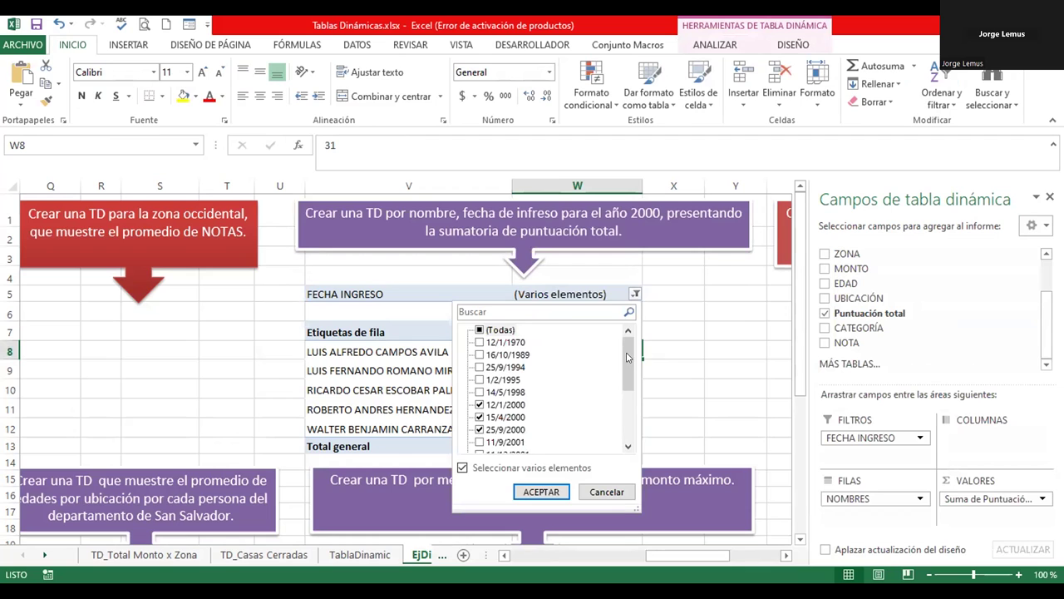
drag(631, 357, 628, 396)
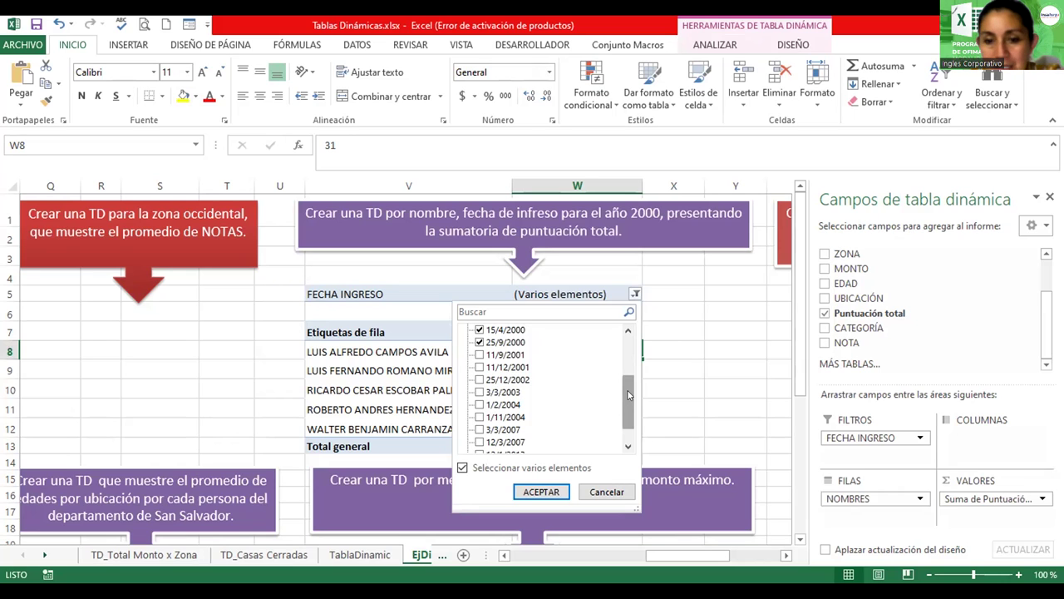
mouse_move(628, 395)
mouse_down()
mouse_move(618, 352)
mouse_move(629, 414)
mouse_up()
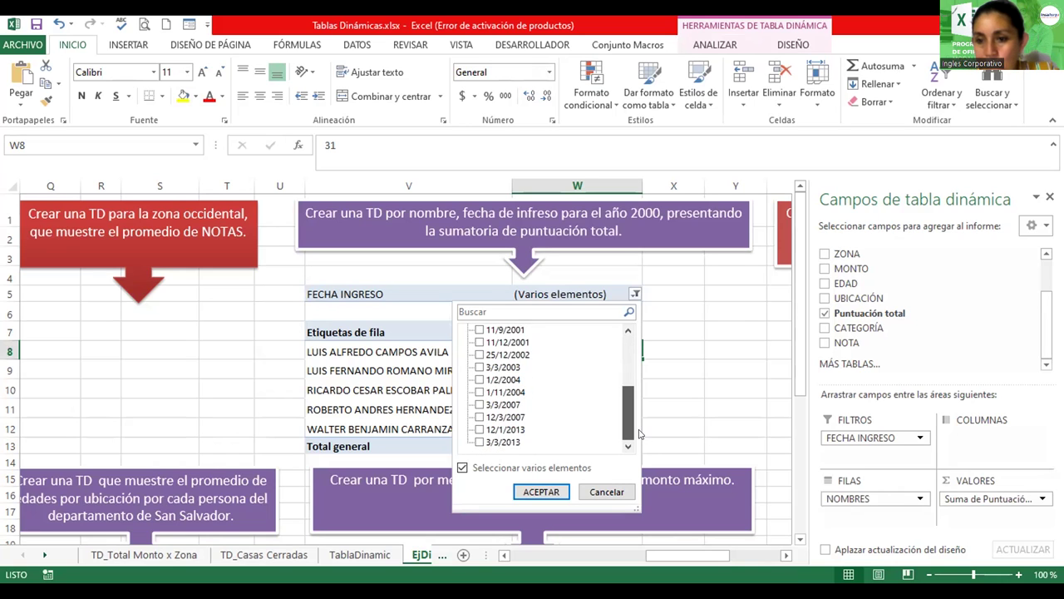
click(919, 438)
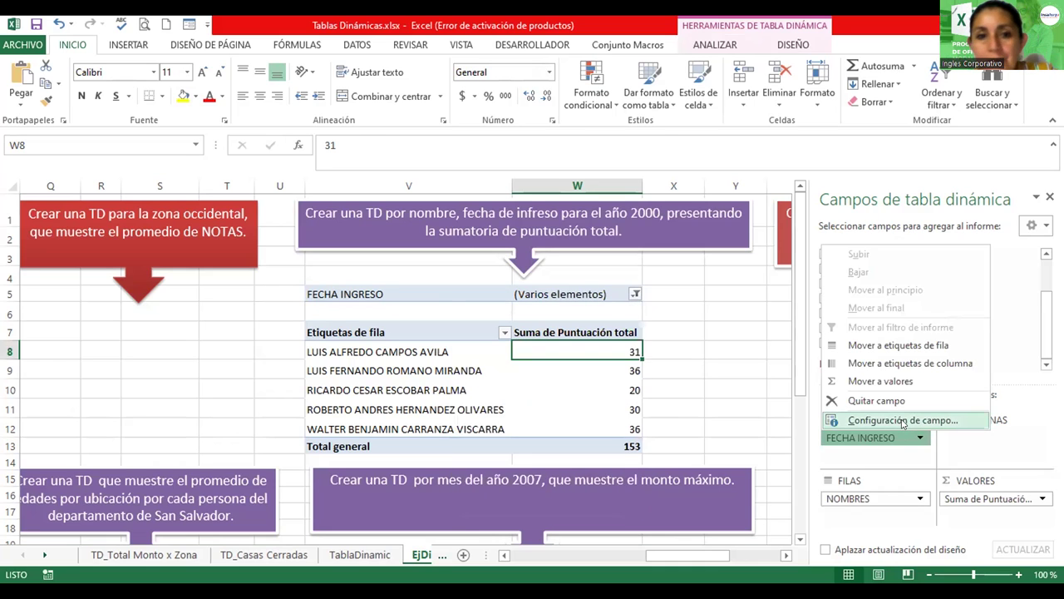
click(903, 421)
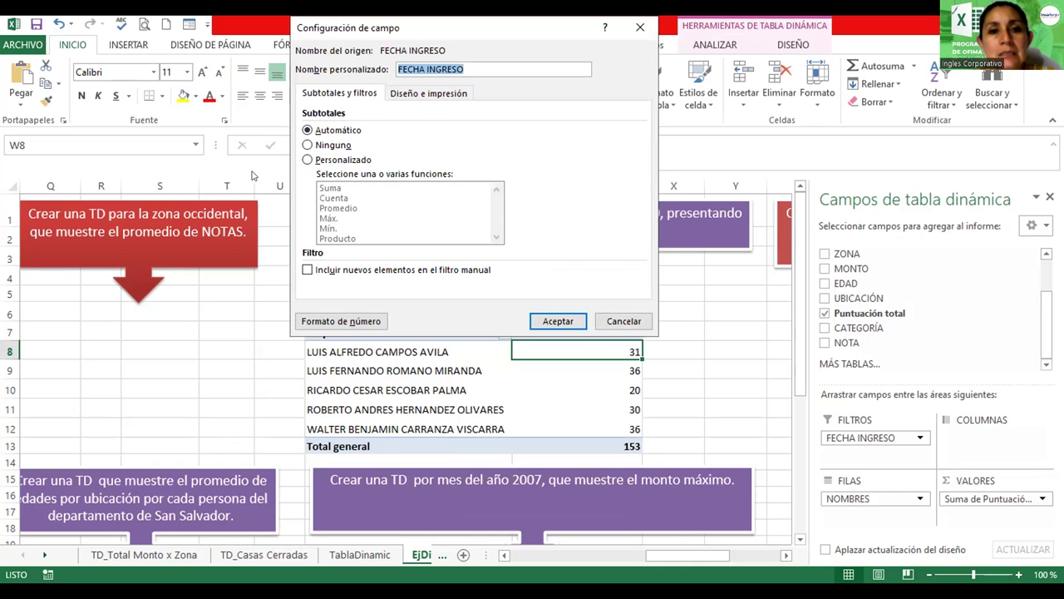
click(307, 160)
click(307, 145)
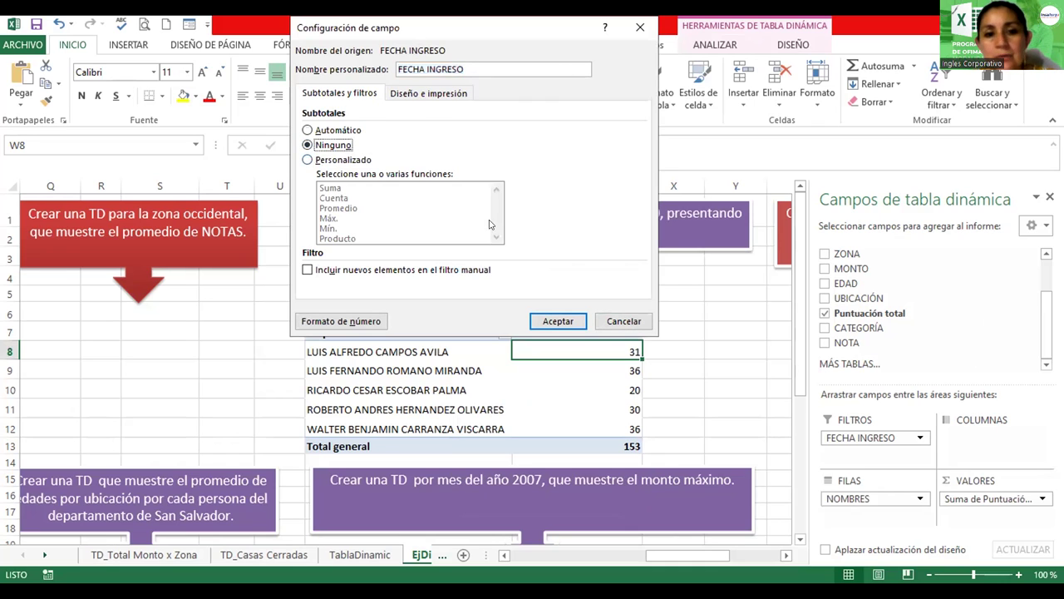
click(625, 322)
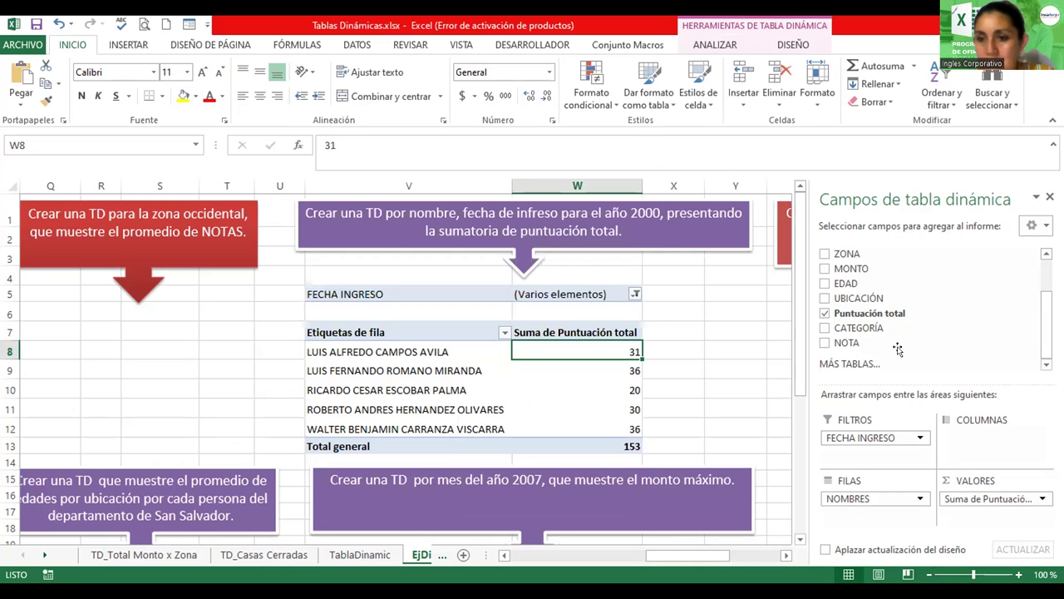
- Move FECHA INGRESO from Filas back into Filtros as a report filter
drag(847, 438, 851, 515)
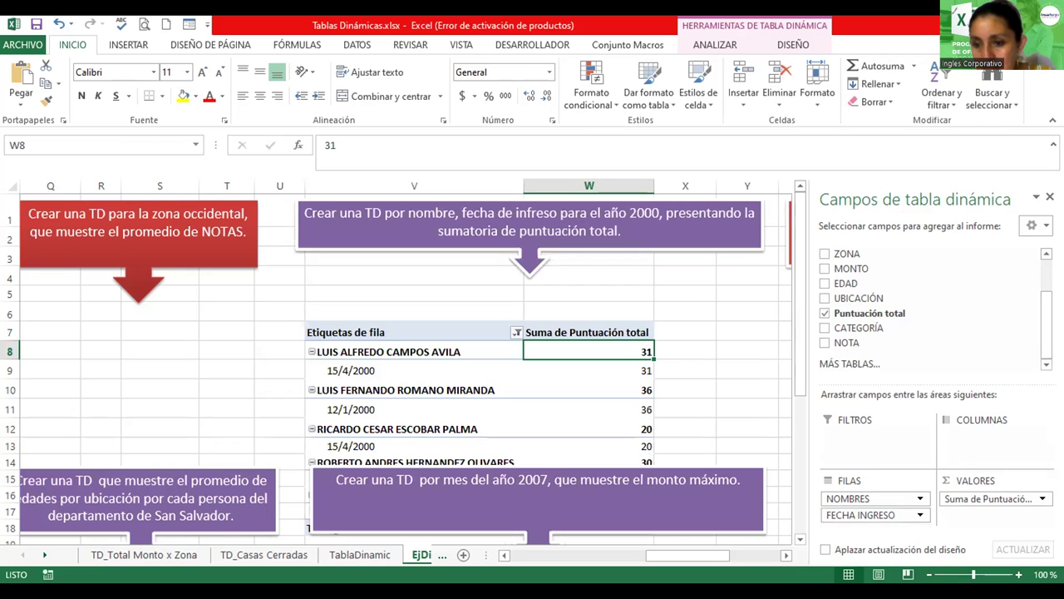
click(921, 515)
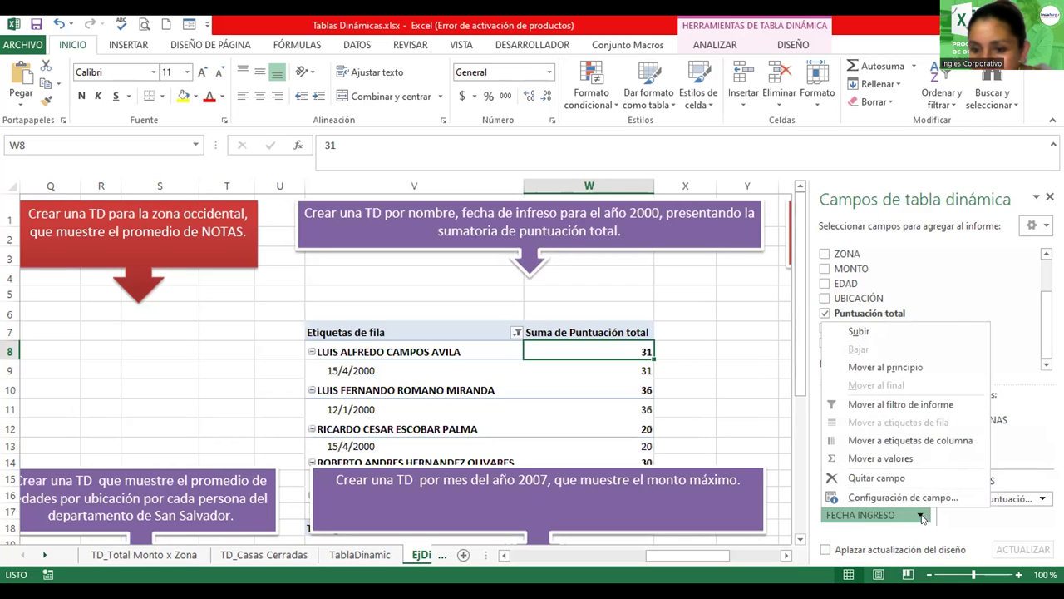
click(853, 512)
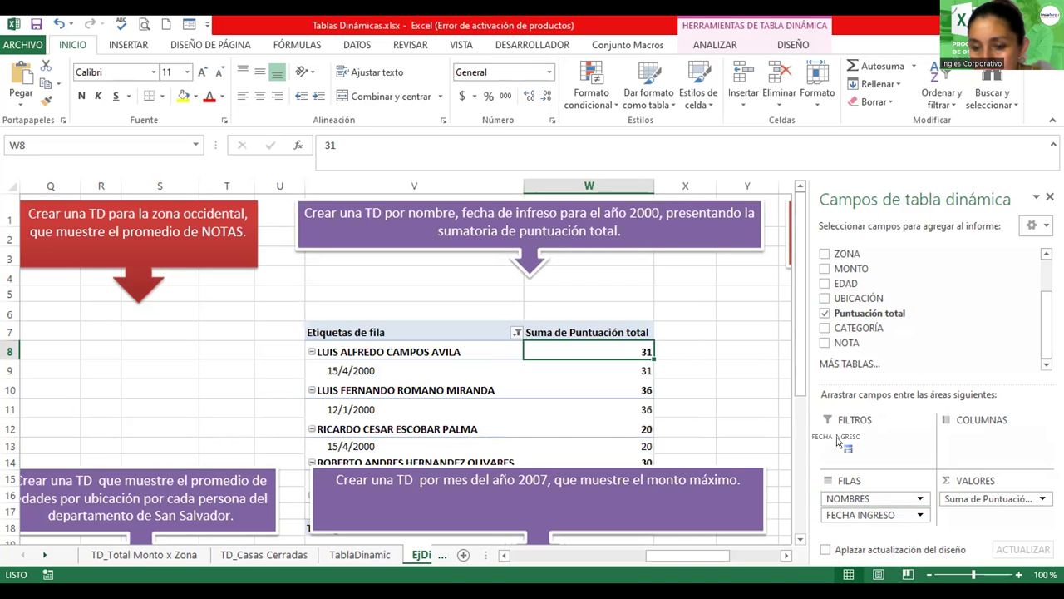
drag(853, 513, 848, 438)
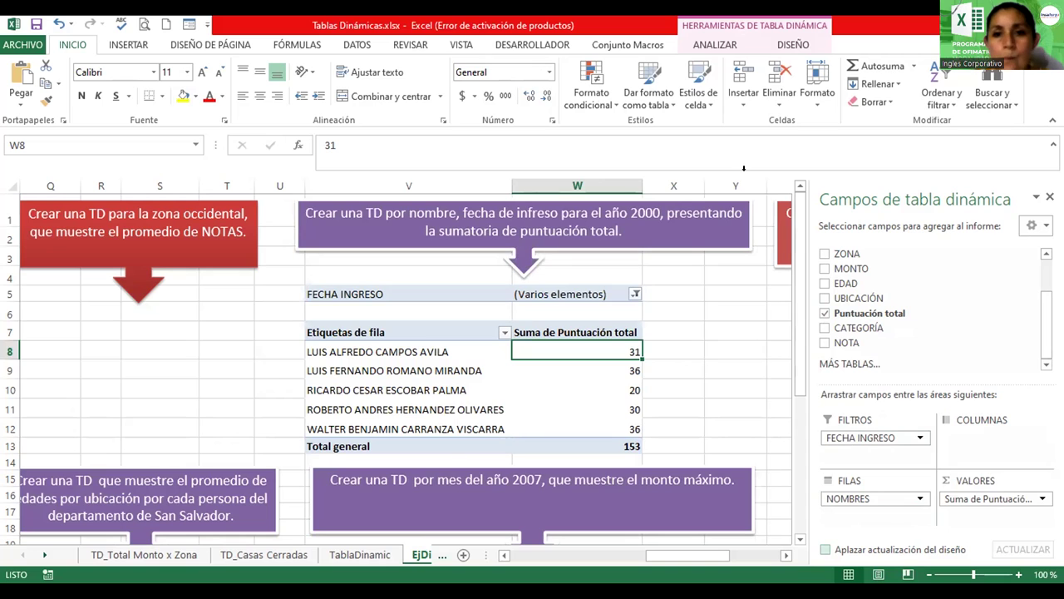
- Browse the pivot's ANALIZAR and DISEÑO tabs, including the Acciones and Mostrar options
click(706, 46)
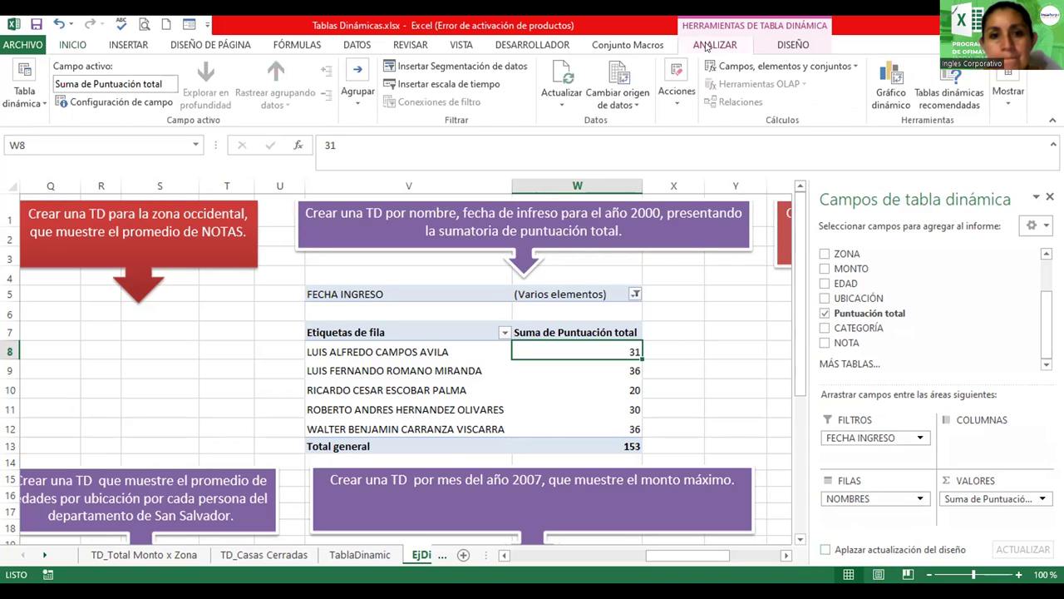
click(769, 44)
click(730, 45)
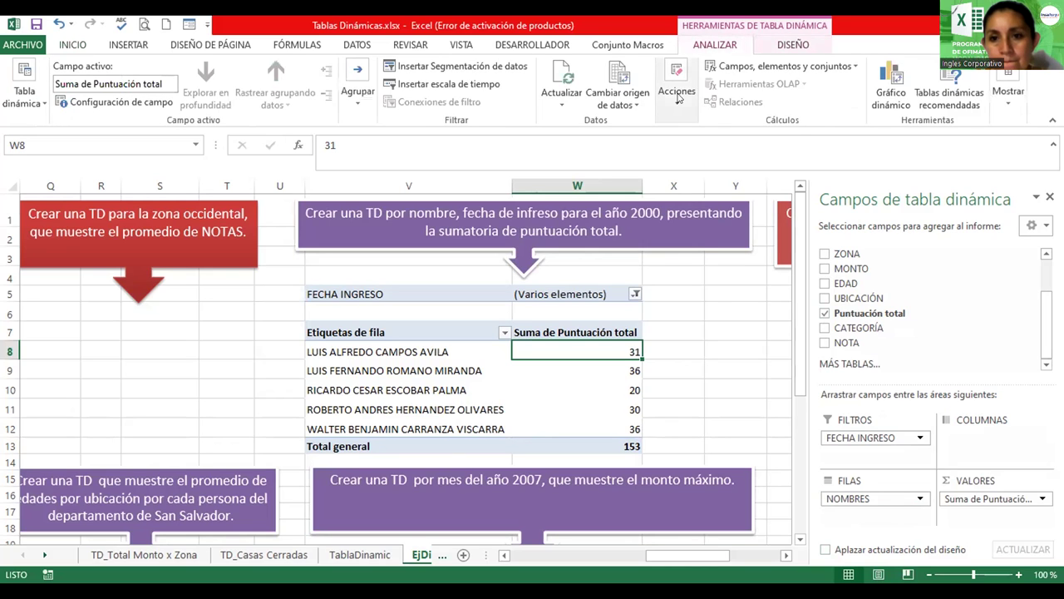
click(678, 99)
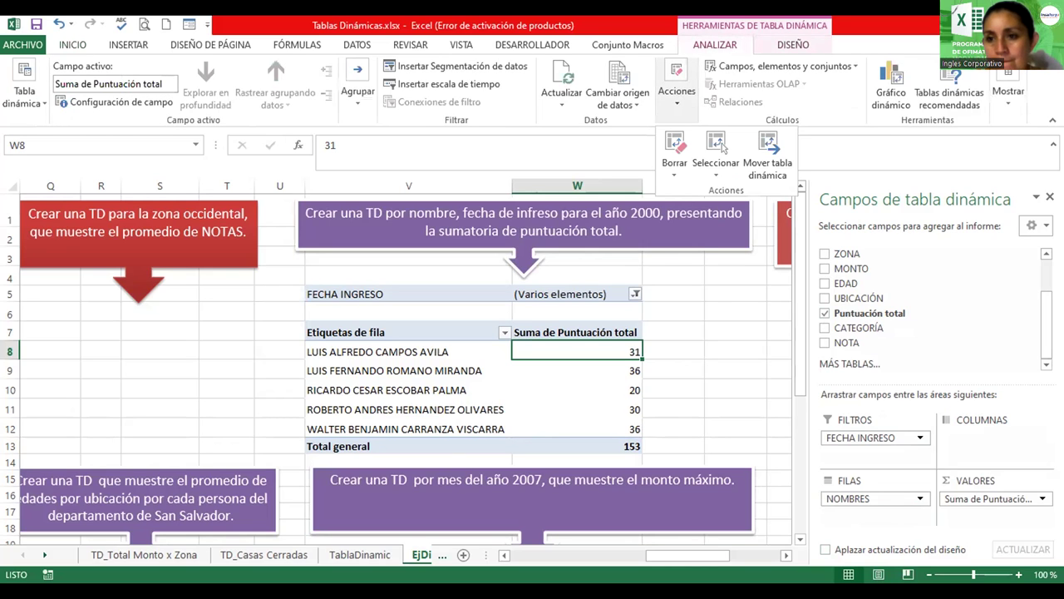
click(976, 156)
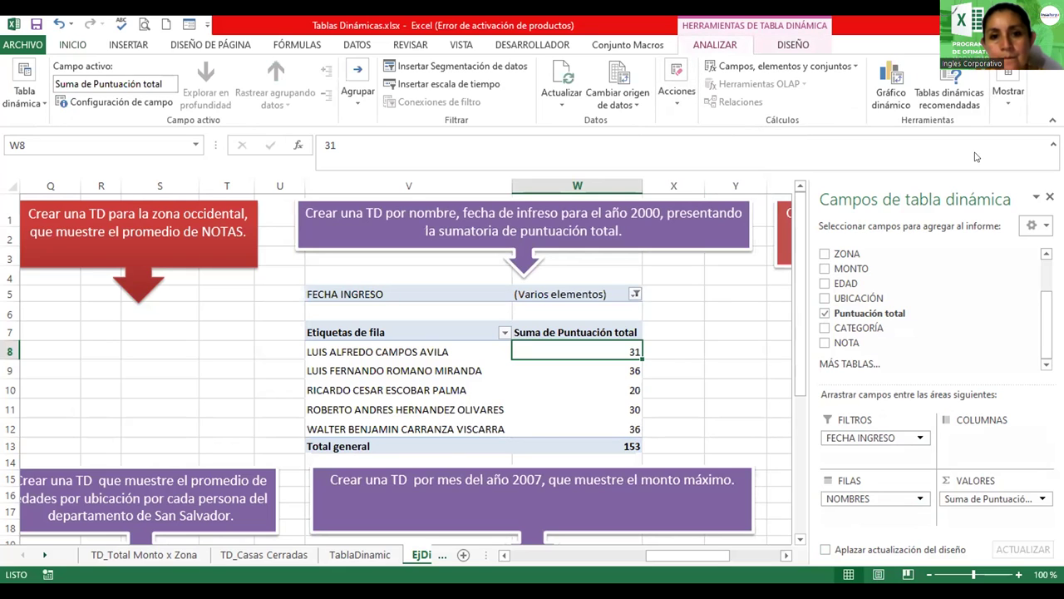
click(674, 105)
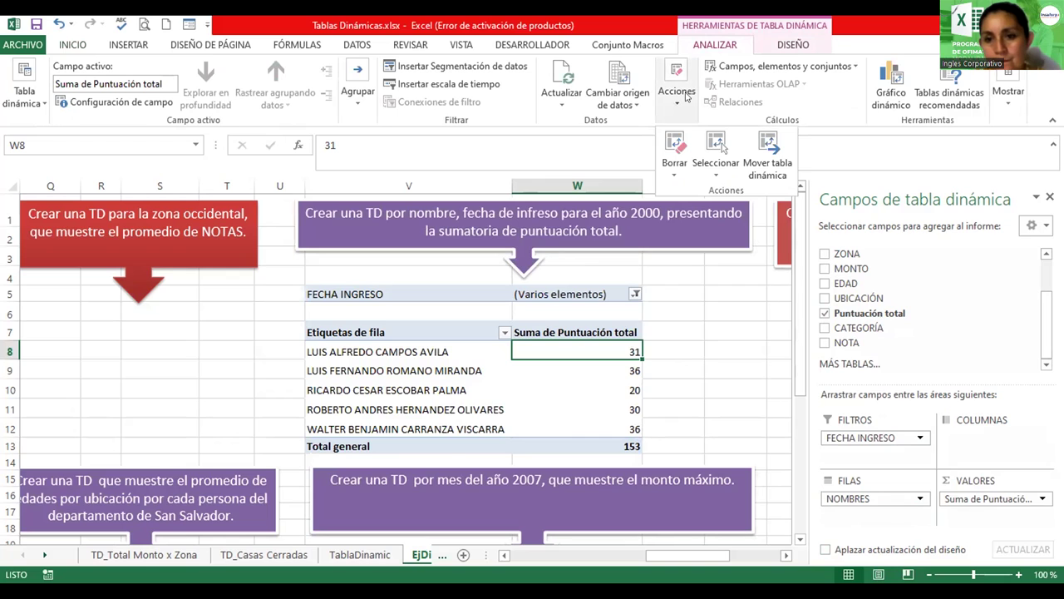
click(790, 45)
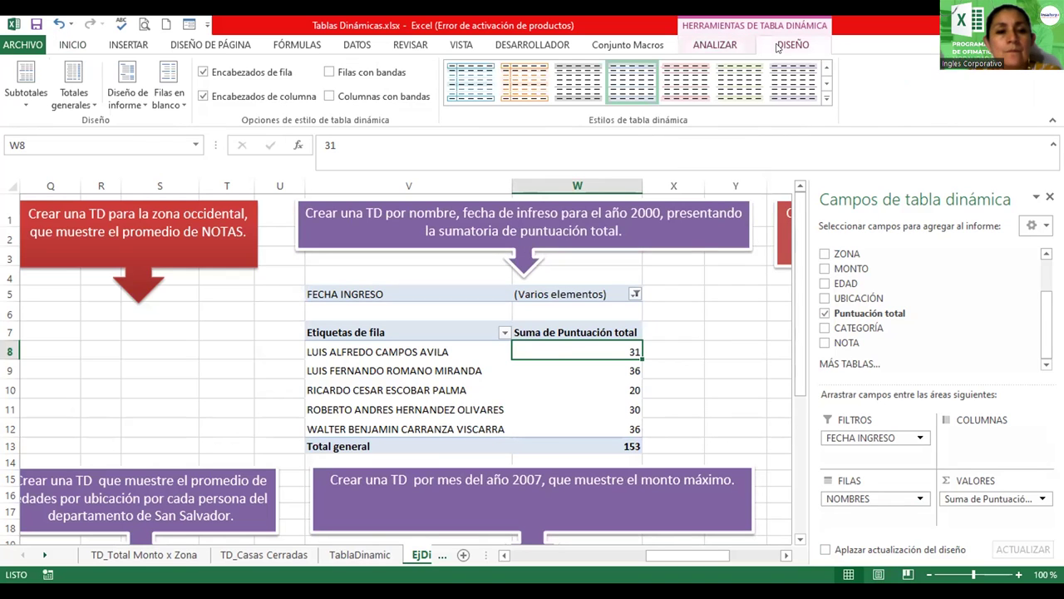
click(703, 46)
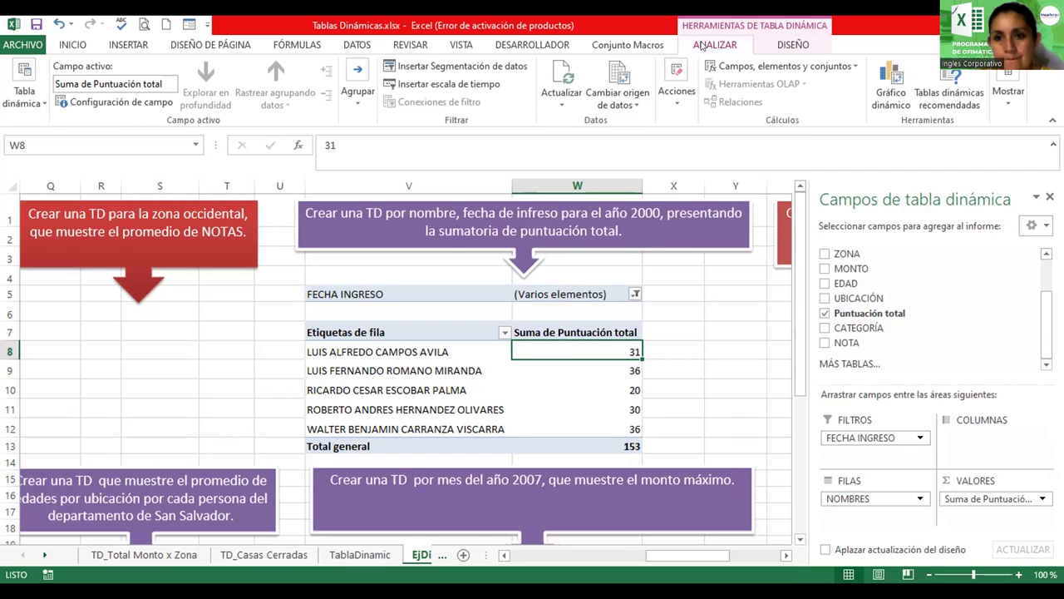
click(1006, 98)
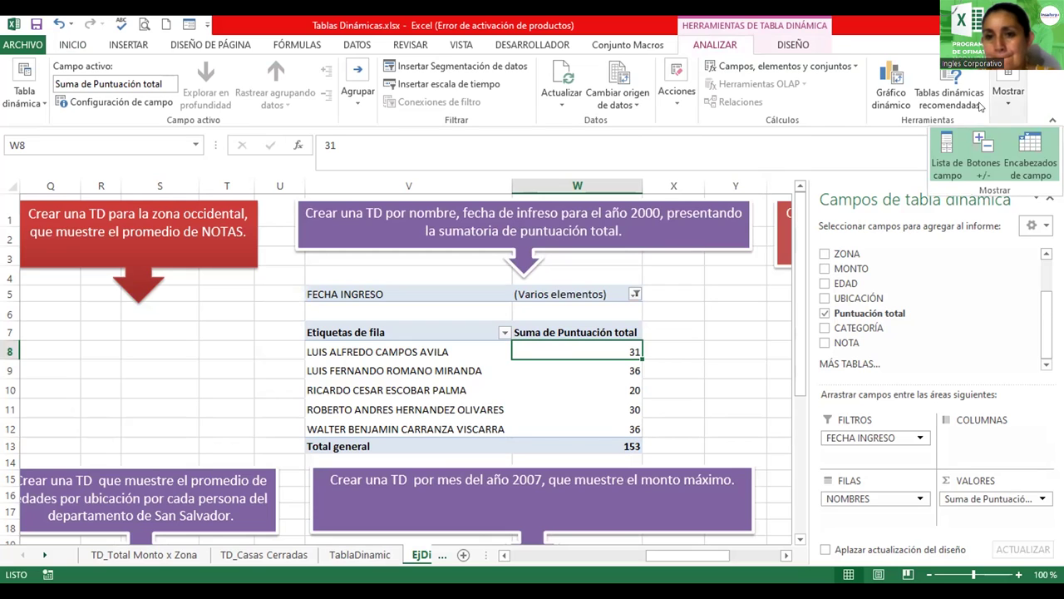
click(679, 103)
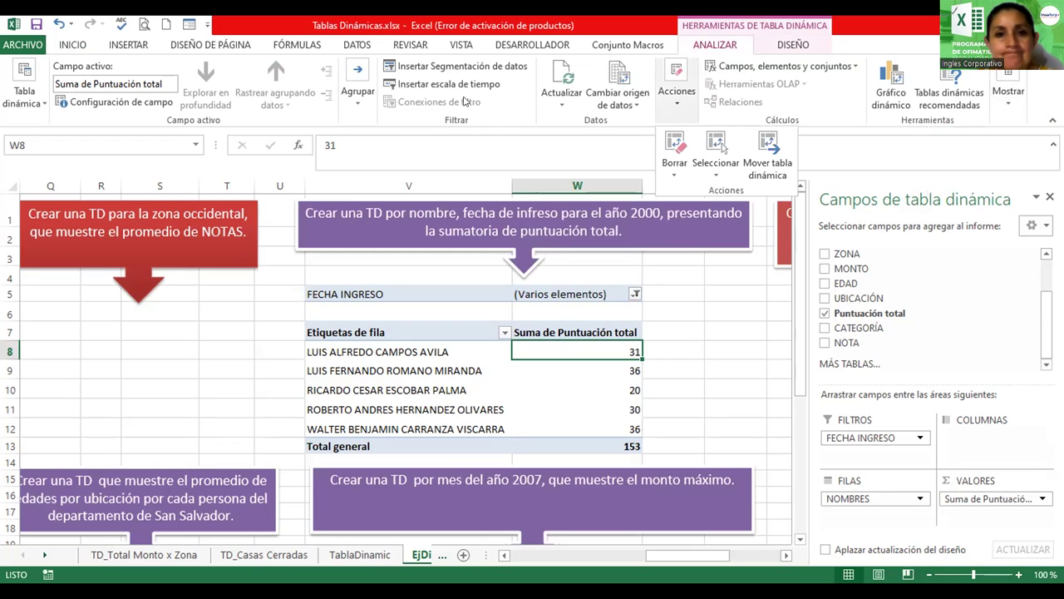
- Tick (Todas) in the FECHA INGRESO filter's date list
click(356, 99)
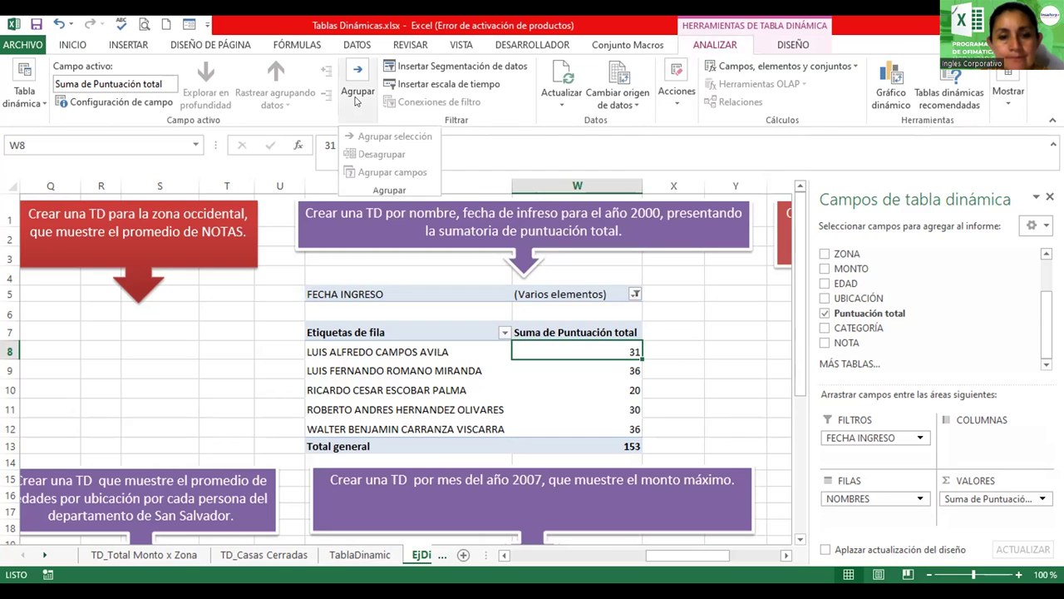
click(632, 295)
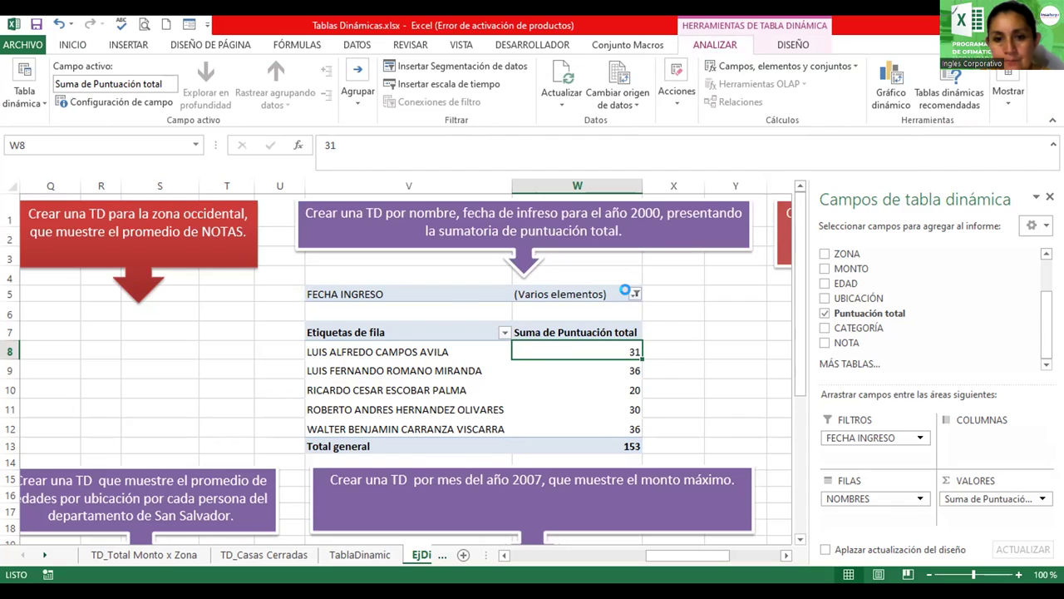
click(480, 330)
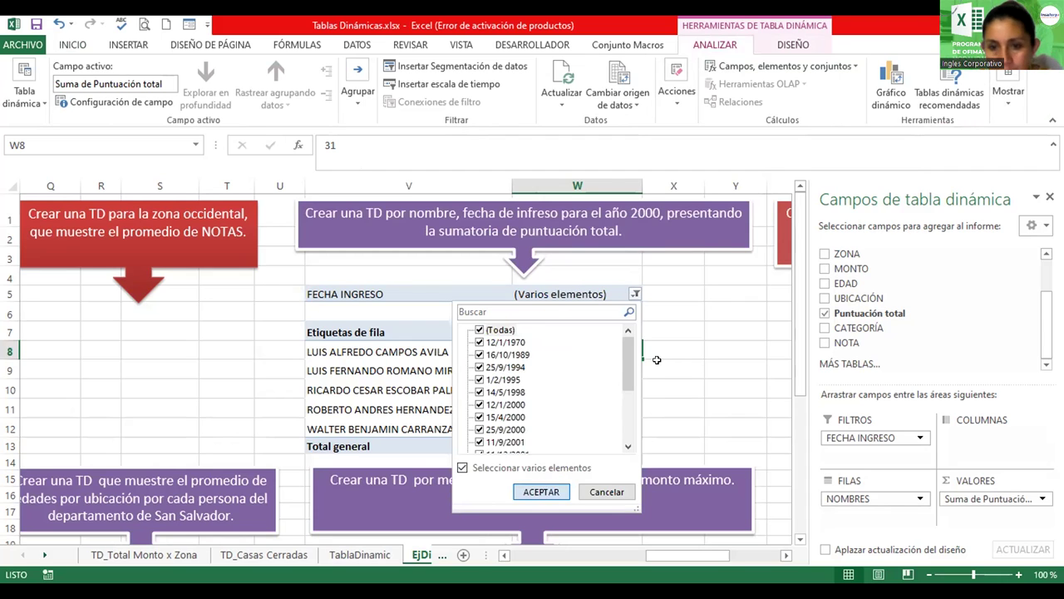
- Apply (Todas) to the FECHA INGRESO filter, declining MÁS TABLAS, and keep the field in Filtros
click(541, 491)
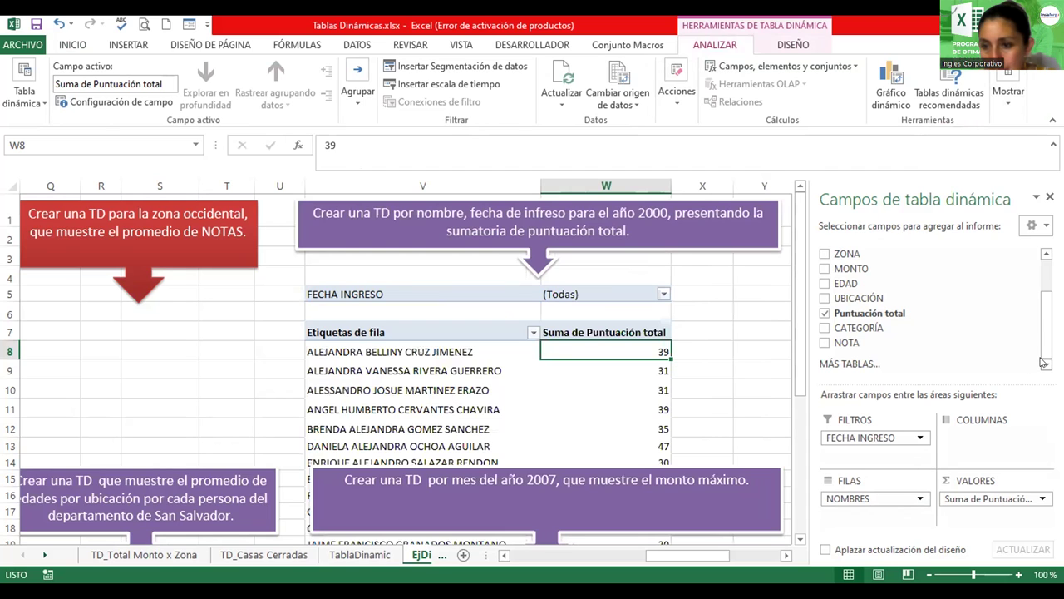
click(849, 362)
click(609, 225)
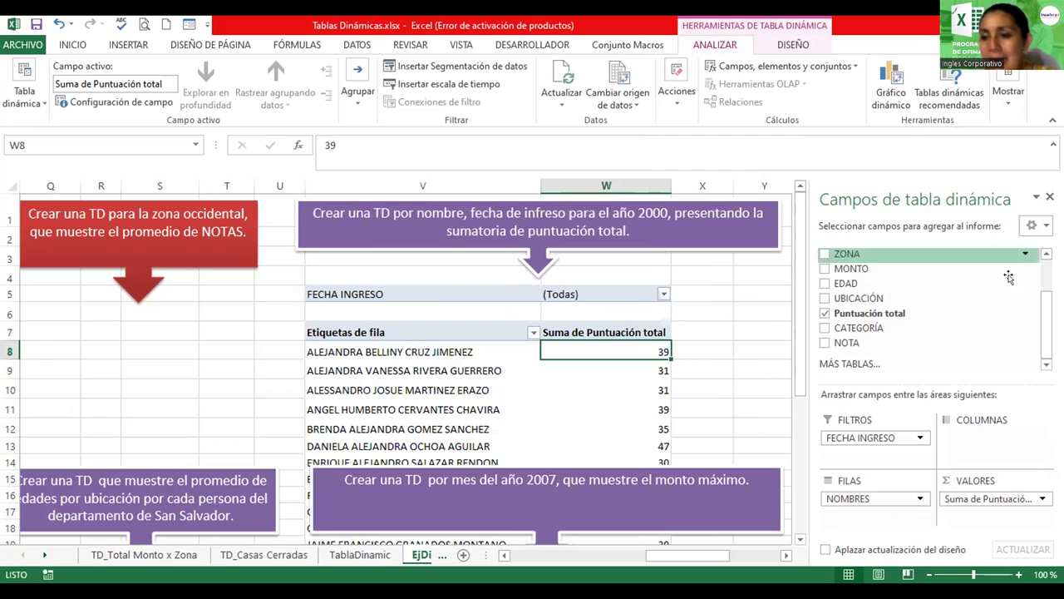
scroll(915, 324, up, 1)
scroll(1033, 249, up, 1)
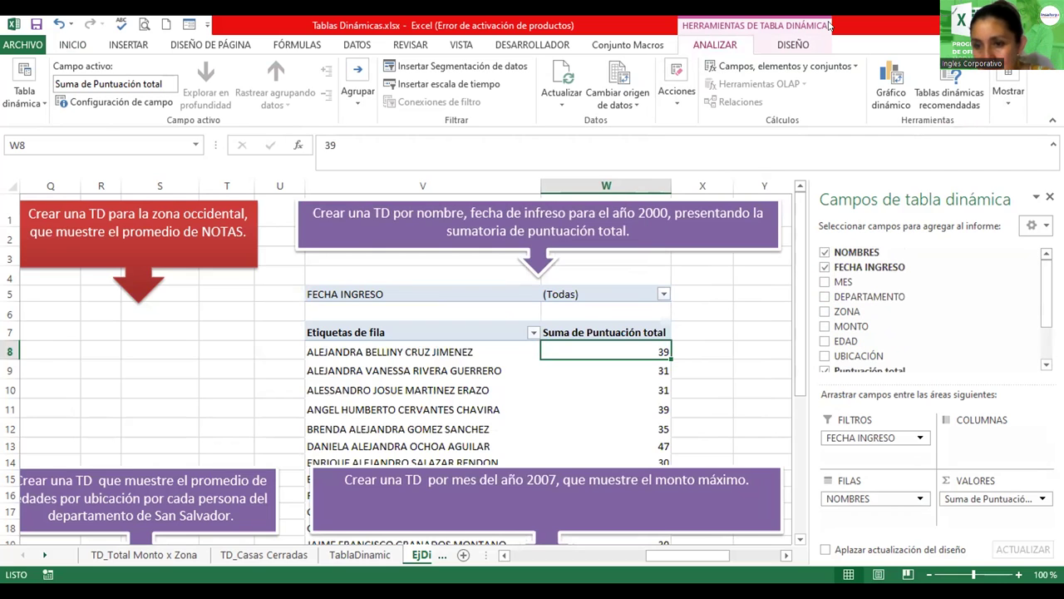
scroll(1046, 299, down, 2)
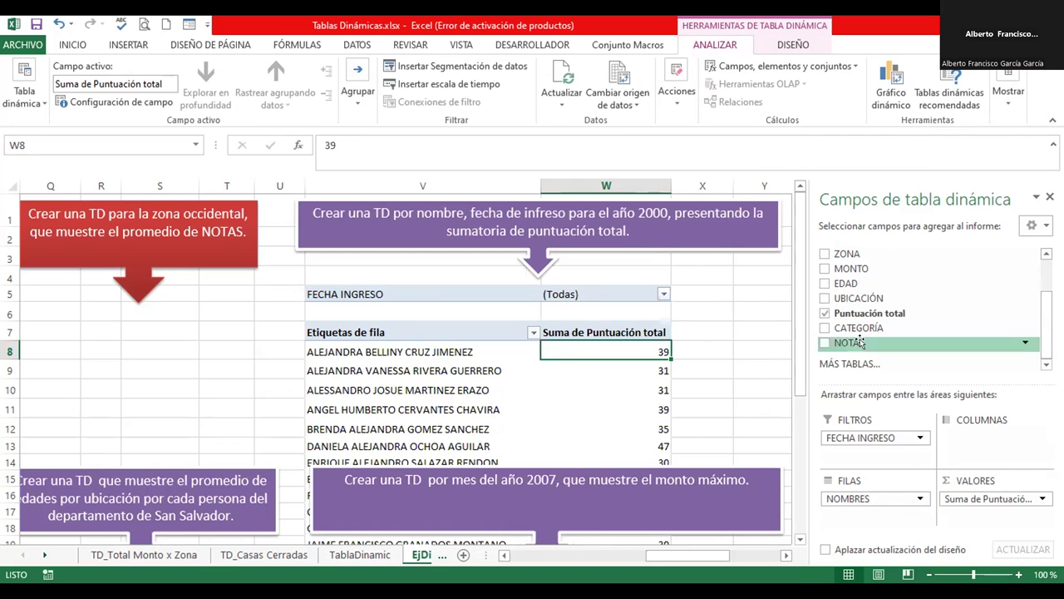
drag(865, 438, 954, 439)
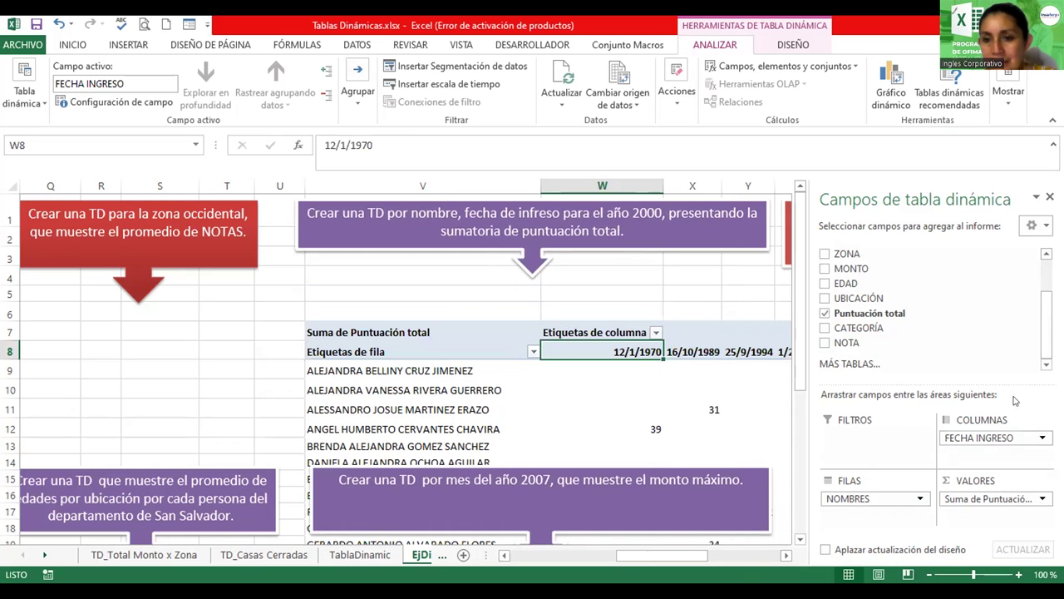
mouse_move(1002, 437)
mouse_down()
mouse_move(900, 452)
mouse_move(890, 439)
mouse_up()
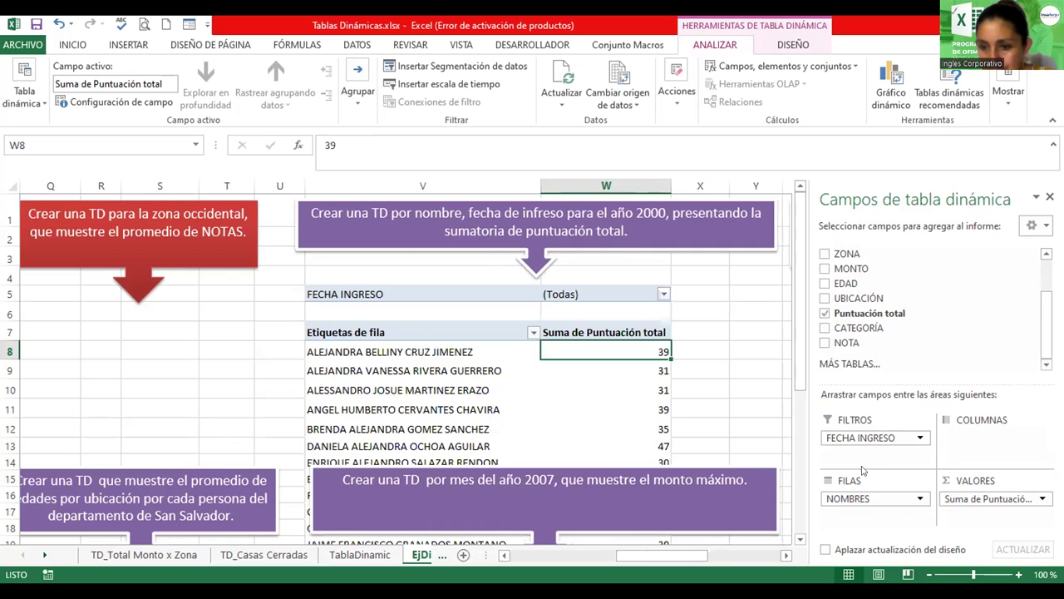
click(871, 438)
click(872, 438)
click(872, 438)
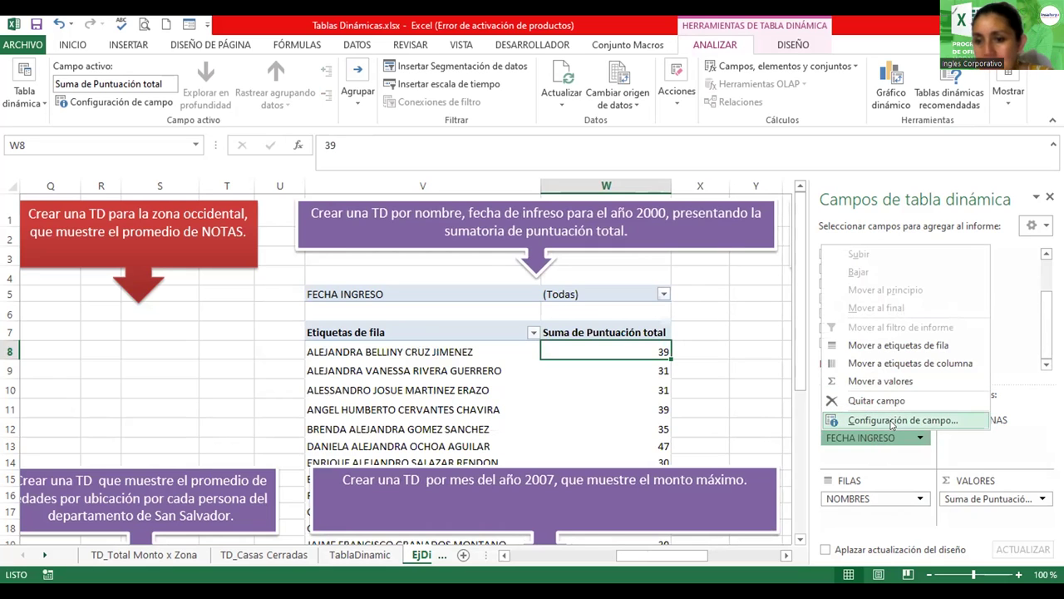
click(893, 421)
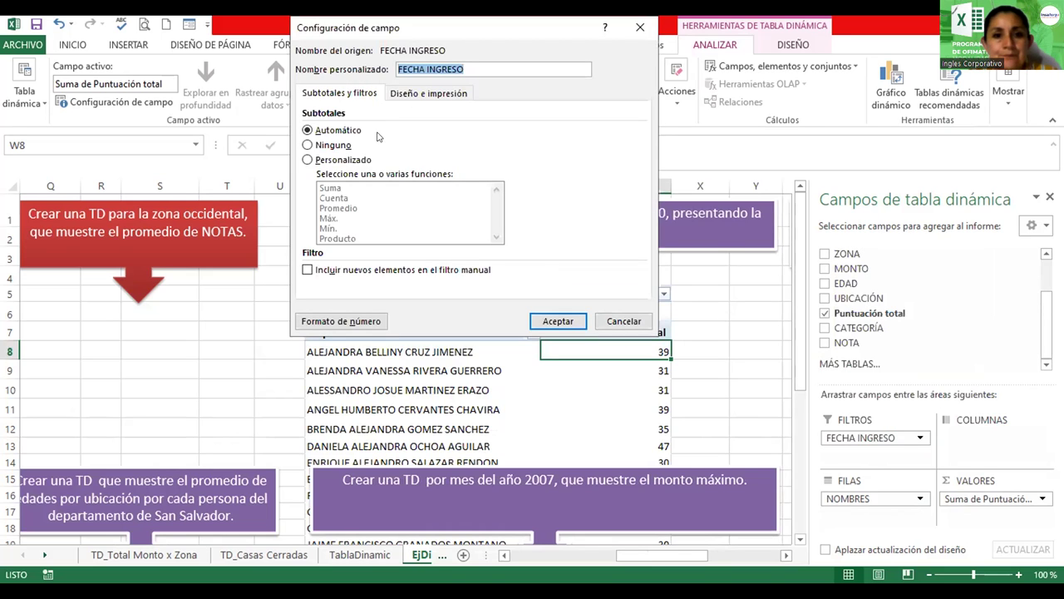
click(308, 160)
click(307, 146)
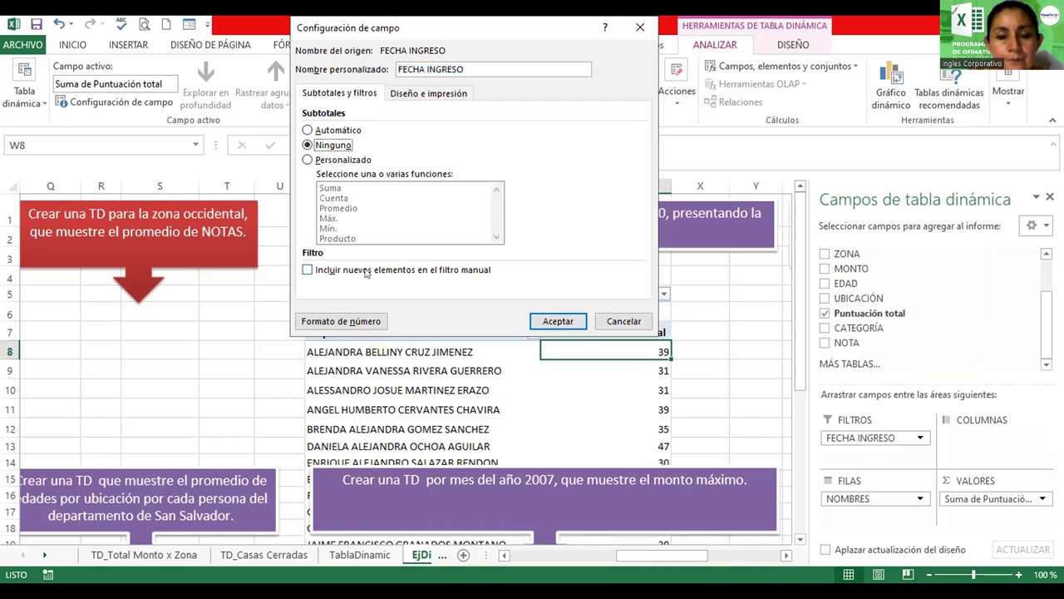
click(624, 321)
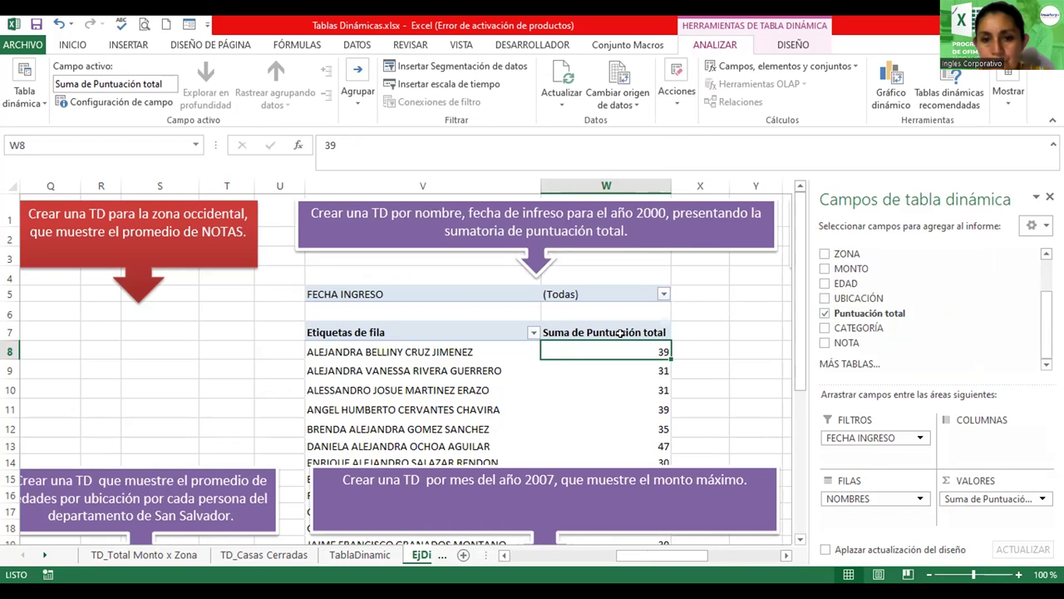
click(661, 293)
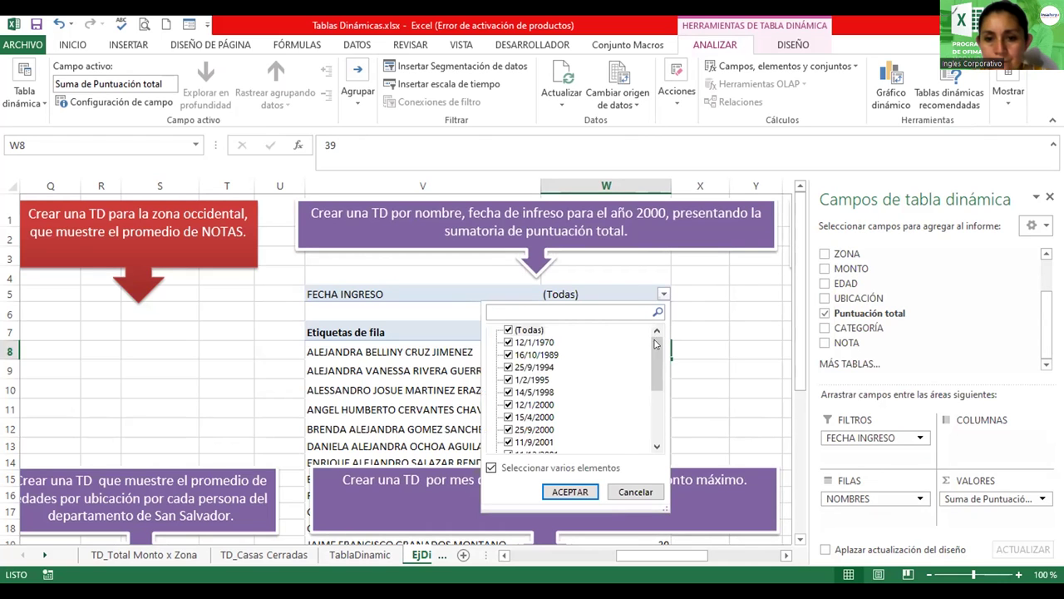
mouse_move(658, 357)
mouse_down()
mouse_move(662, 422)
mouse_move(664, 301)
mouse_up()
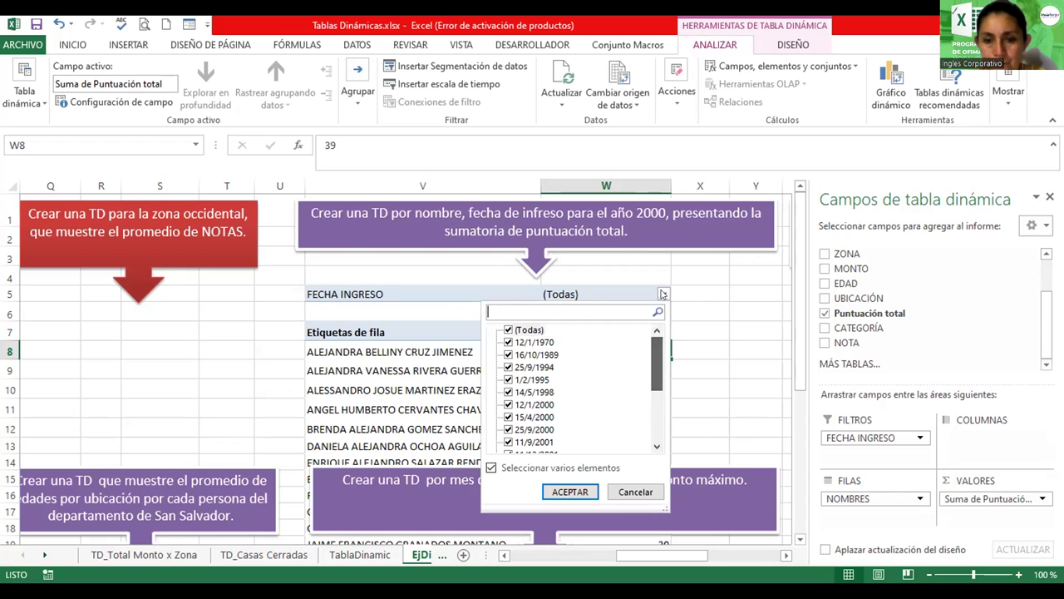
key(Escape)
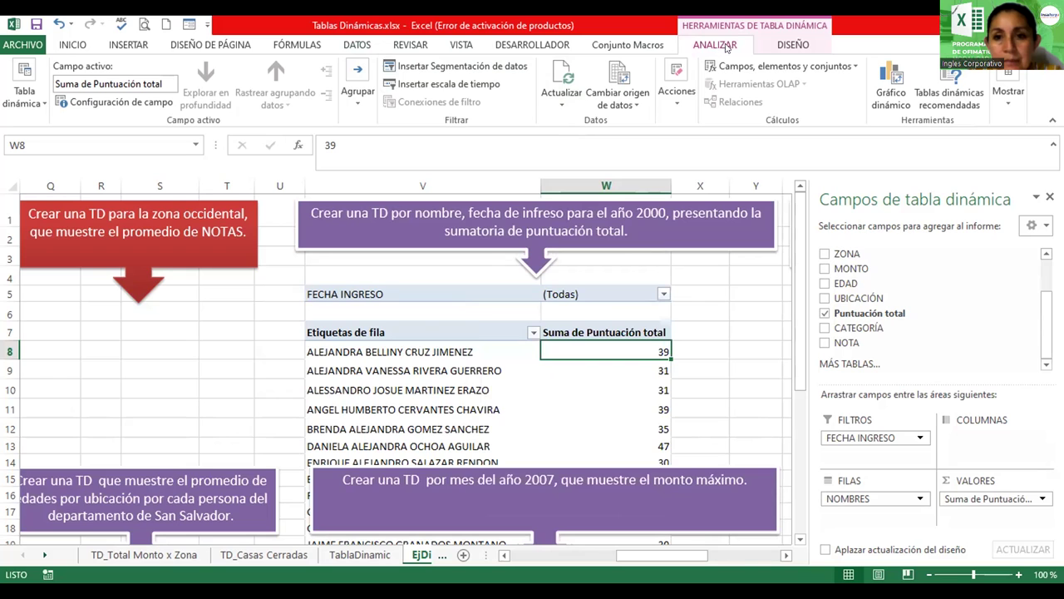
click(760, 70)
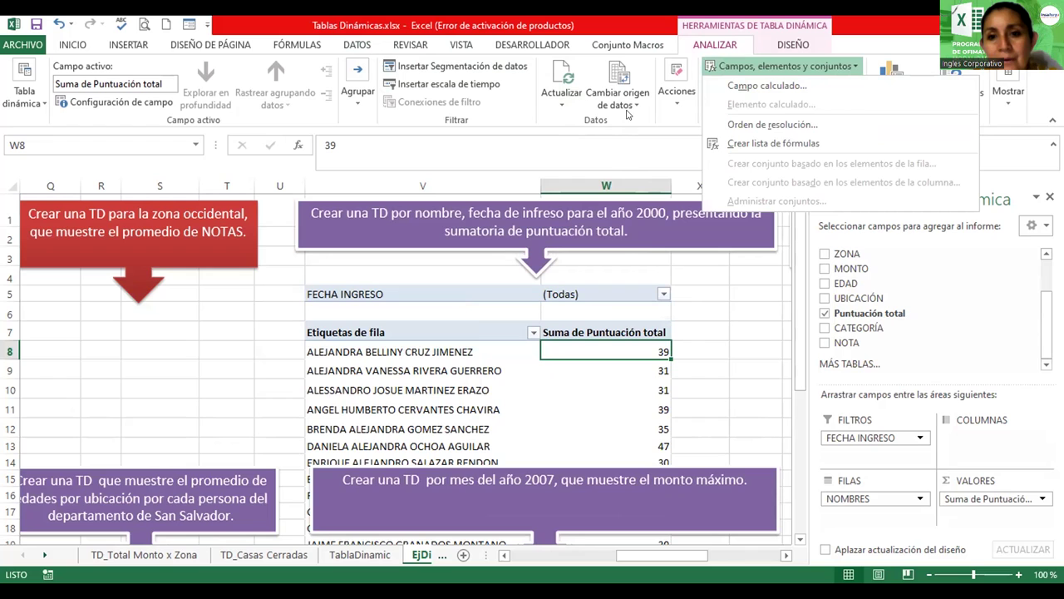
click(781, 47)
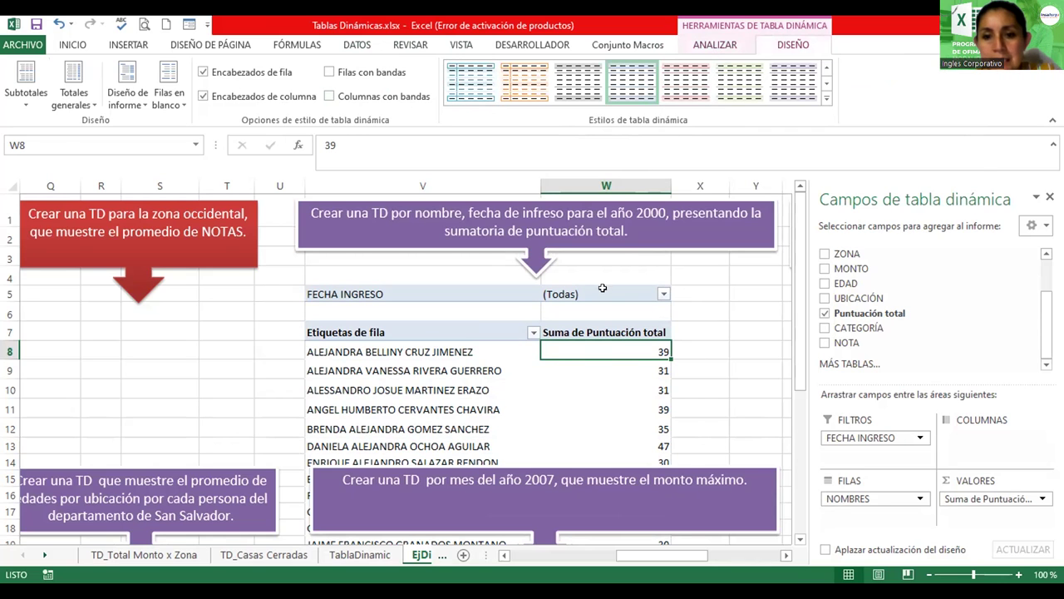
click(602, 291)
click(705, 47)
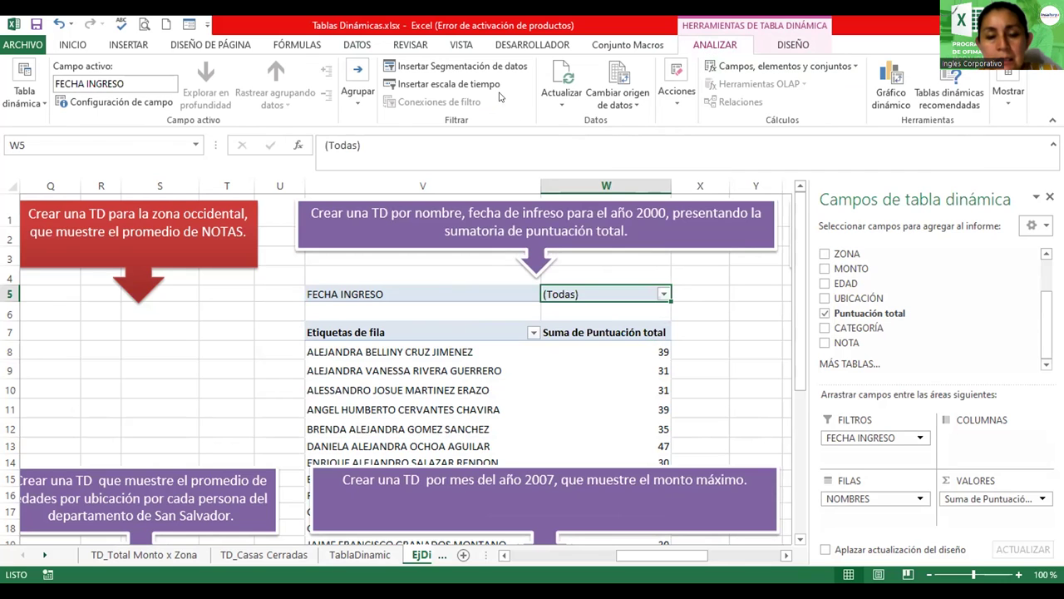
click(353, 106)
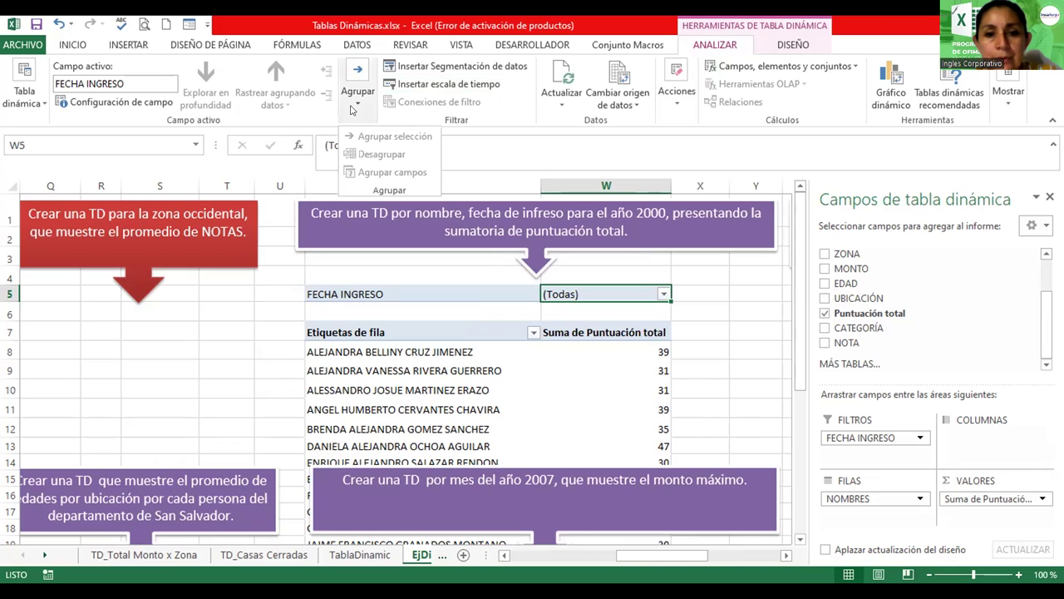
click(568, 349)
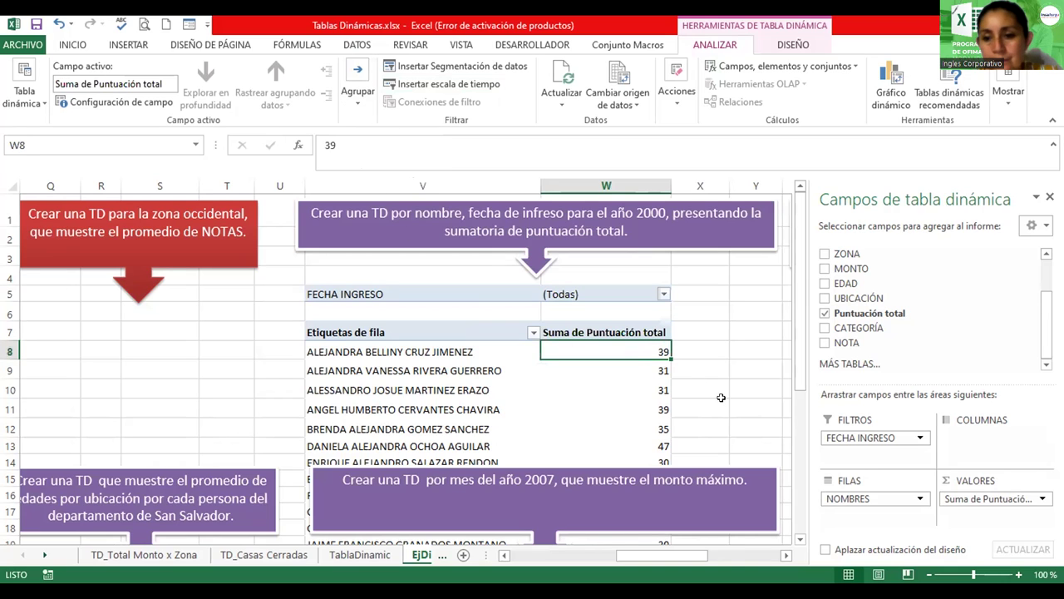
click(865, 434)
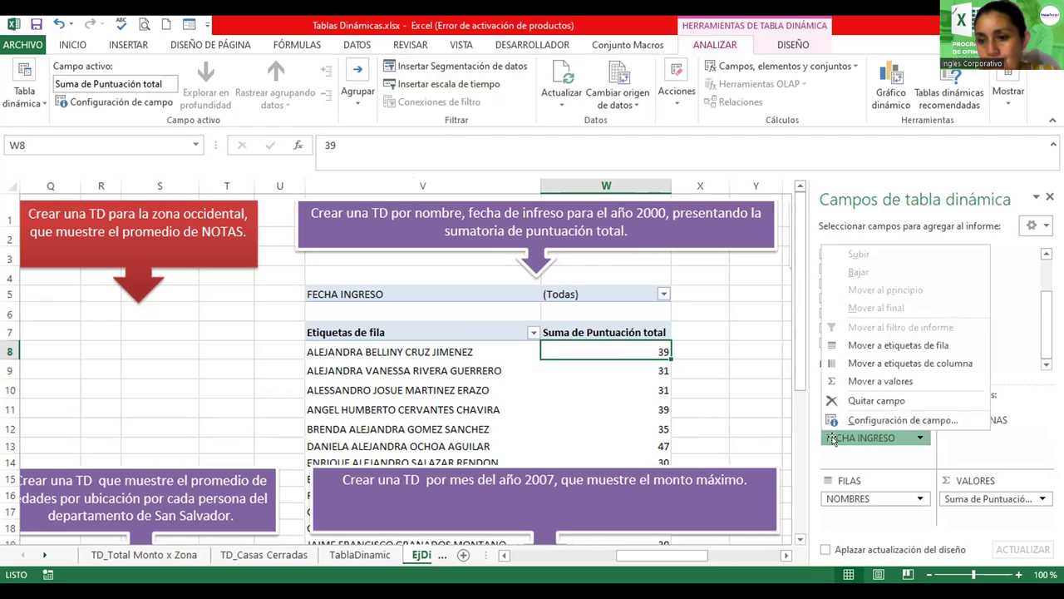
click(864, 531)
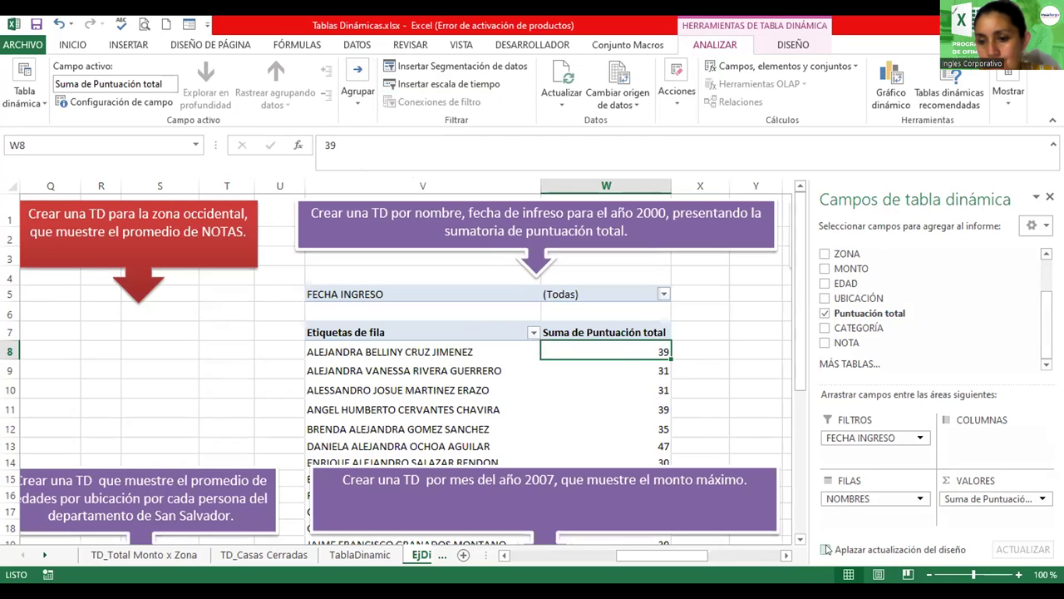
click(826, 549)
click(826, 549)
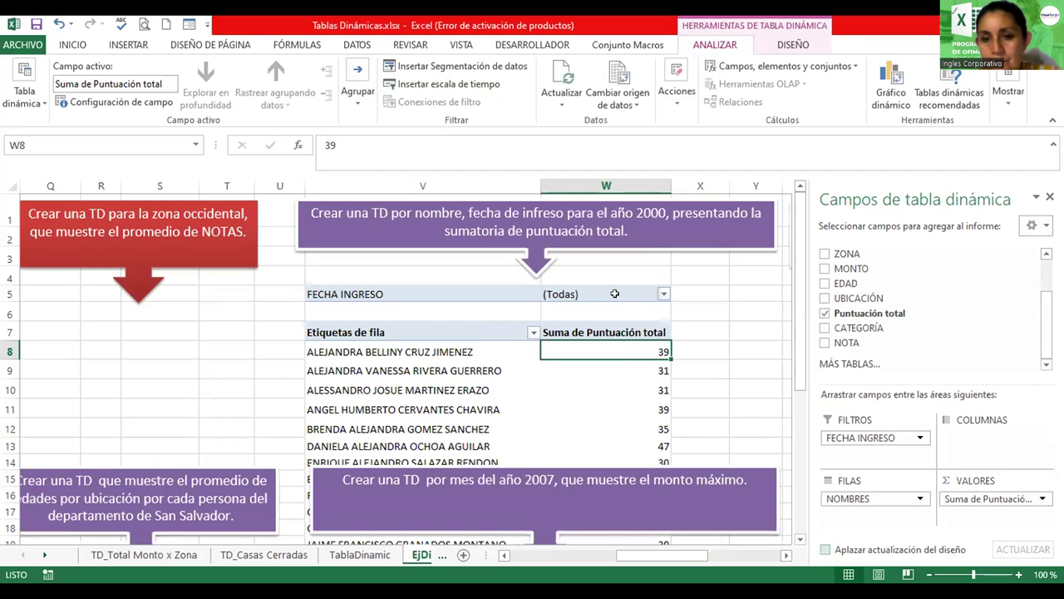
click(644, 289)
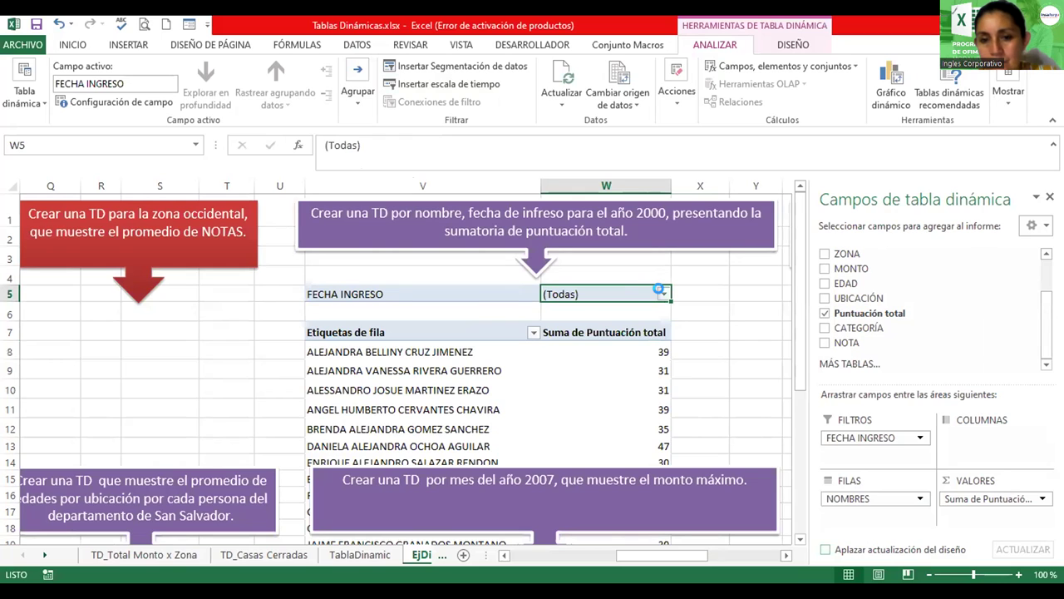
- Filter FECHA INGRESO to only 12/1/2000, 15/4/2000 and 25/9/2000
click(664, 294)
mouse_move(656, 374)
mouse_down()
mouse_move(663, 426)
mouse_move(657, 358)
mouse_up()
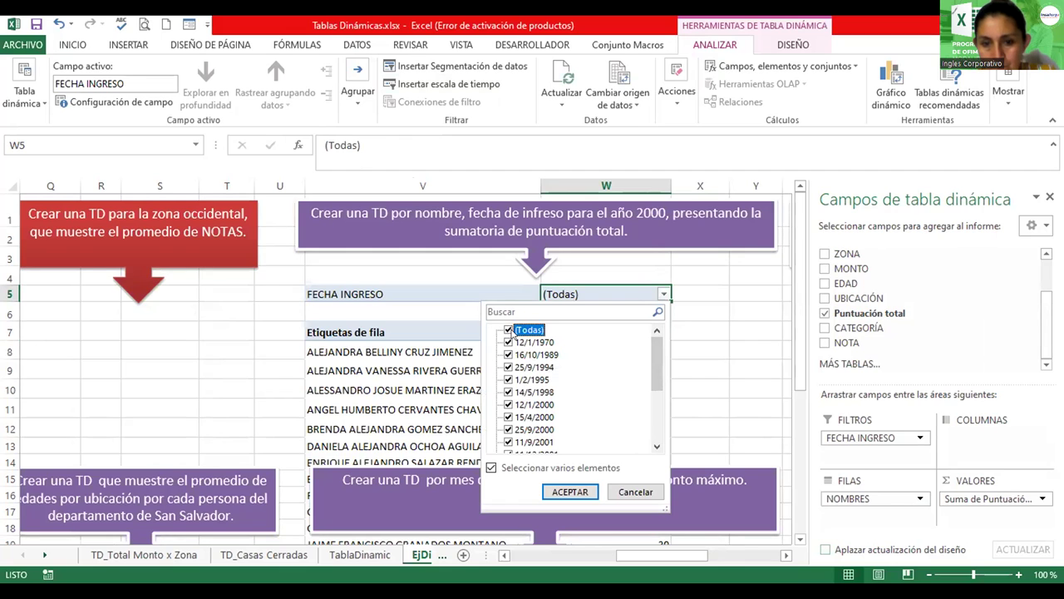
click(509, 331)
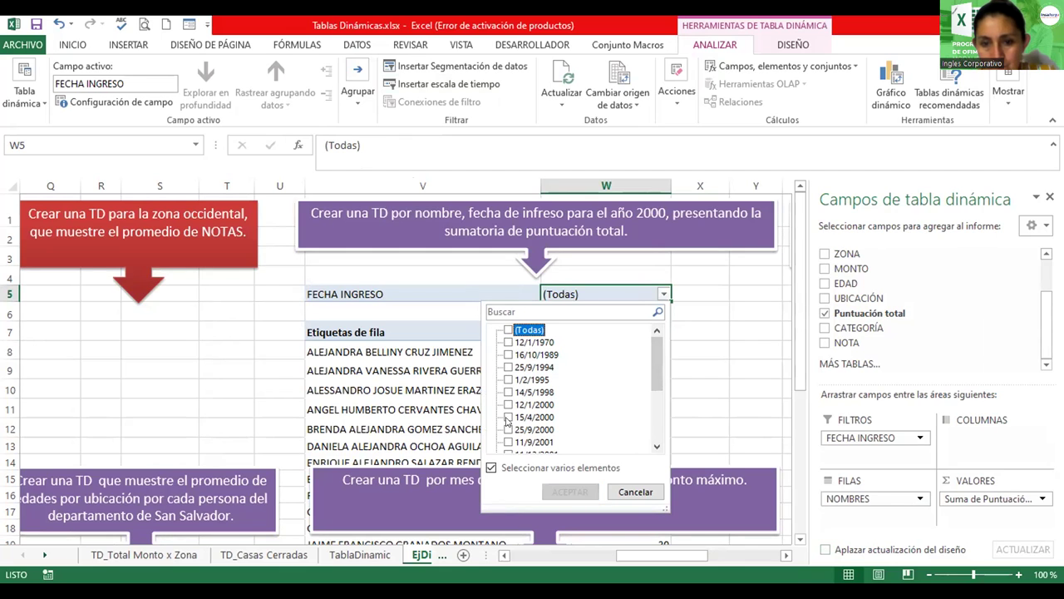
click(508, 405)
click(509, 417)
click(509, 429)
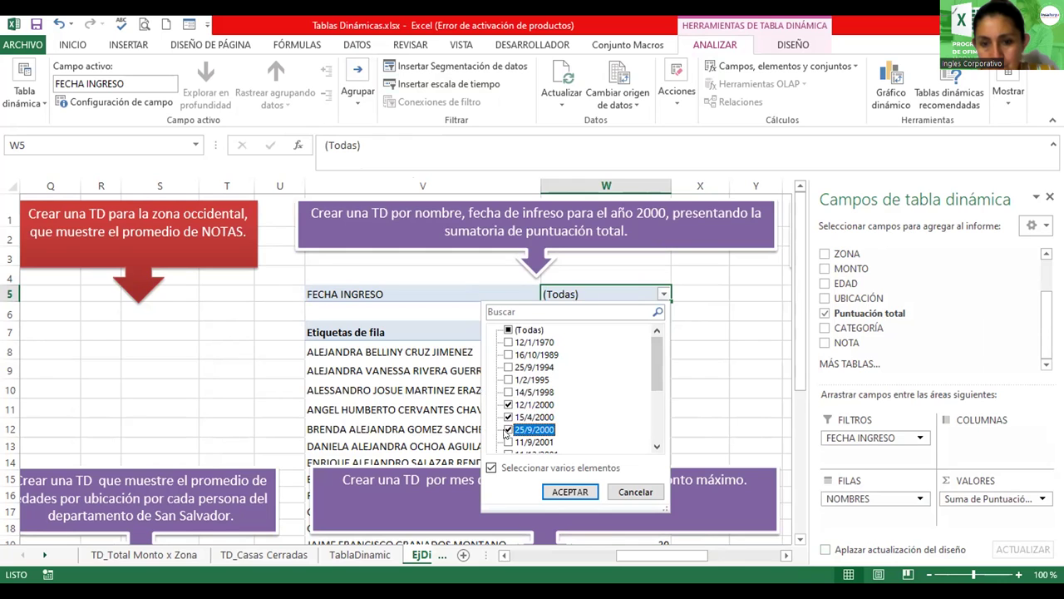
click(579, 493)
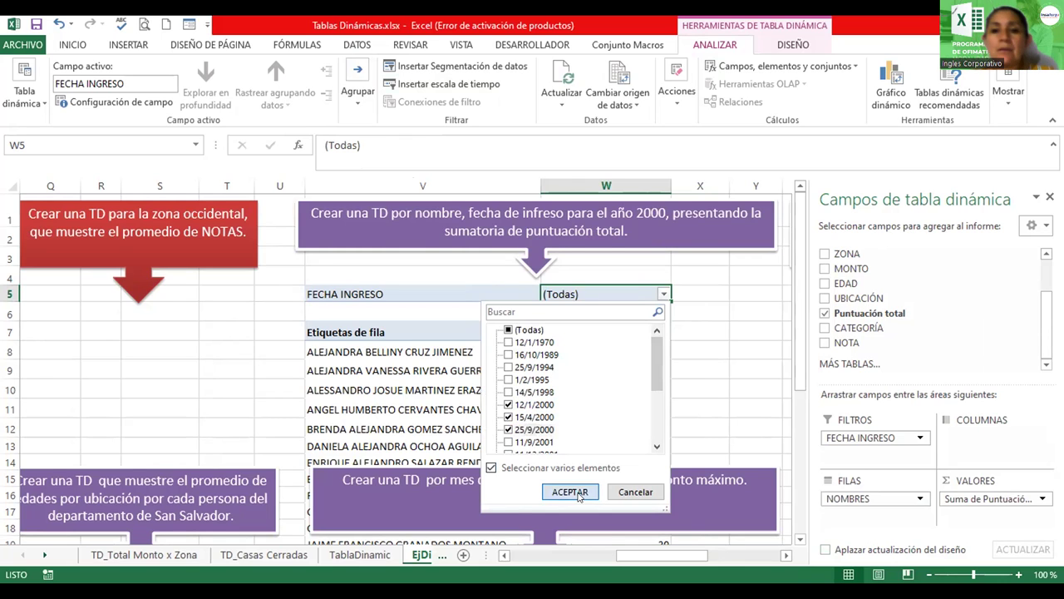
click(570, 493)
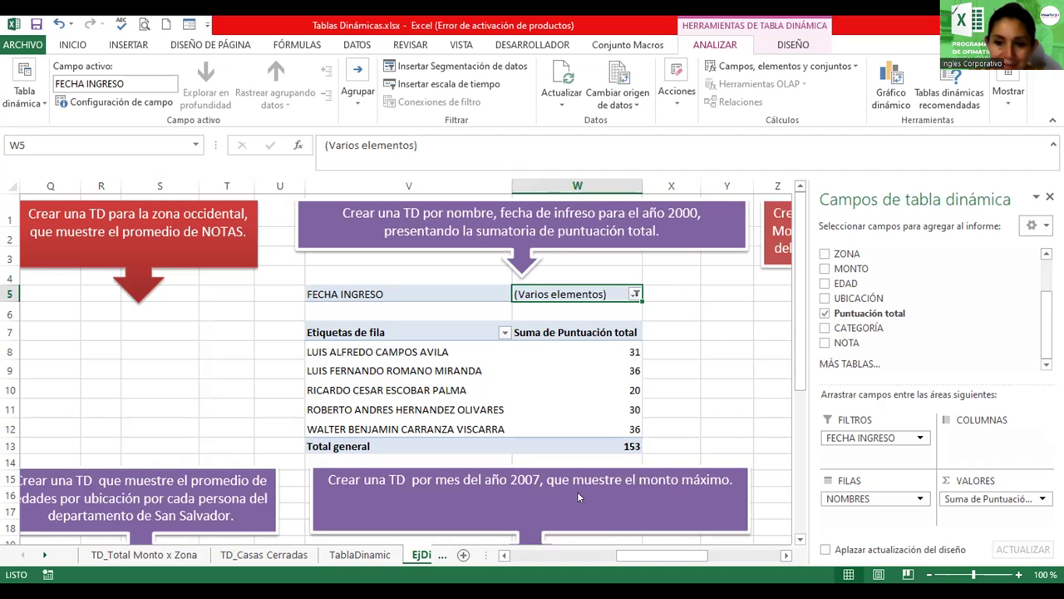
click(876, 440)
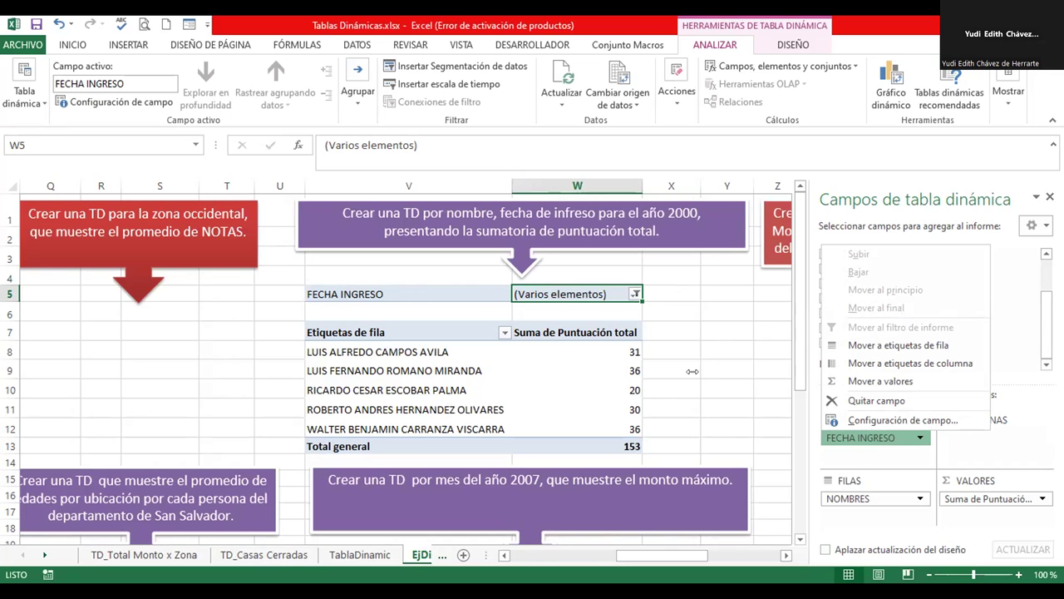
click(130, 104)
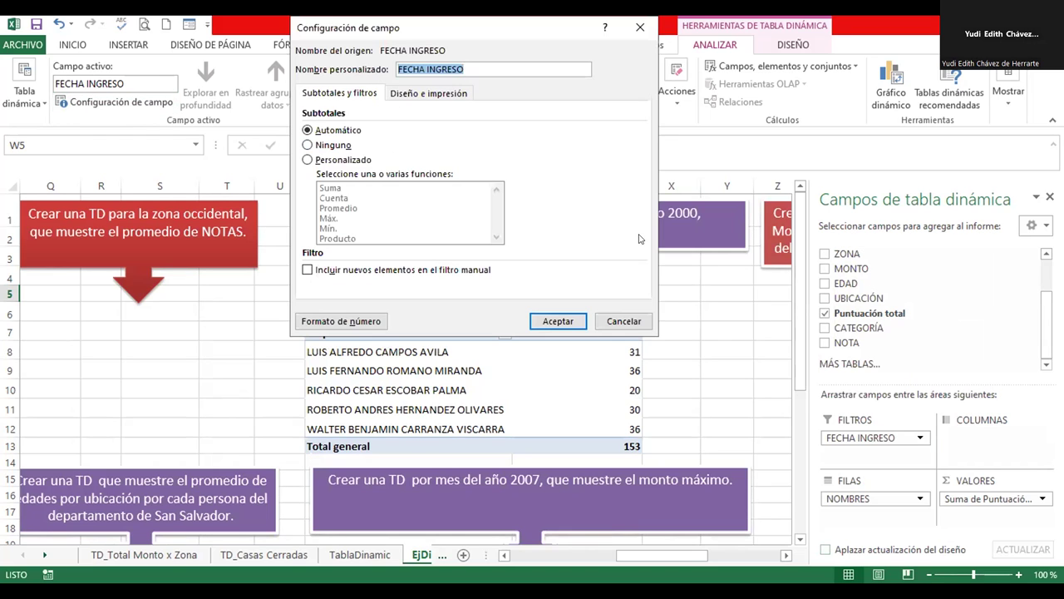
- Look through the Agrupar options without changes and select a Puntuación total value
click(624, 322)
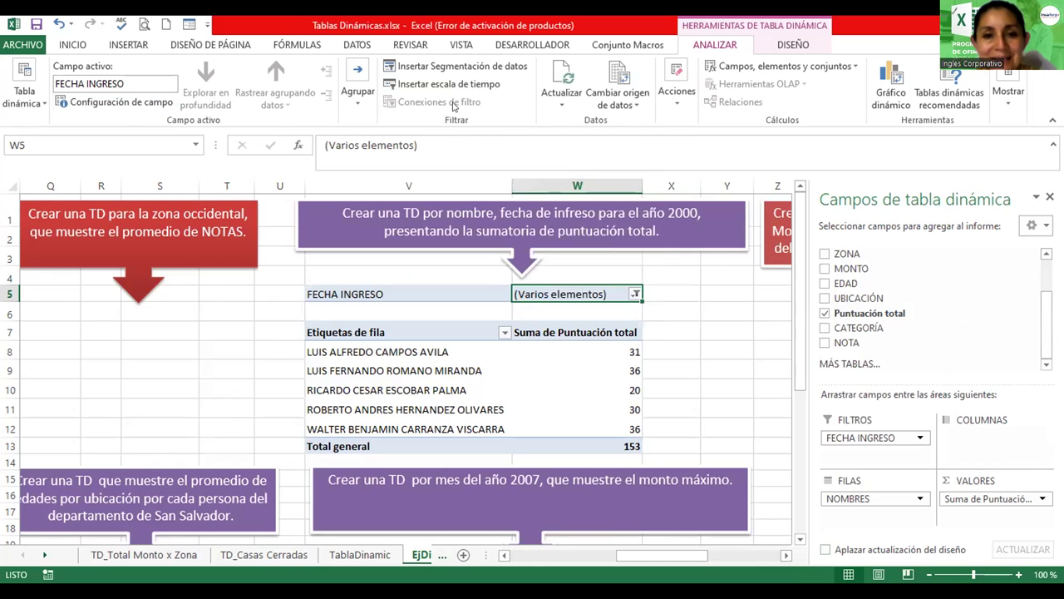
click(355, 98)
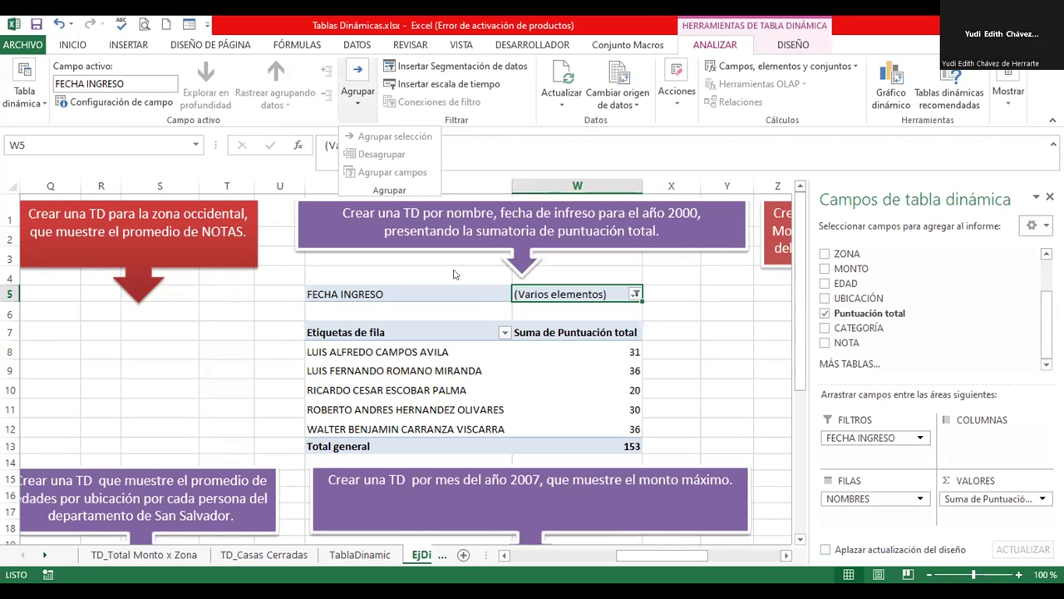
click(551, 359)
click(616, 373)
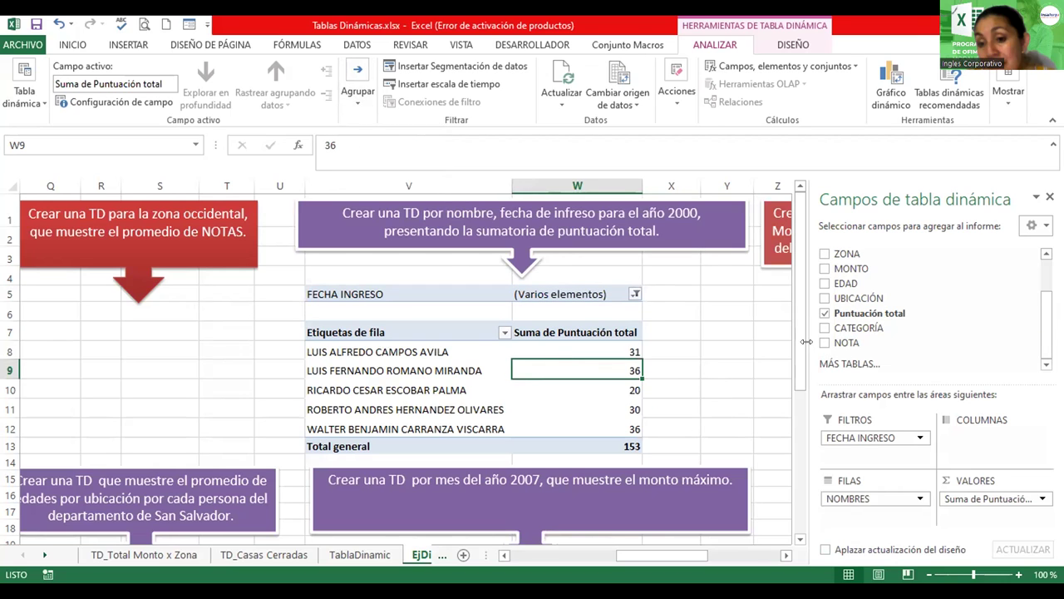
- Widen the pivot fields pane and check the FECHA INGRESO filter from the field list
mouse_move(806, 341)
mouse_down()
mouse_move(753, 353)
mouse_move(780, 353)
mouse_up()
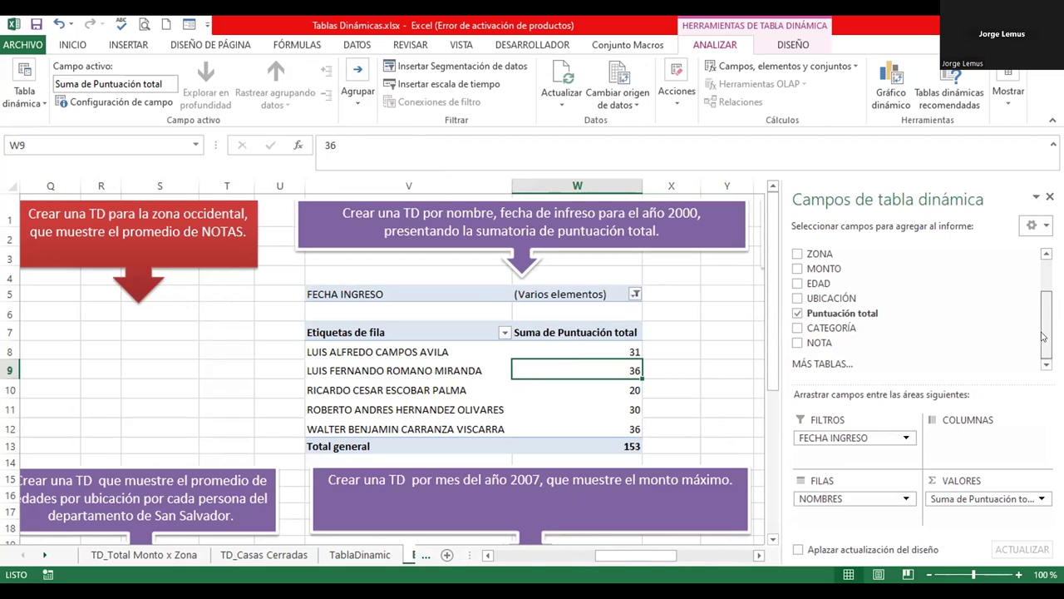
scroll(1041, 300, up, 3)
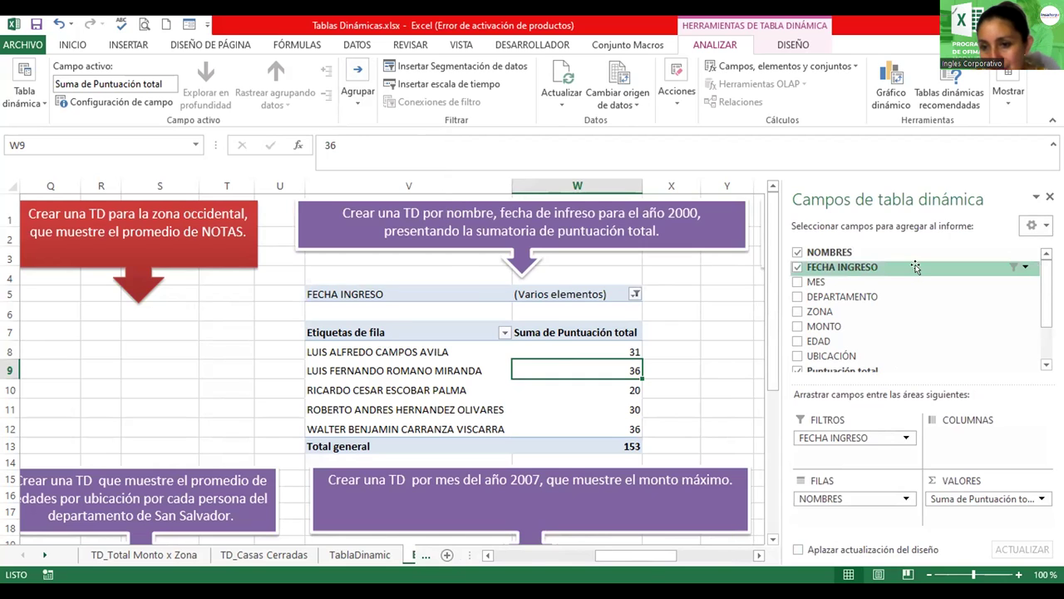
click(1024, 269)
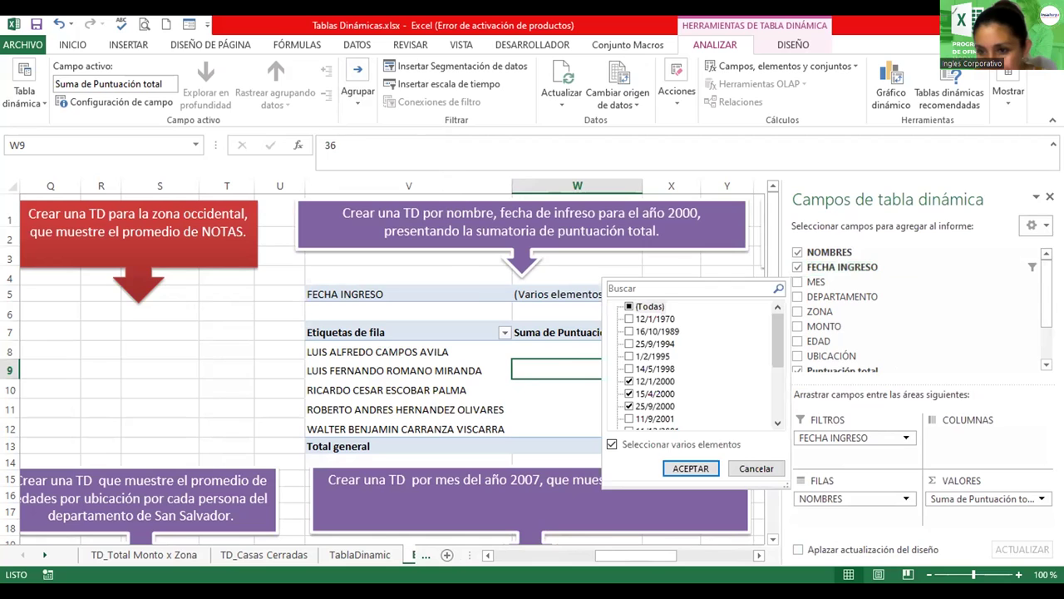
click(1035, 225)
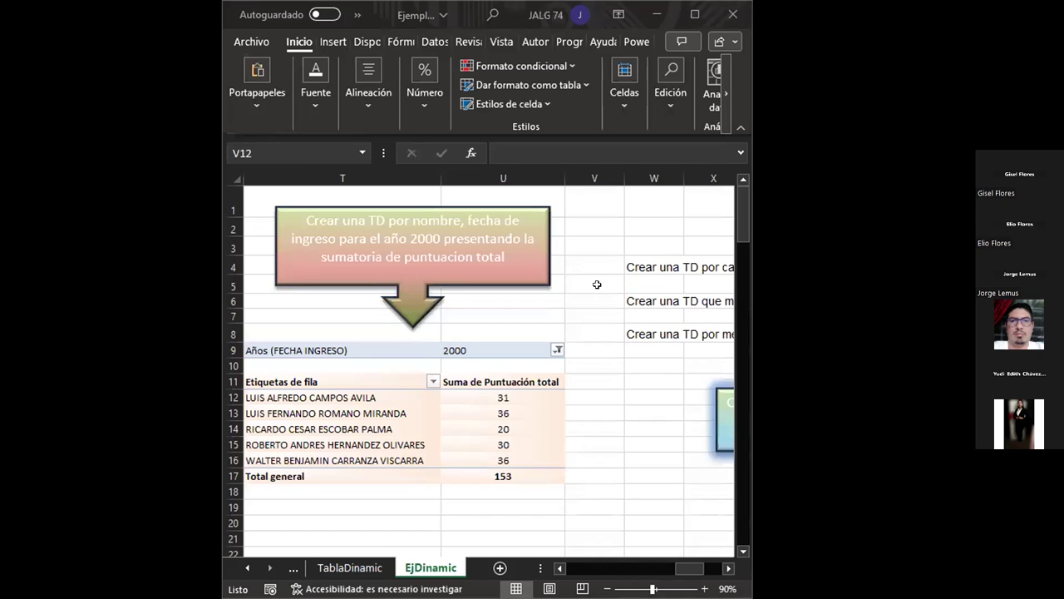
- Maximize the Ejemplos workbook and insert a new pivot table from the EjDinamic data range $A$1:$K$28
click(446, 19)
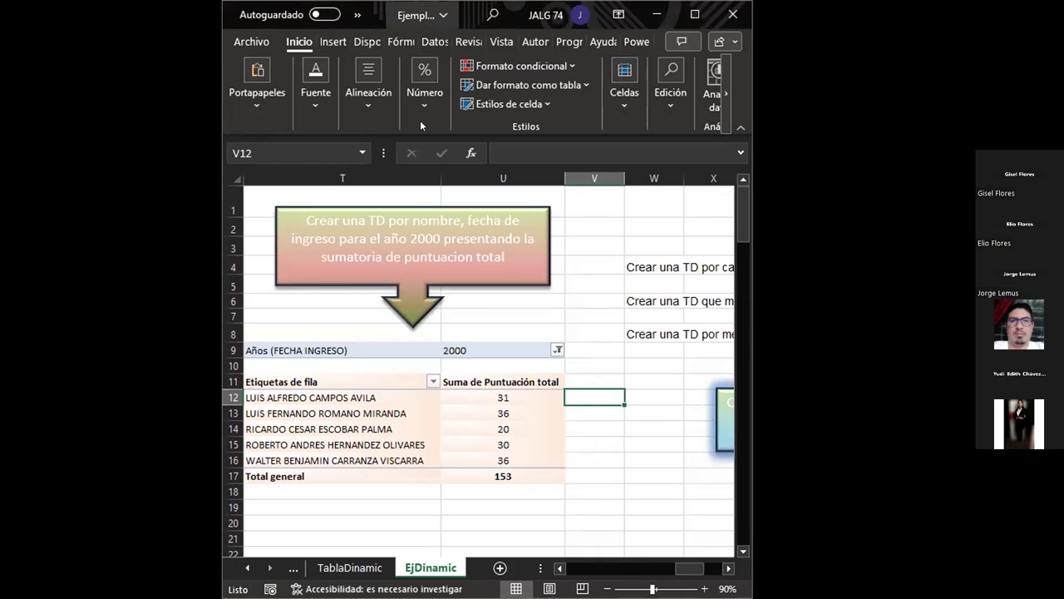
click(695, 14)
click(327, 494)
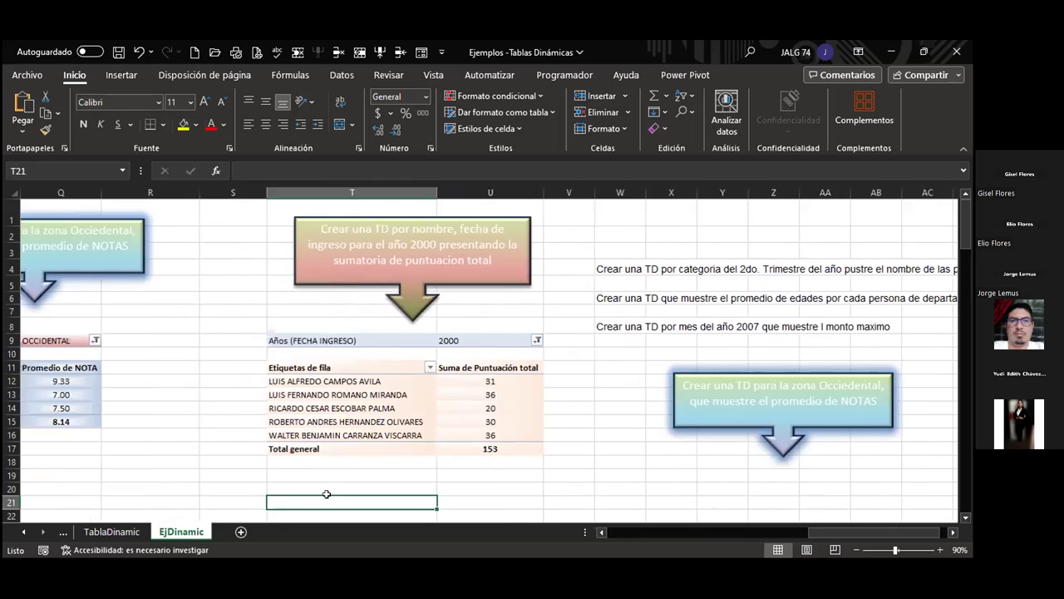
key(Home)
click(376, 284)
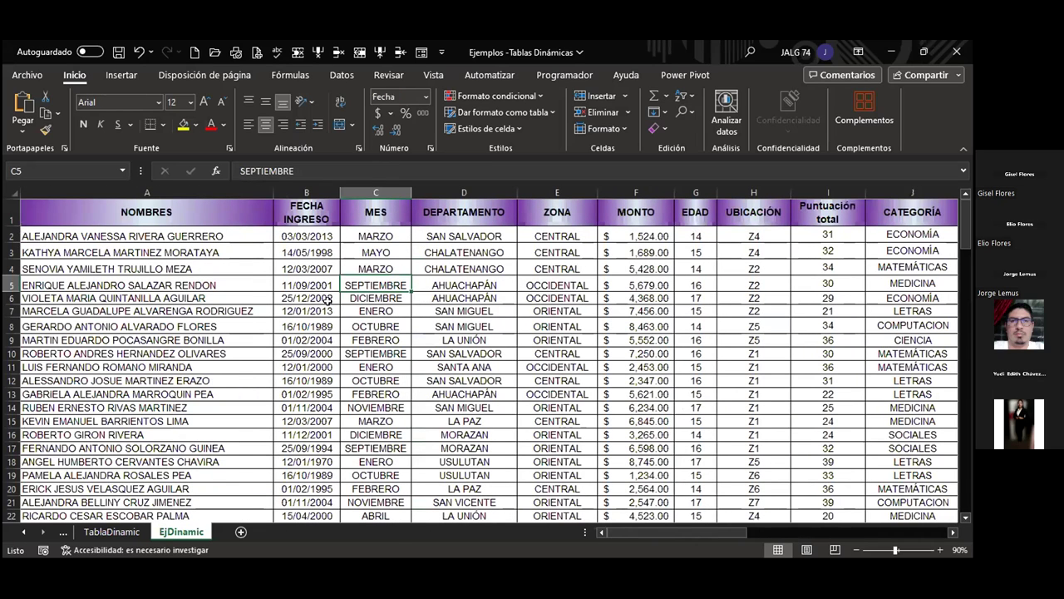
click(108, 74)
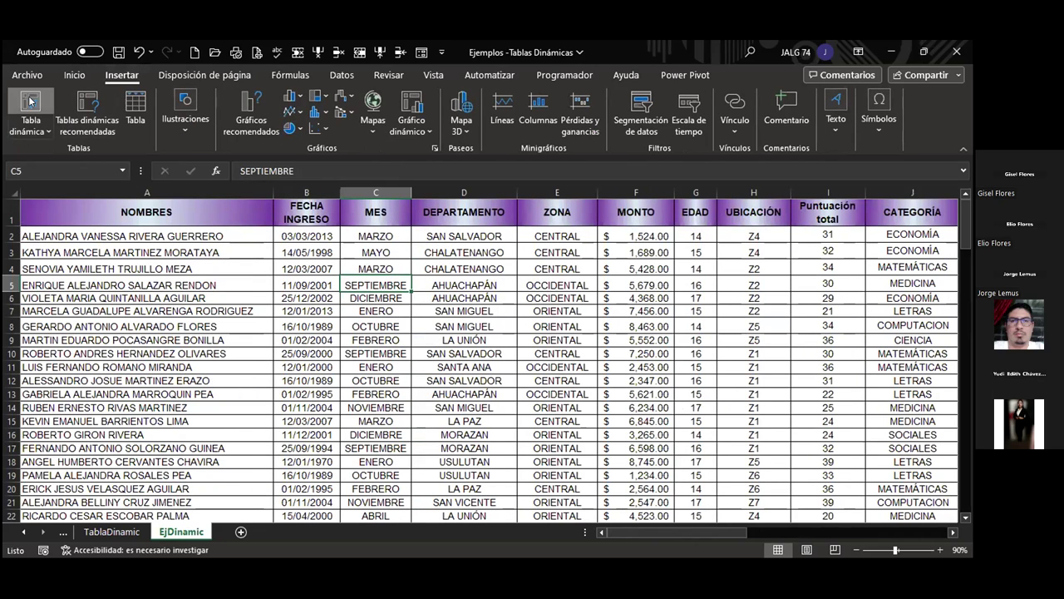
click(30, 101)
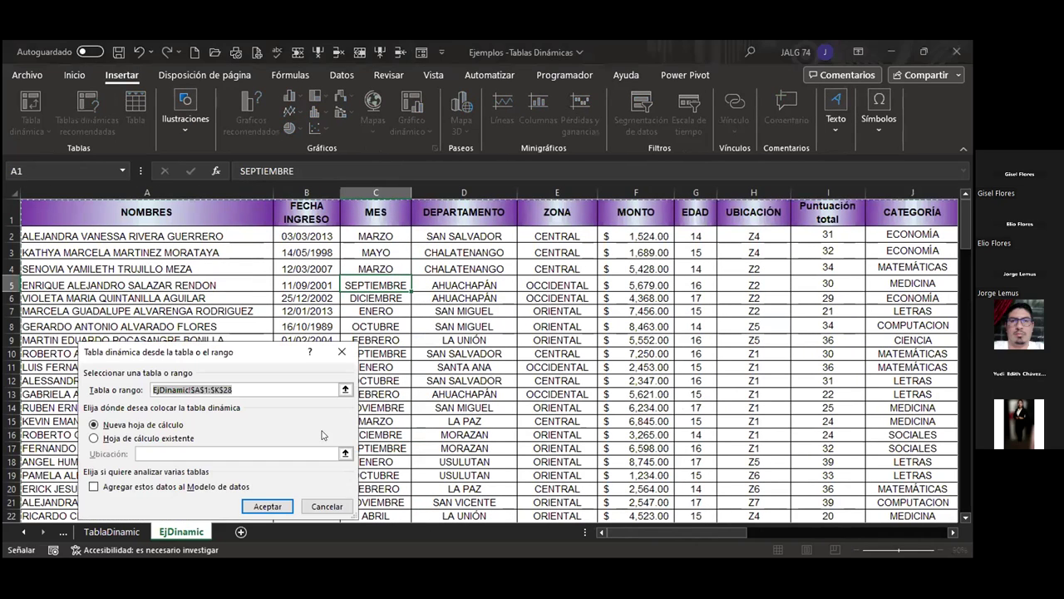
- Place the new pivot table on the existing sheet at cell T20
click(93, 437)
click(537, 445)
key(Right)
key(Right)
key(Right)
key(Right)
key(Right)
key(Right)
key(Right)
key(Right)
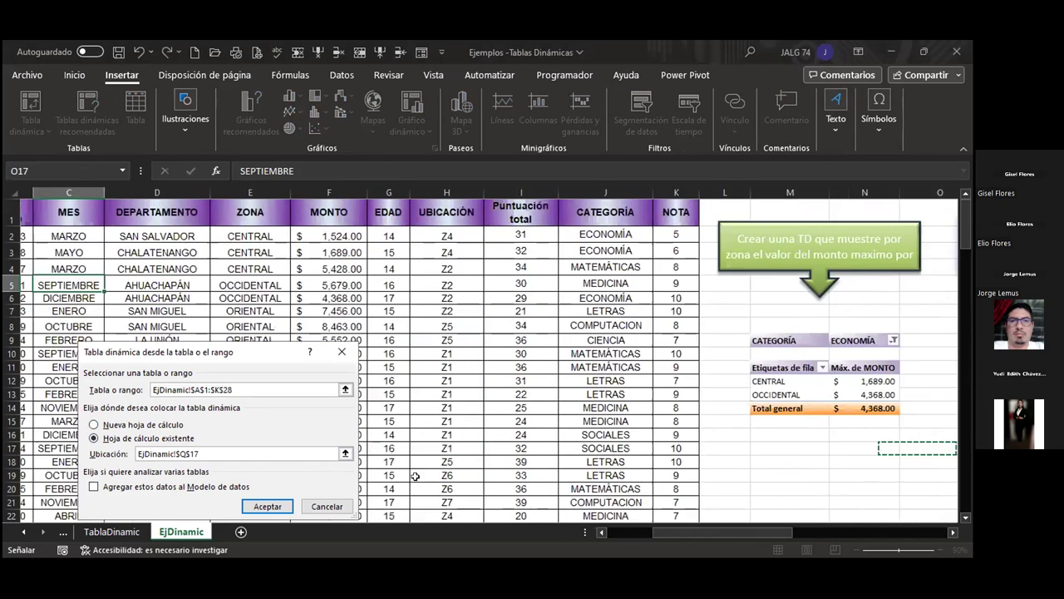
key(Right)
key(Right)
key(Right)
scroll(414, 476, down, 2)
click(430, 411)
click(277, 508)
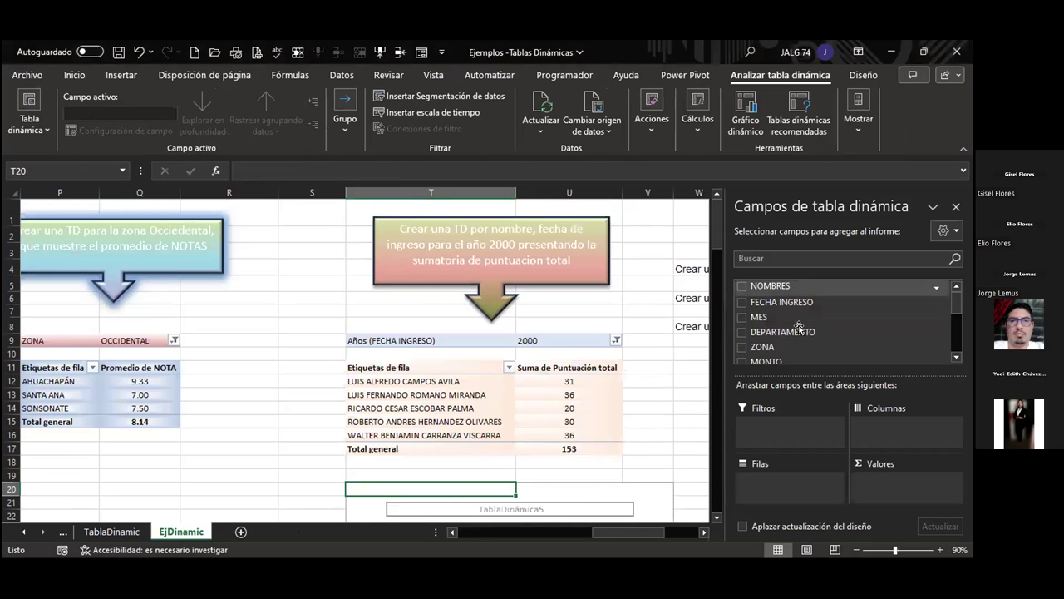
- Add NOMBRES as rows, sum Puntuación total, and make Años (FECHA INGRESO) a report filter
click(743, 285)
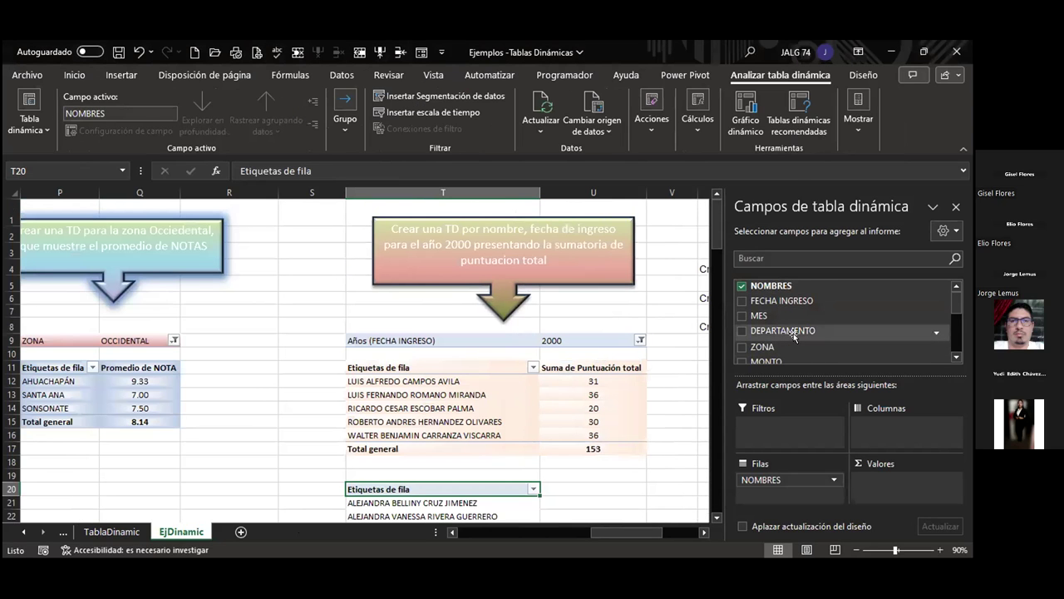
scroll(794, 333, down, 2)
scroll(766, 302, up, 2)
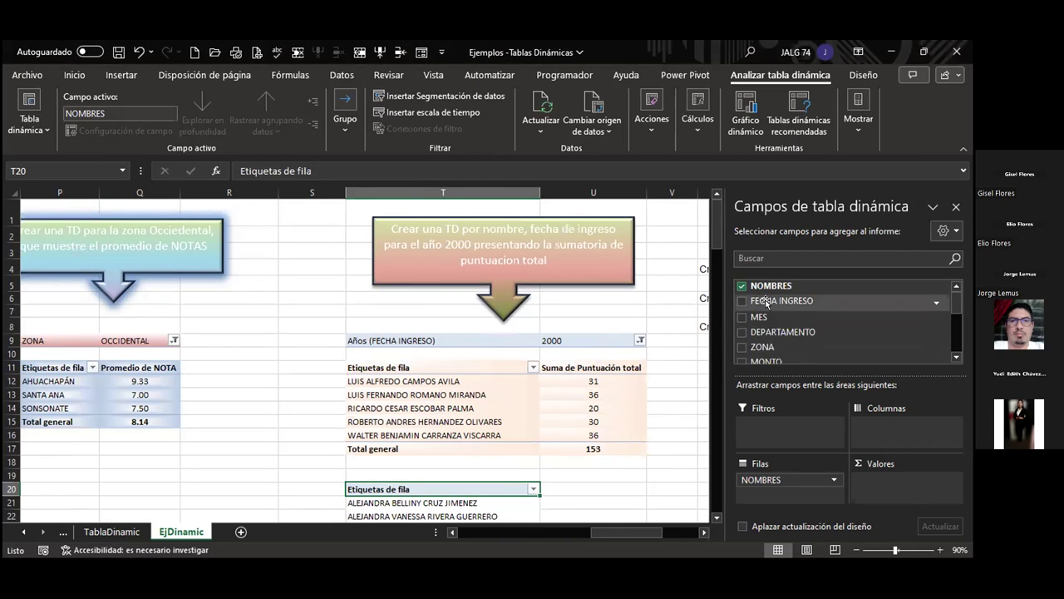
scroll(794, 324, down, 1)
scroll(795, 323, down, 1)
click(812, 336)
scroll(861, 336, down, 2)
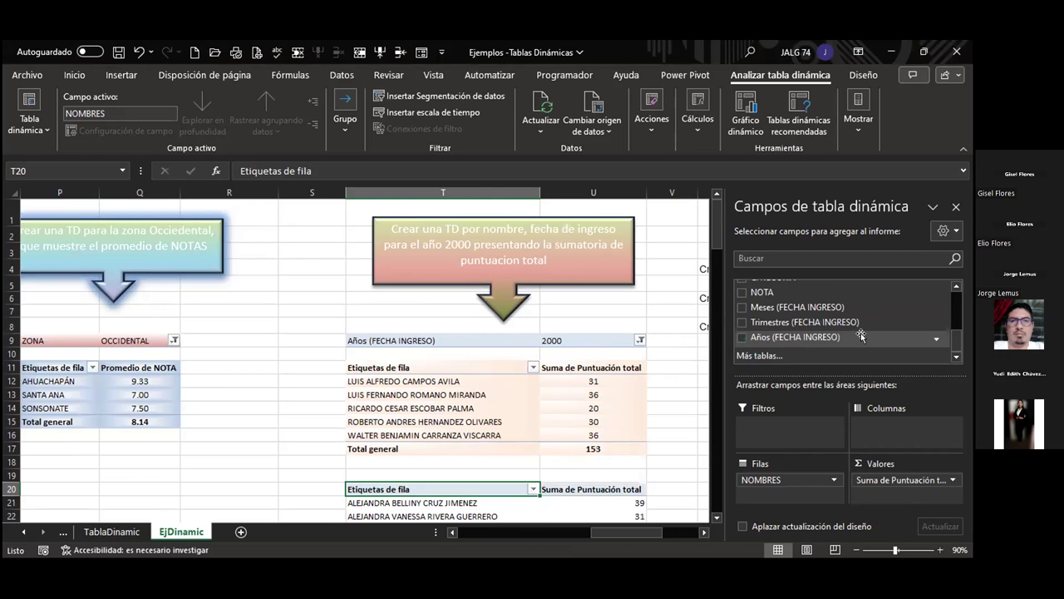
click(744, 339)
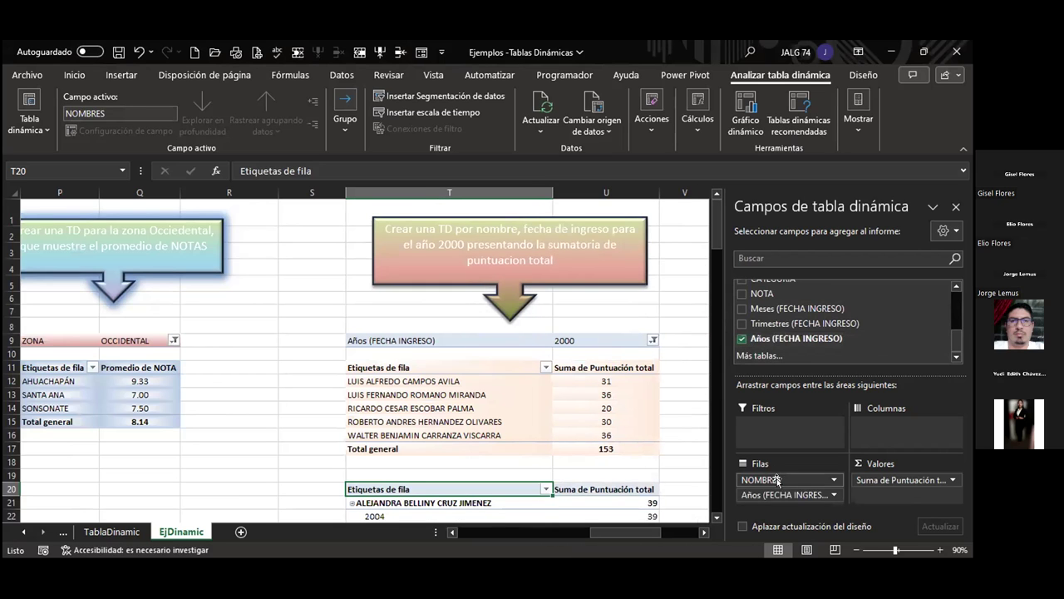
drag(786, 494, 788, 424)
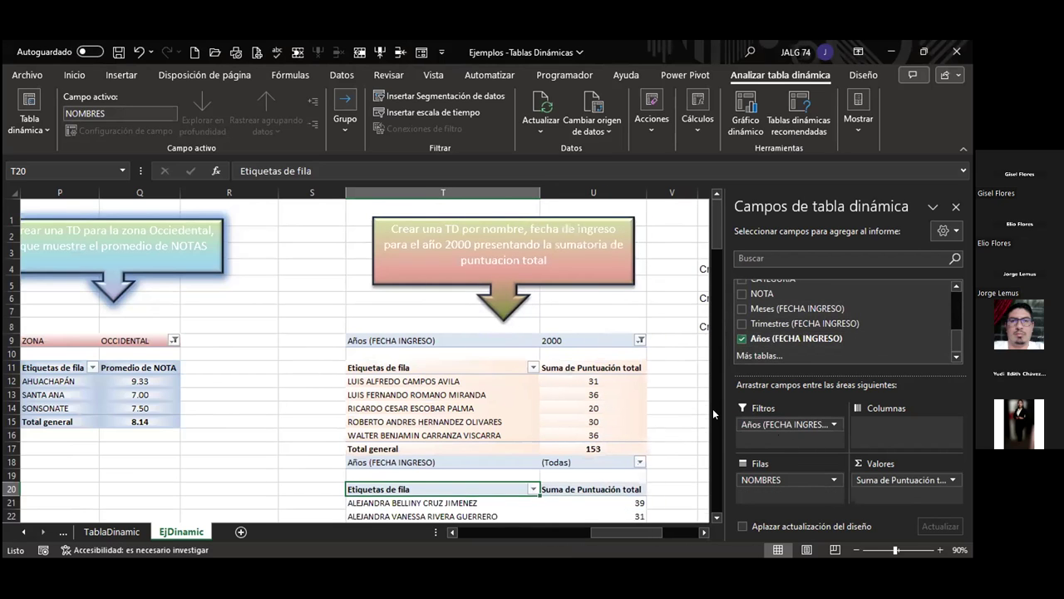
scroll(712, 408, down, 3)
scroll(713, 409, down, 1)
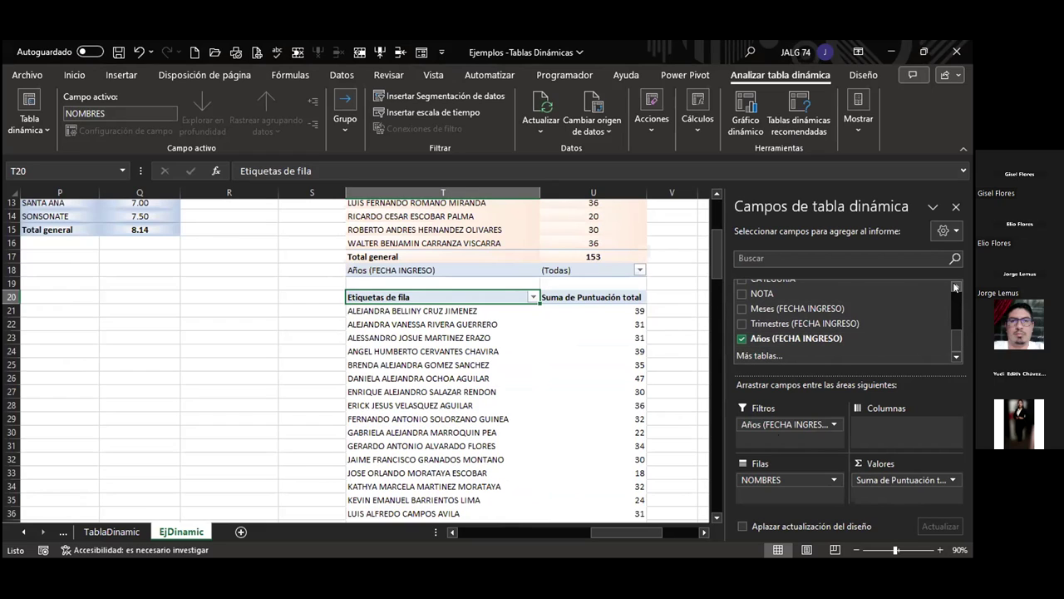
- Filter Años (FECHA INGRESO) to 2000, leaving five names totalling 153, then deselect the pivot
click(634, 413)
scroll(561, 381, down, 3)
scroll(557, 382, down, 3)
scroll(545, 382, down, 3)
scroll(536, 376, down, 3)
scroll(524, 370, up, 3)
scroll(516, 335, up, 3)
click(504, 317)
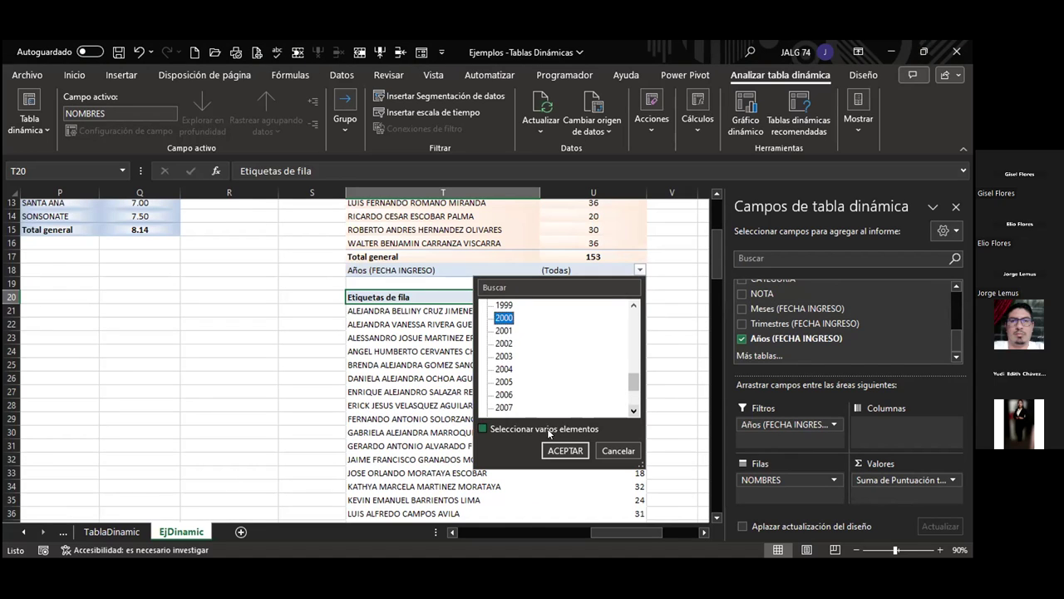
click(557, 450)
scroll(566, 453, up, 1)
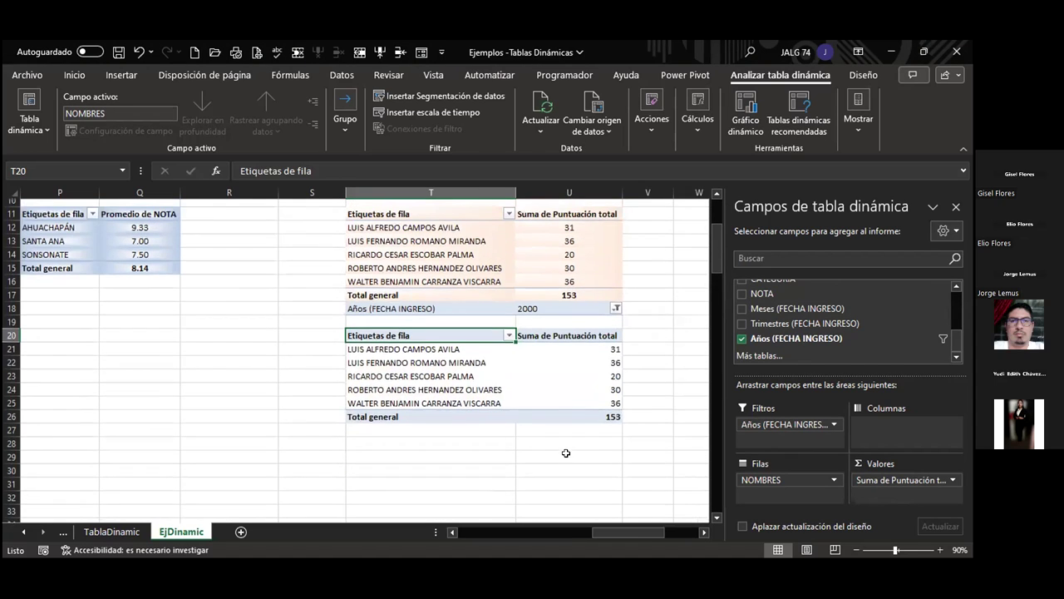
scroll(482, 351, up, 2)
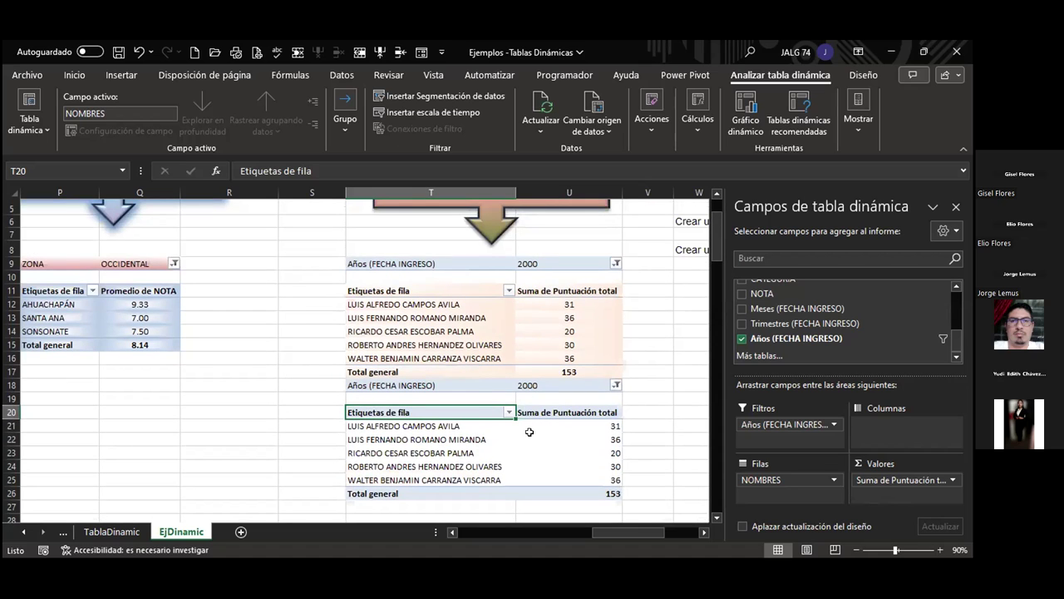
scroll(529, 431, down, 2)
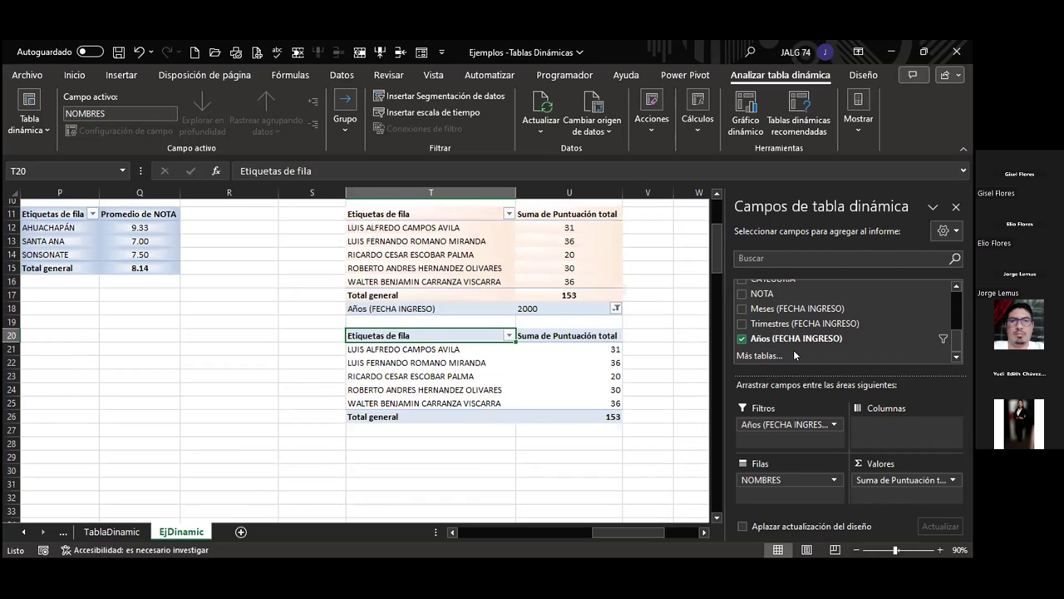
click(420, 442)
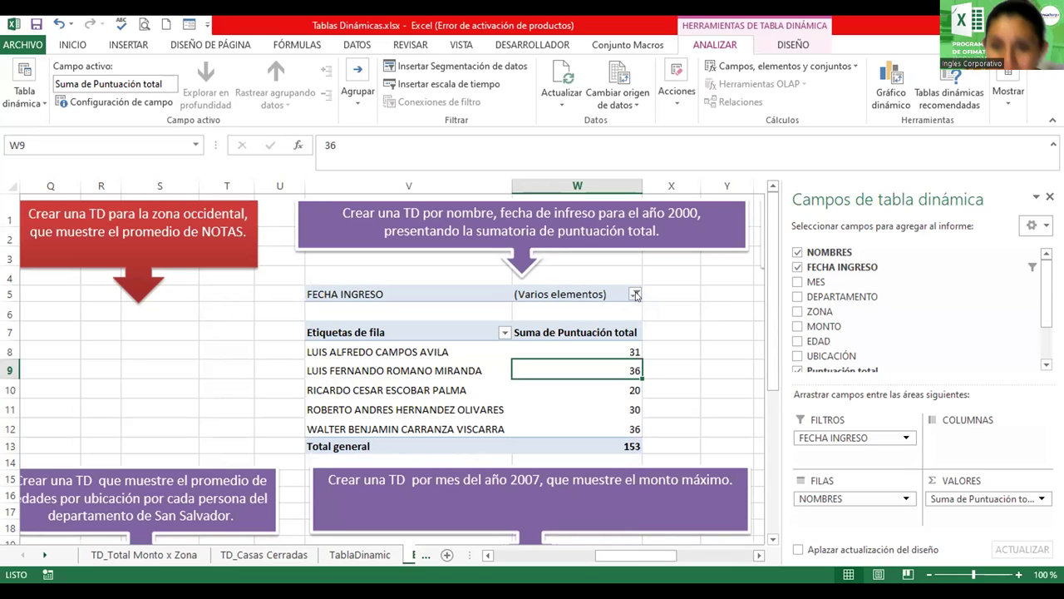
- Check the FECHA INGRESO filter's chosen dates without changing them
click(636, 295)
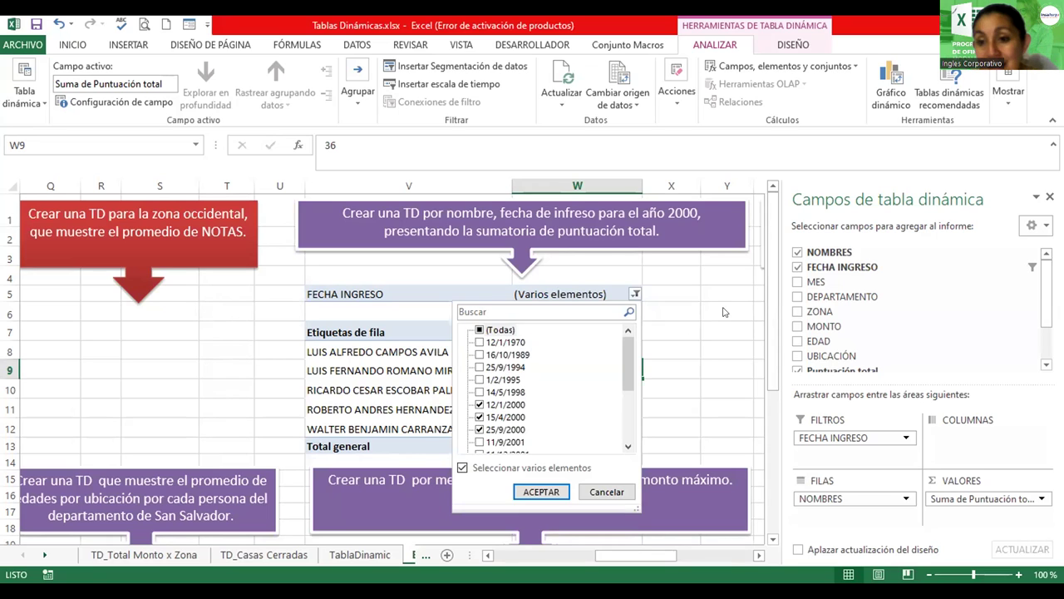
click(993, 435)
scroll(1041, 300, down, 3)
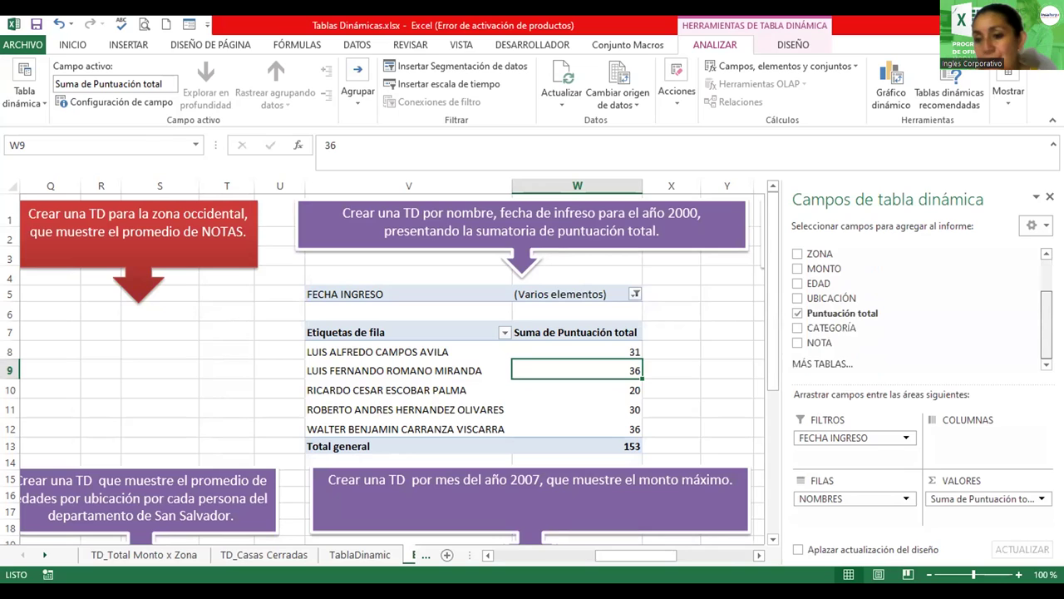
scroll(969, 264, up, 2)
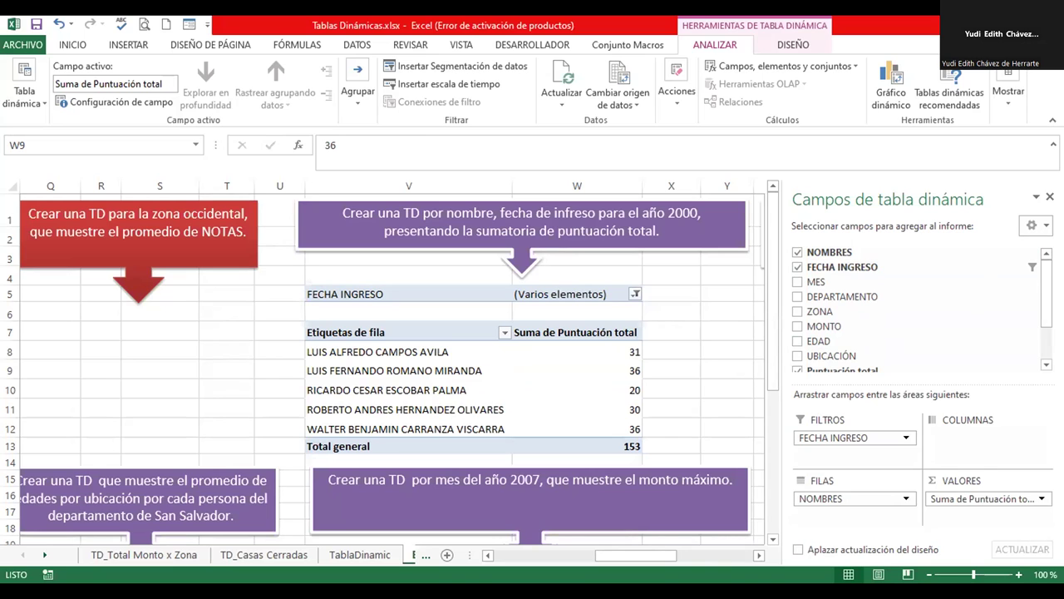
- Zoom the sheet to 90% and close the Campos de tabla dinámica pane
drag(658, 556, 649, 557)
drag(774, 329, 774, 376)
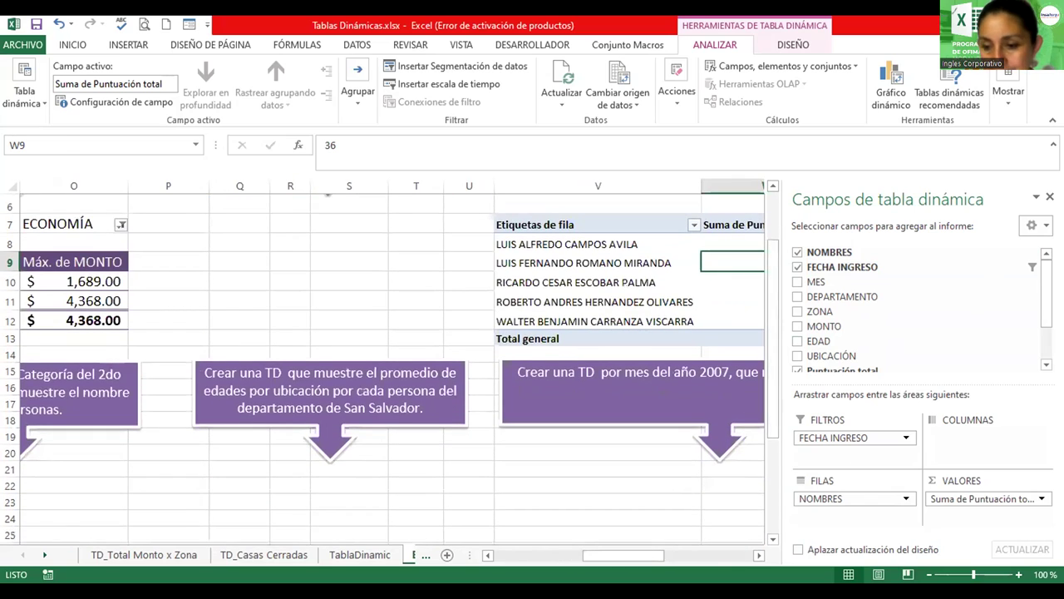
click(928, 574)
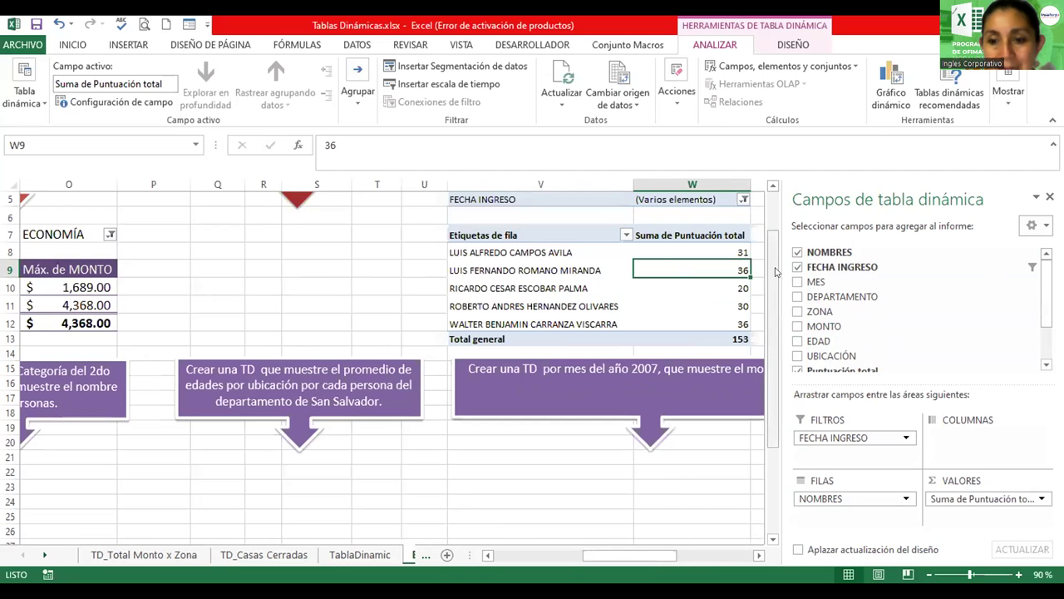
mouse_move(632, 562)
mouse_down()
mouse_move(601, 563)
mouse_move(630, 570)
mouse_up()
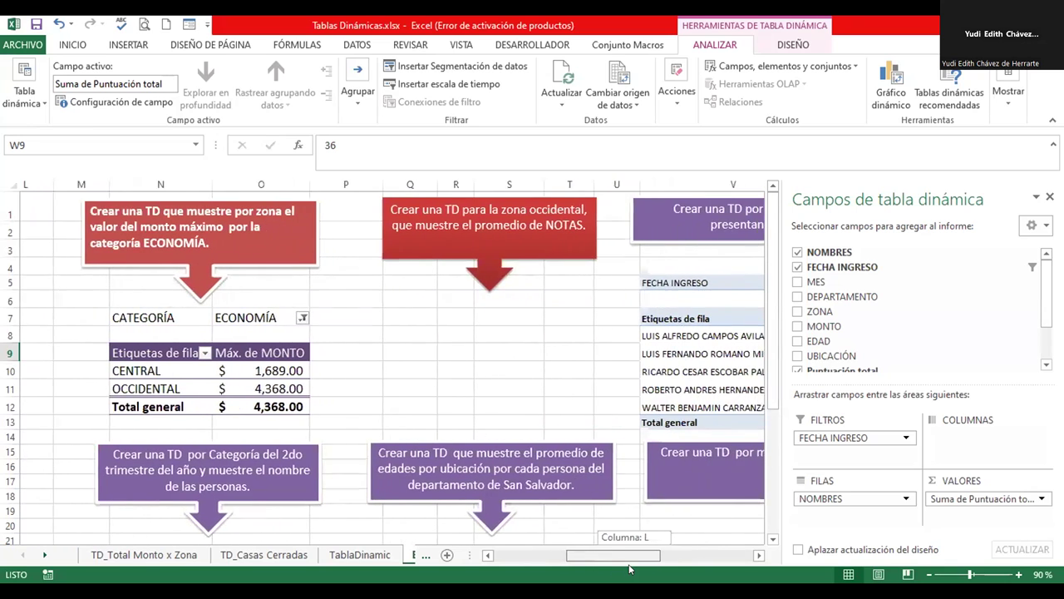
drag(778, 321, 780, 374)
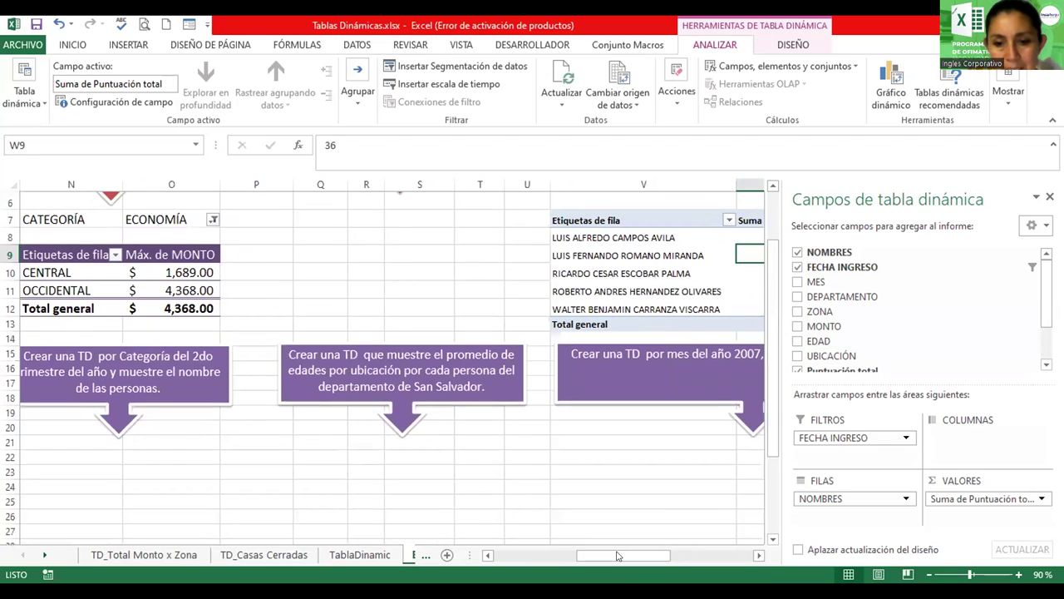
drag(589, 556, 577, 556)
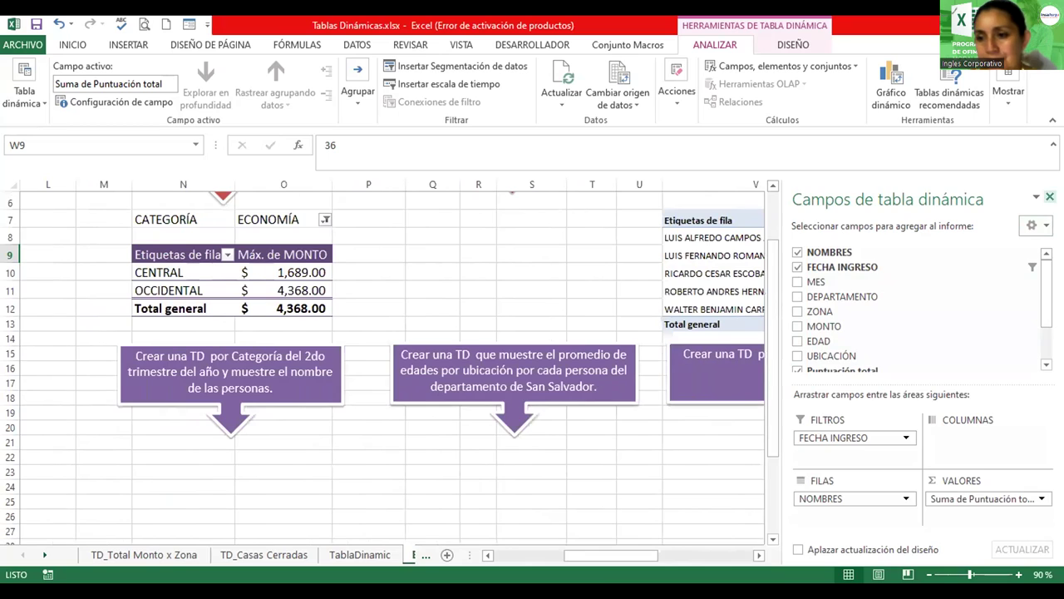
click(1050, 197)
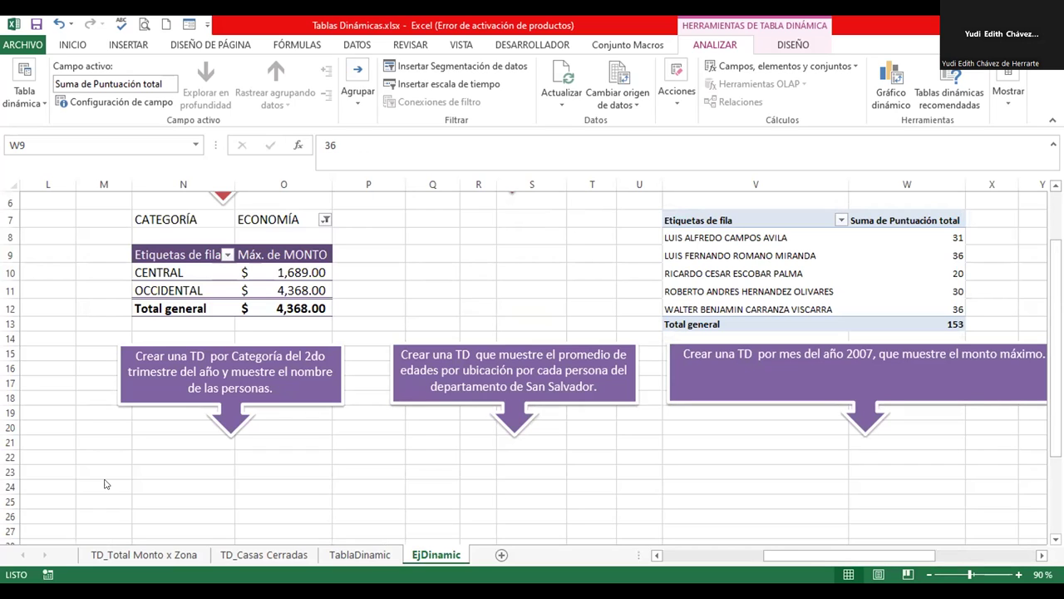
- Move the red 'Promedio de Monto' first-quarter callout under the NOTAS callout, into columns Q–S
click(767, 559)
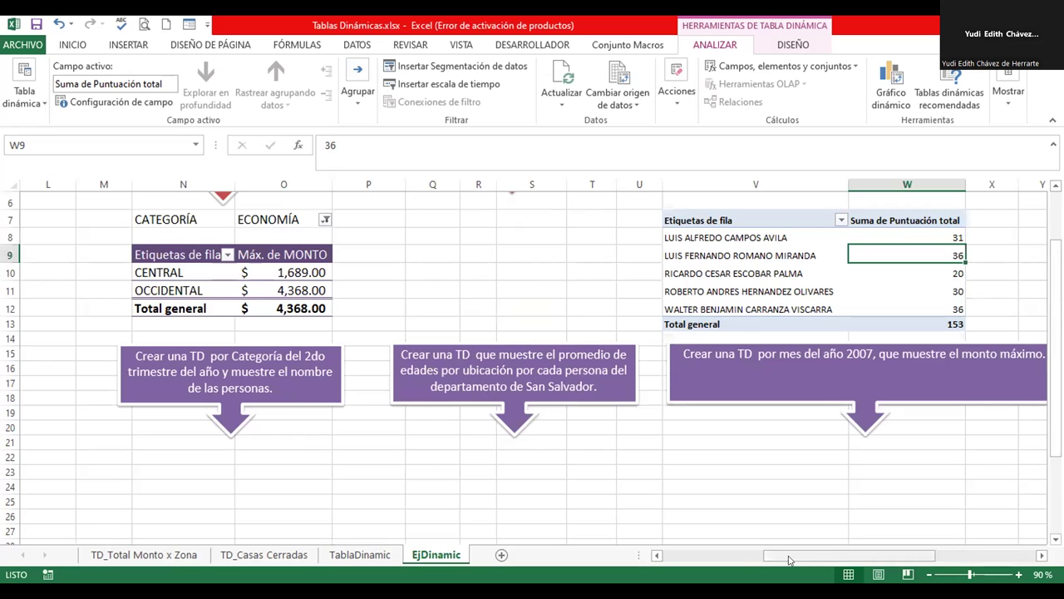
click(1040, 551)
click(1041, 550)
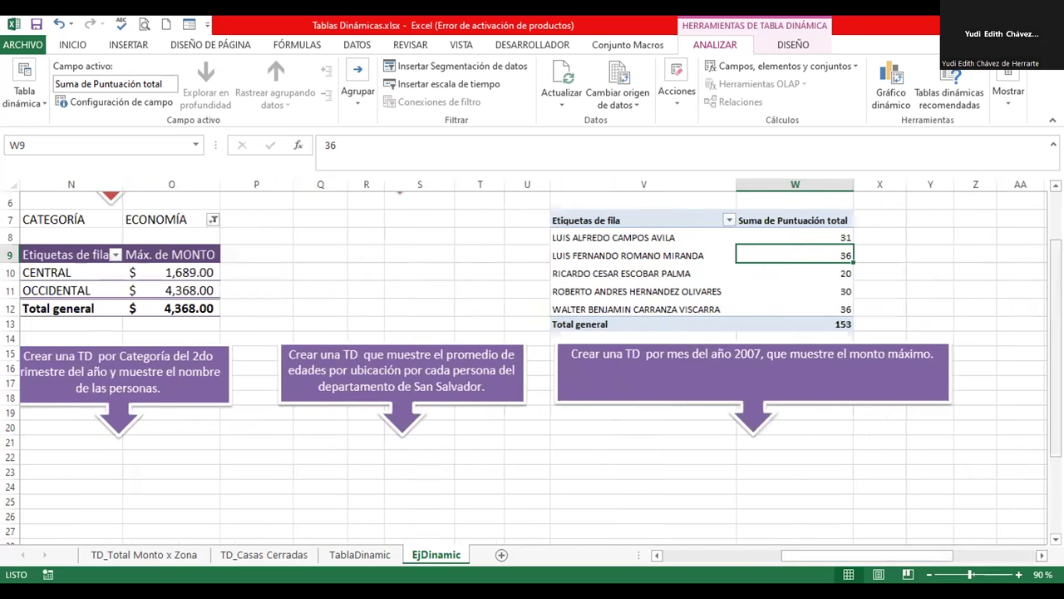
drag(1056, 370, 1056, 356)
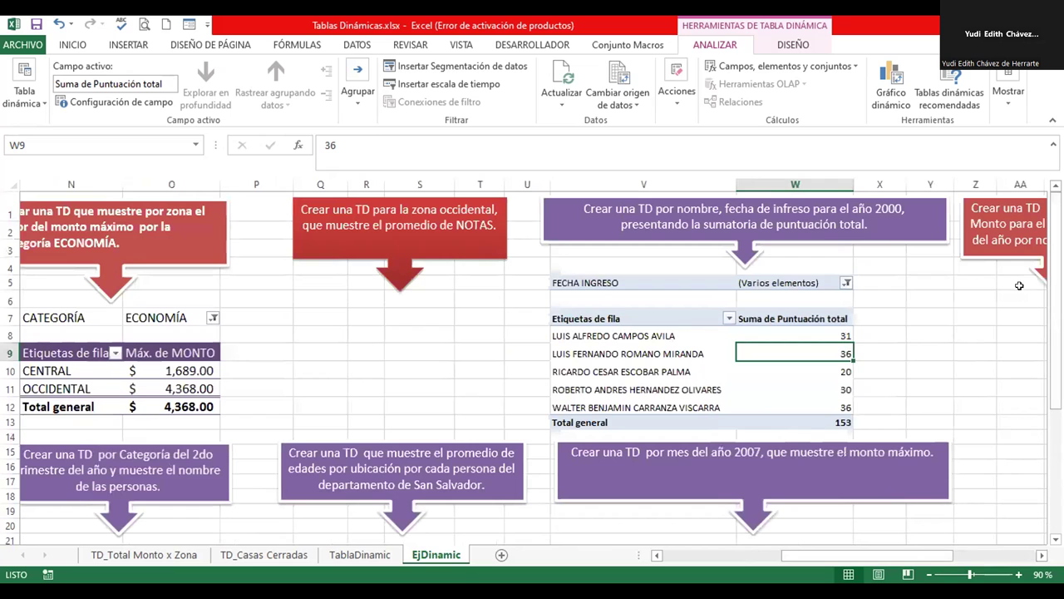
mouse_move(1006, 252)
mouse_down()
mouse_move(343, 397)
mouse_move(332, 383)
mouse_up()
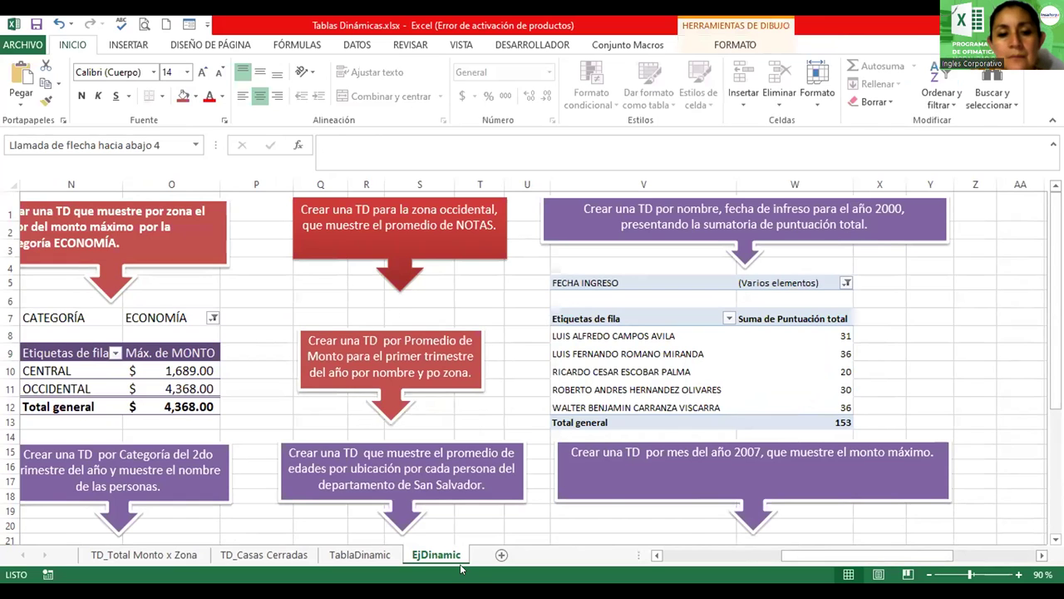
drag(813, 557, 765, 551)
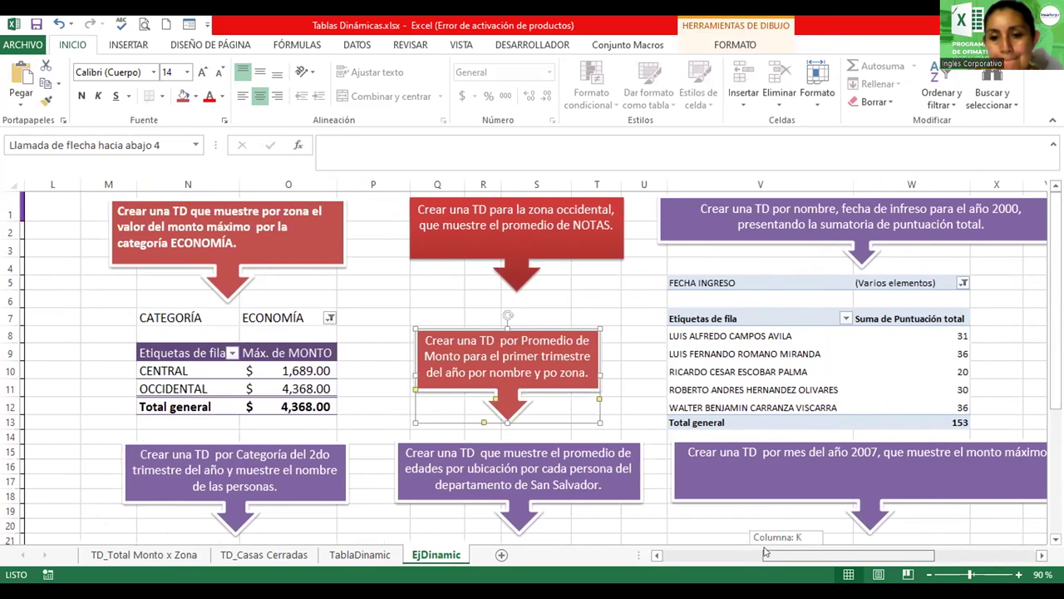
drag(765, 551, 775, 551)
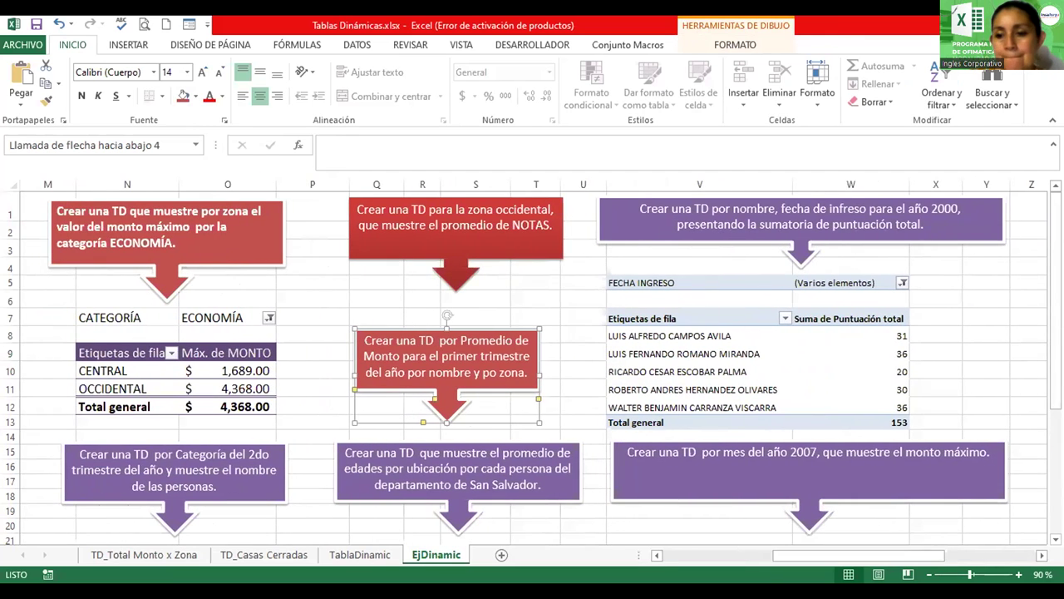
- Narrow the purple 2007 callout so its text wraps after 'que' onto a second line
scroll(1054, 539, down, 1)
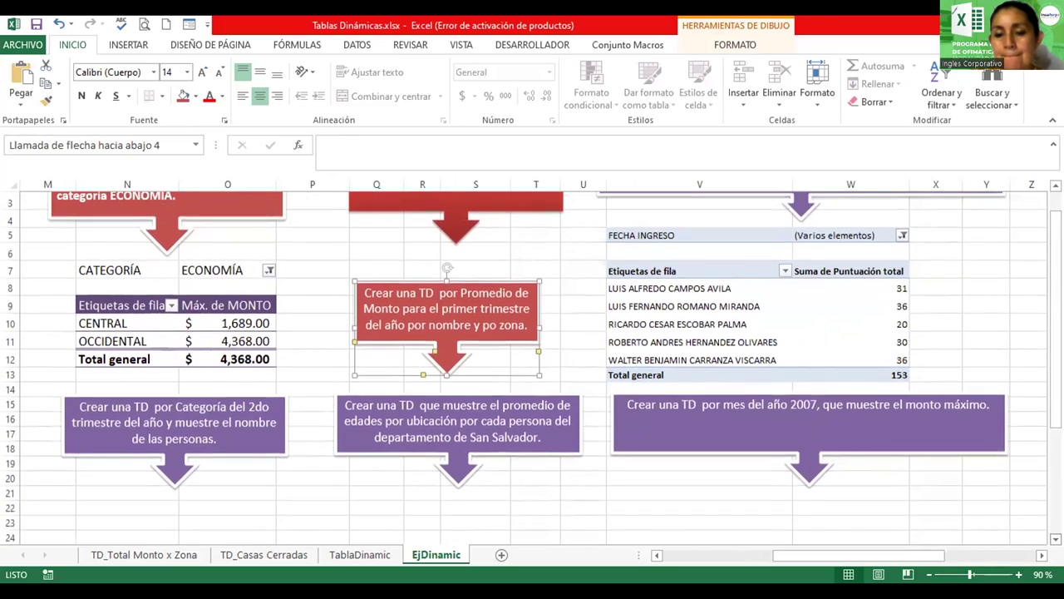
click(990, 411)
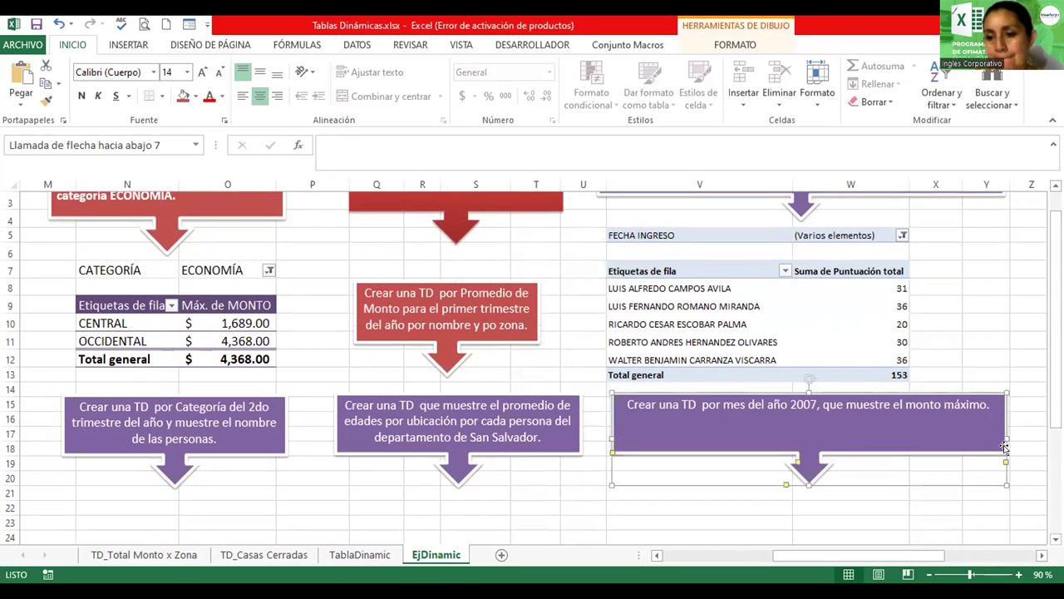
drag(1004, 447, 883, 438)
click(938, 434)
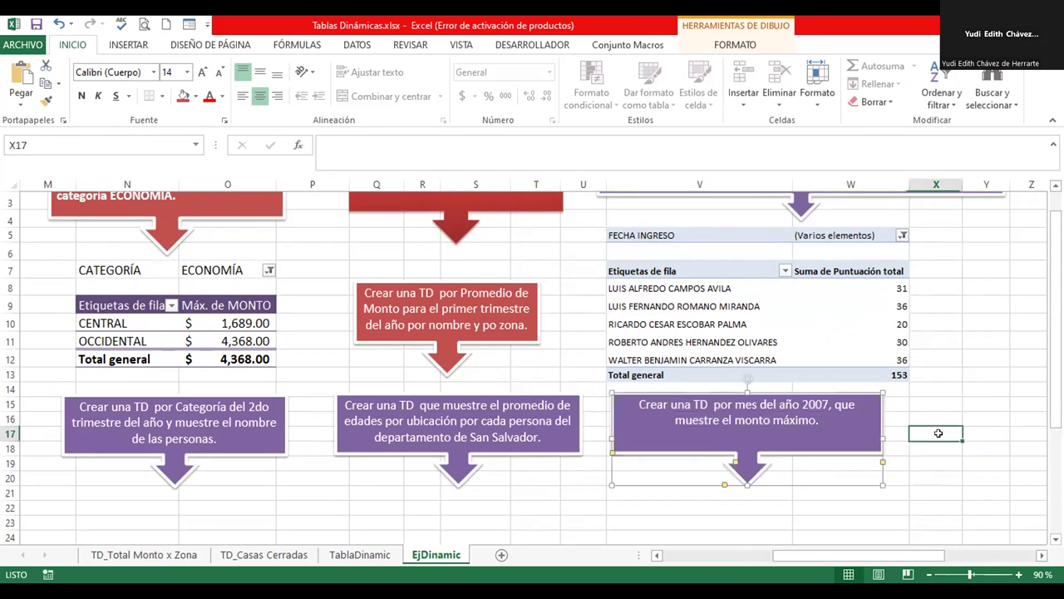
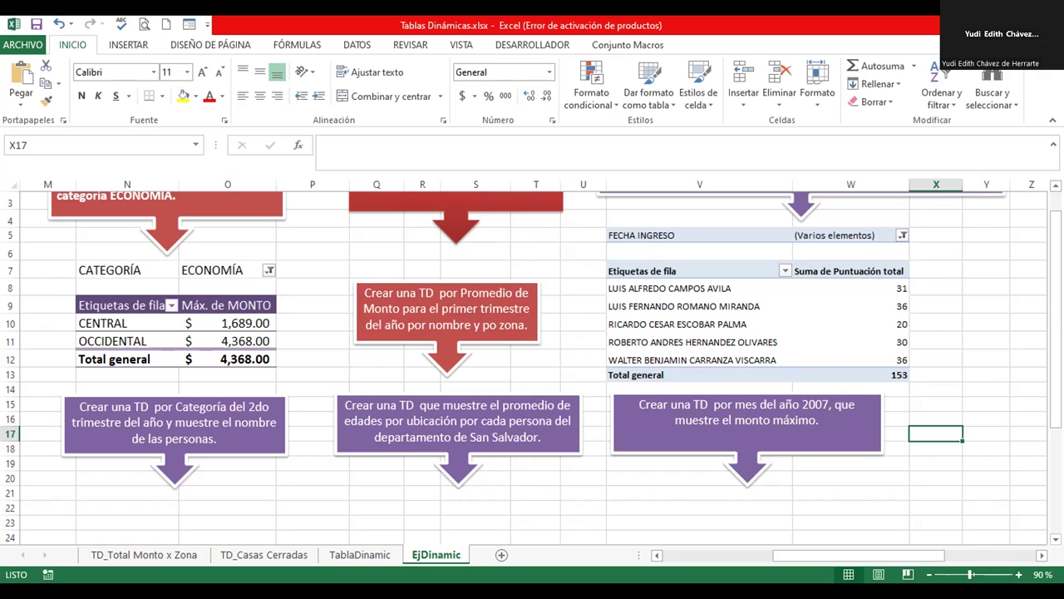
- Zoom the EjDinamic sheet out from 90% to 60% to view every pivot table and prompt together
click(931, 505)
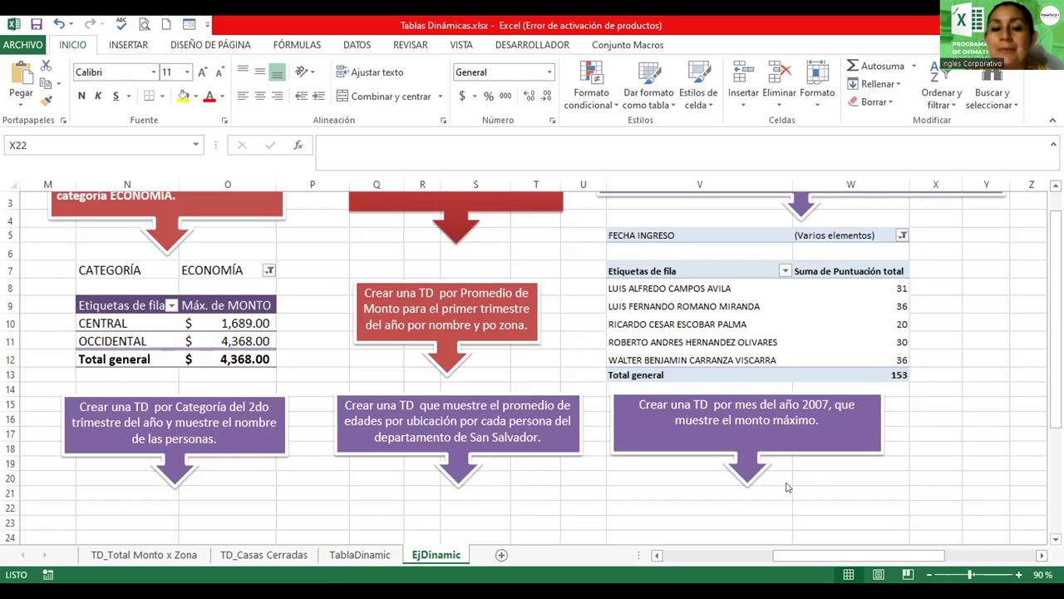
click(925, 576)
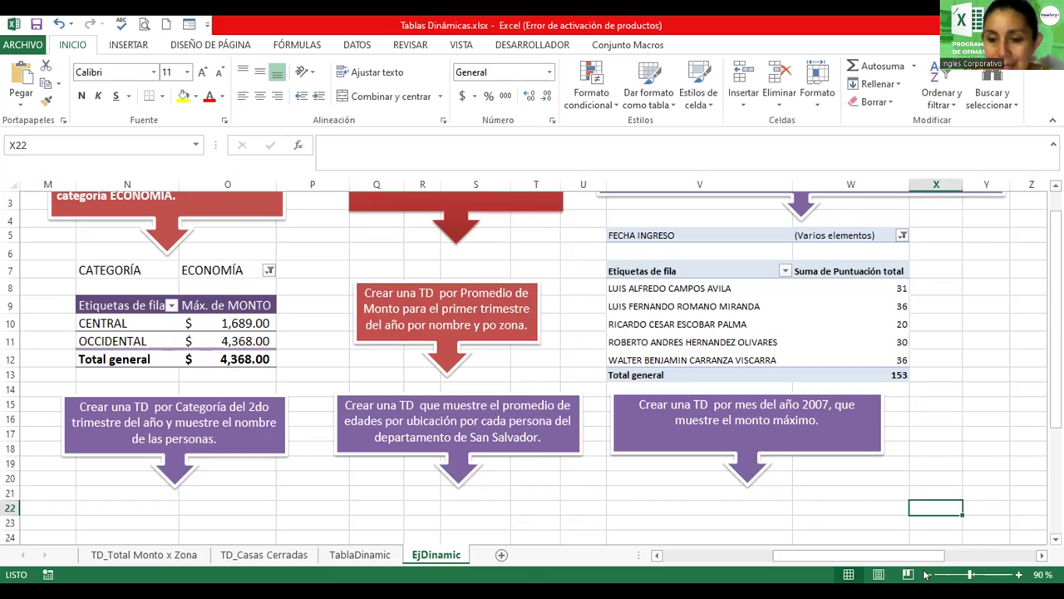
click(927, 574)
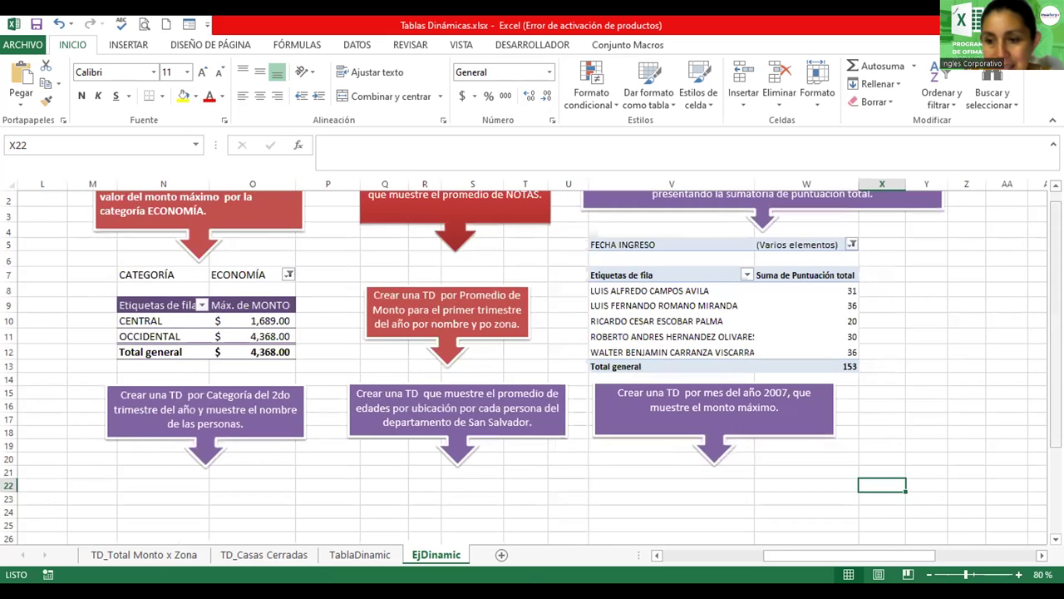
scroll(1038, 324, up, 1)
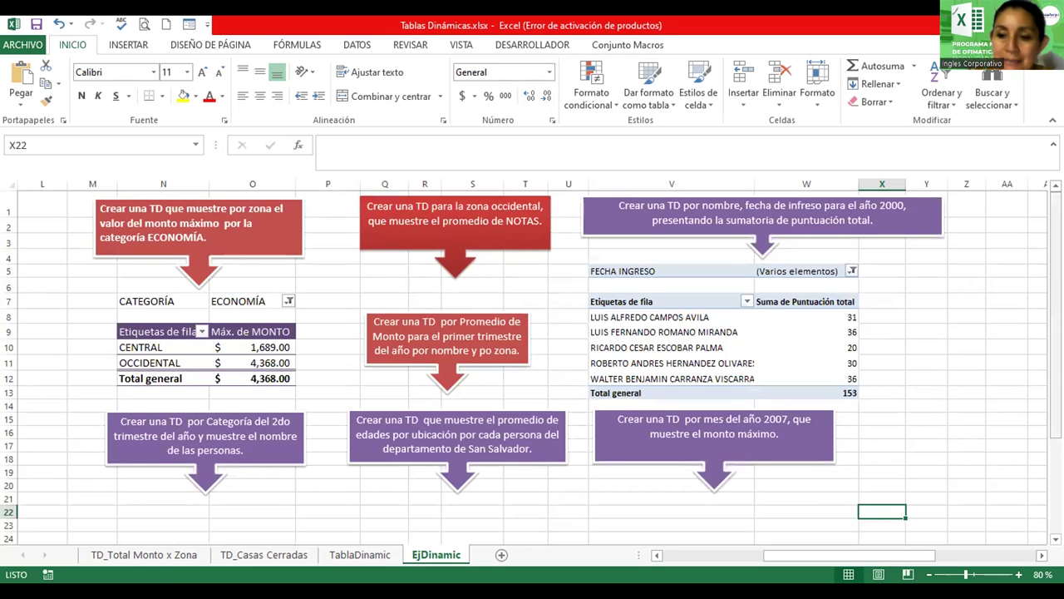
mouse_move(1055, 391)
mouse_down()
mouse_move(1054, 411)
mouse_move(1029, 351)
mouse_up()
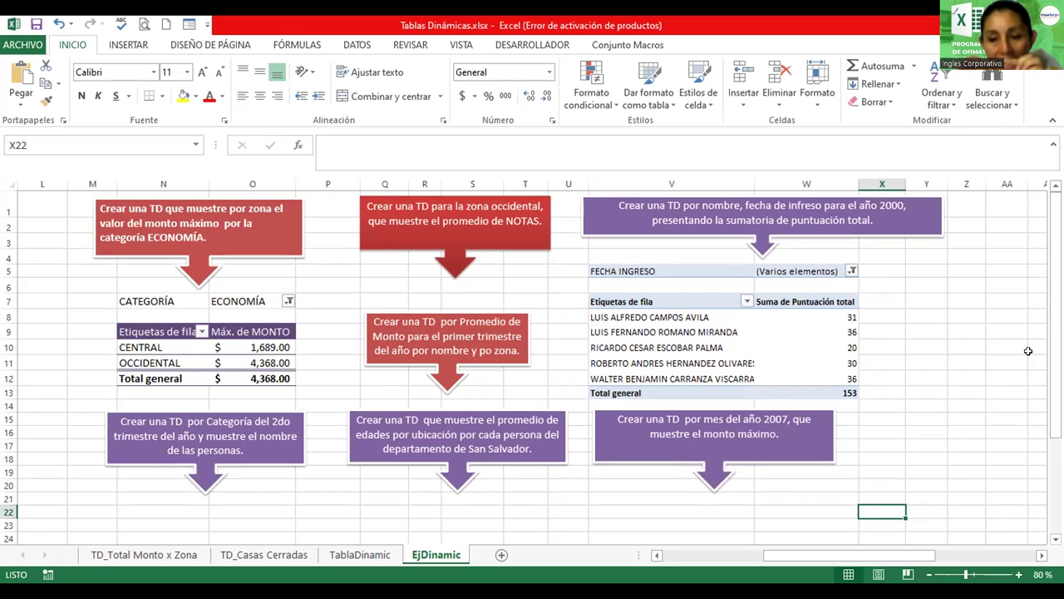
click(926, 573)
click(925, 574)
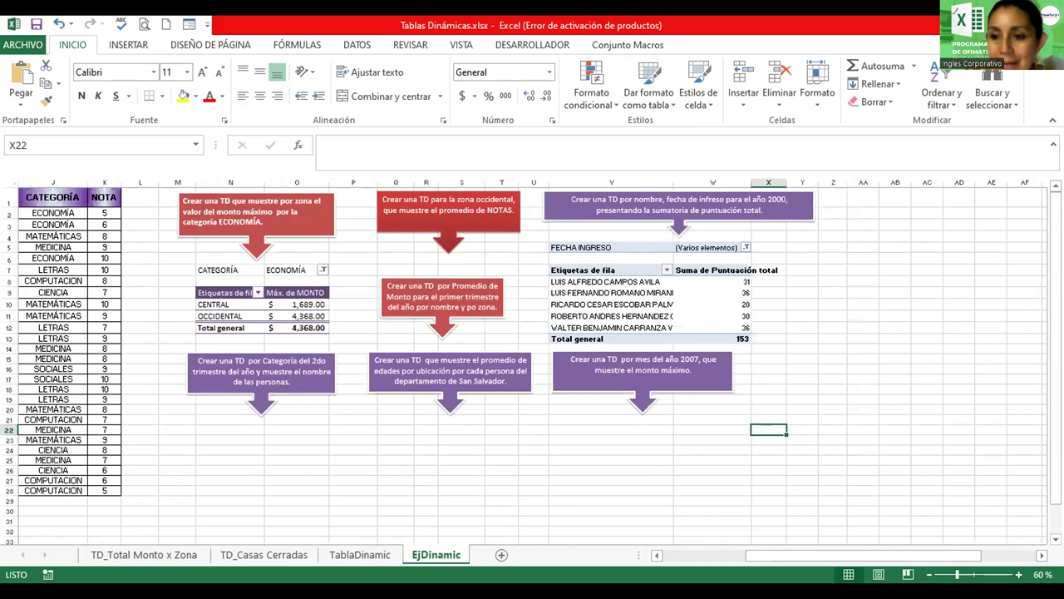
drag(1055, 287, 1039, 285)
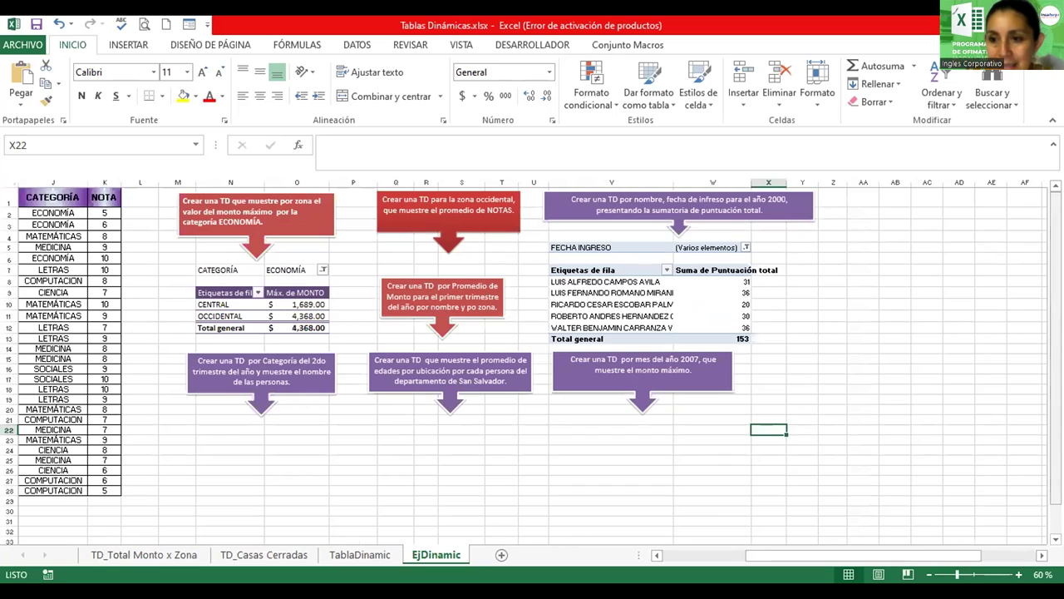